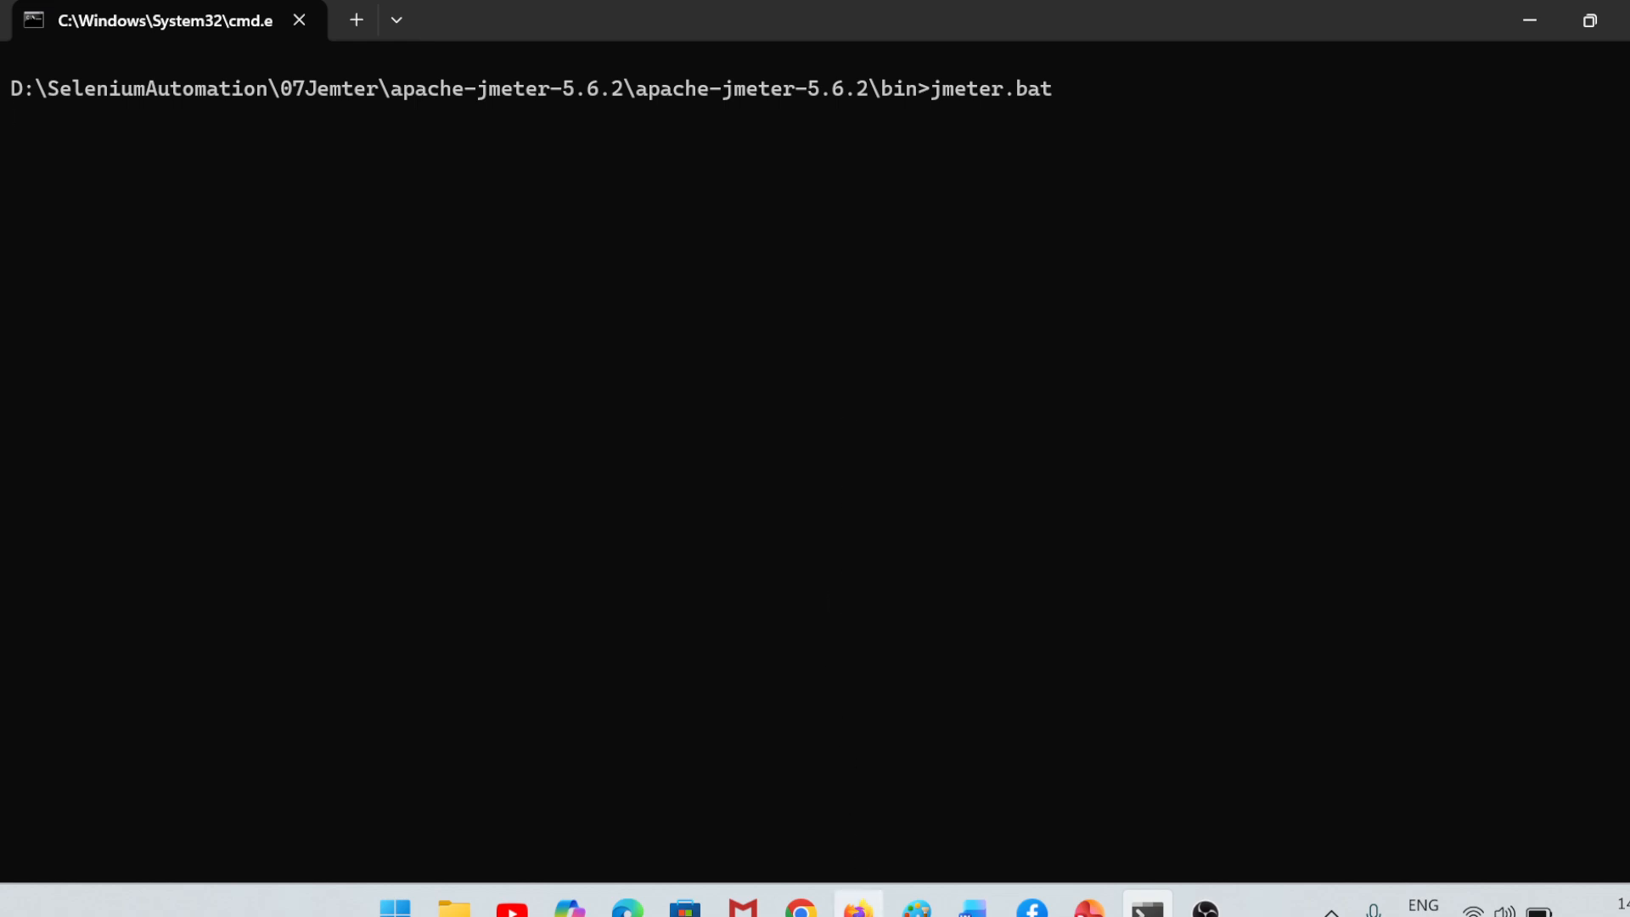
Step: Switch to Firefox and search Google for "testing"
mouse_move(859, 887)
click(840, 769)
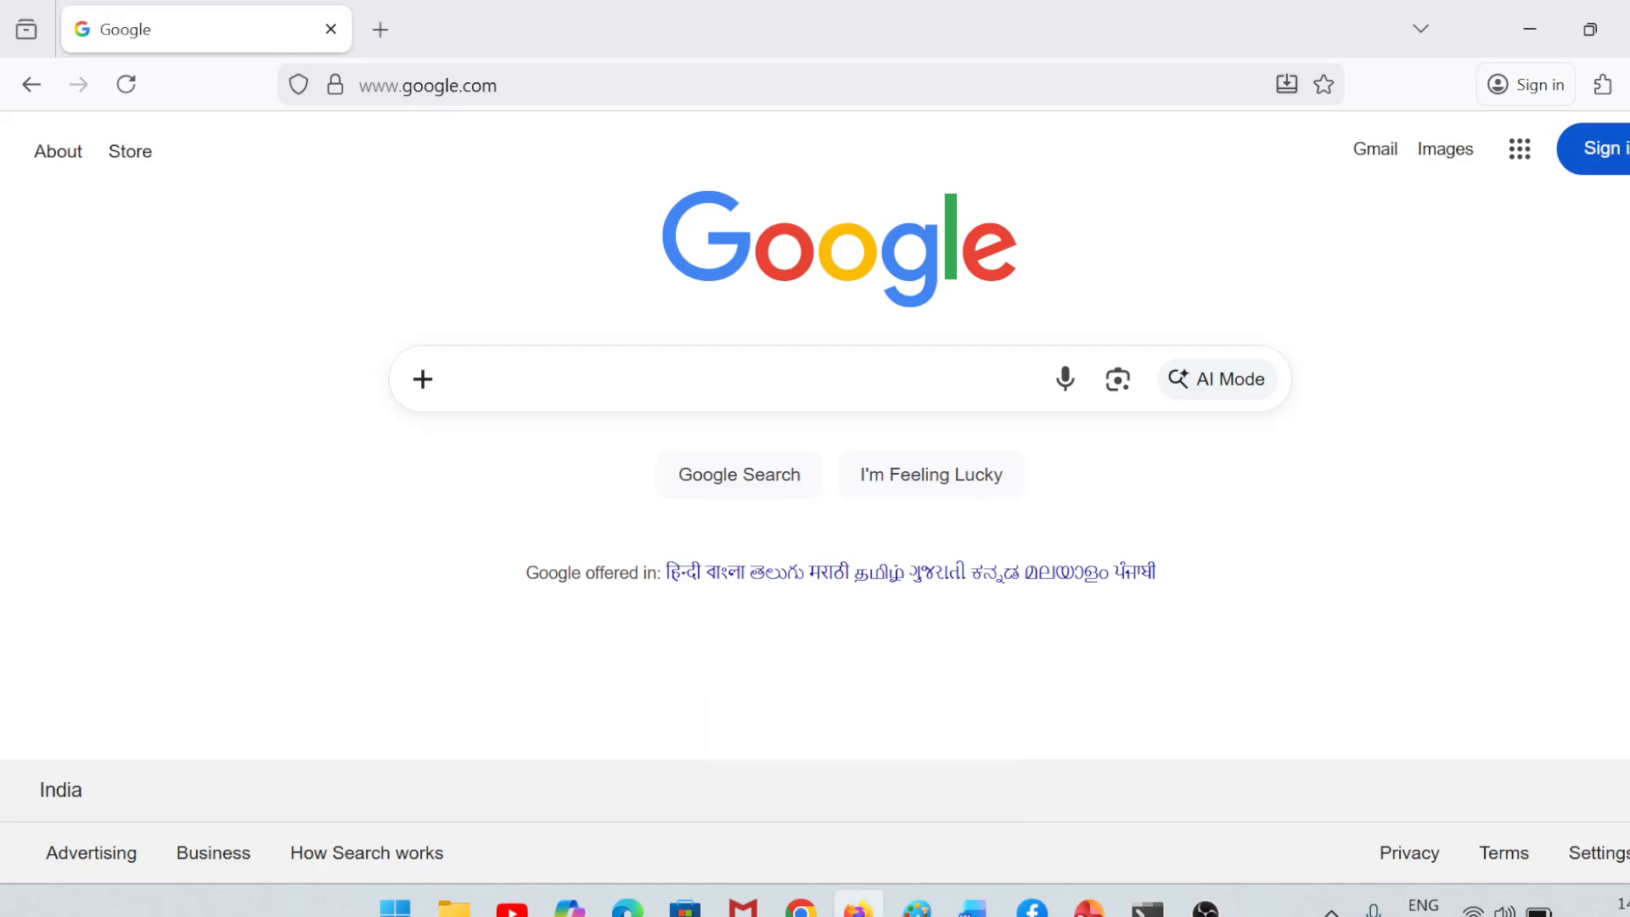
click(747, 379)
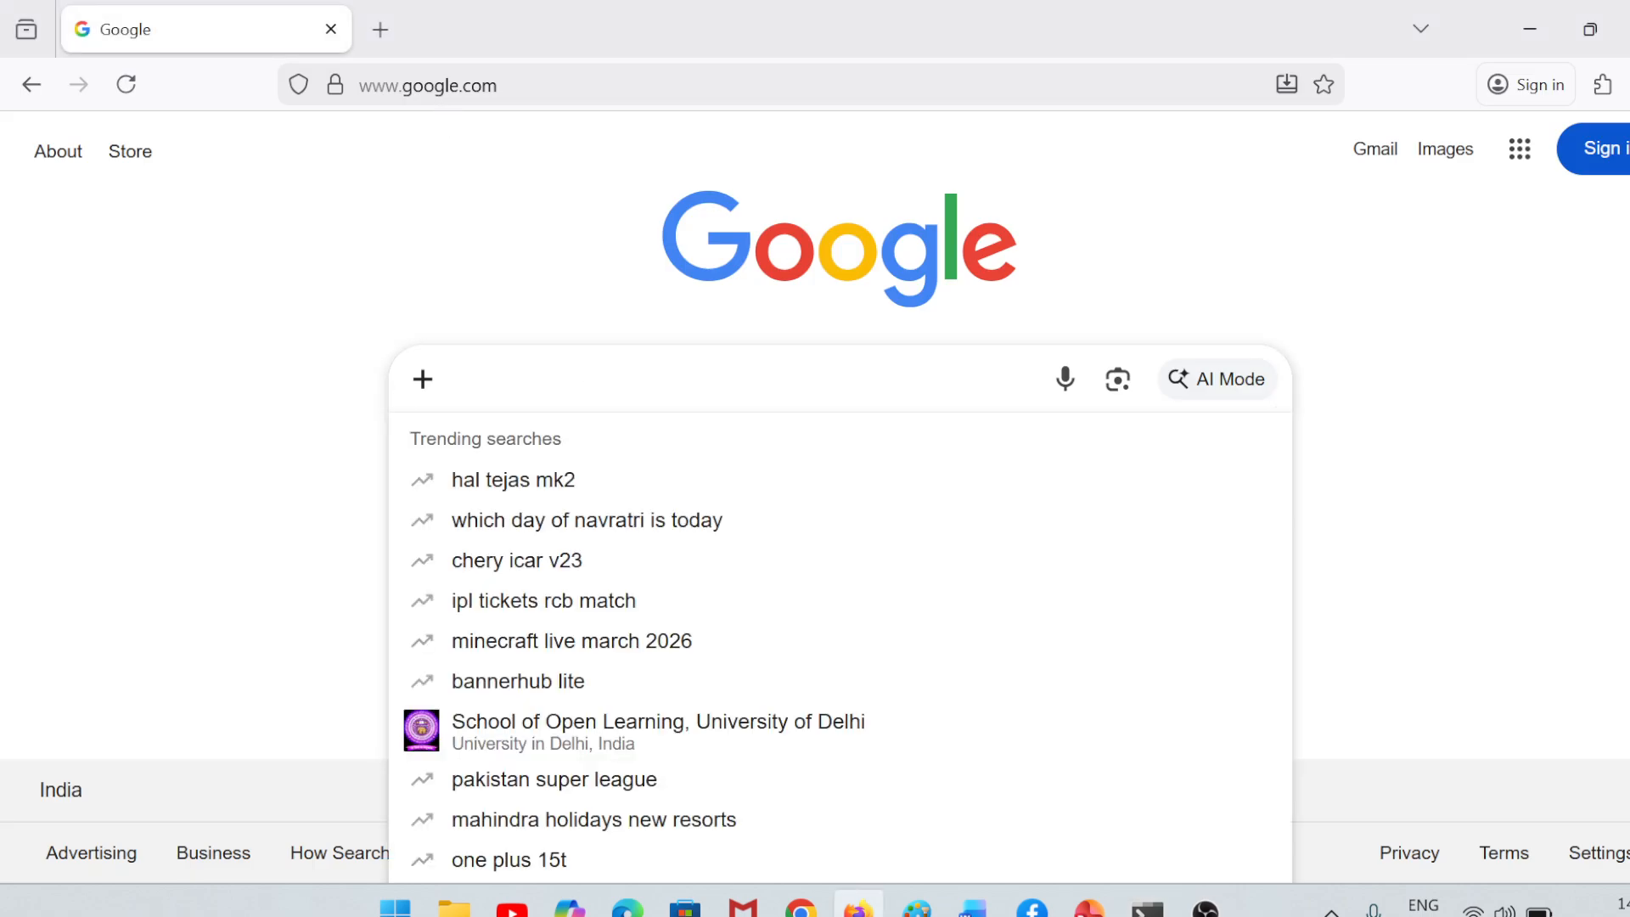
text(testing)
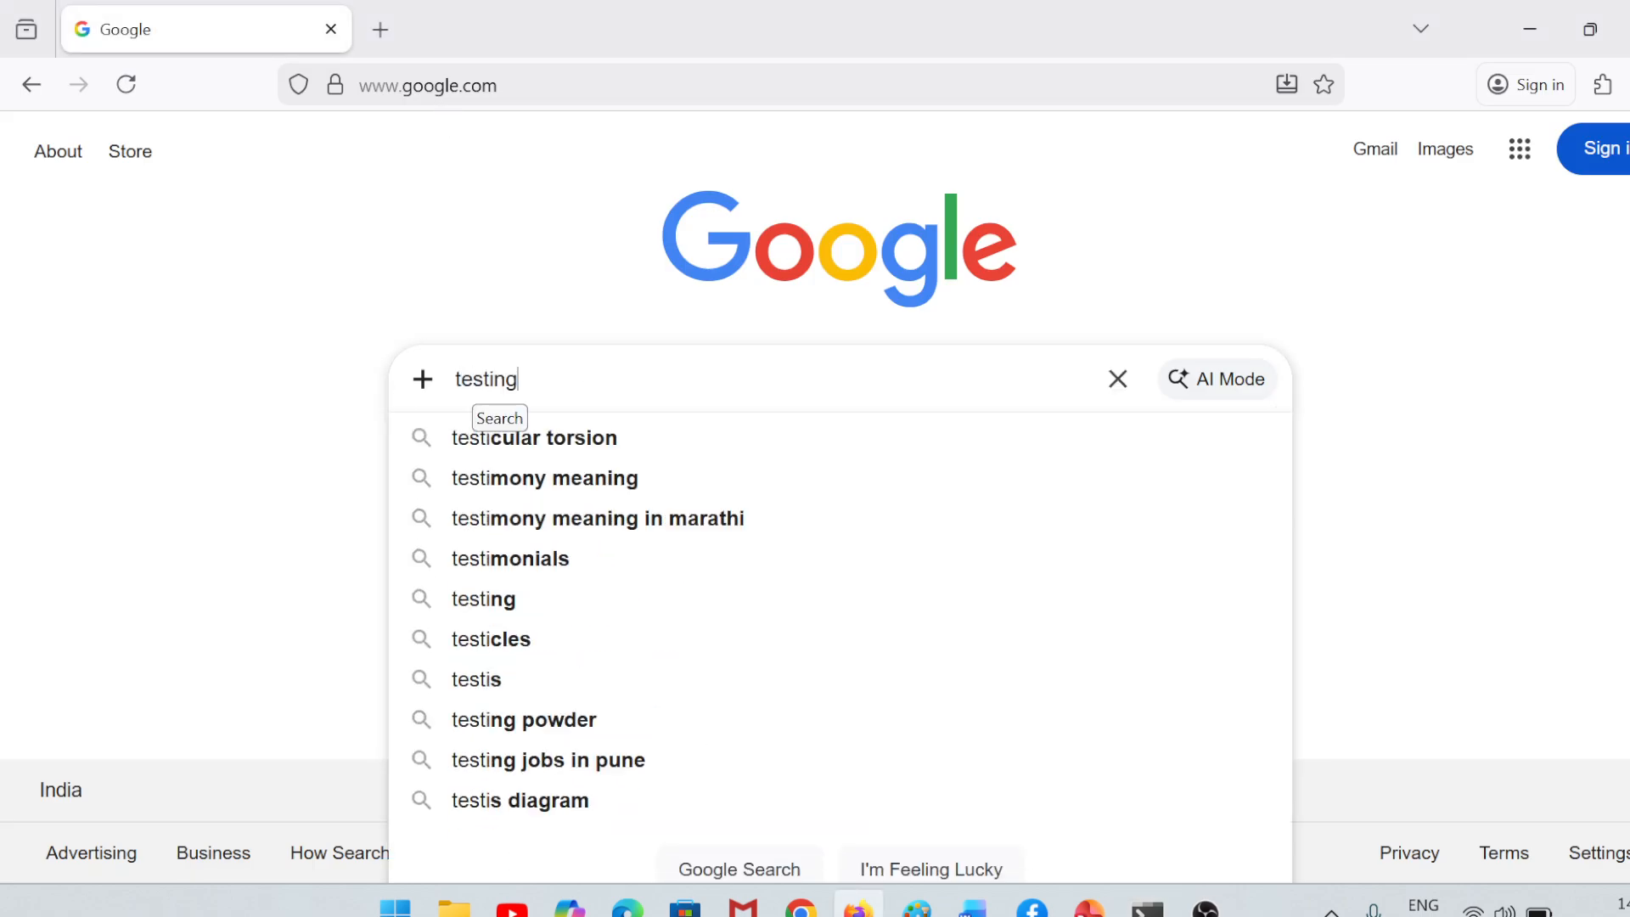
key(Return)
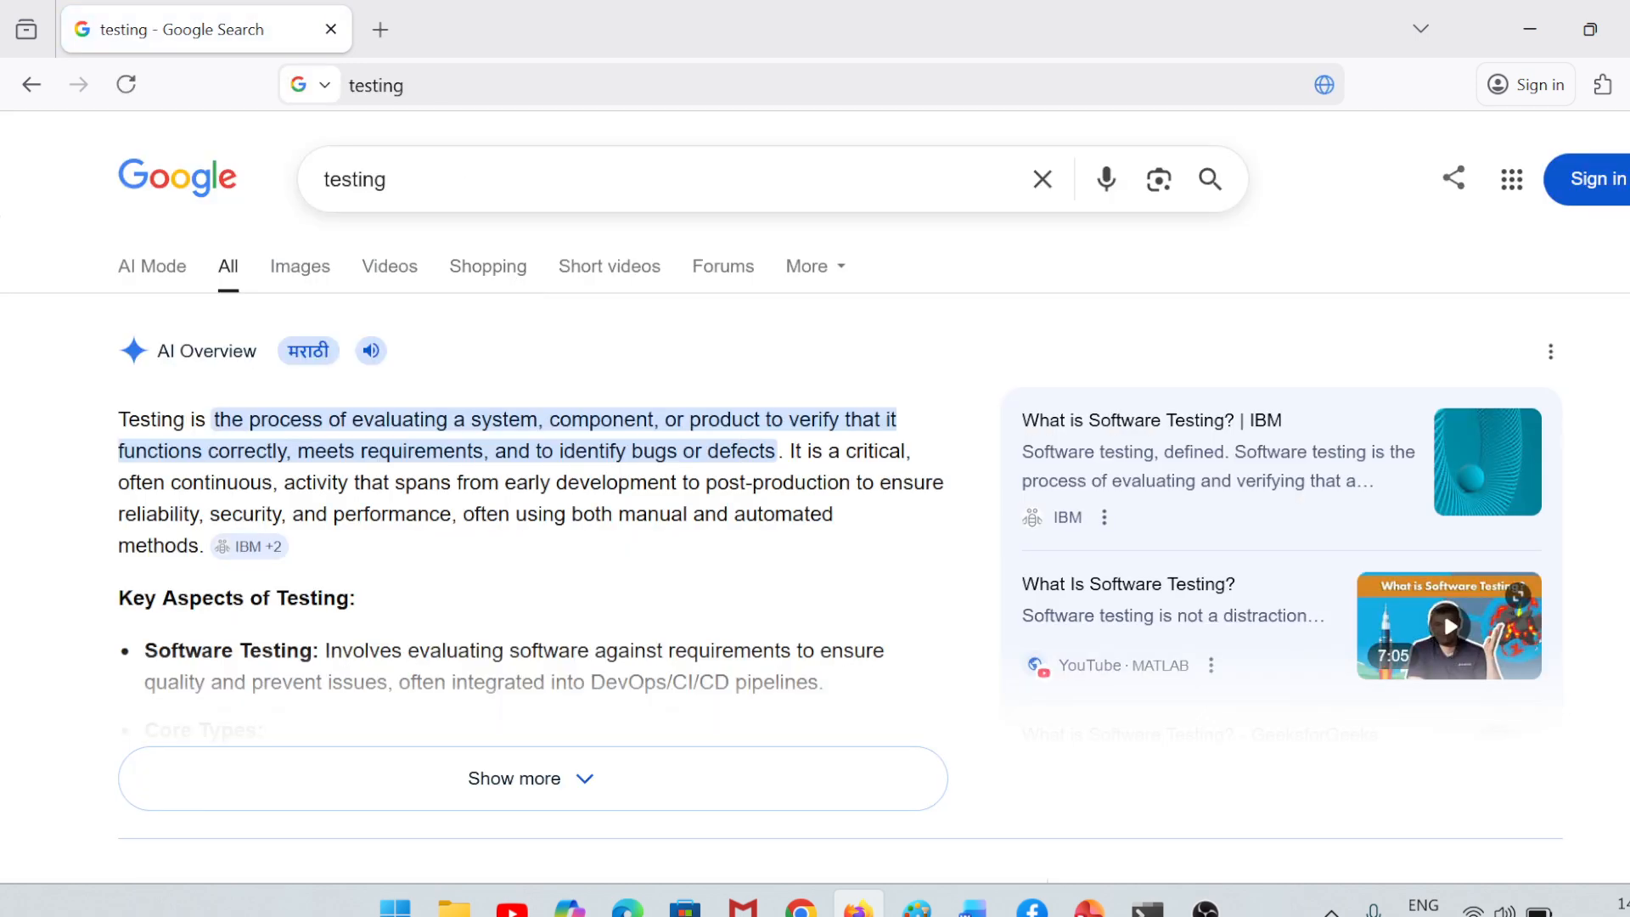
Step: Search the Firefox settings for "proxy" and open the network connection settings
click(1628, 85)
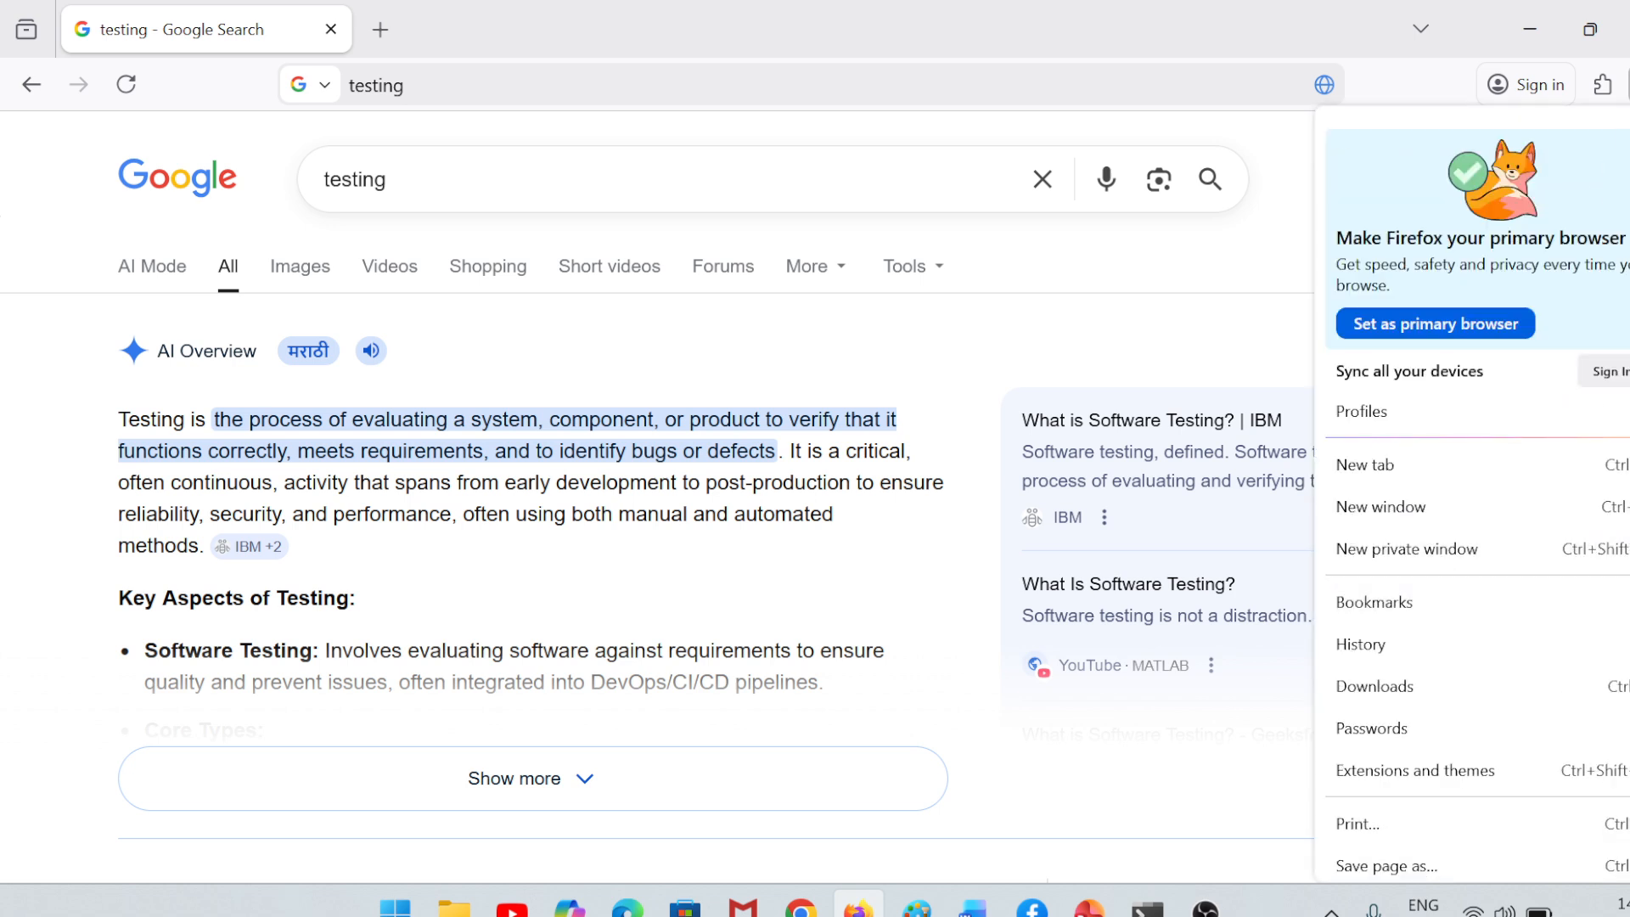
scroll(1477, 493, down, 4)
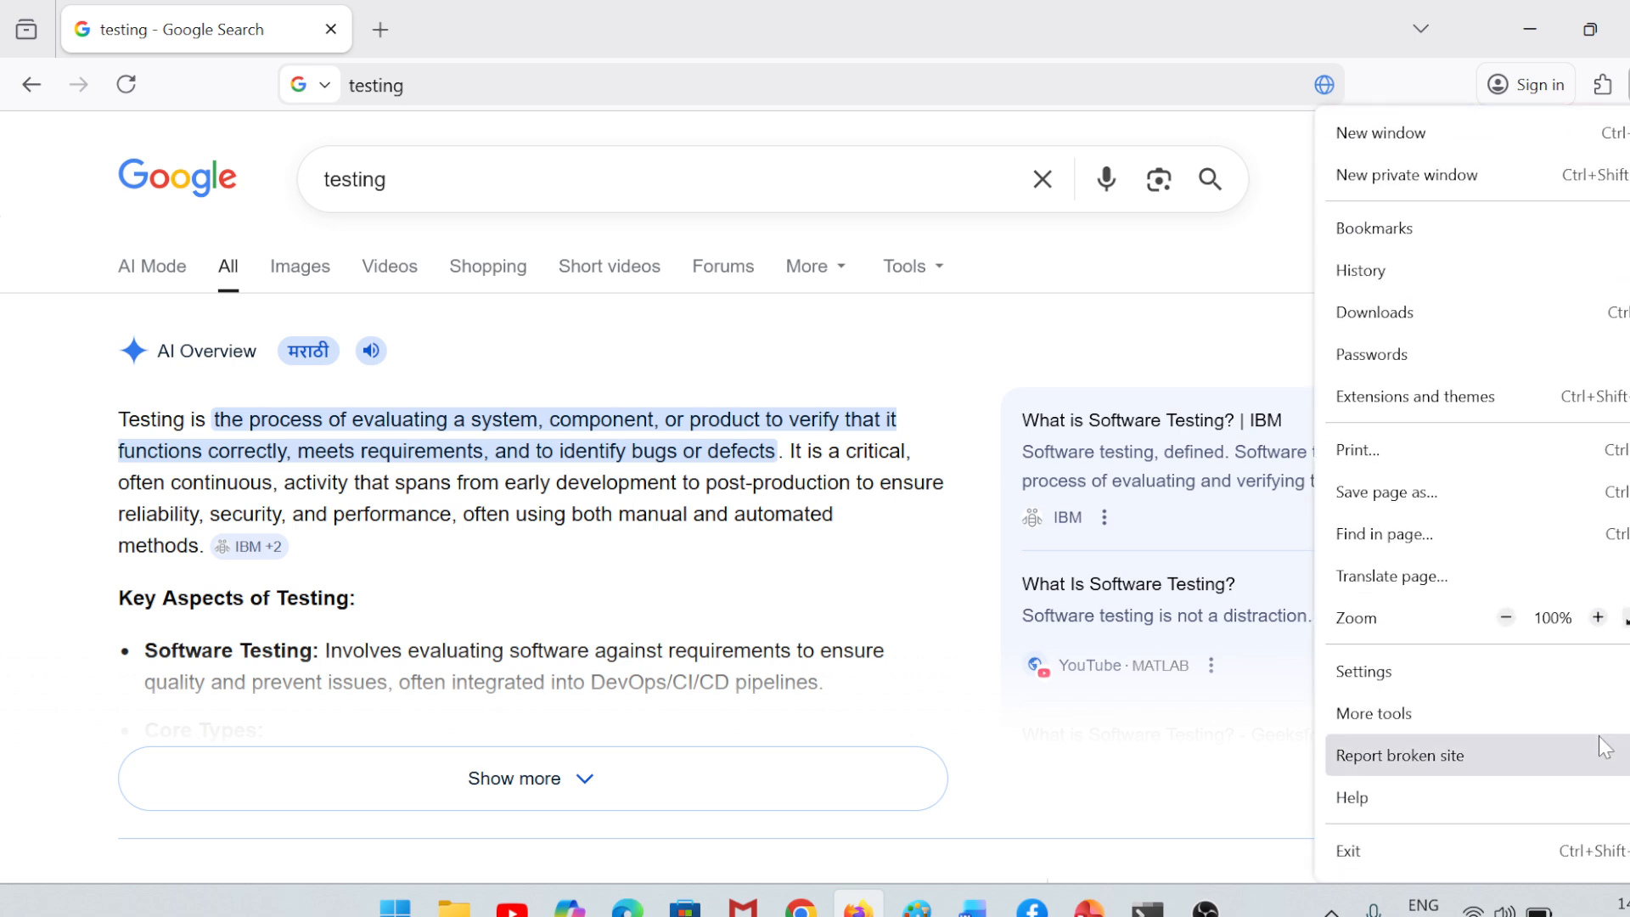
click(1386, 685)
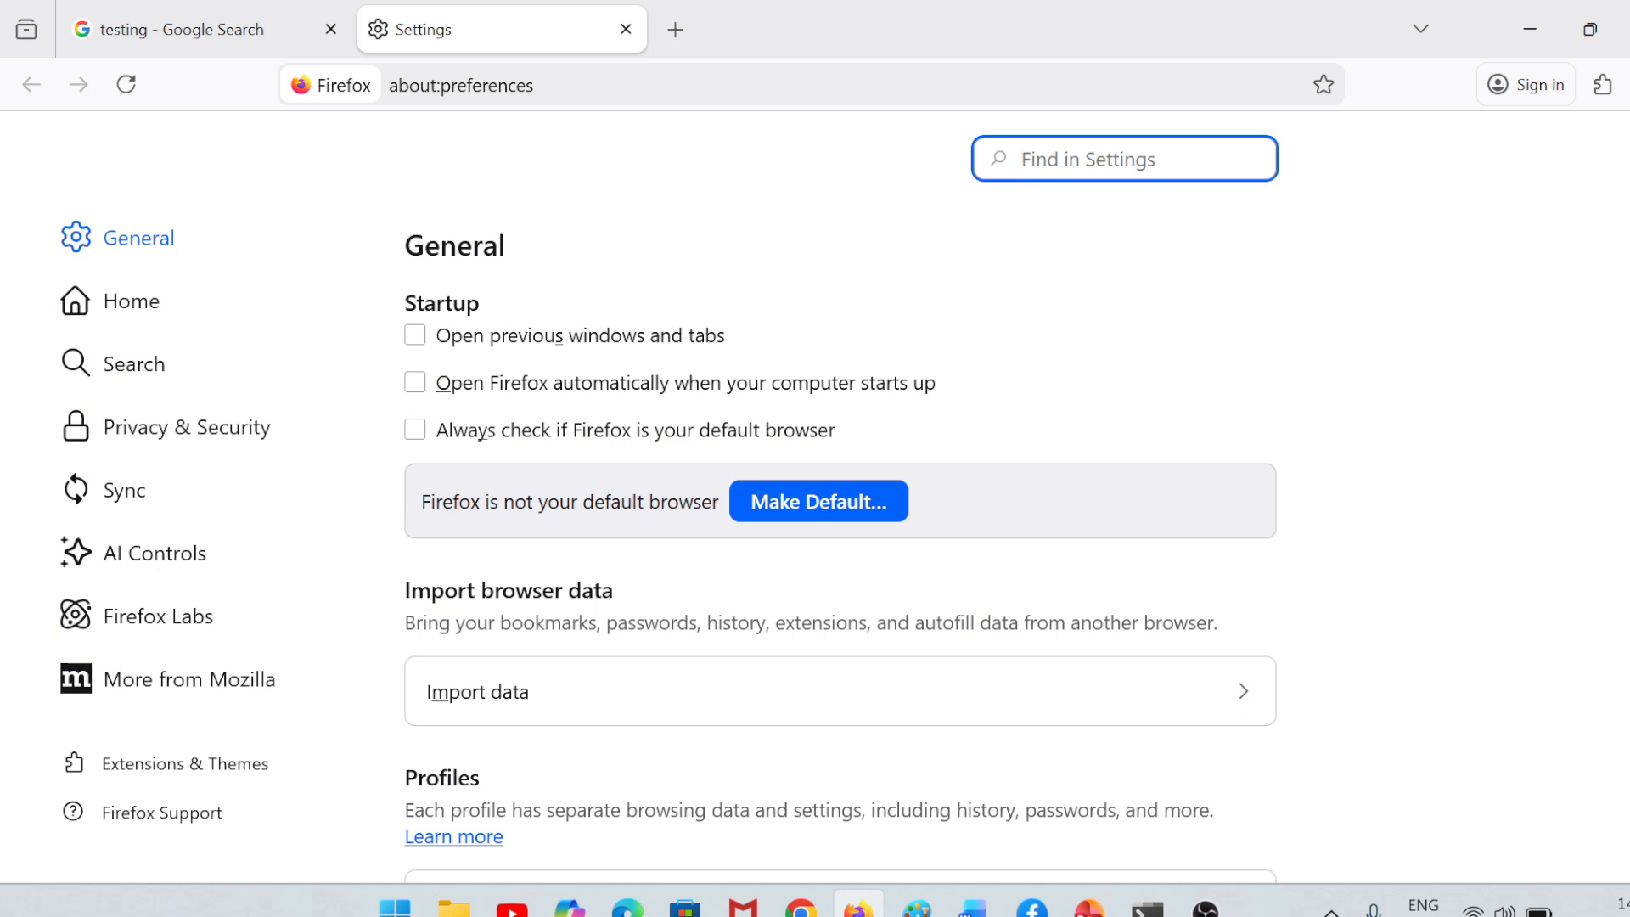
text(proxy)
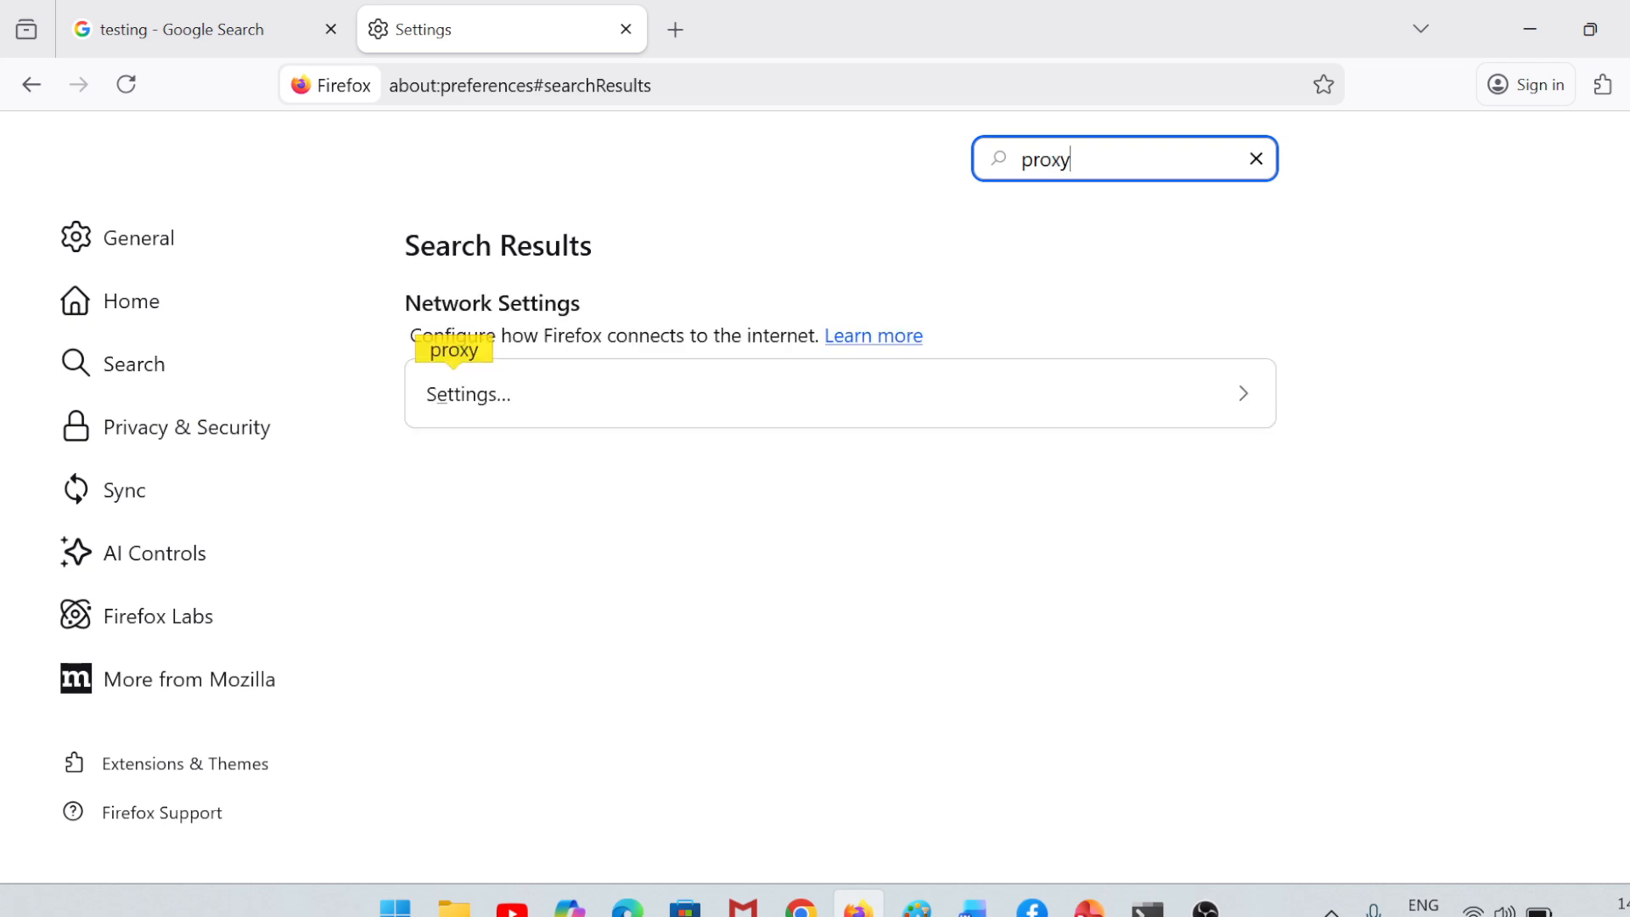
click(588, 397)
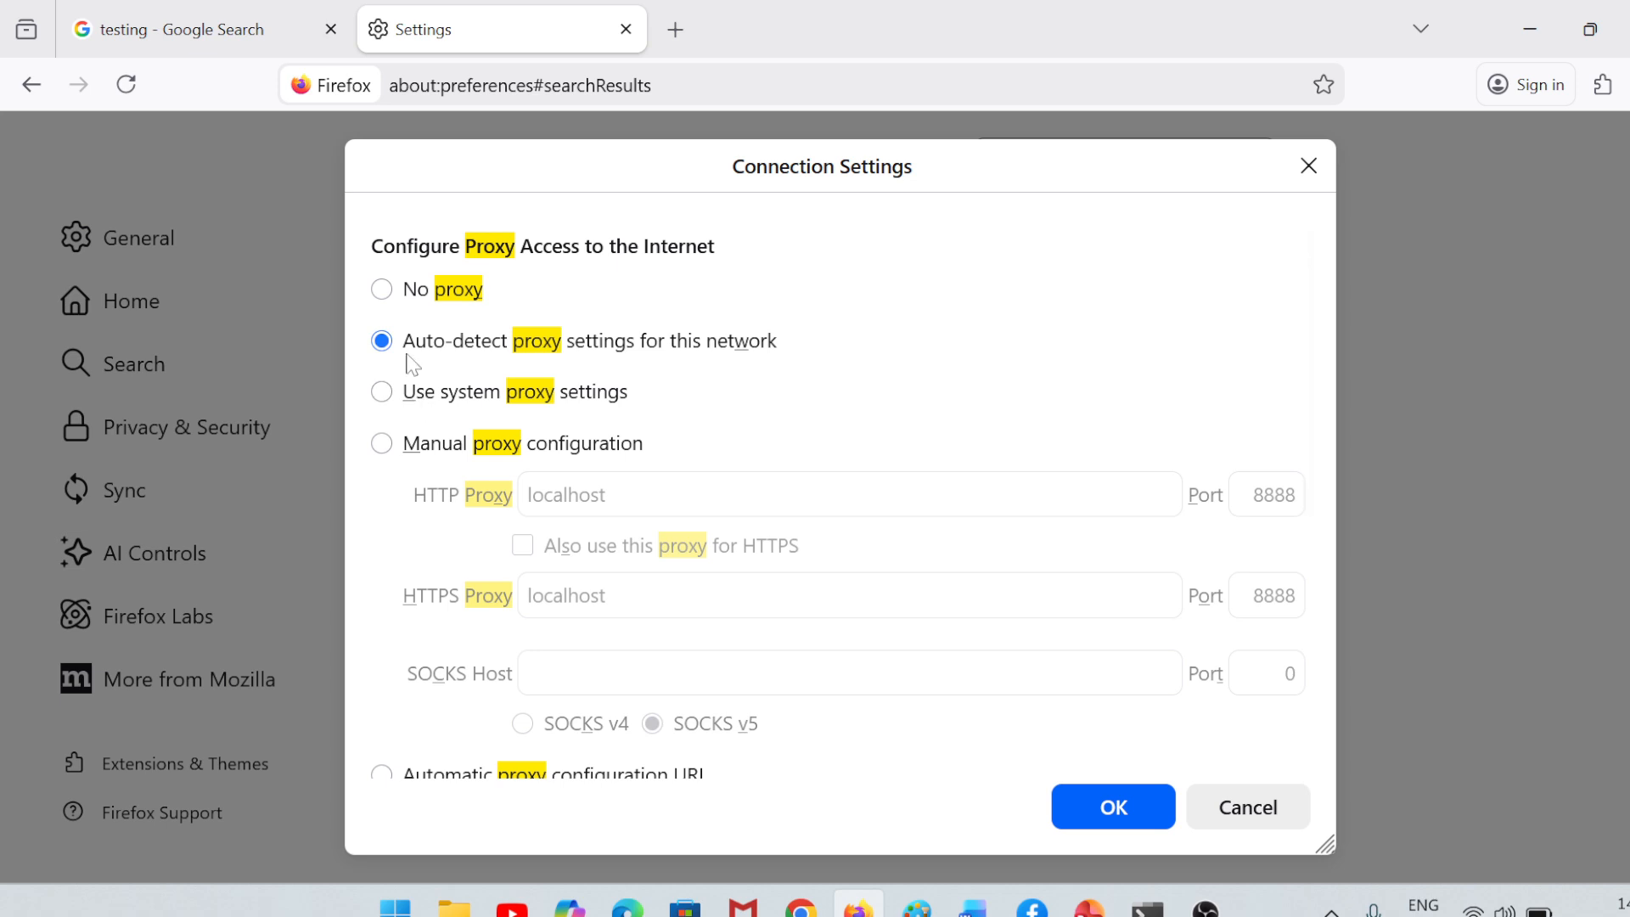
Step: Select manual proxy configuration, also use the HTTP proxy for HTTPS, and save before closing the settings page
click(384, 446)
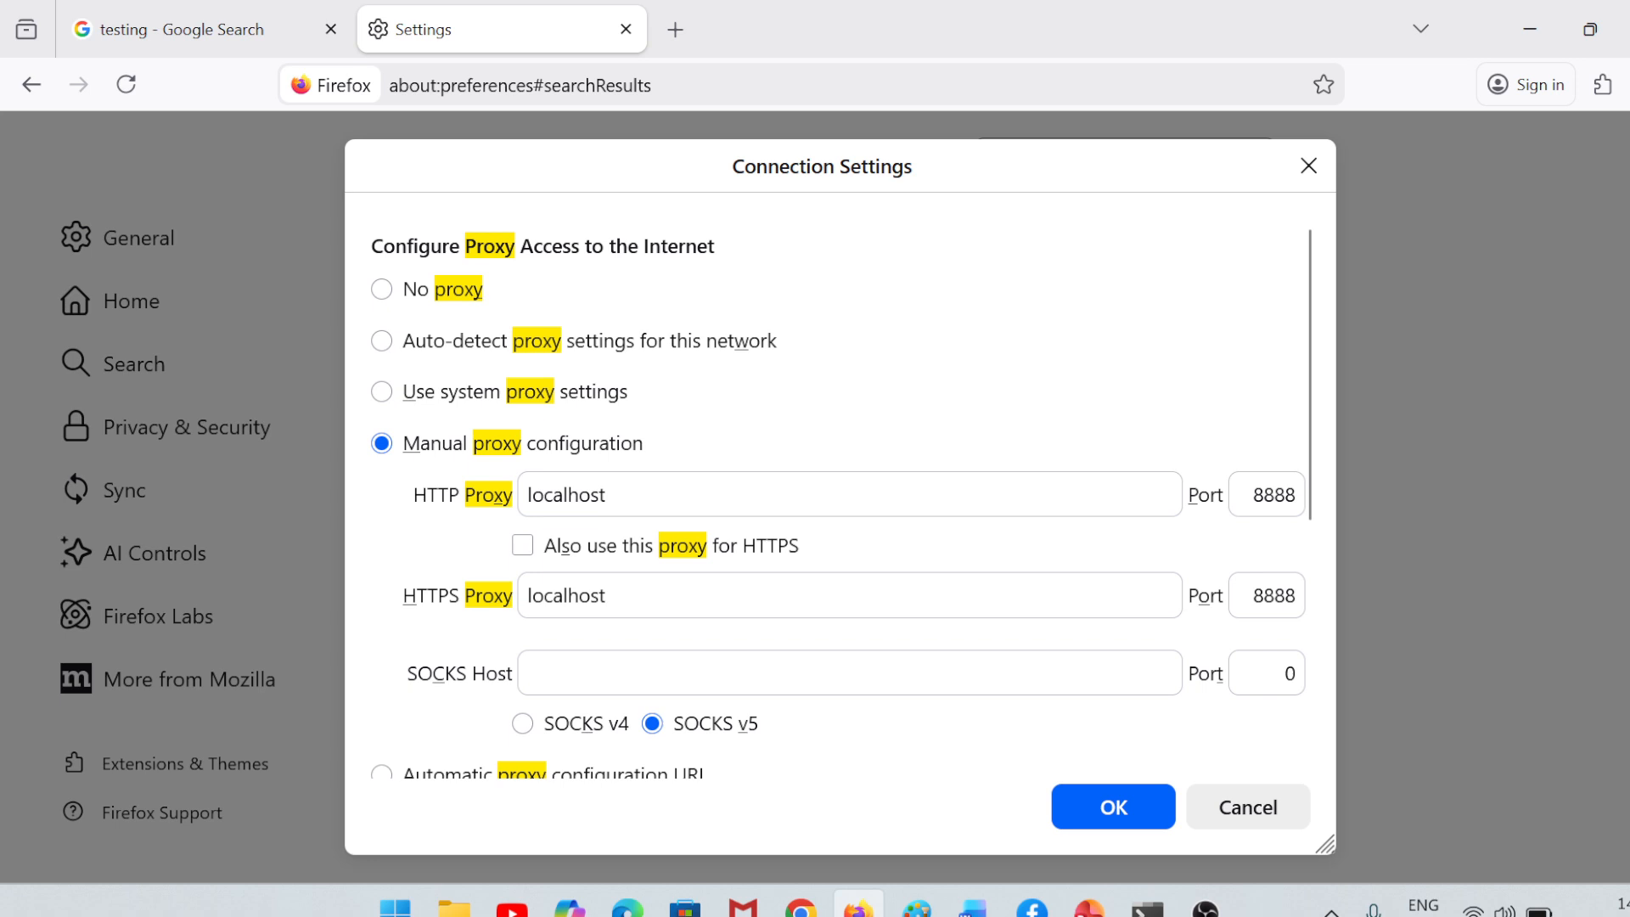
click(532, 543)
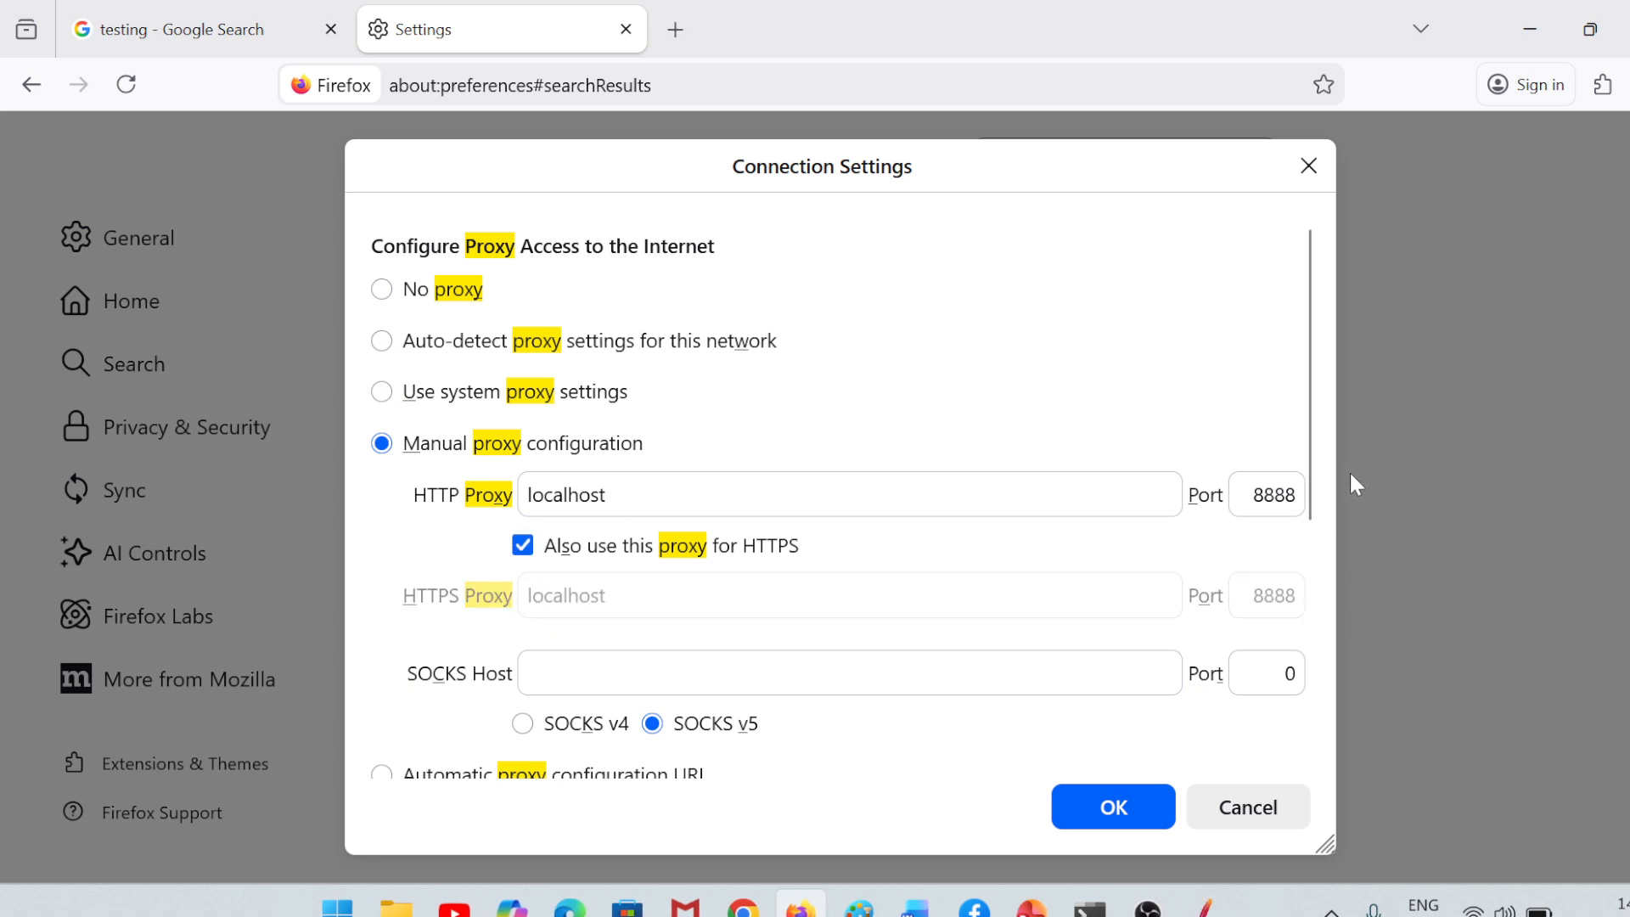
click(1255, 495)
drag(1254, 495, 1299, 495)
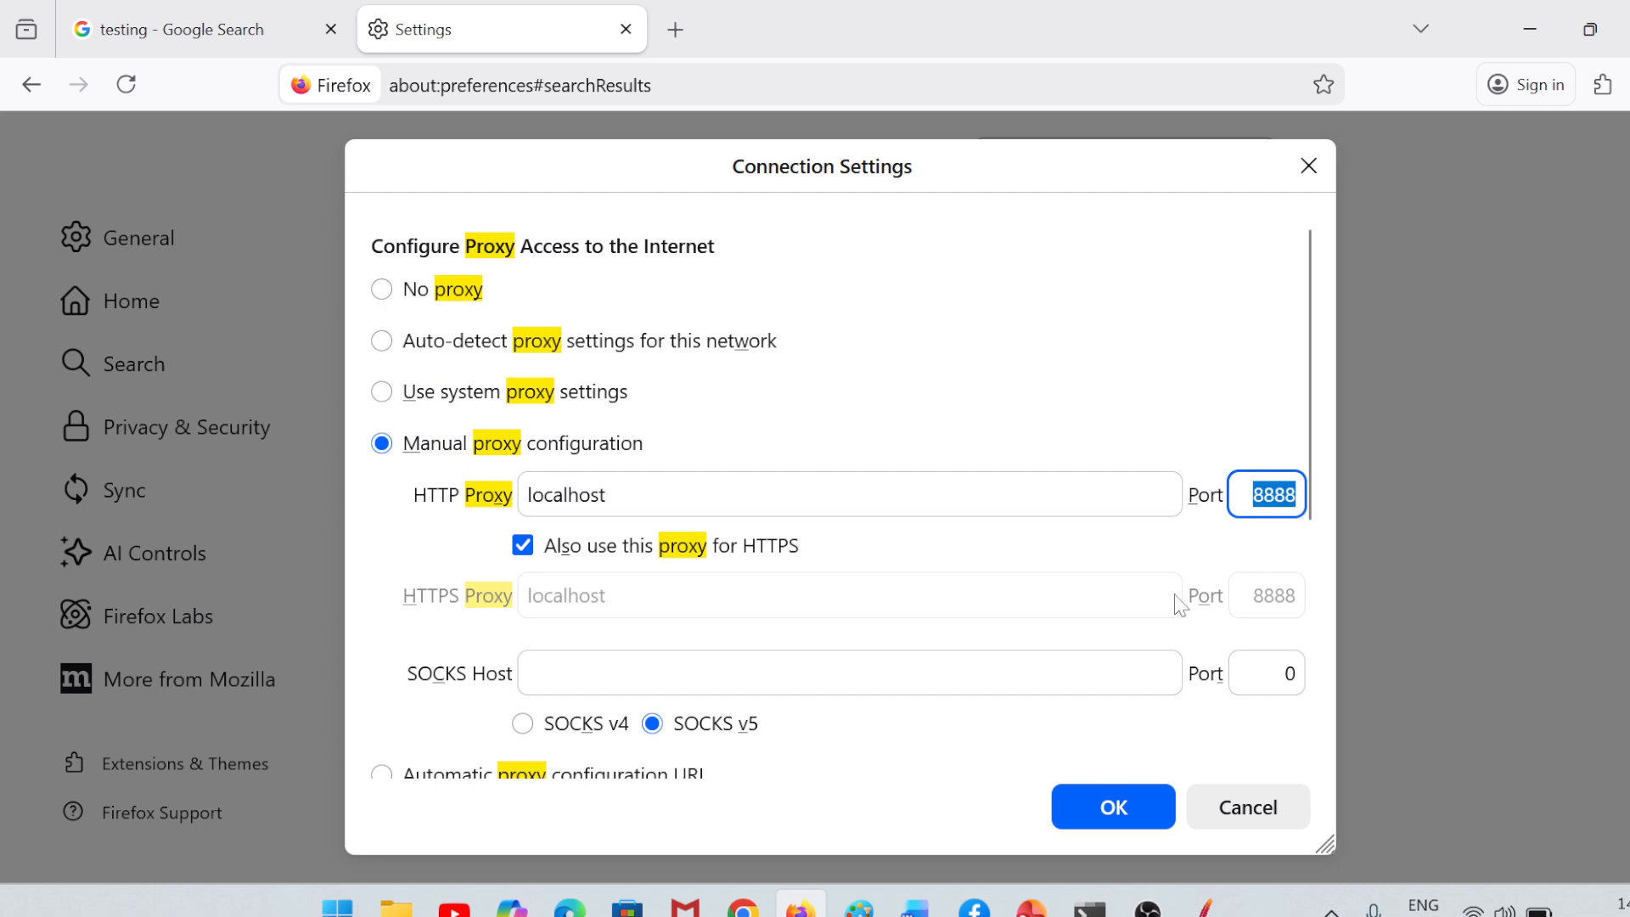
click(1142, 813)
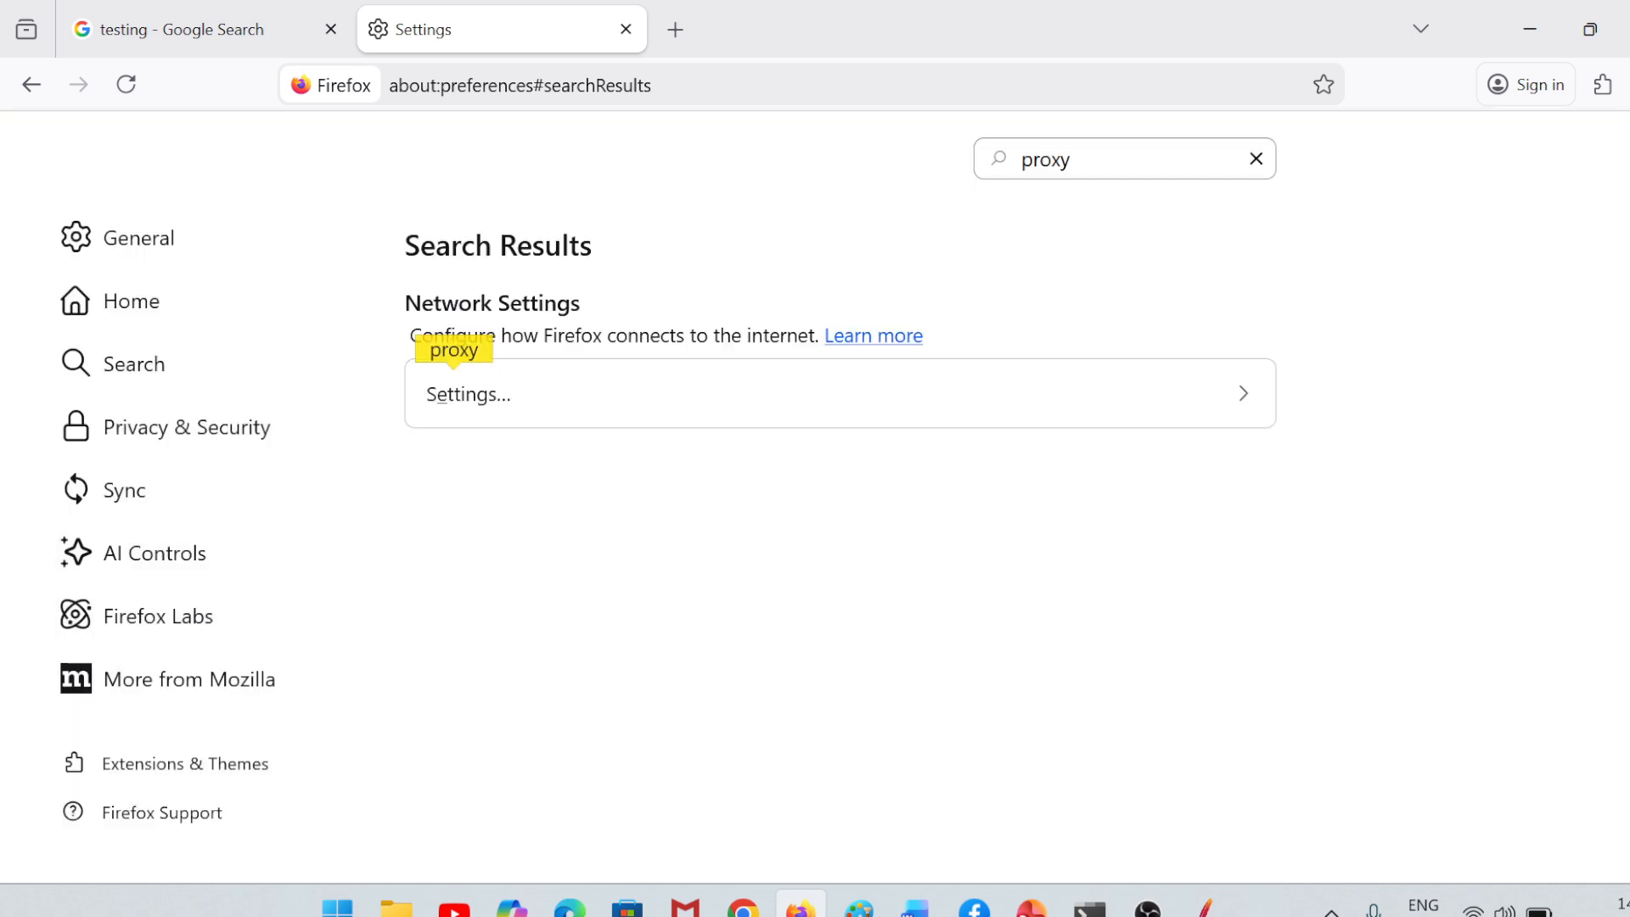
click(626, 30)
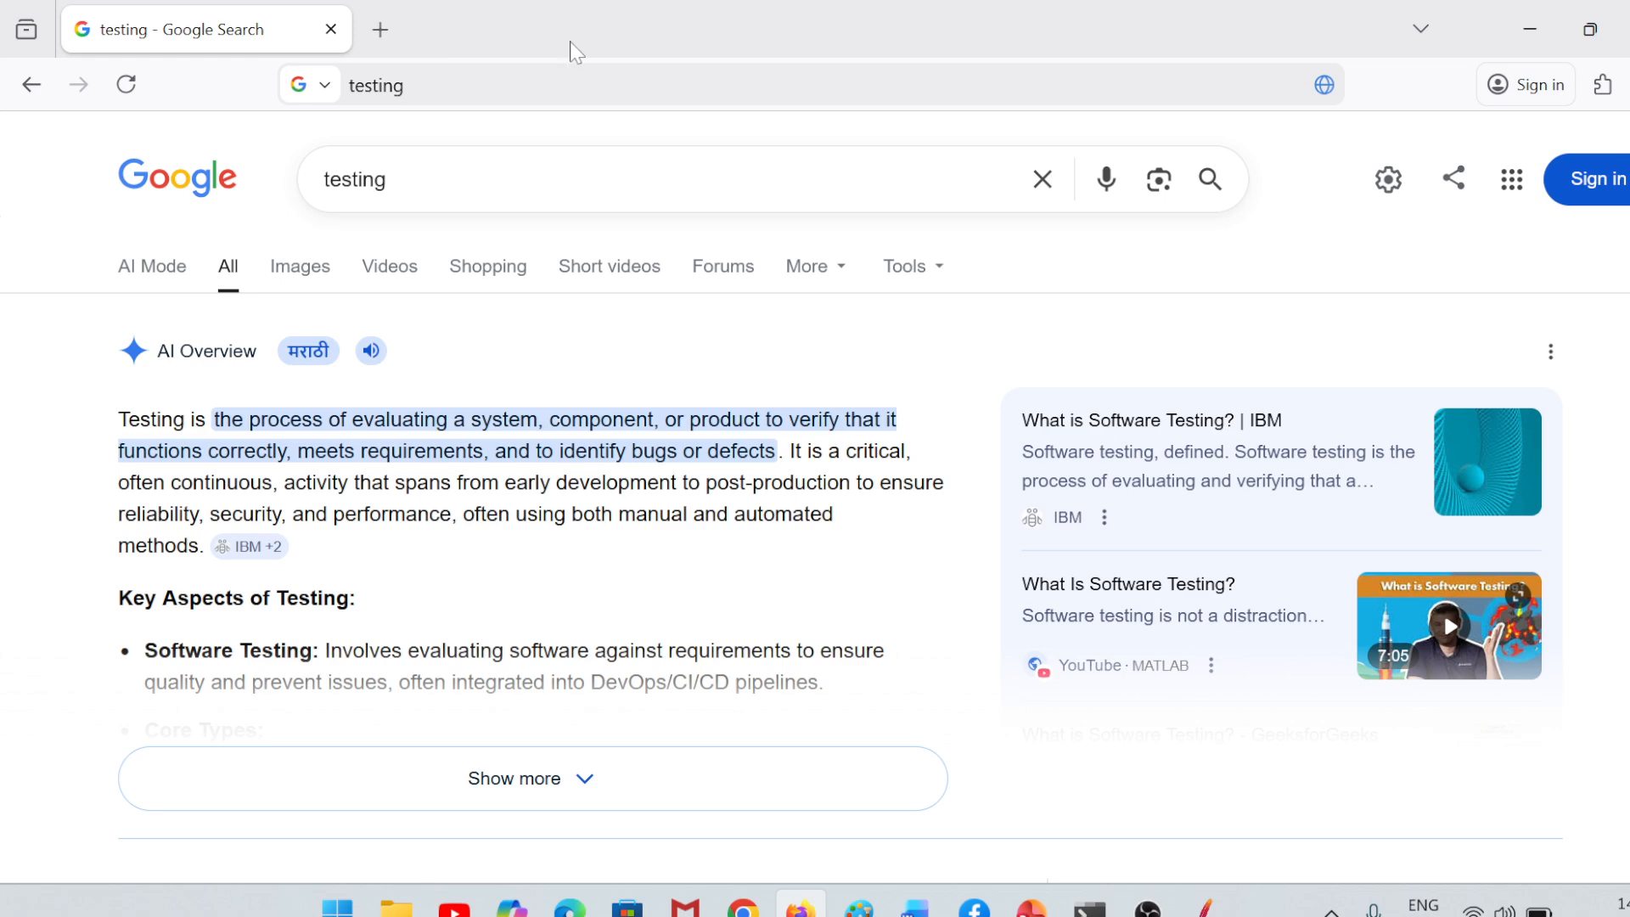
click(392, 36)
text(www.google.com)
key(Return)
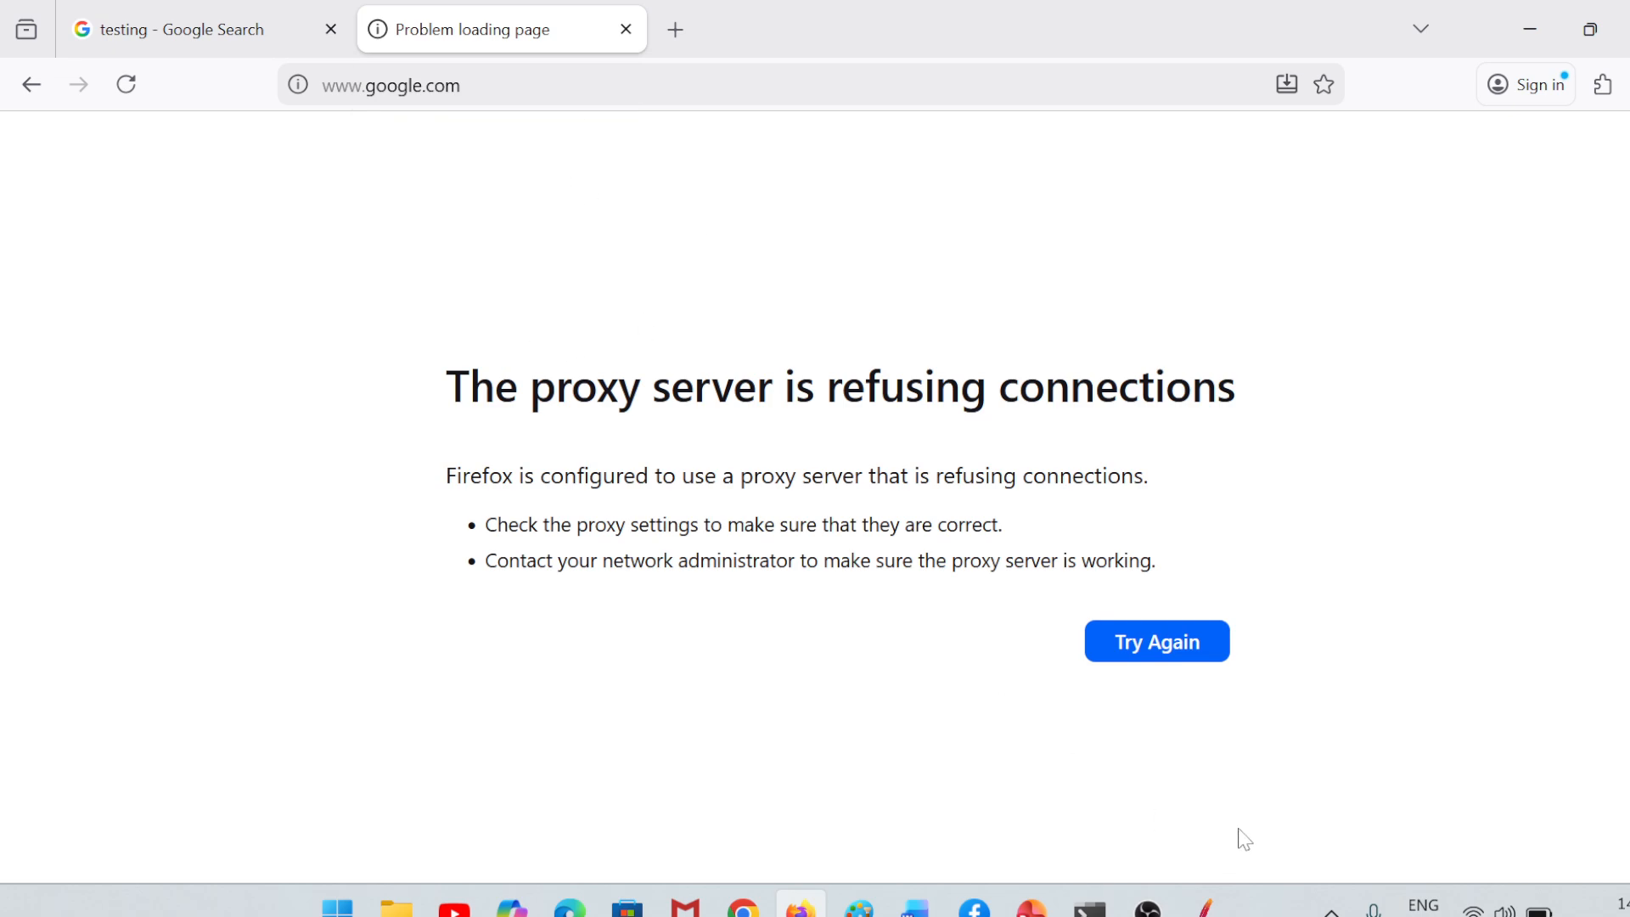
Step: Switch to Apache JMeter, maximize its window, and add a Thread Group to the Test Plan
mouse_move(1210, 904)
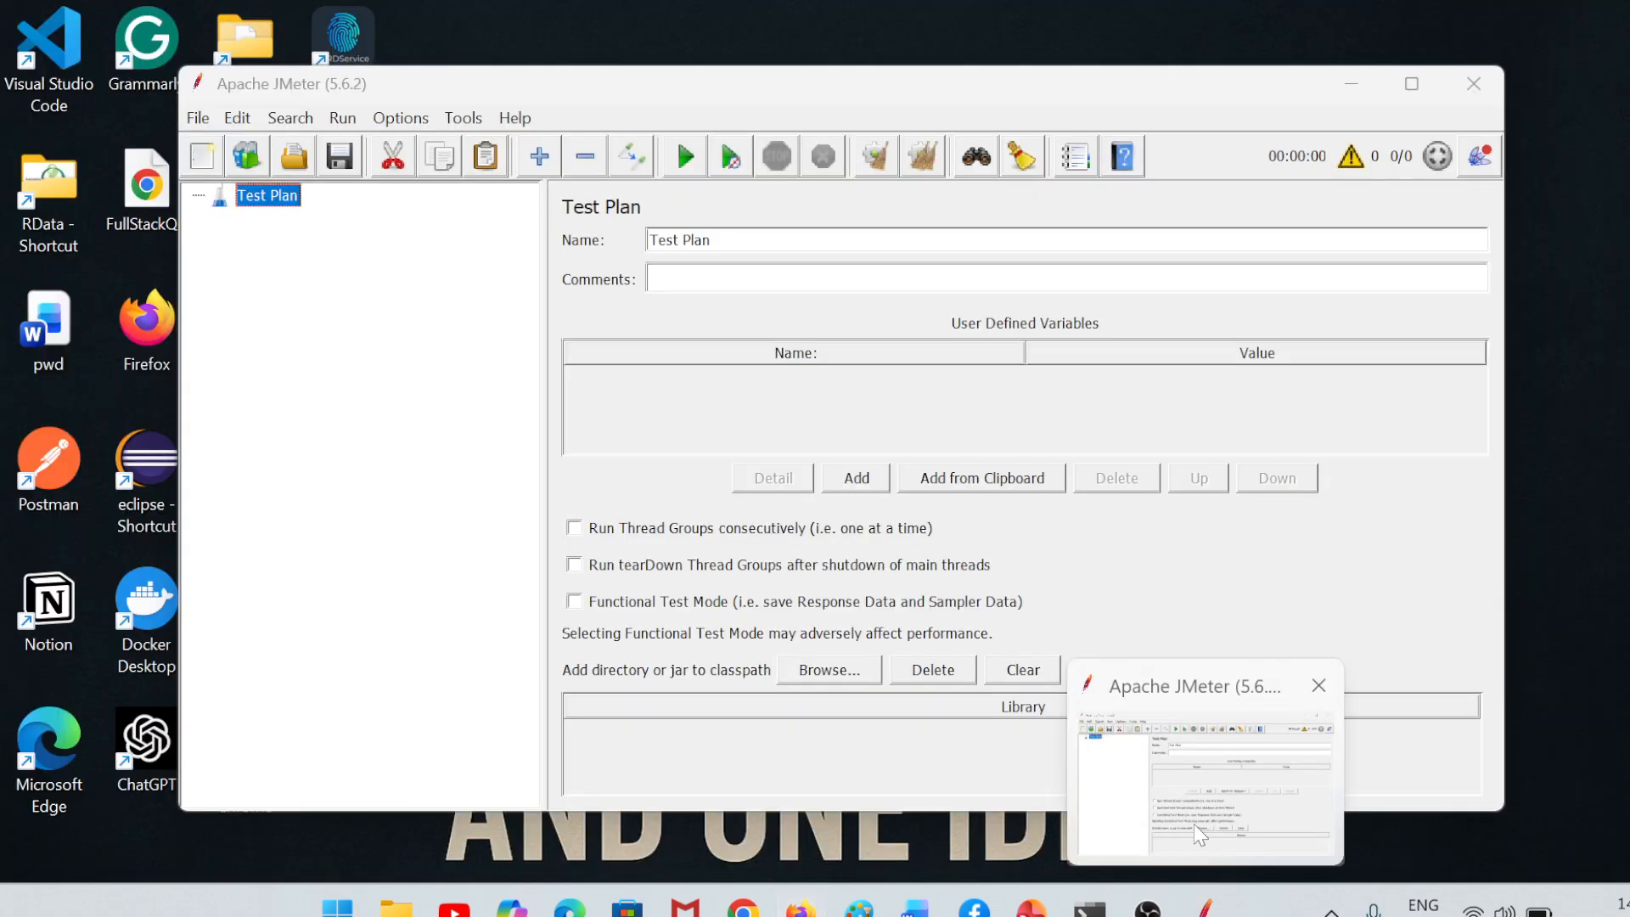
click(1193, 823)
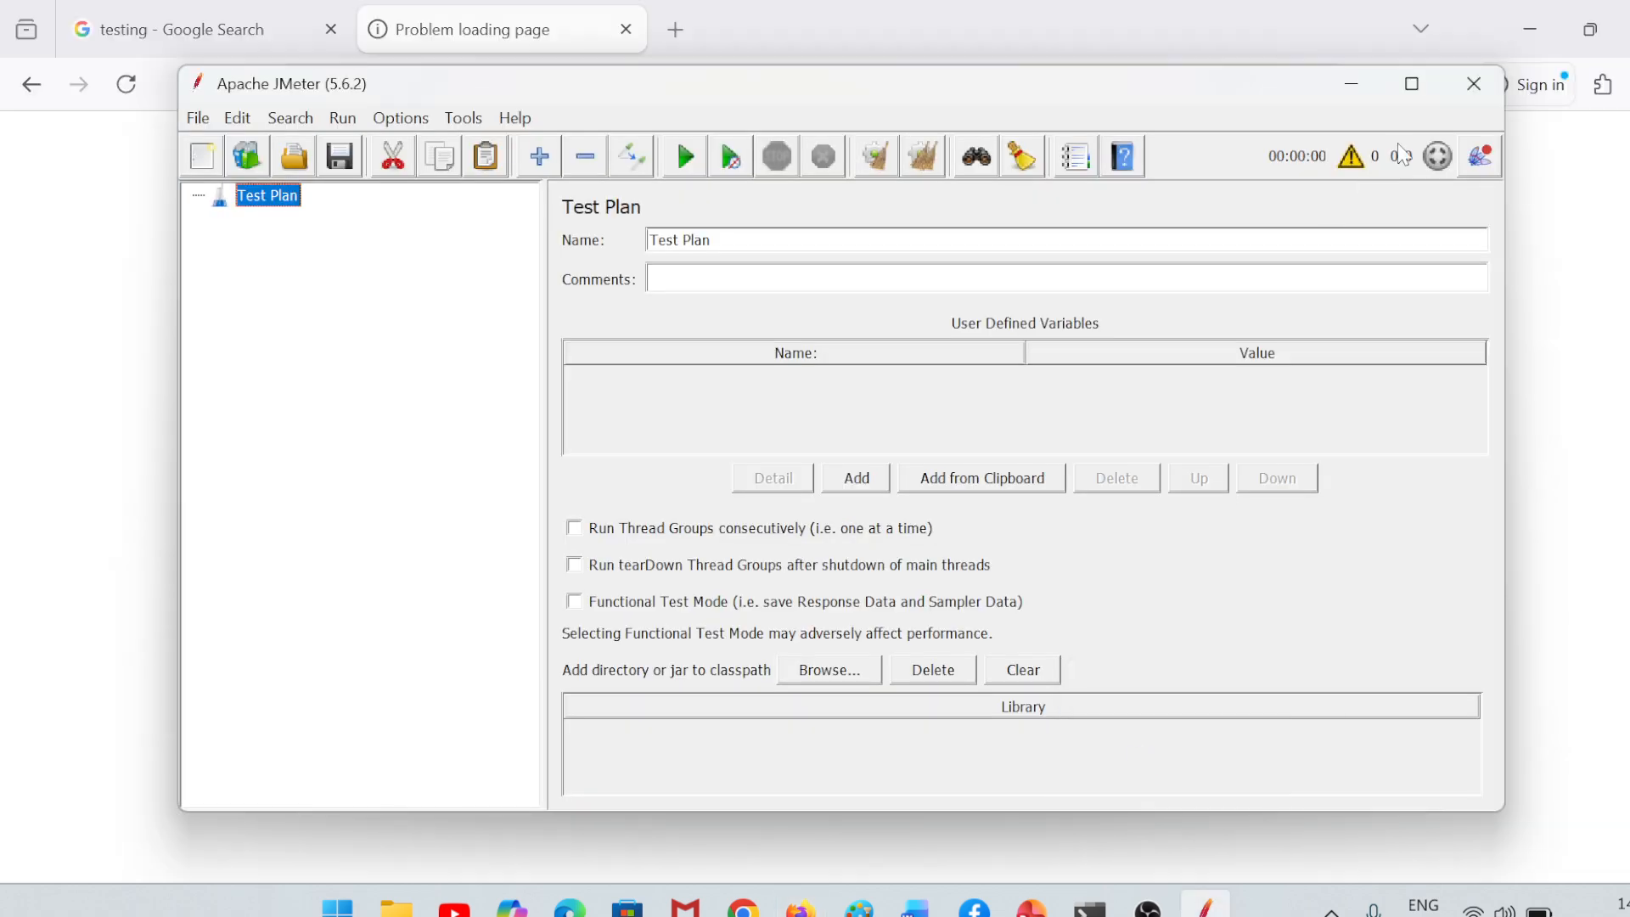
click(1411, 86)
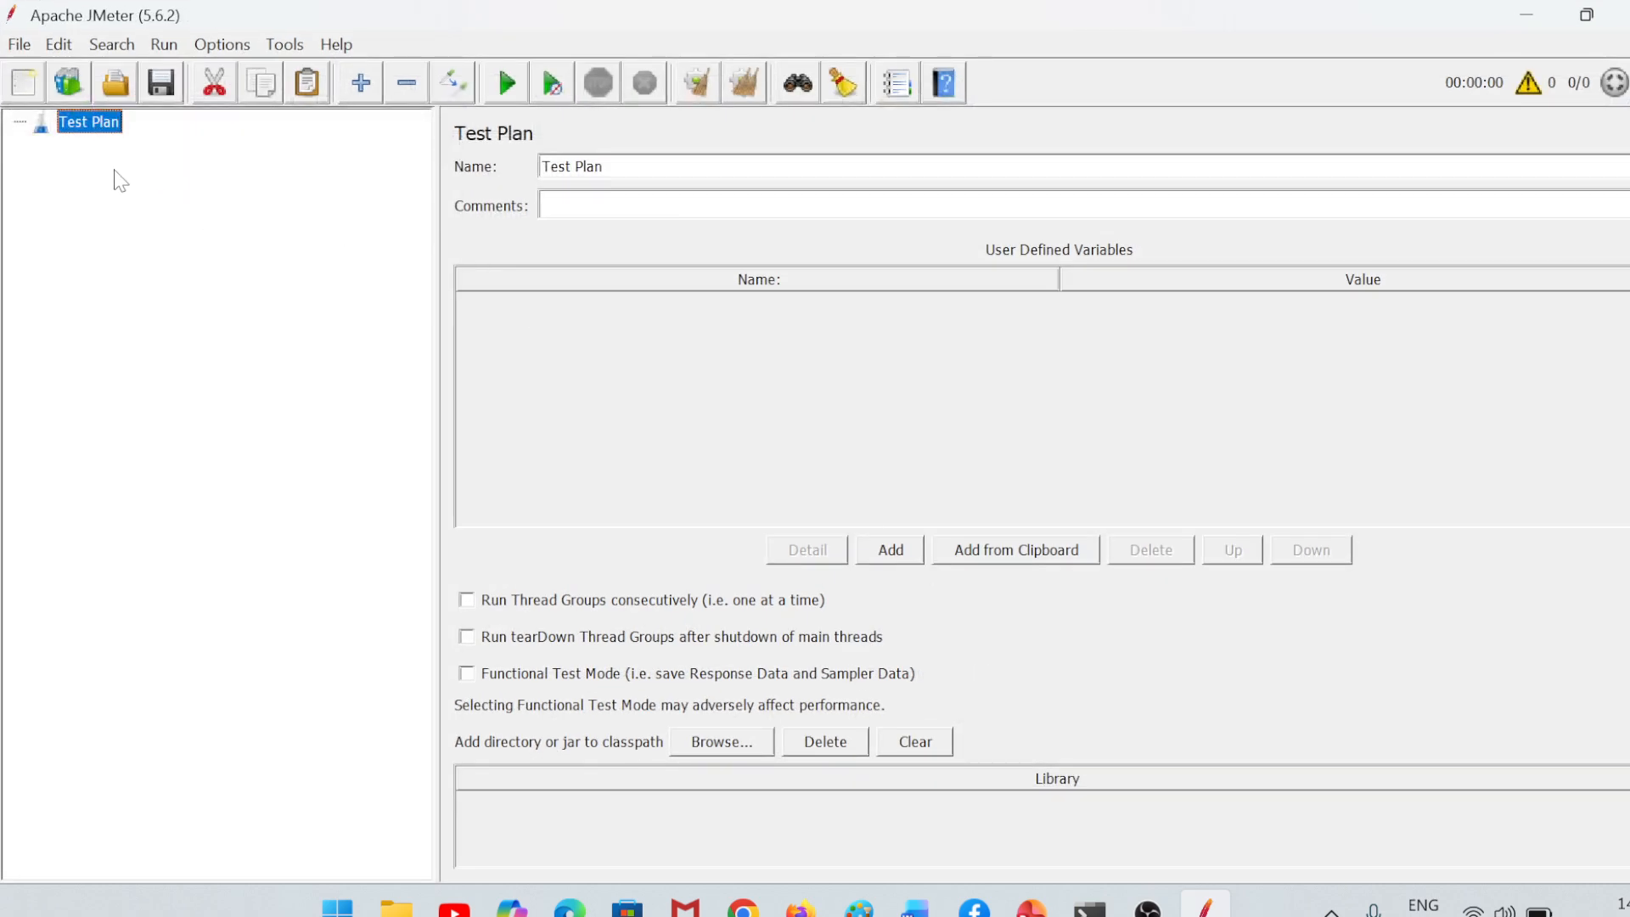
right_click(94, 129)
mouse_move(135, 144)
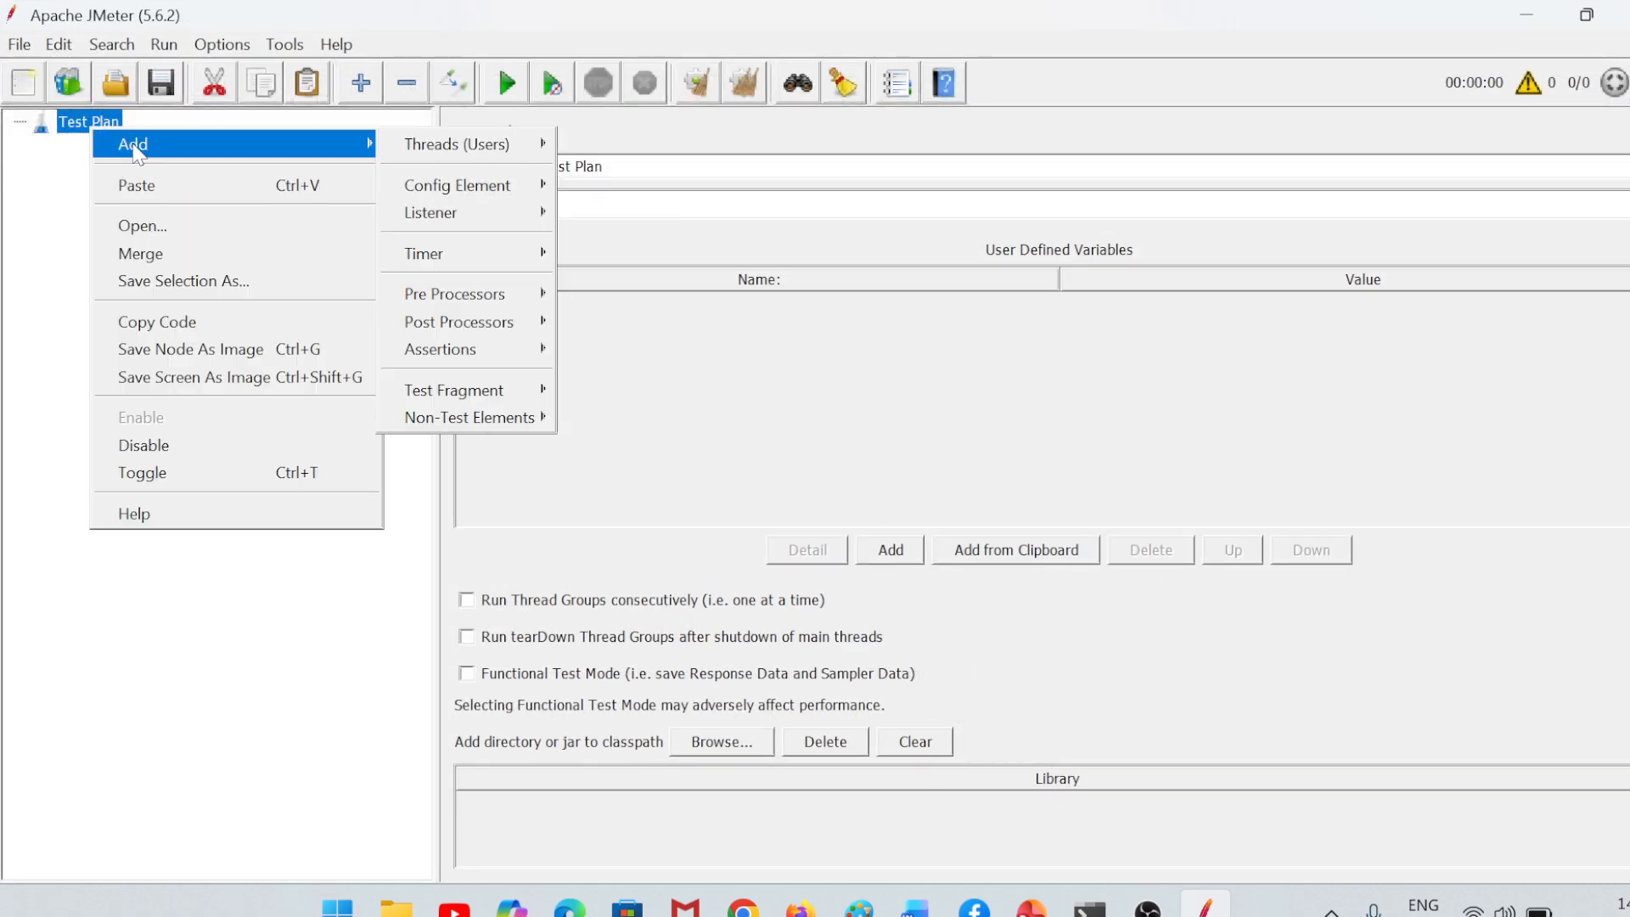
mouse_move(548, 157)
click(629, 174)
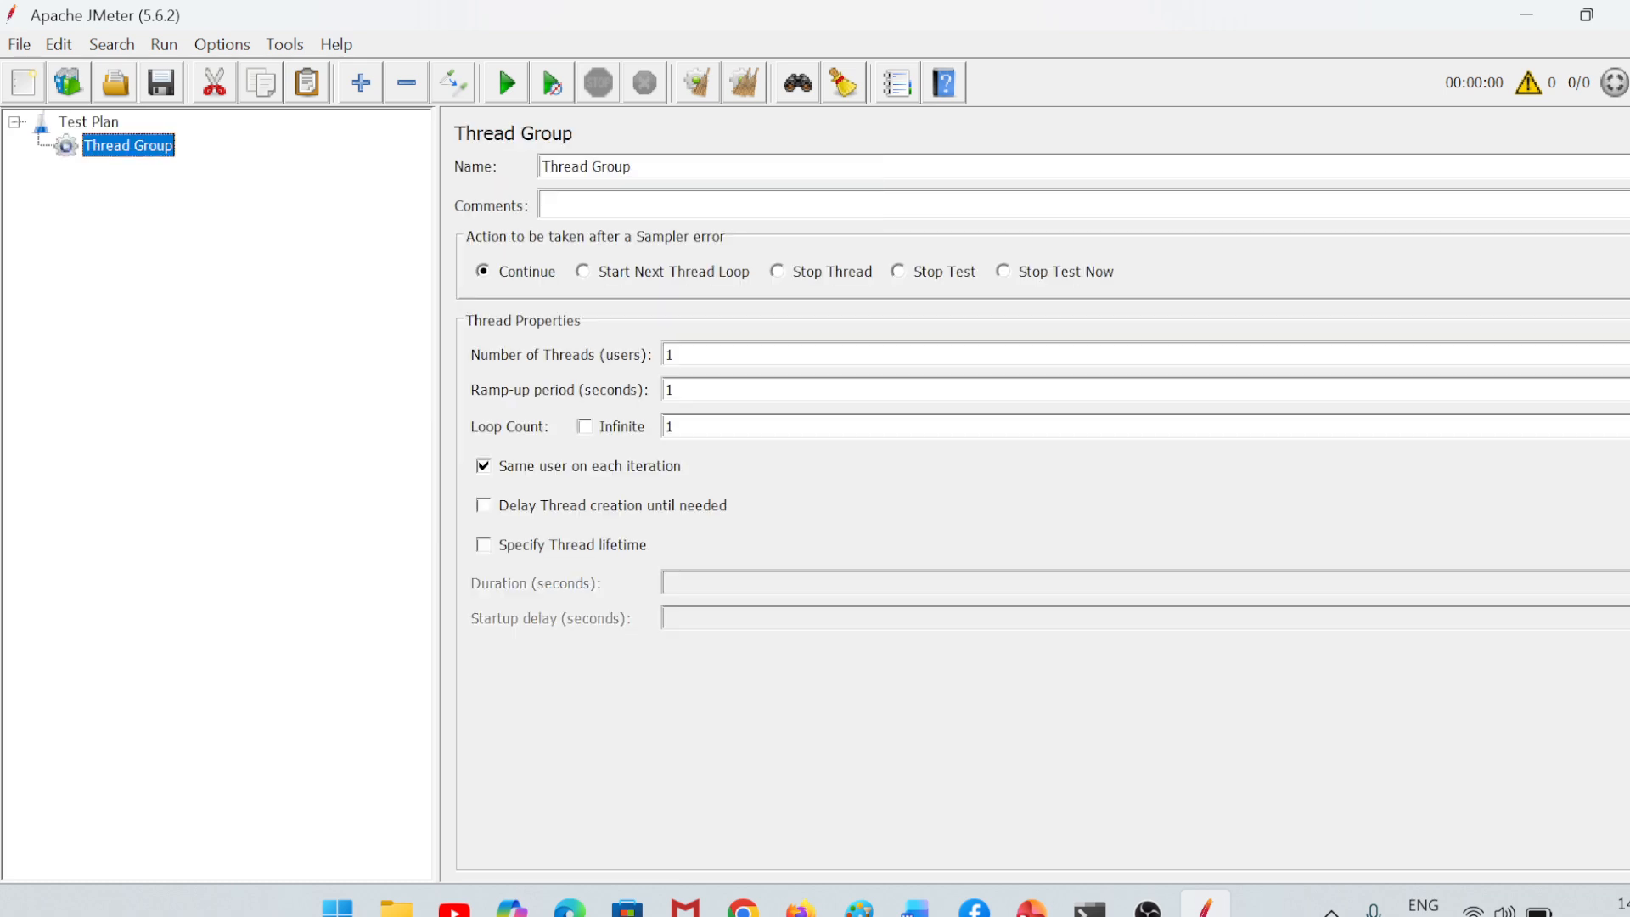
Step: Add an HTTP Request sampler to the Thread Group and name it Demo
right_click(139, 146)
mouse_move(327, 163)
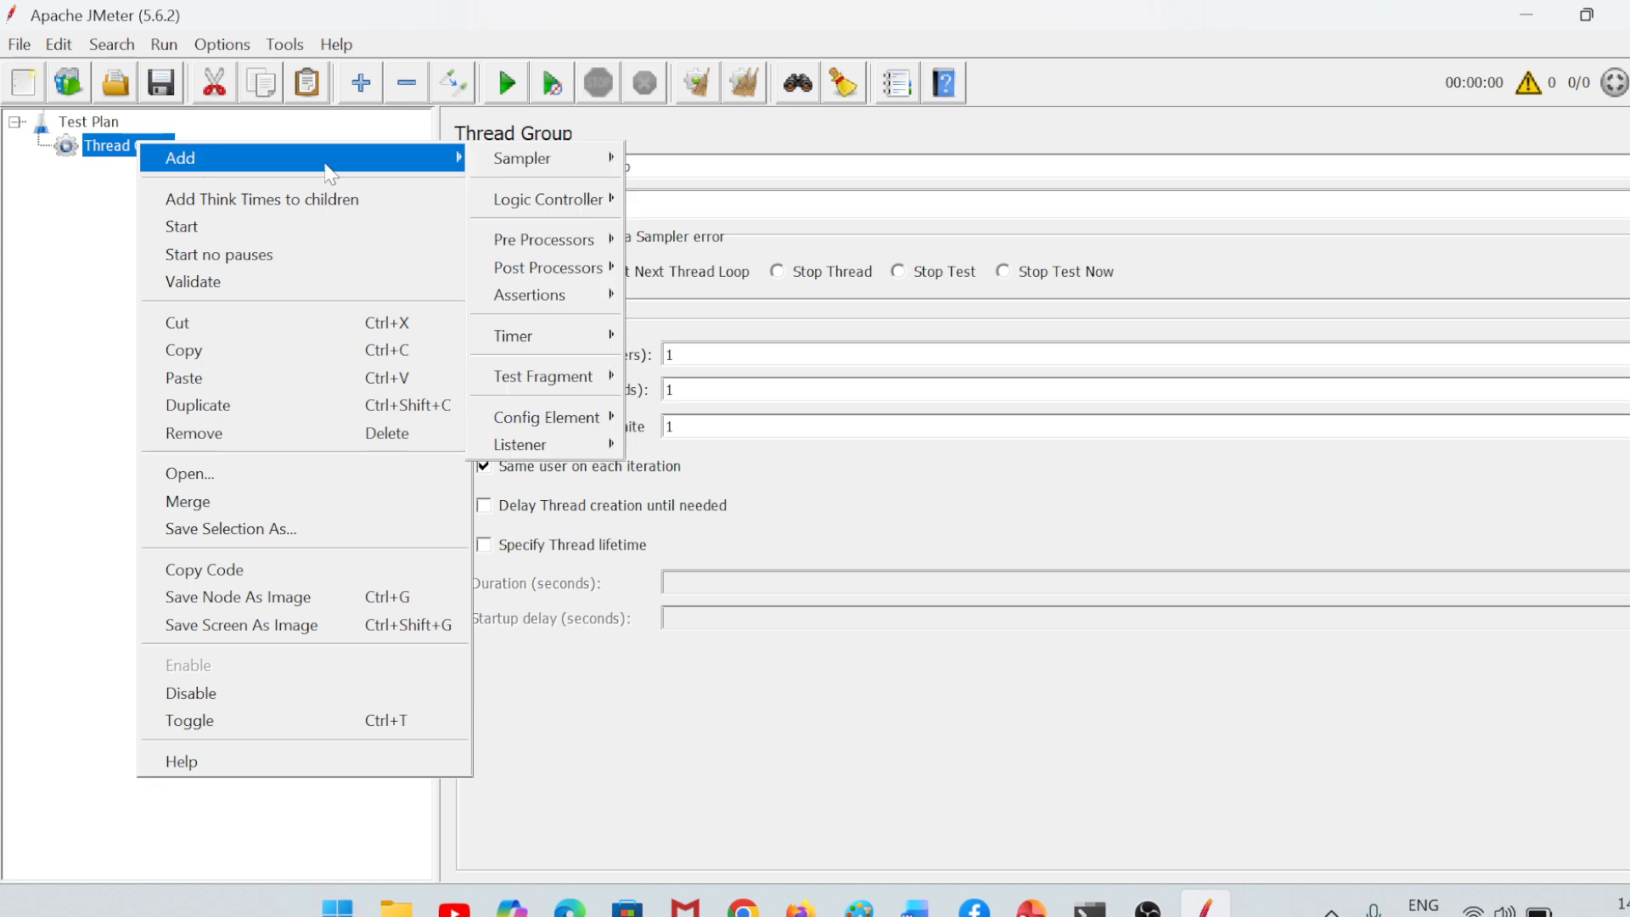
mouse_move(560, 160)
click(686, 187)
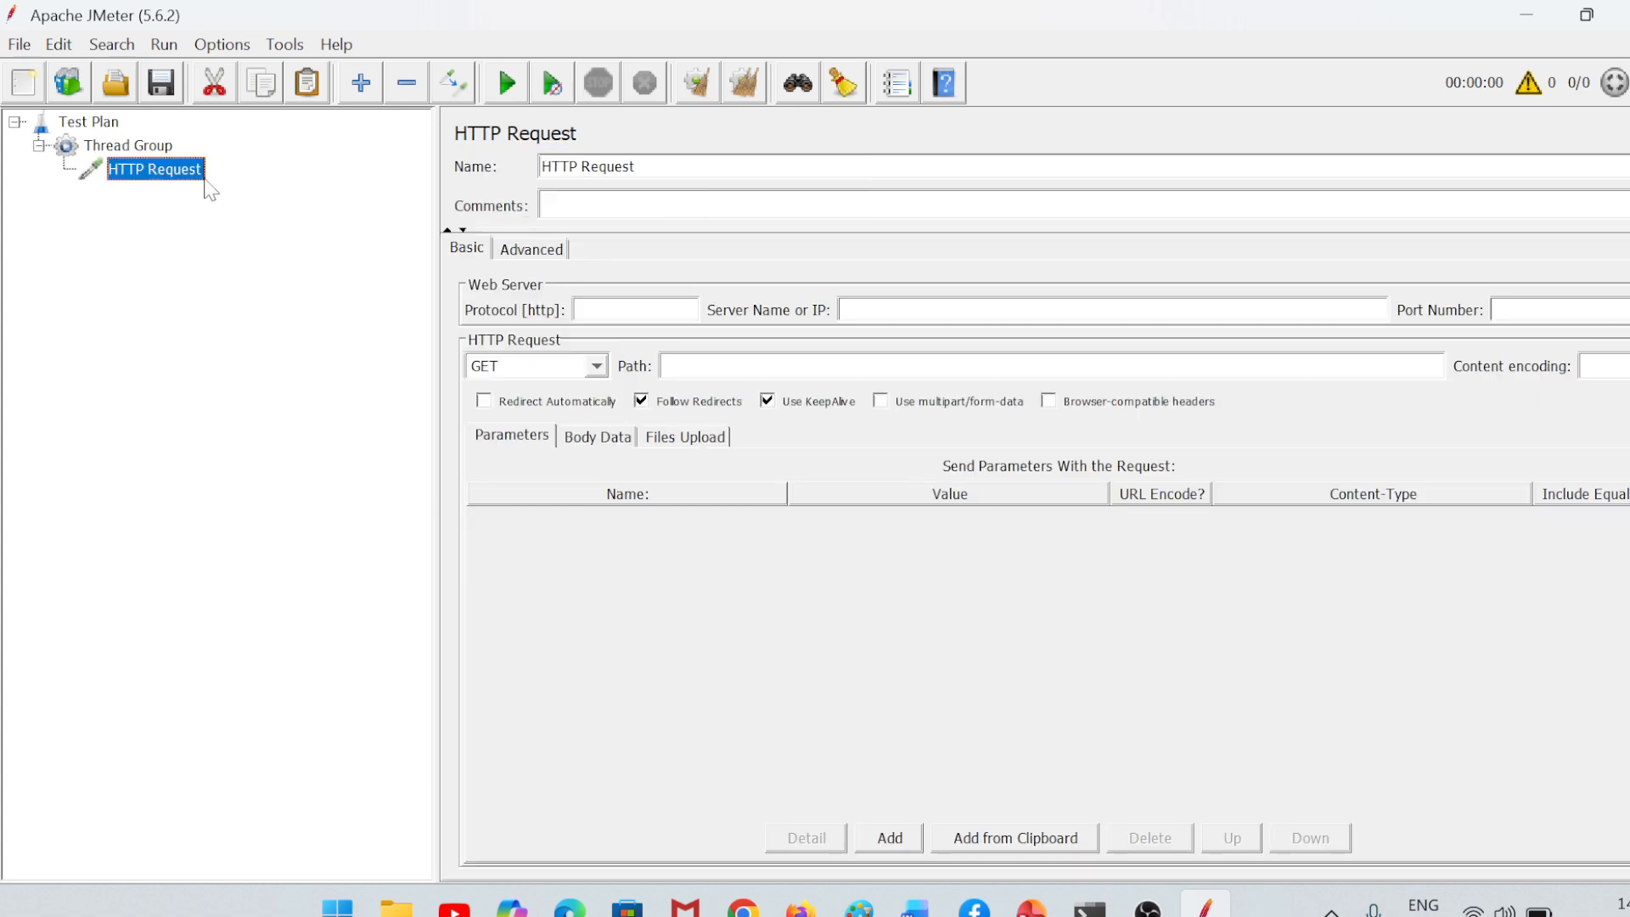
drag(643, 167, 314, 149)
text(Demo)
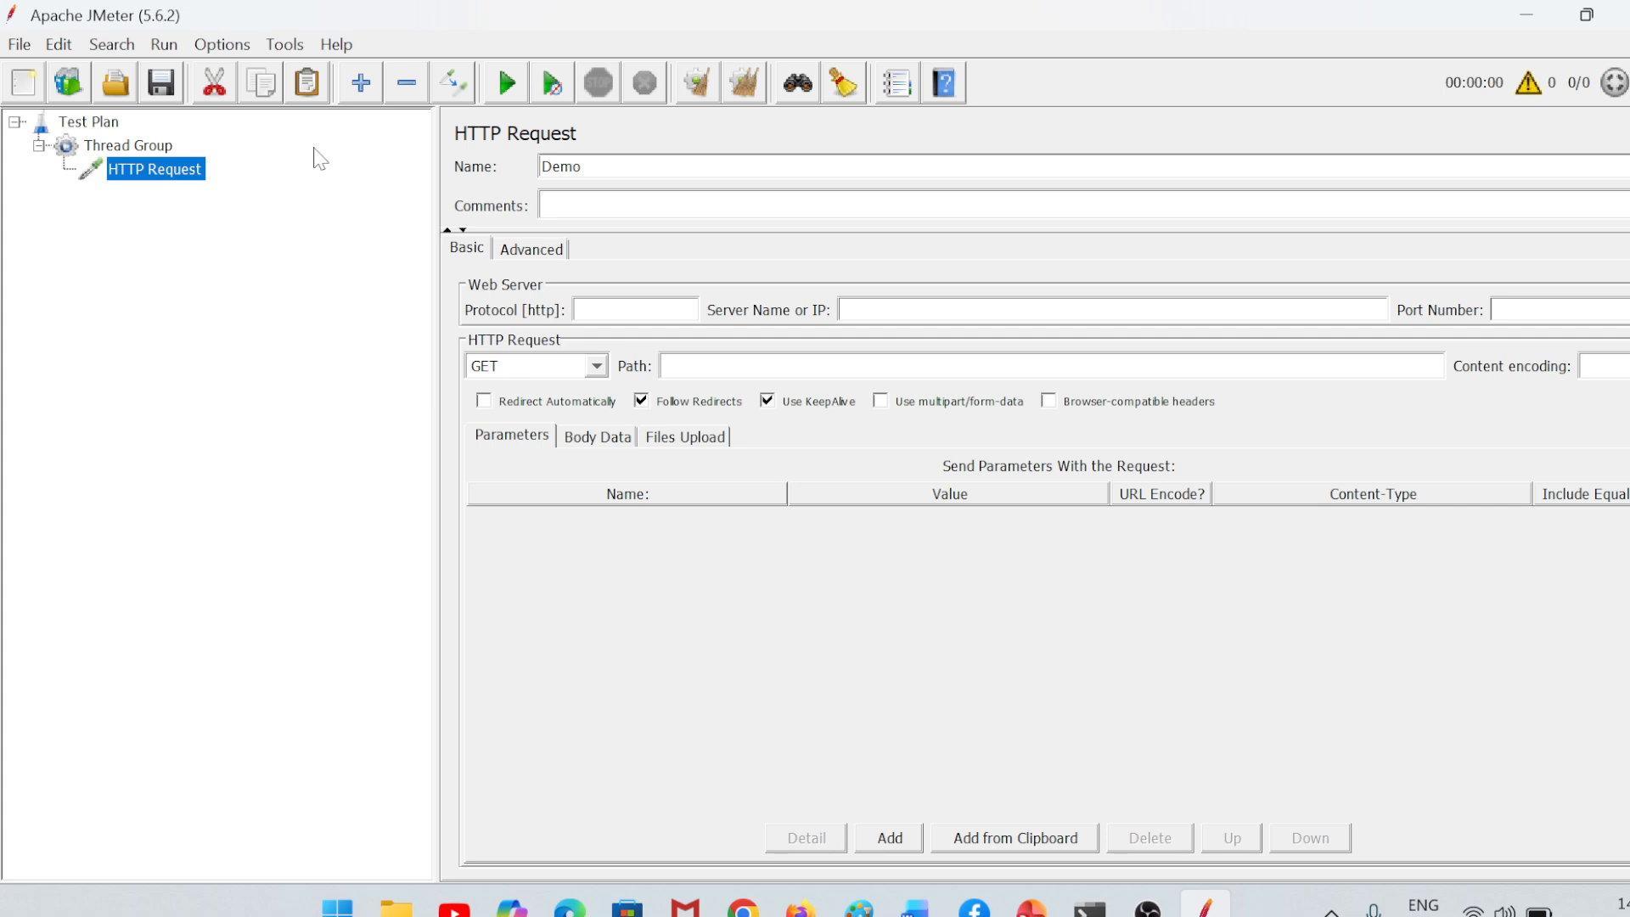
click(228, 302)
click(146, 153)
right_click(143, 153)
mouse_move(202, 174)
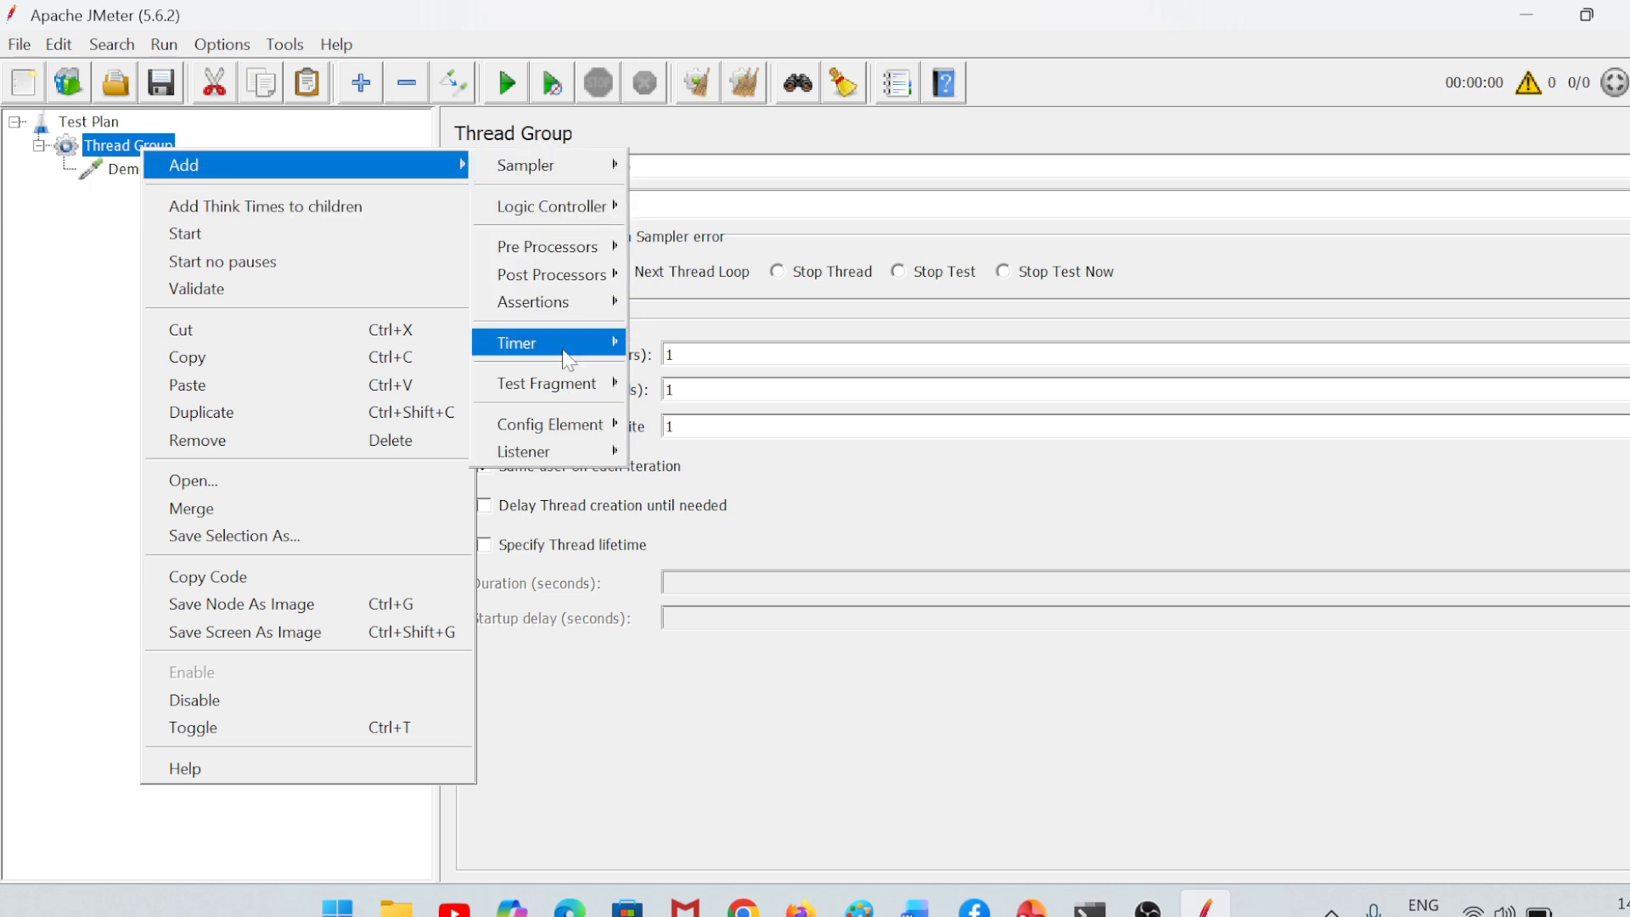
mouse_move(555, 426)
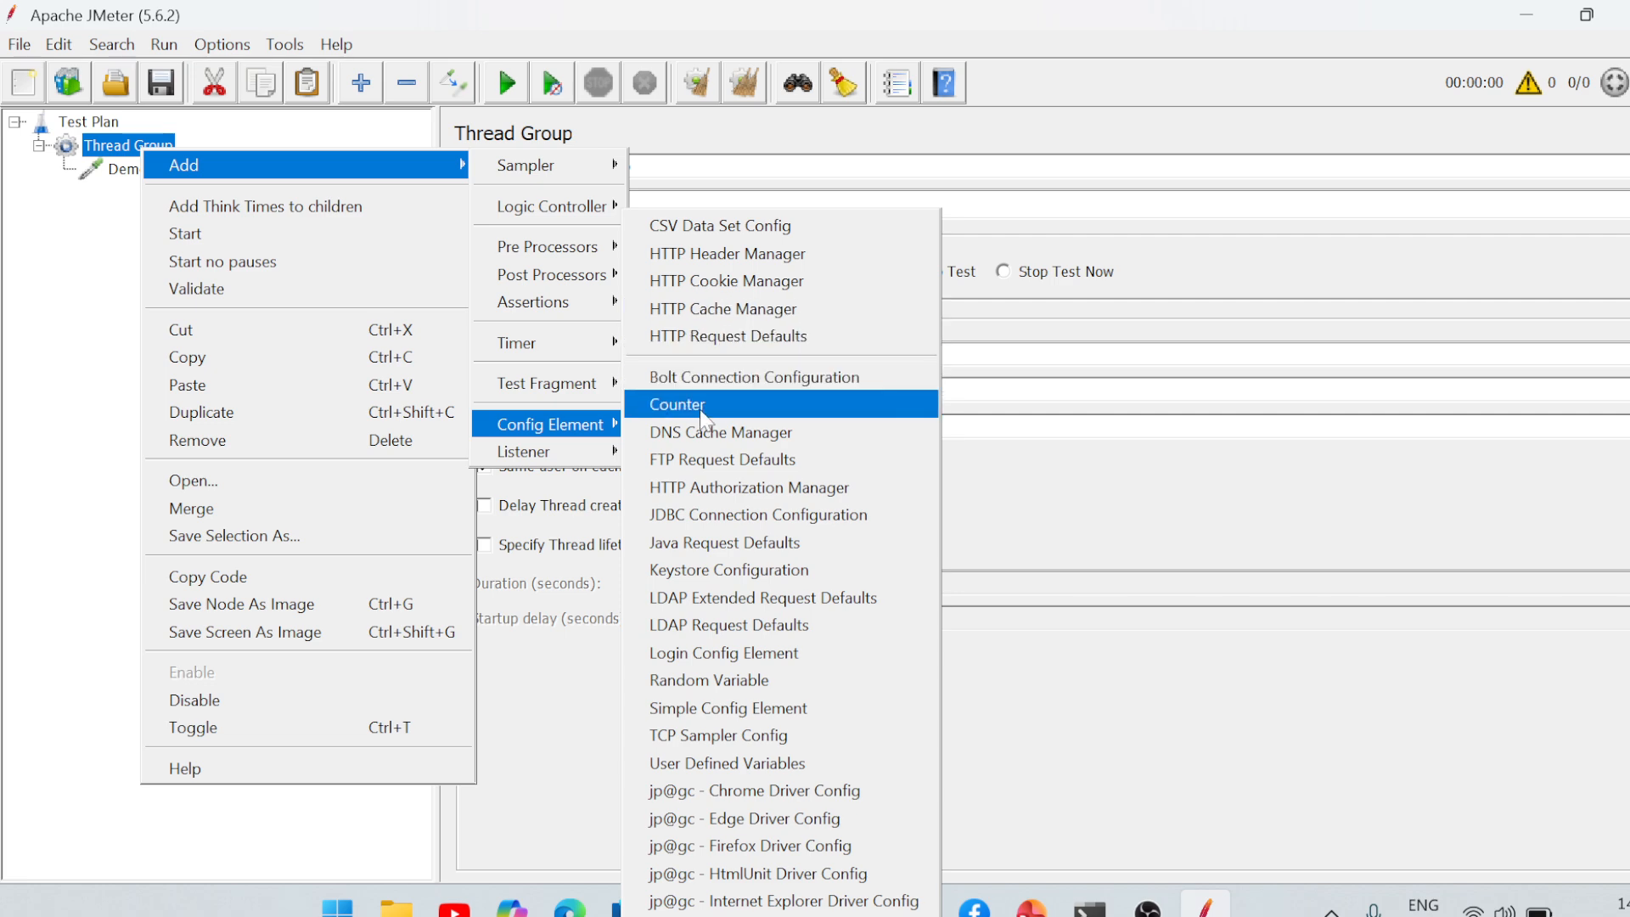
mouse_move(575, 387)
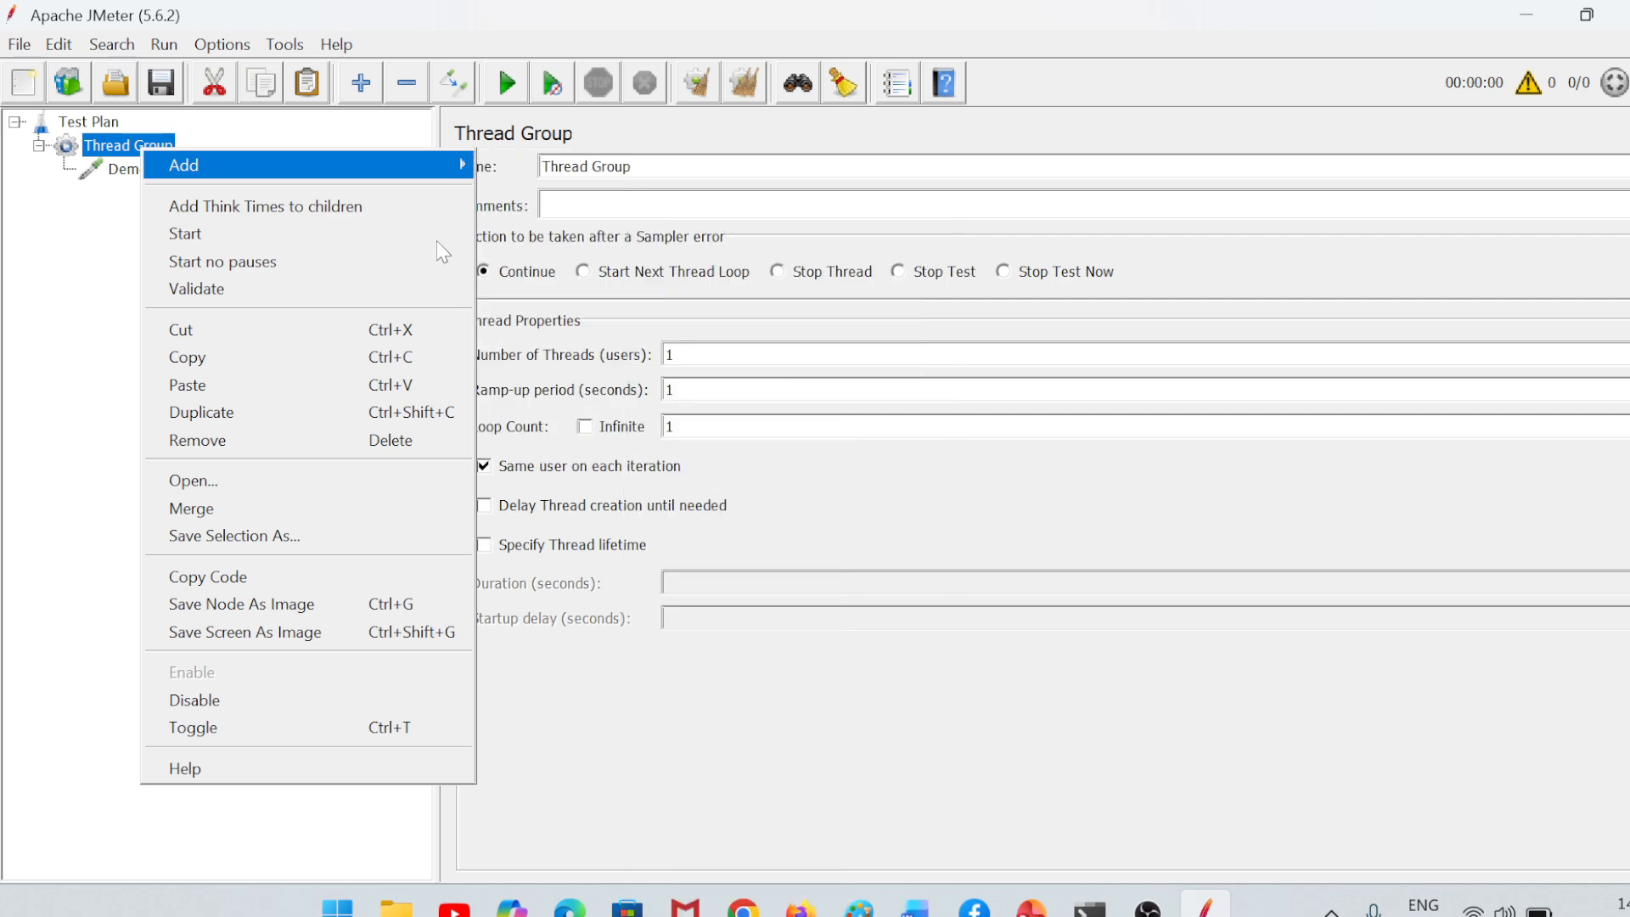
right_click(121, 144)
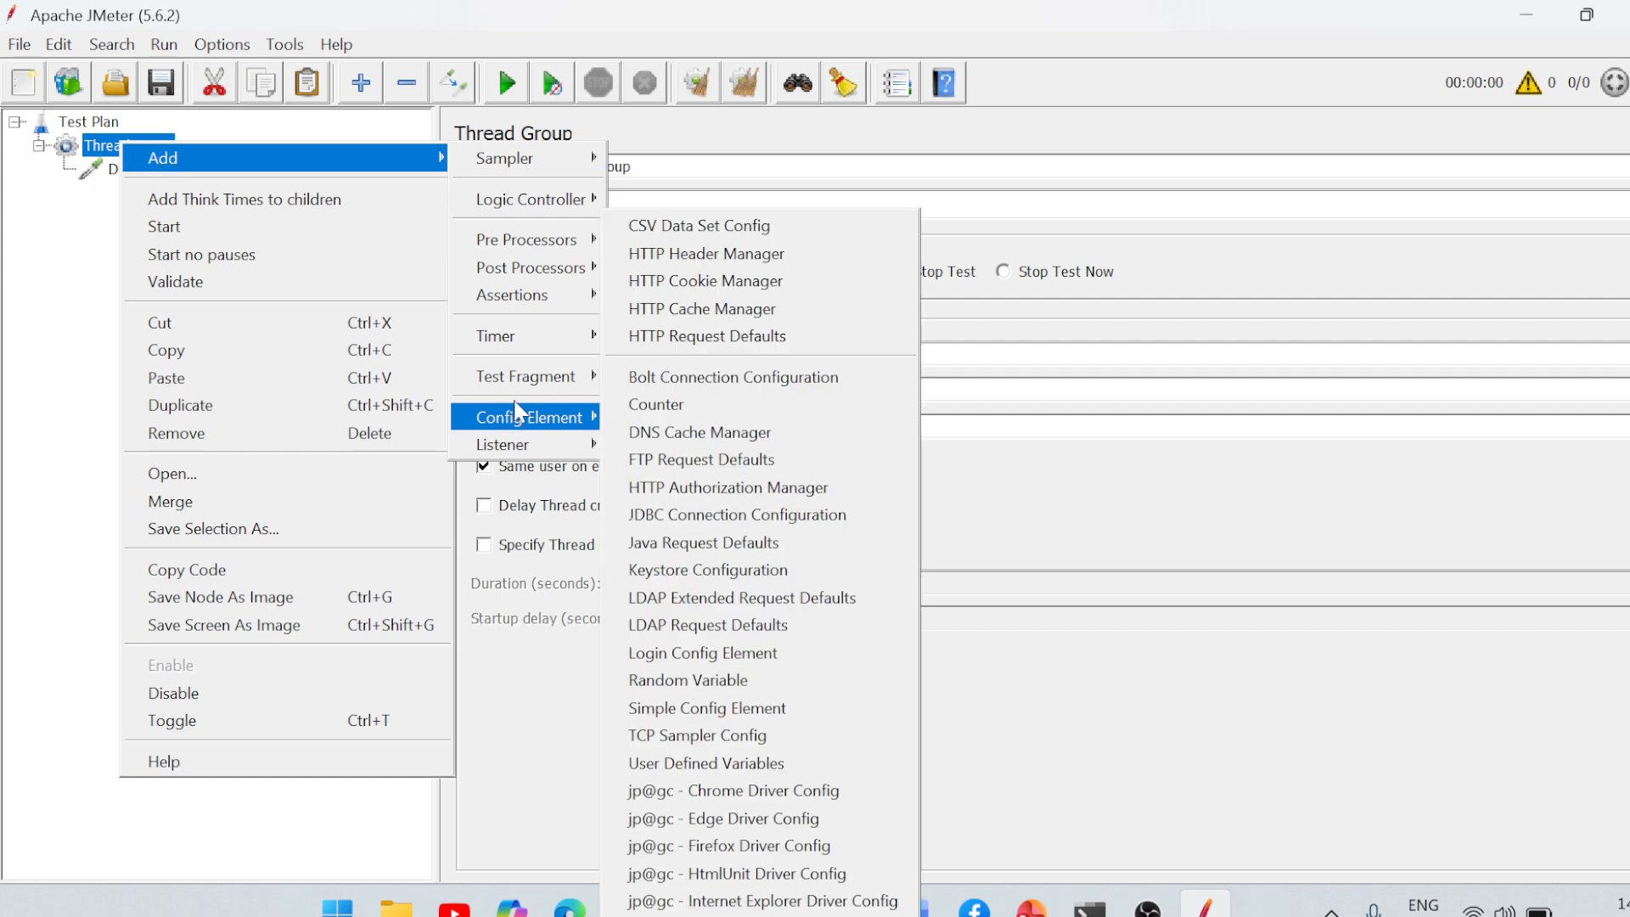
mouse_move(516, 382)
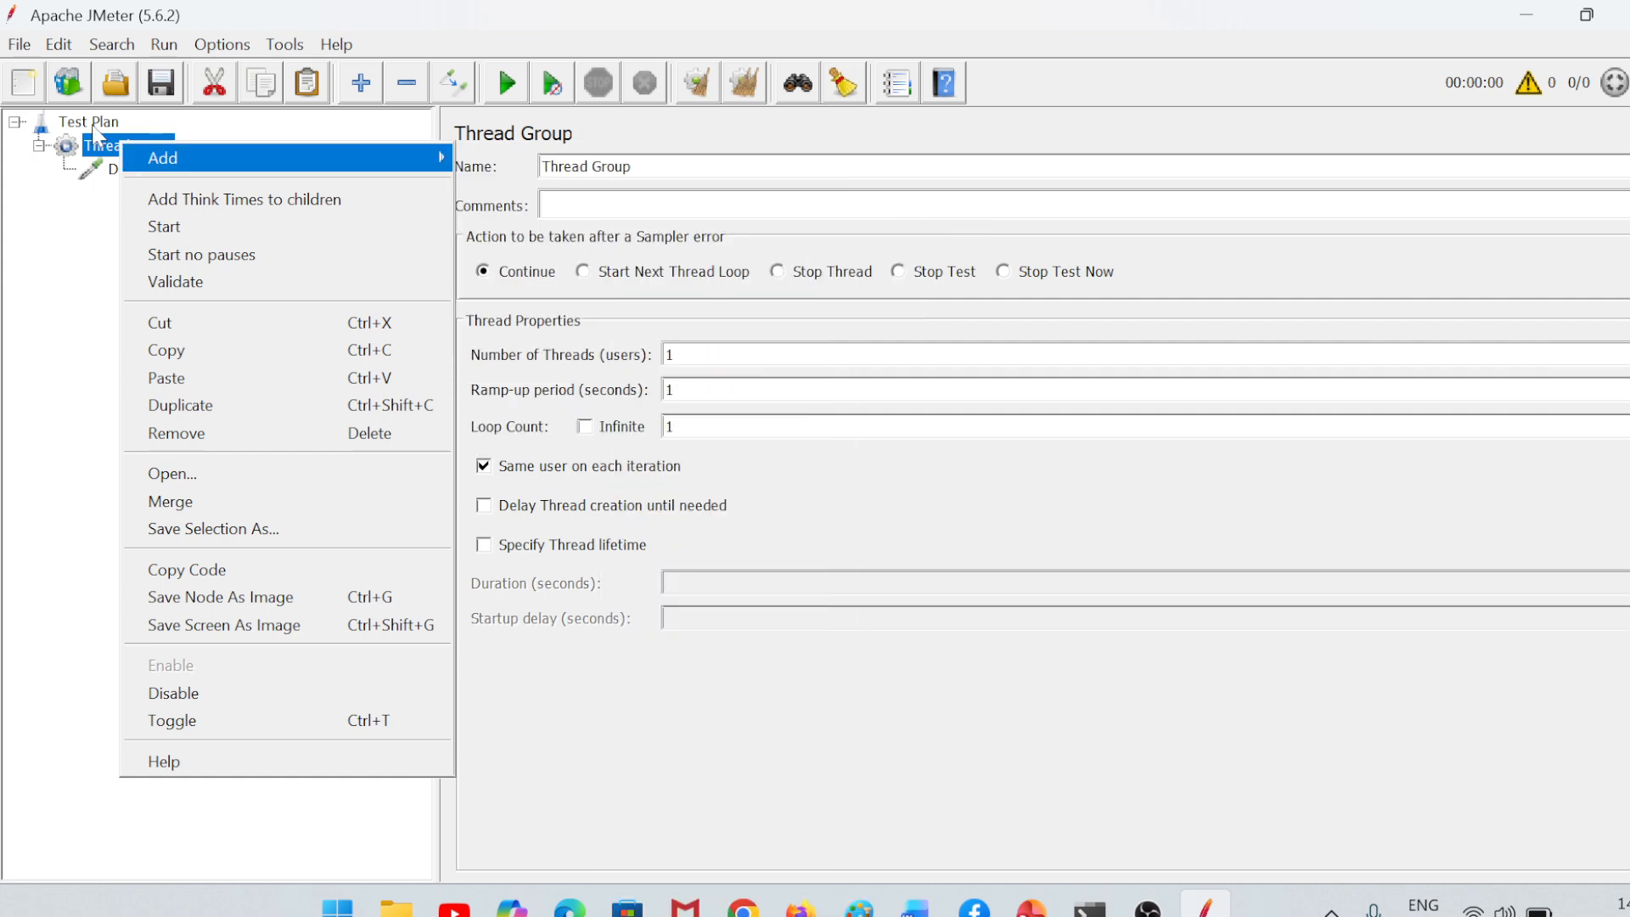
Step: Add the non-test element HTTP(S) Test Script Recorder to the Test Plan
right_click(93, 125)
mouse_move(155, 146)
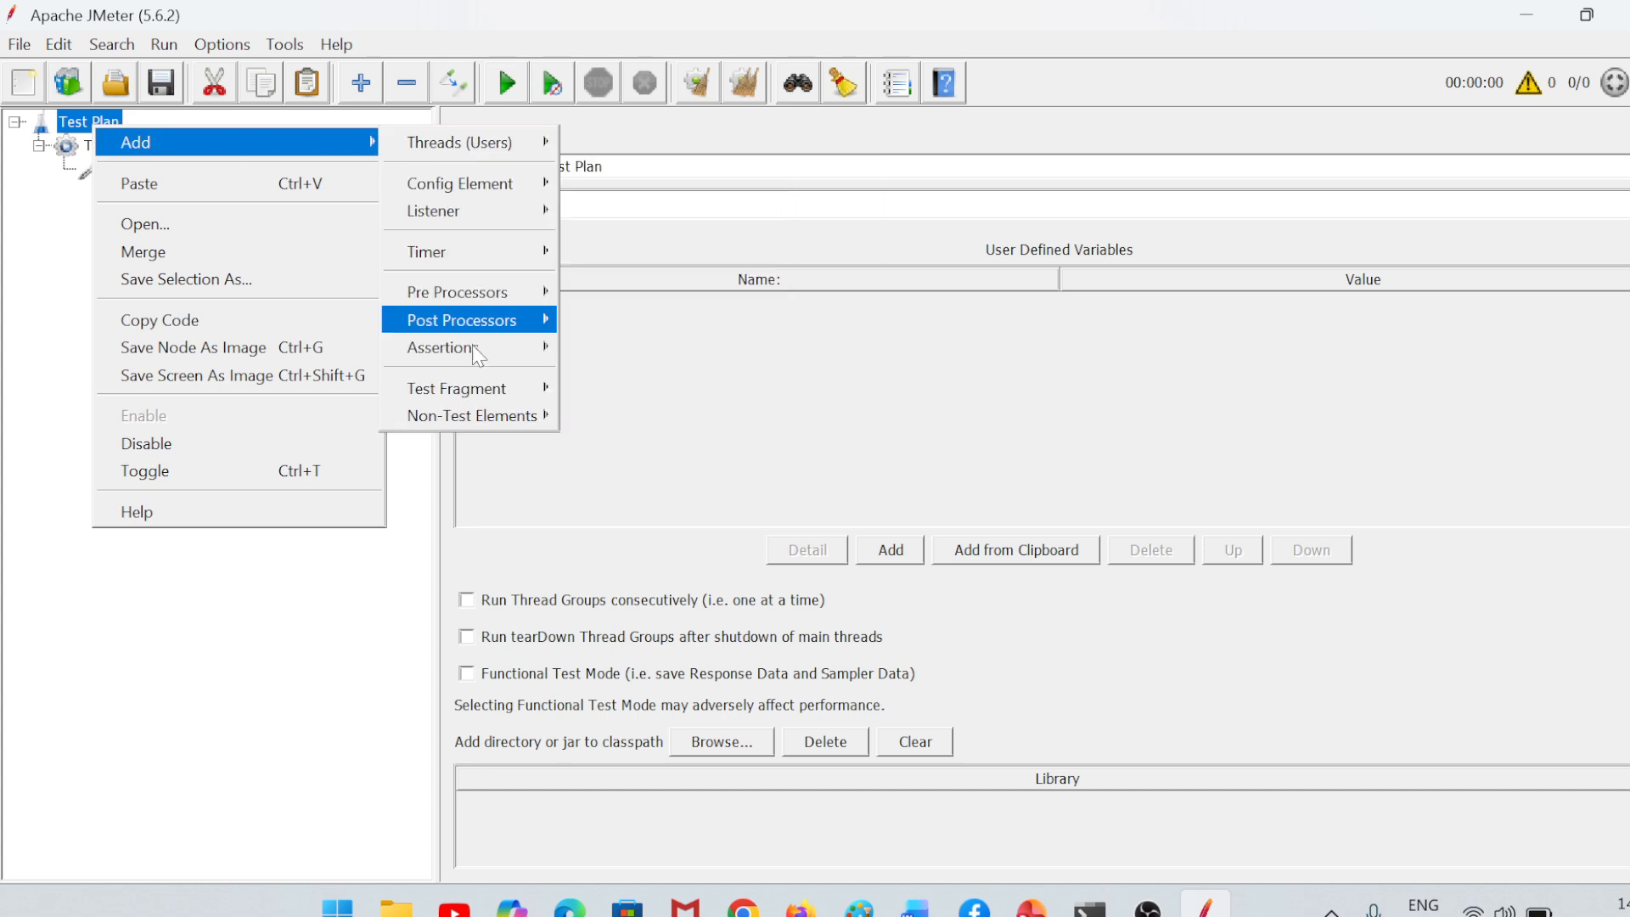
mouse_move(468, 427)
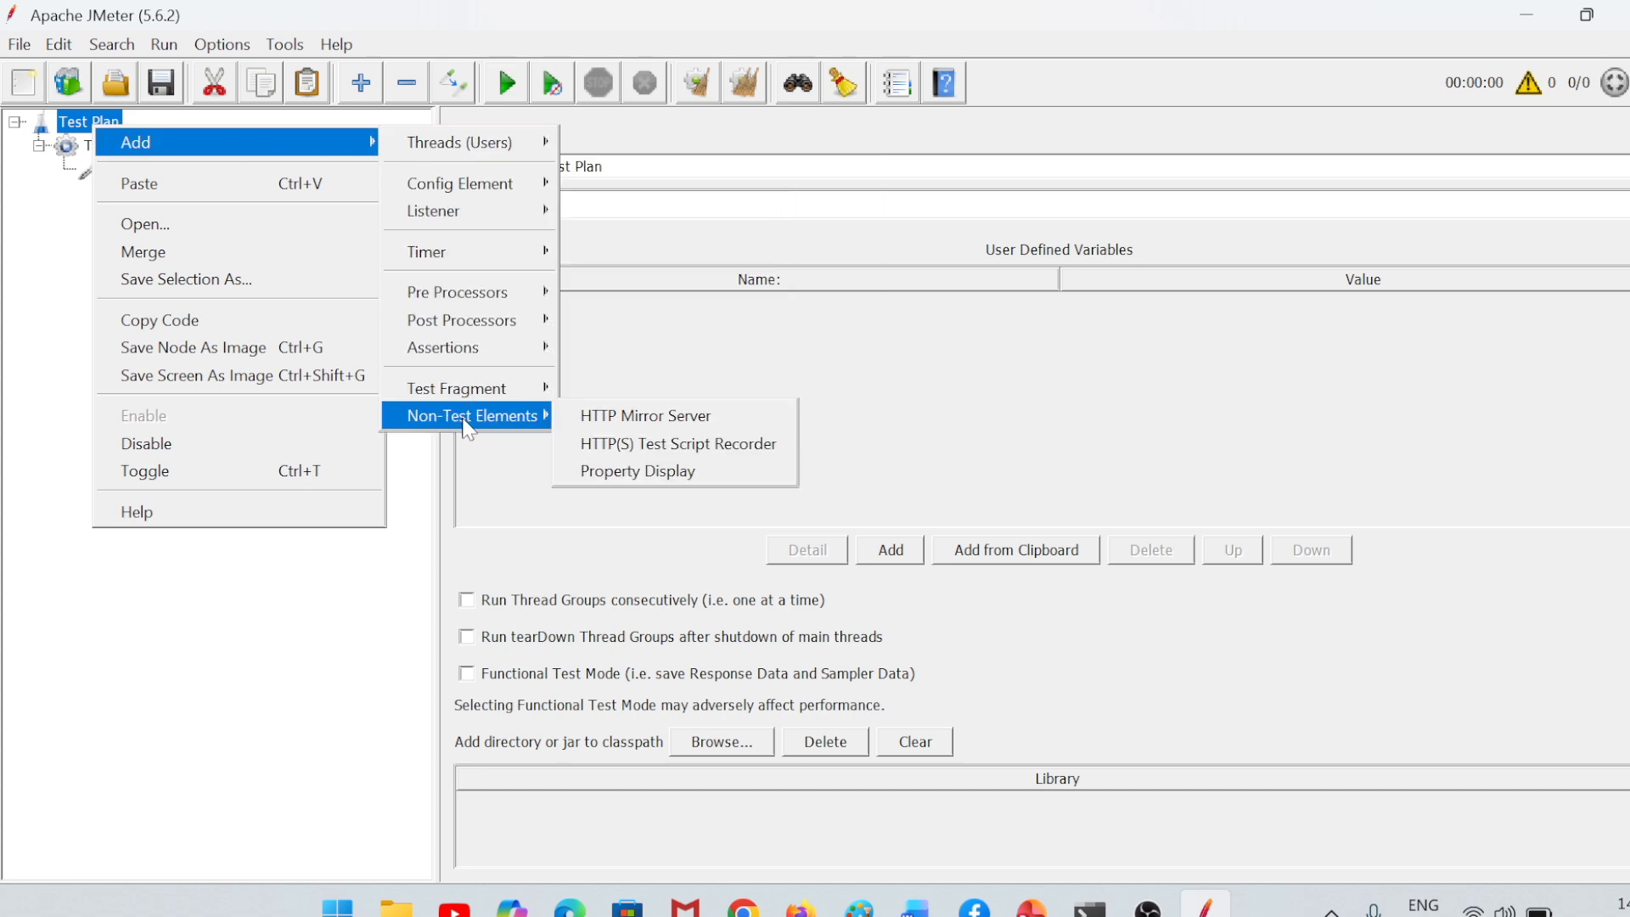
click(667, 445)
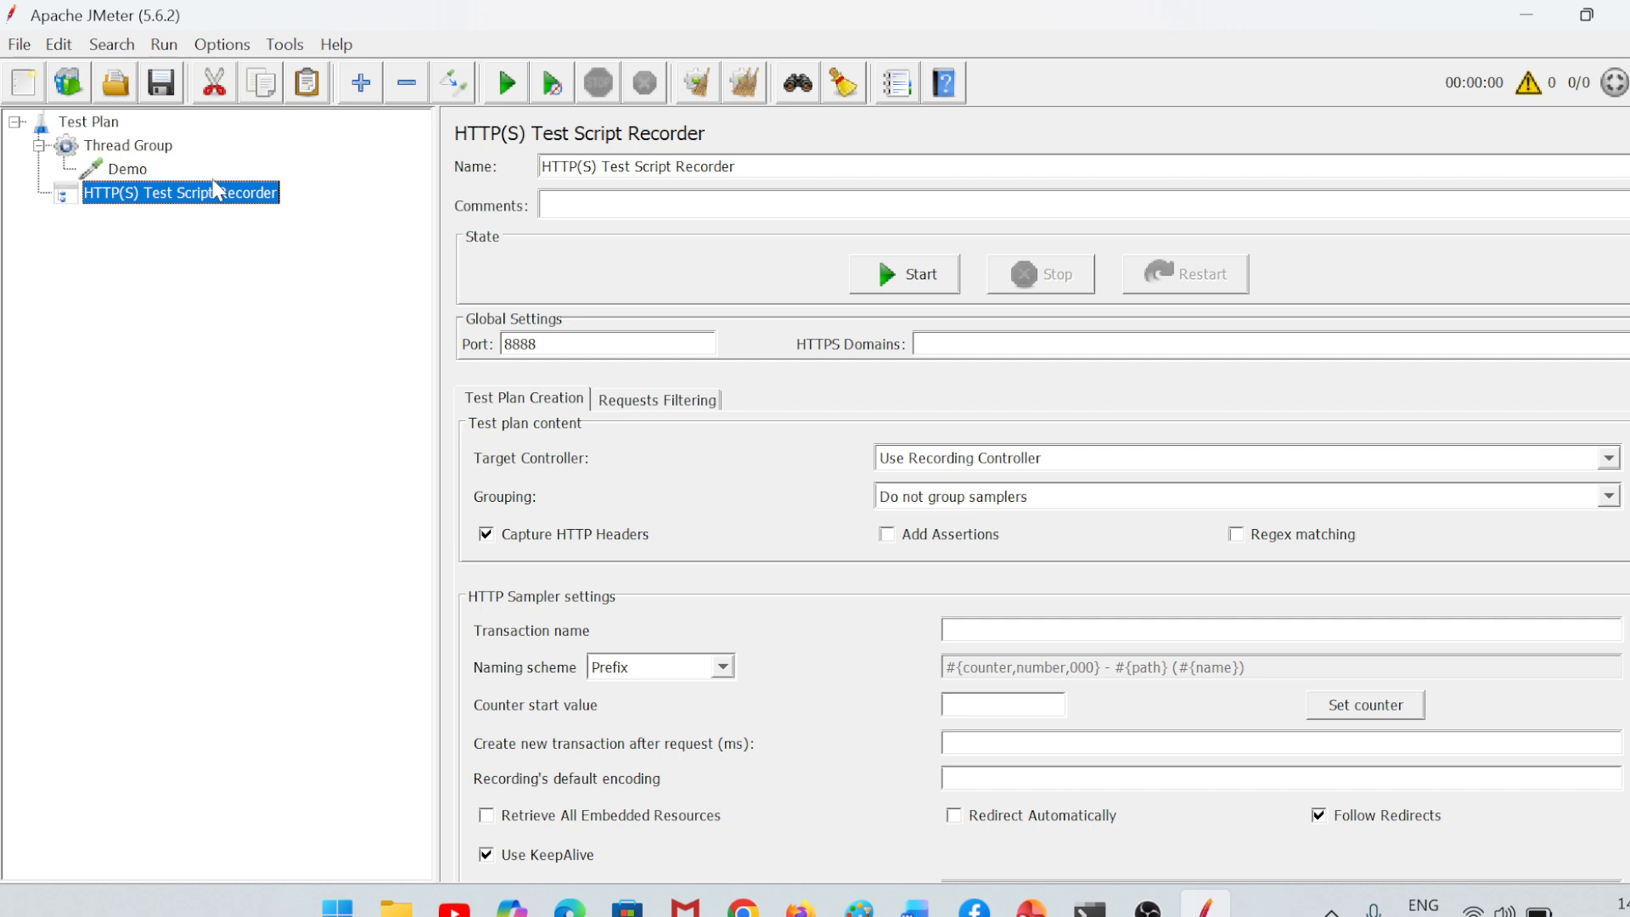
Step: Set the script recorder's target controller to Test Plan > Thread Group
click(983, 459)
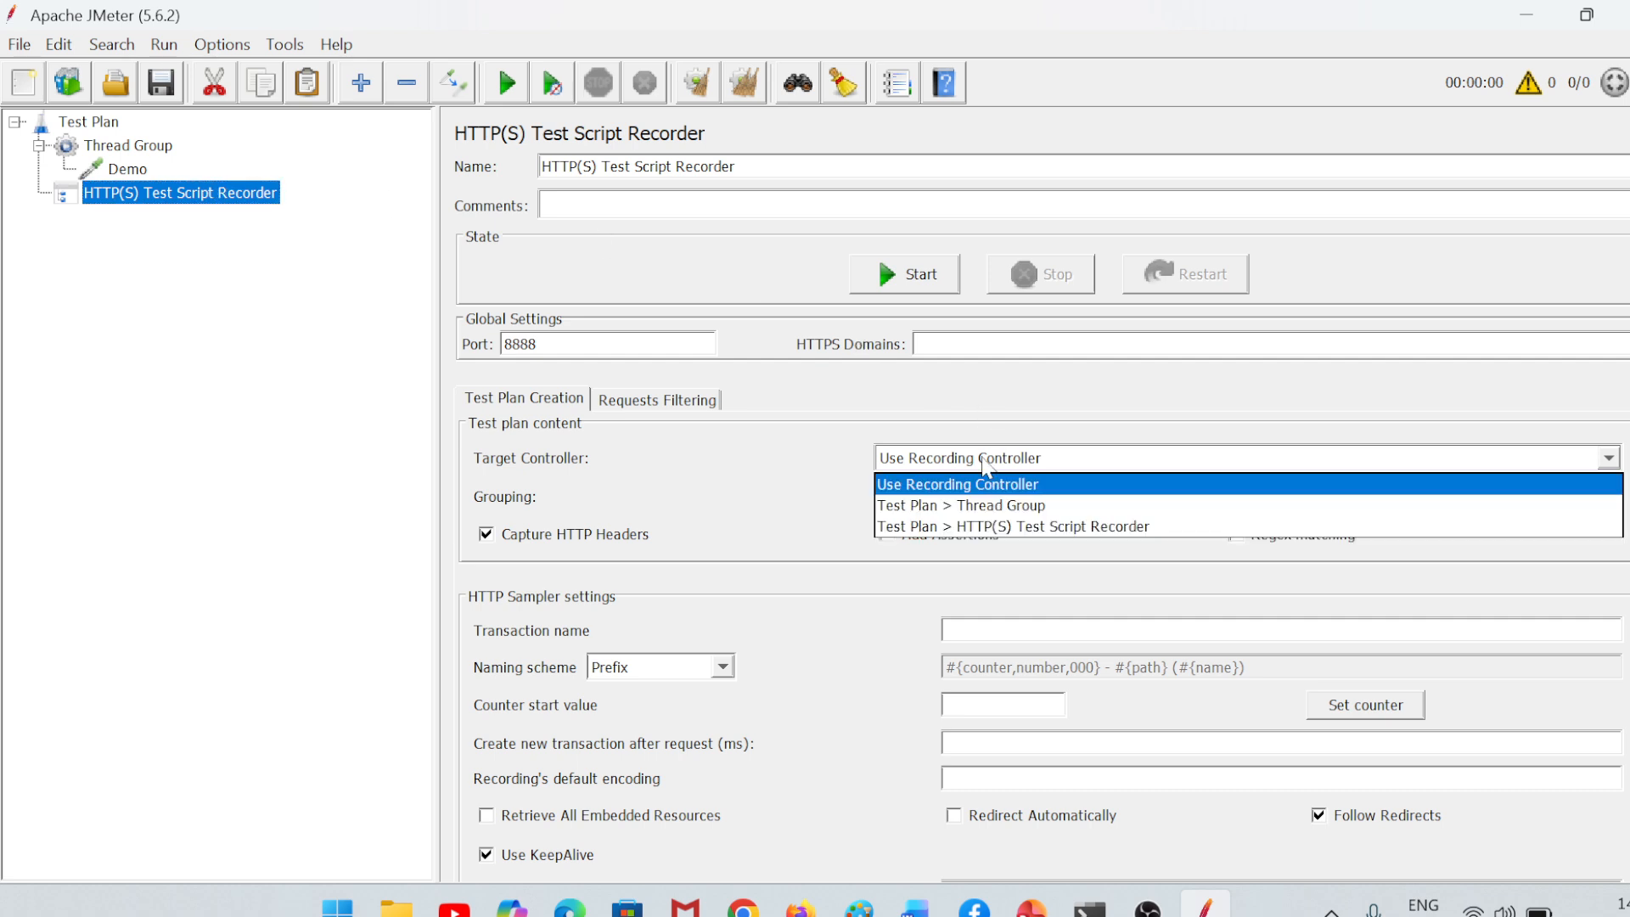
click(1005, 510)
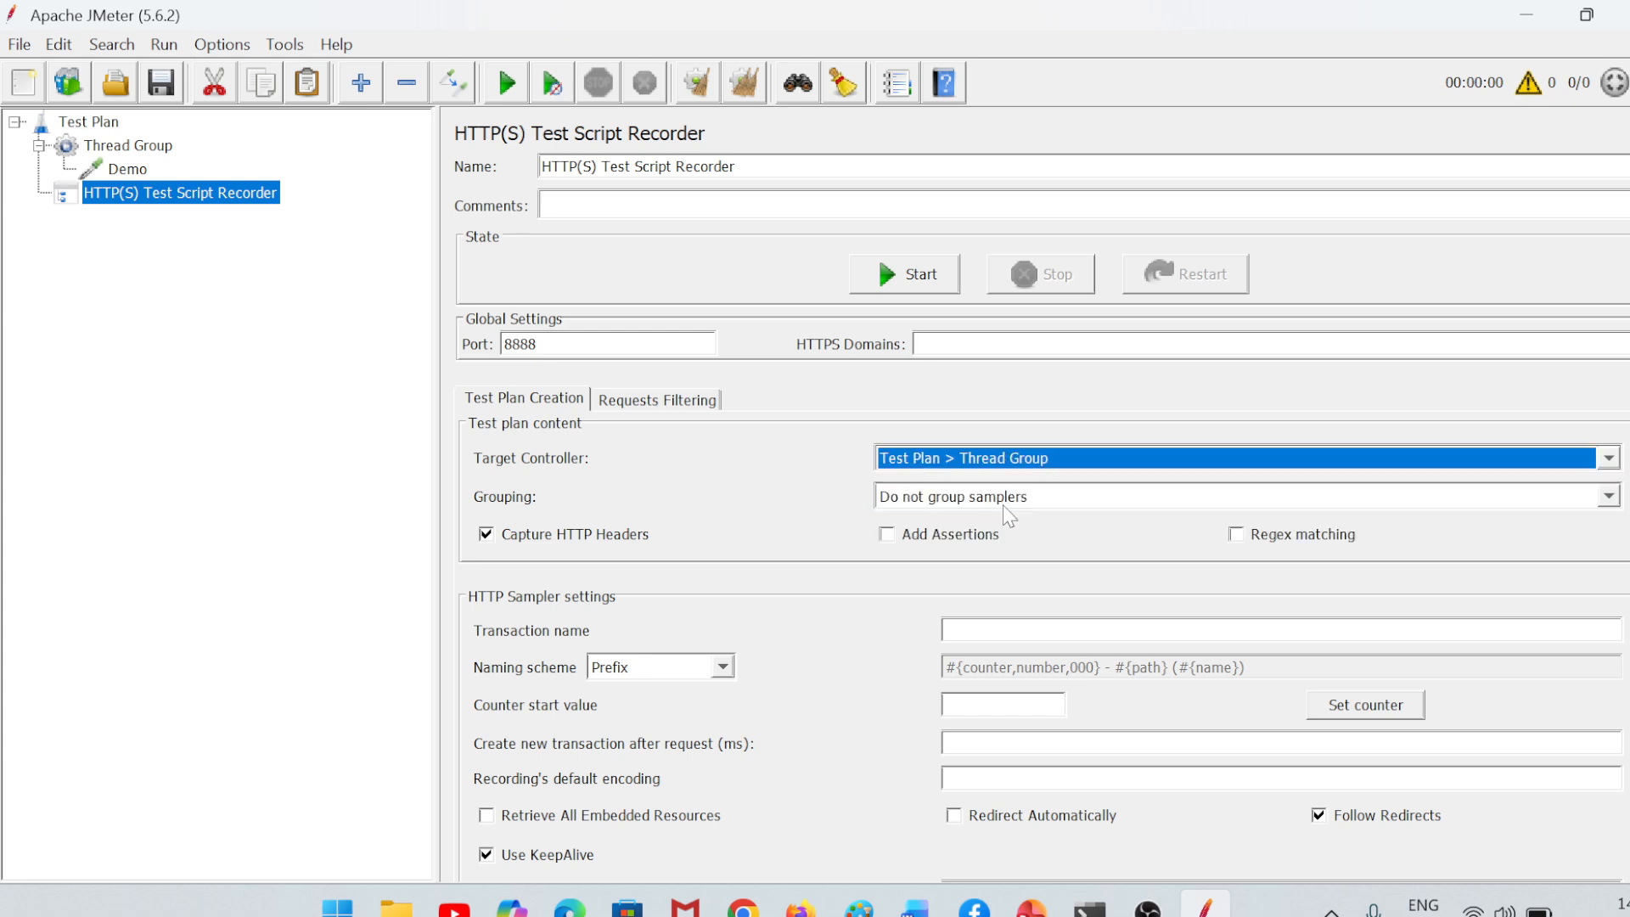
click(143, 172)
click(145, 191)
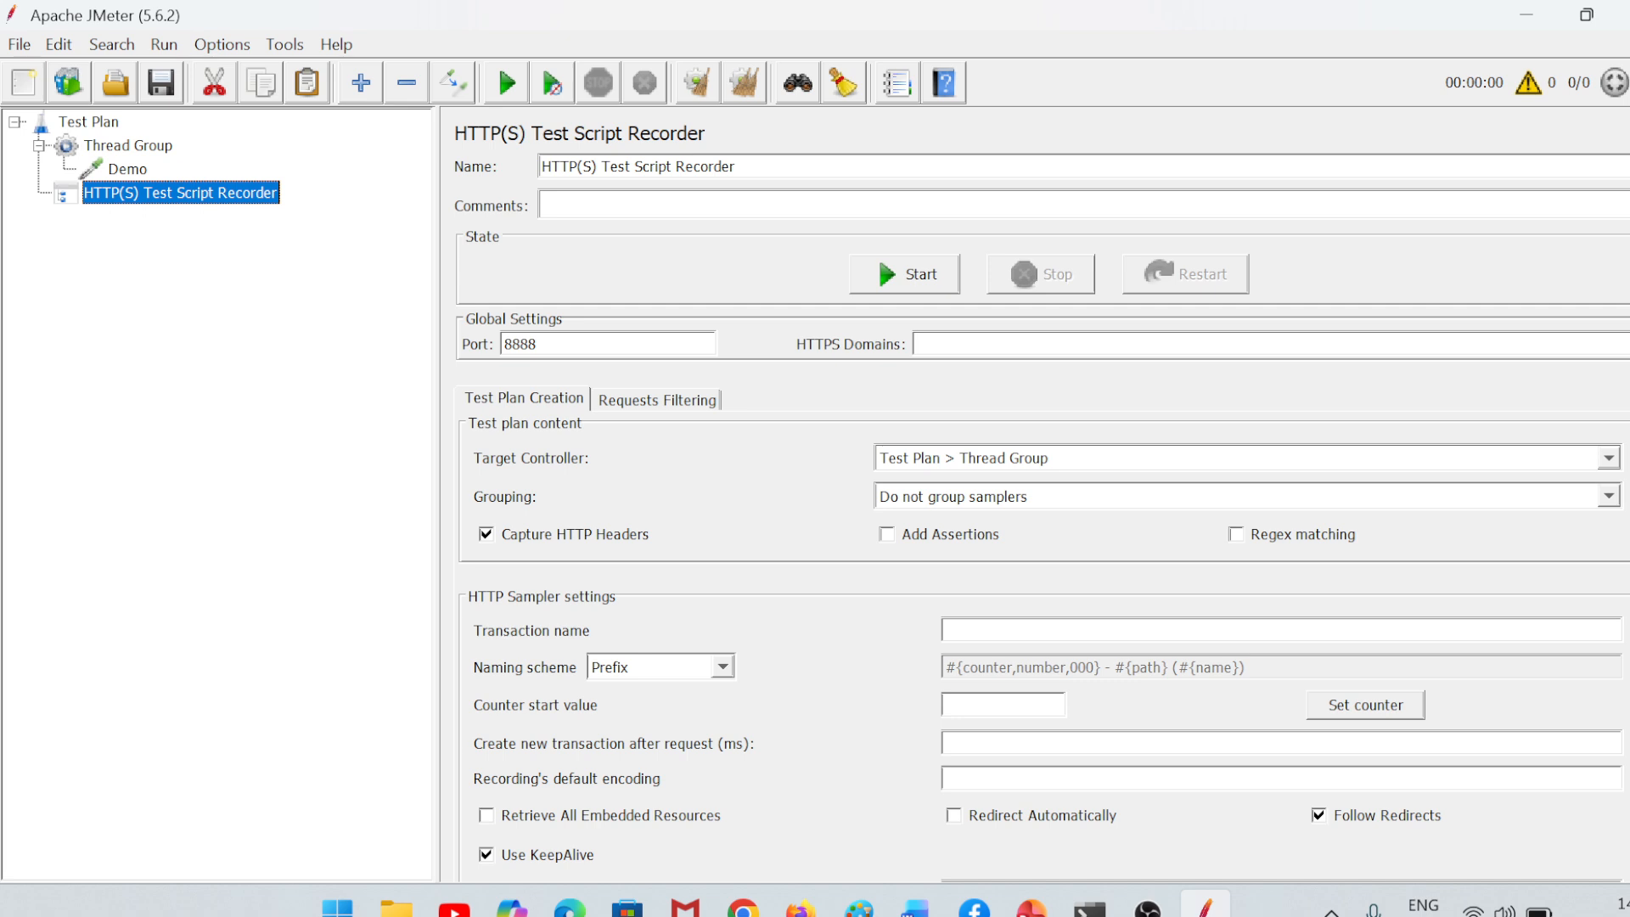
Step: Look over the script recorder's settings and start the recorder
scroll(1042, 501, down, 3)
scroll(1042, 501, up, 3)
click(904, 287)
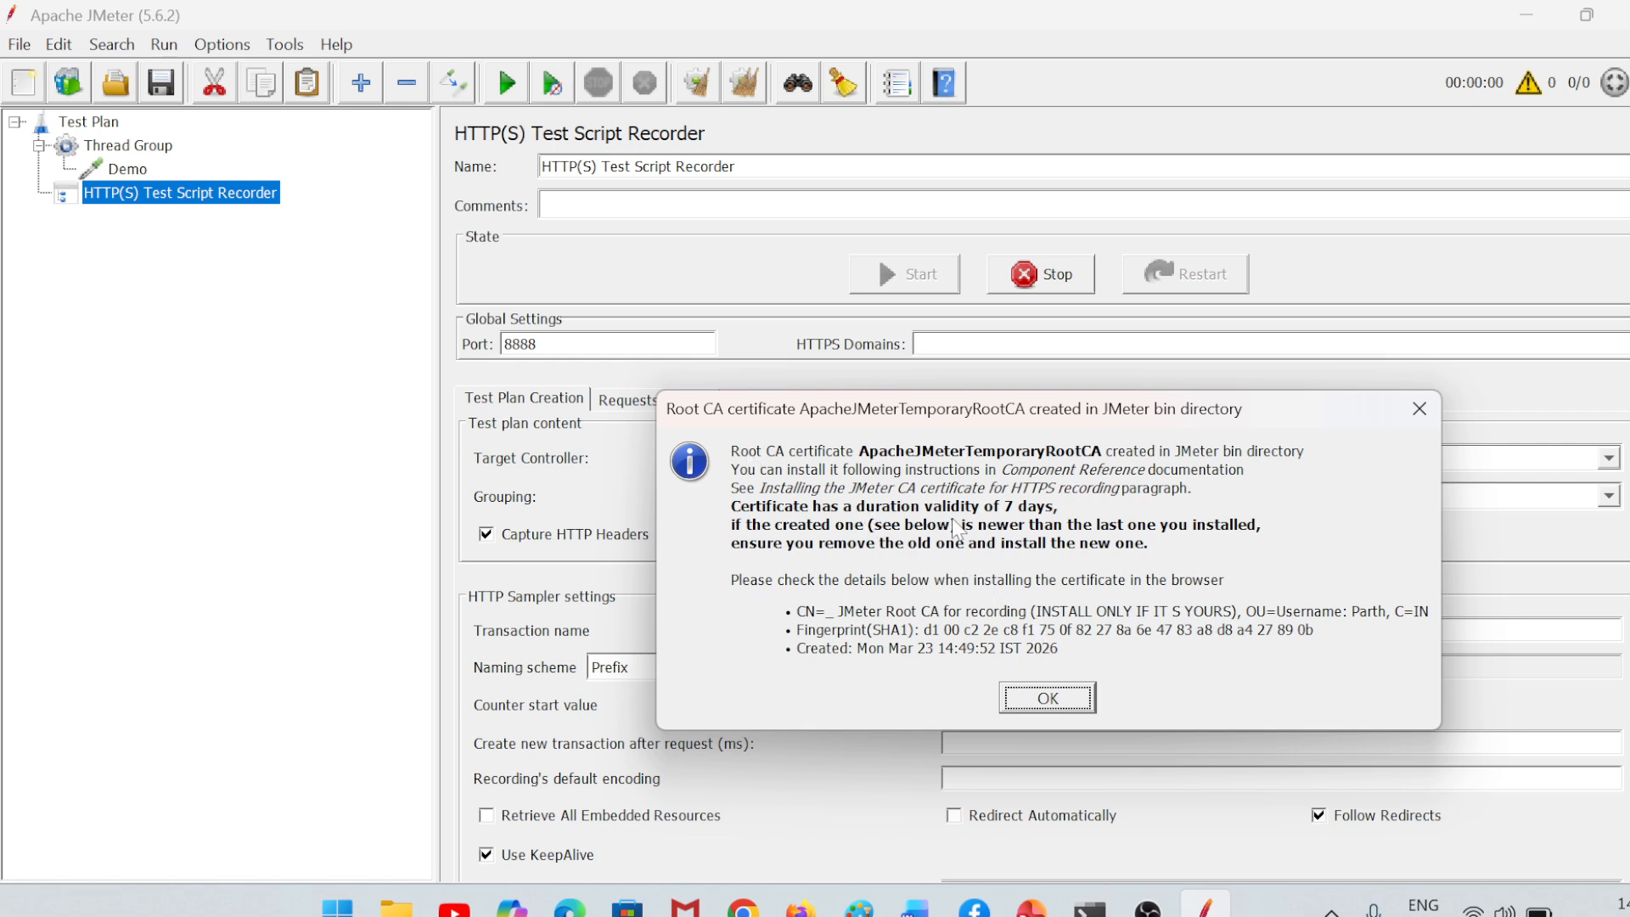
Step: Acknowledge the root CA certificate notice and stop the script recorder
key(Return)
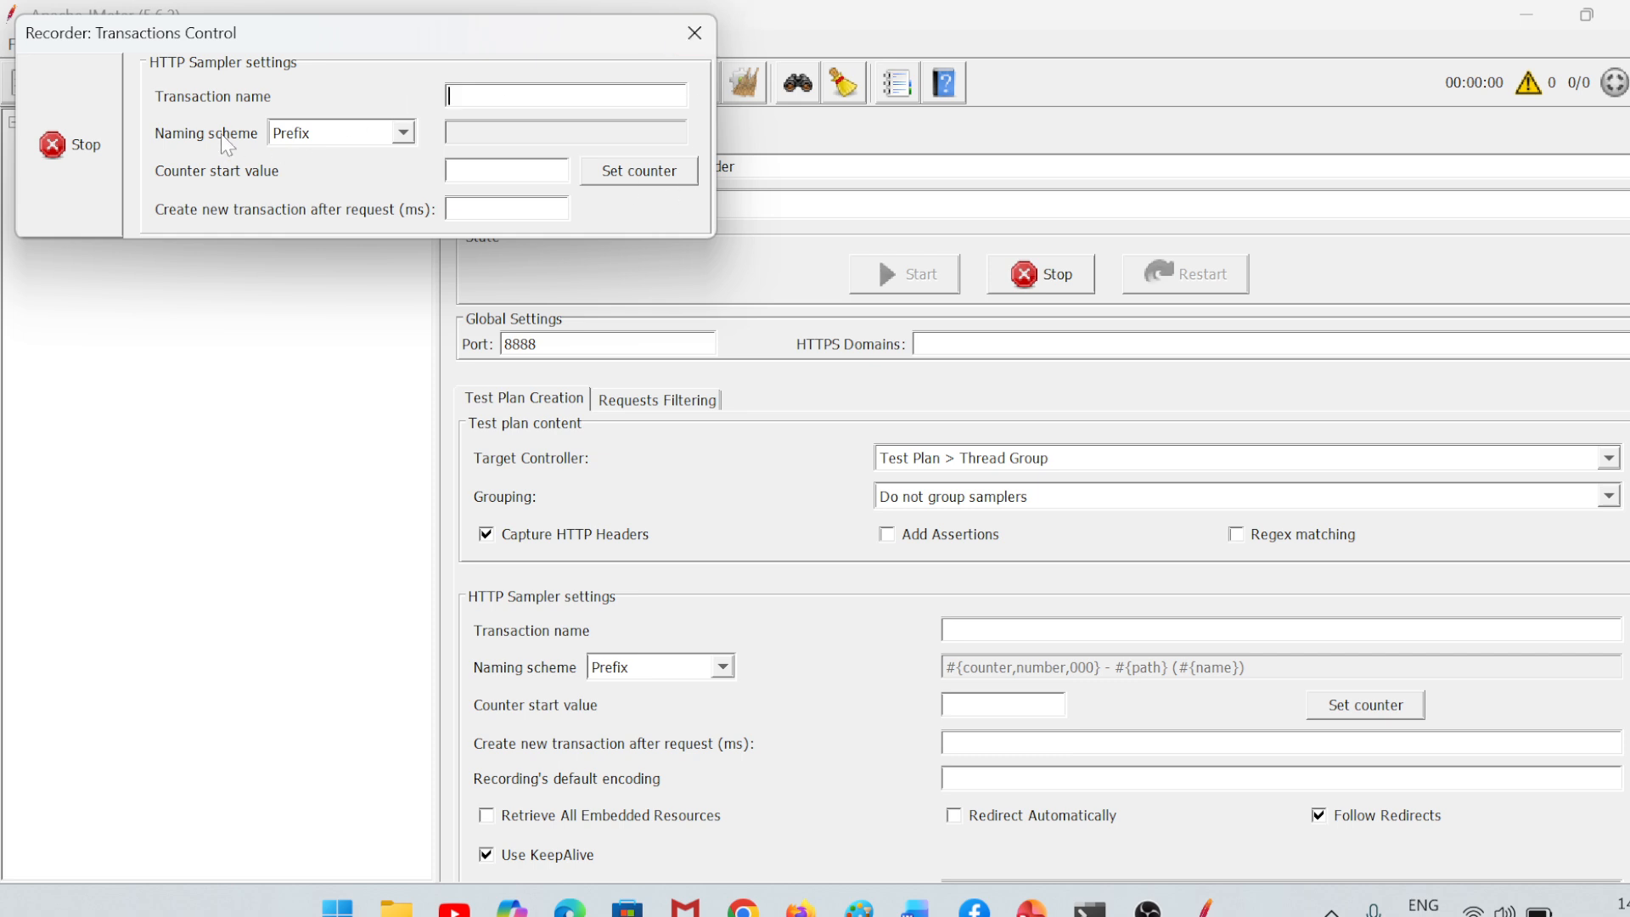
click(85, 173)
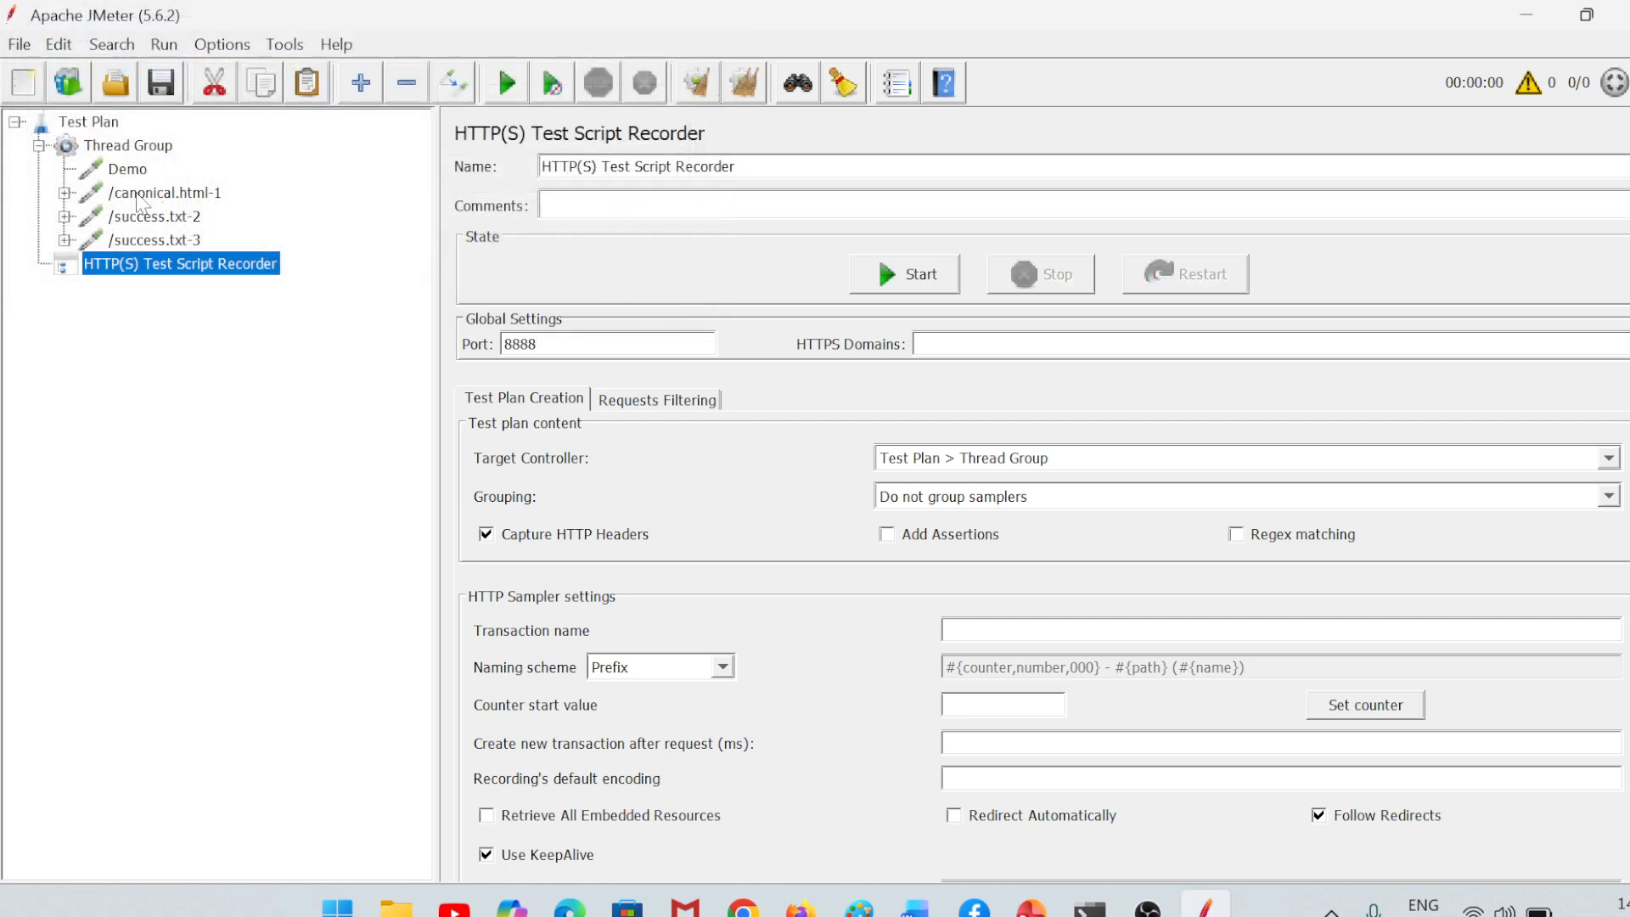
Step: Delete the recorded samplers /canonical.html-1, /success.txt-2 and /success.txt-3 from the Thread Group, keeping the Demo request
click(140, 196)
key(Down)
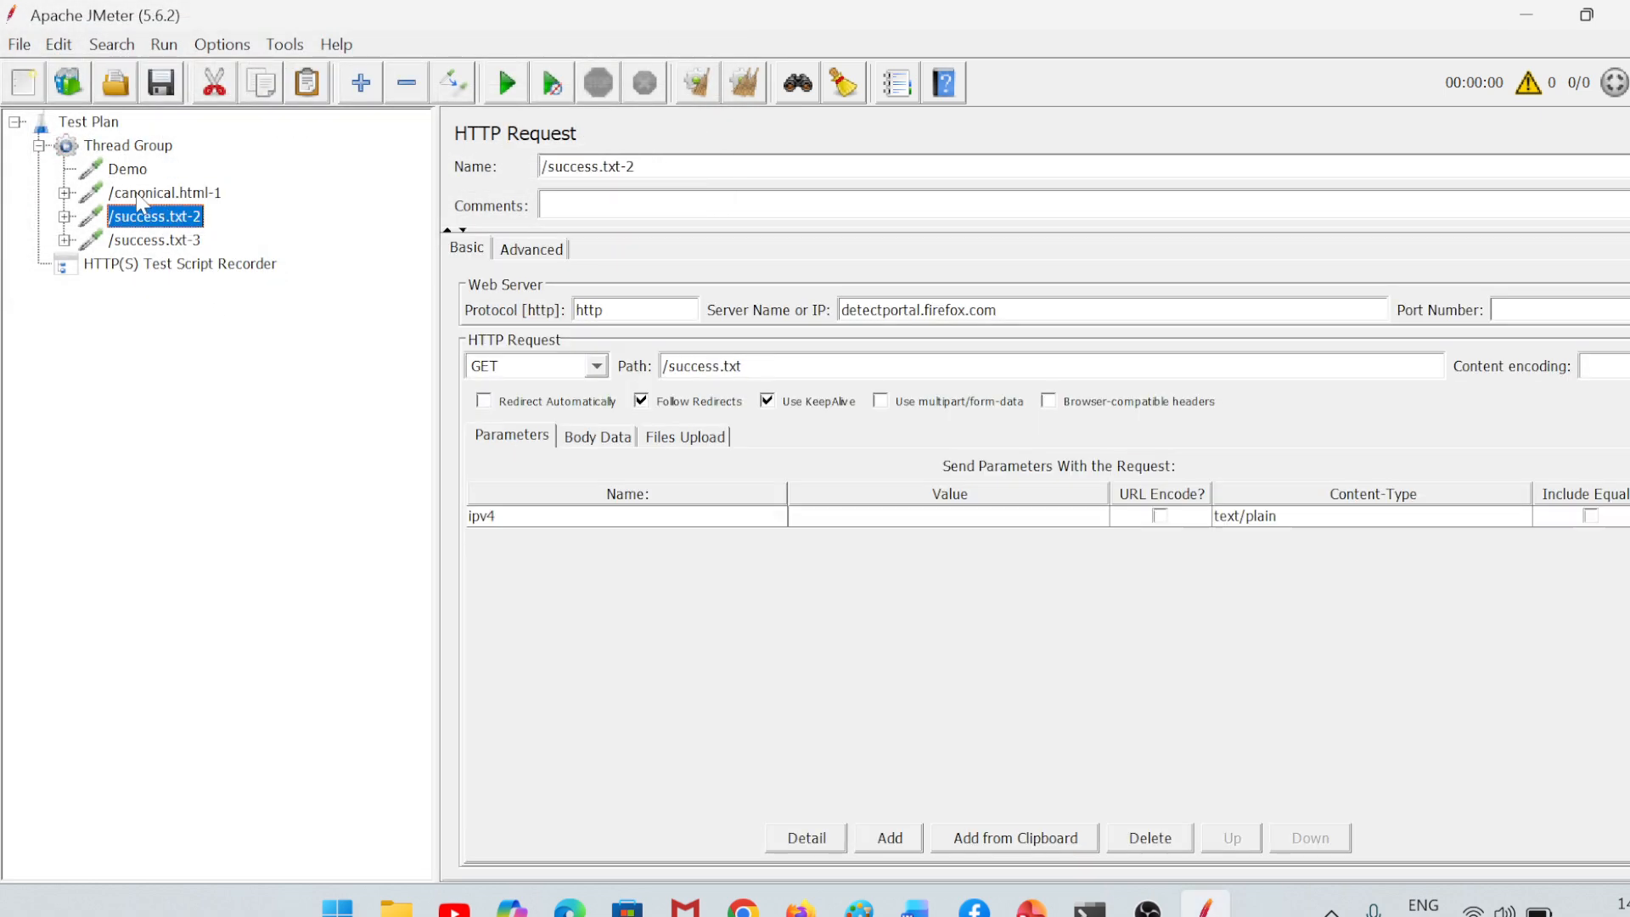
key(Down)
click(137, 195)
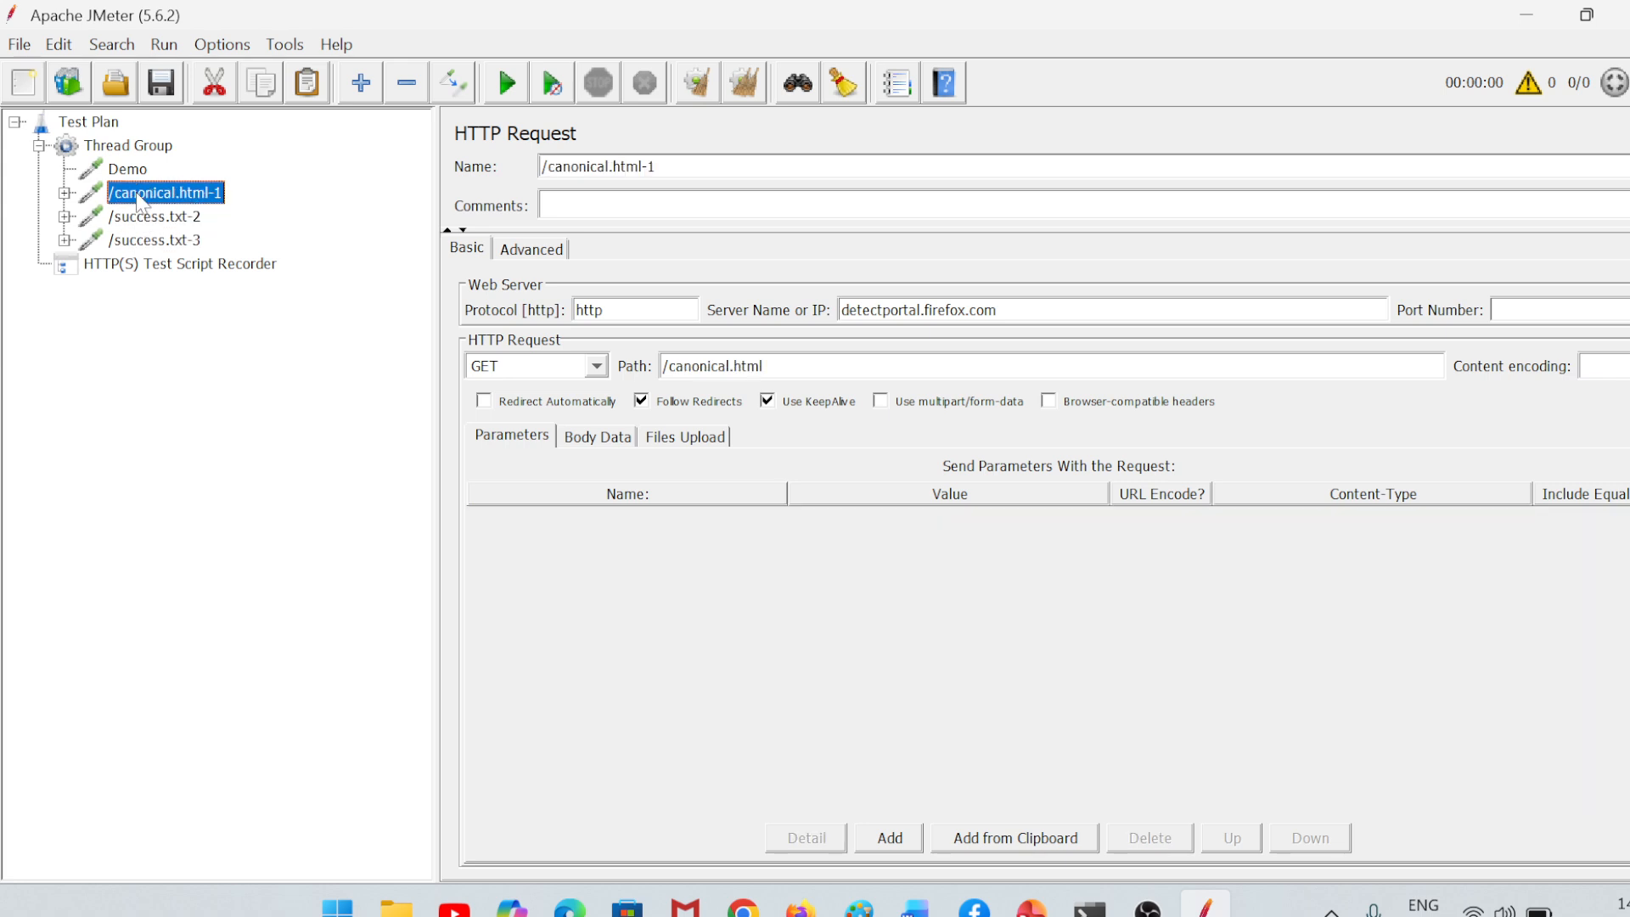
key(shift+Down)
key(shift+Down)
key(Delete)
key(Return)
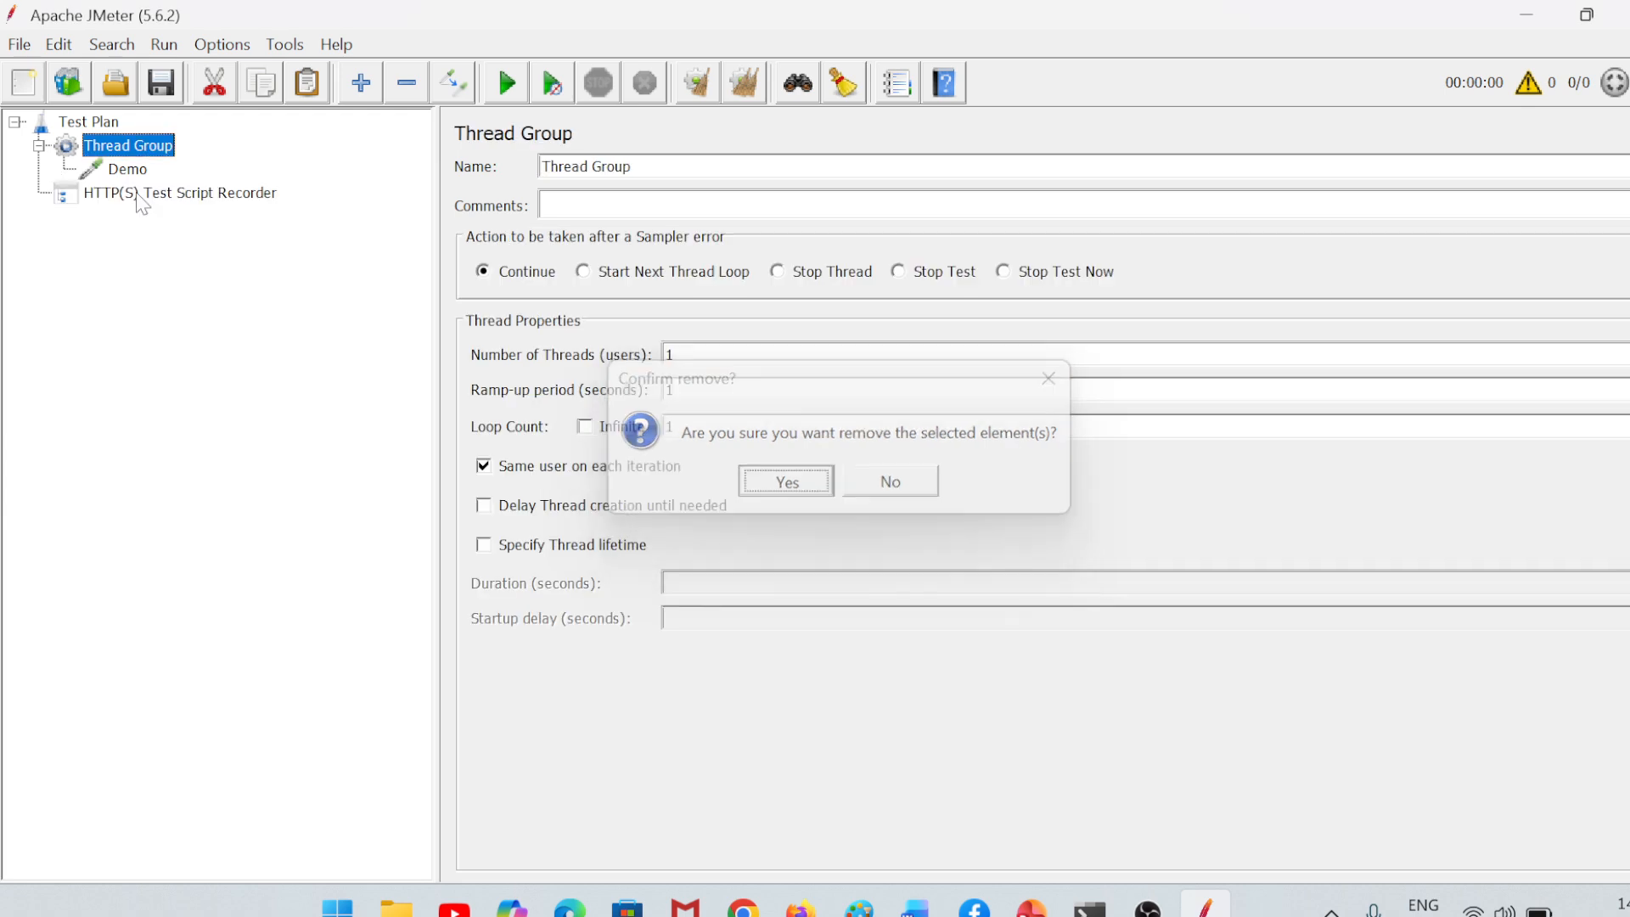
click(128, 170)
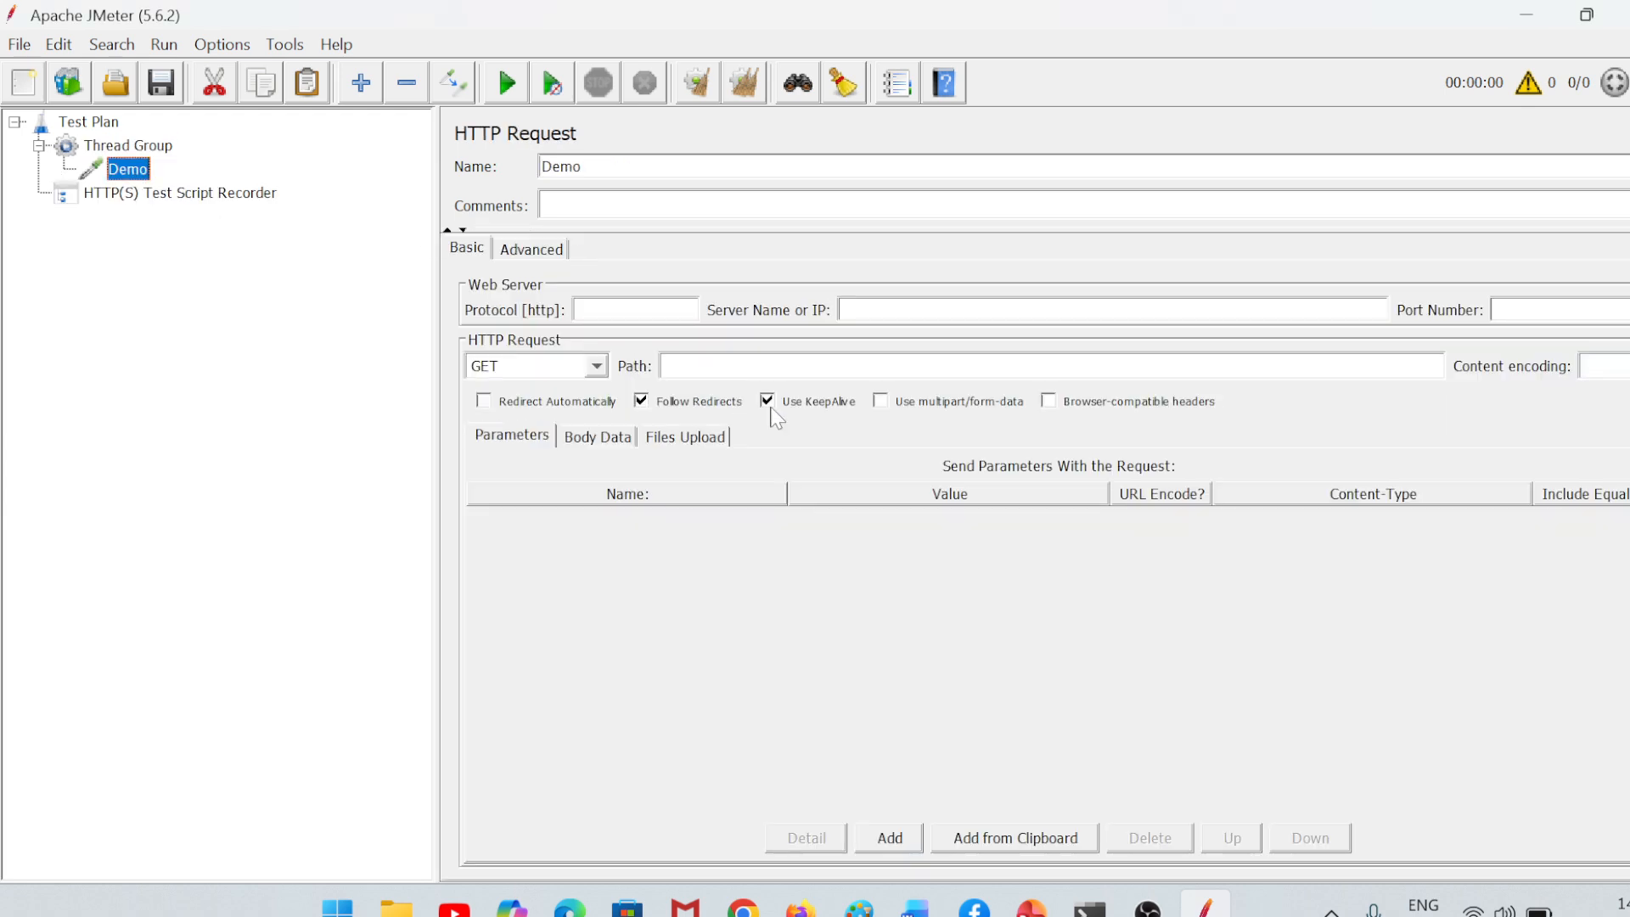
Step: Switch to Firefox, search its settings for "certi" and open the Certificate Manager
click(800, 906)
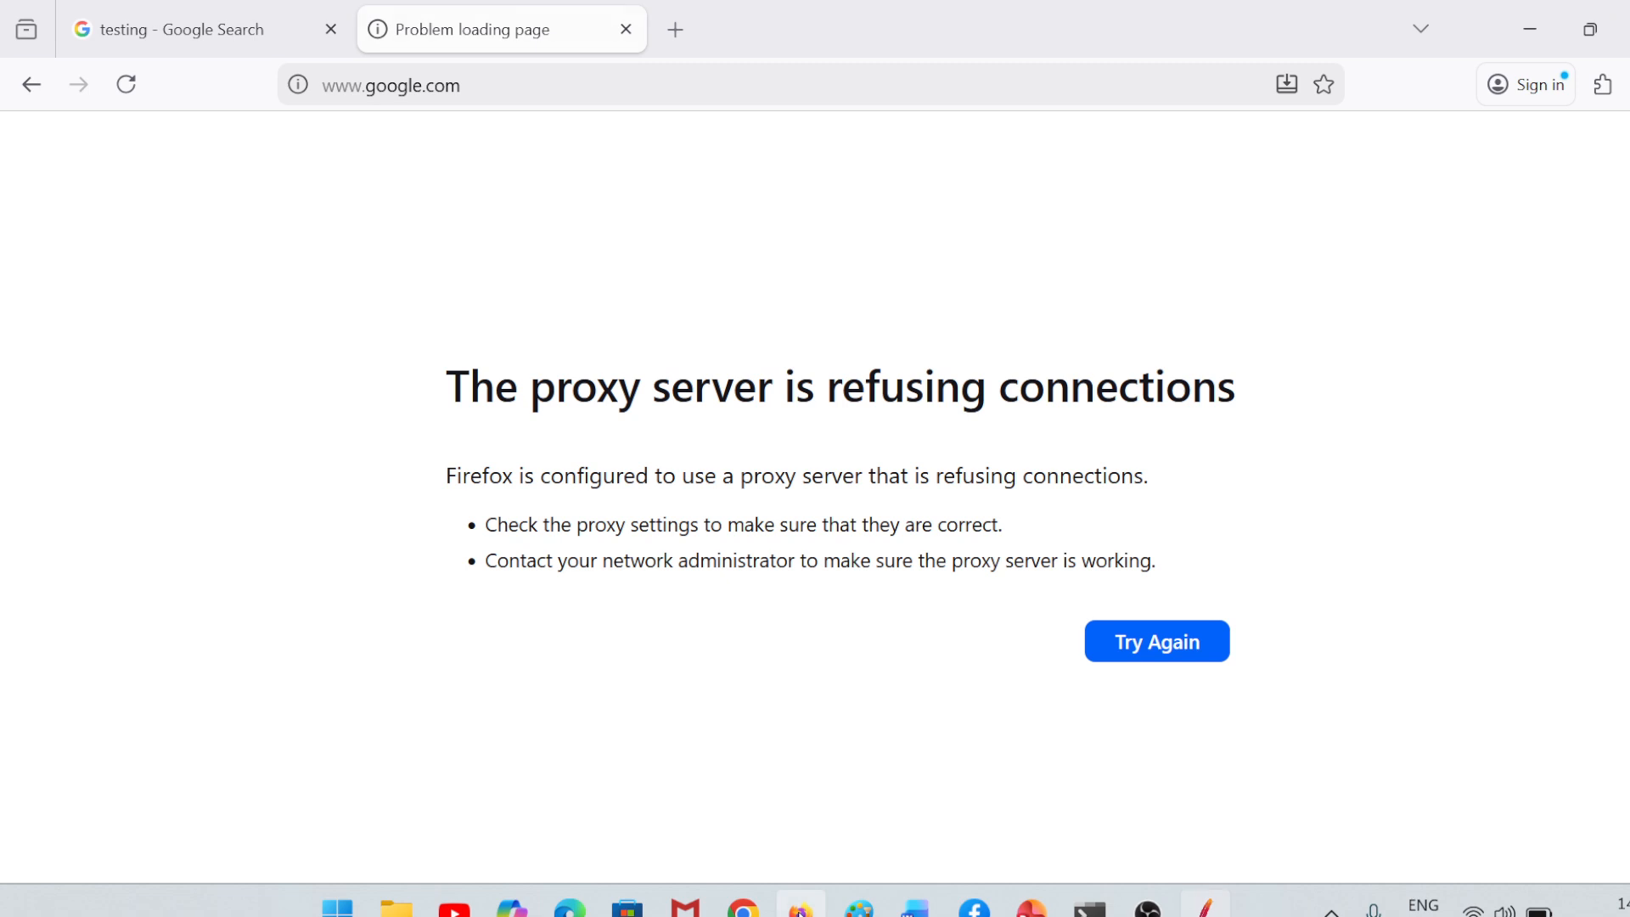
click(1629, 85)
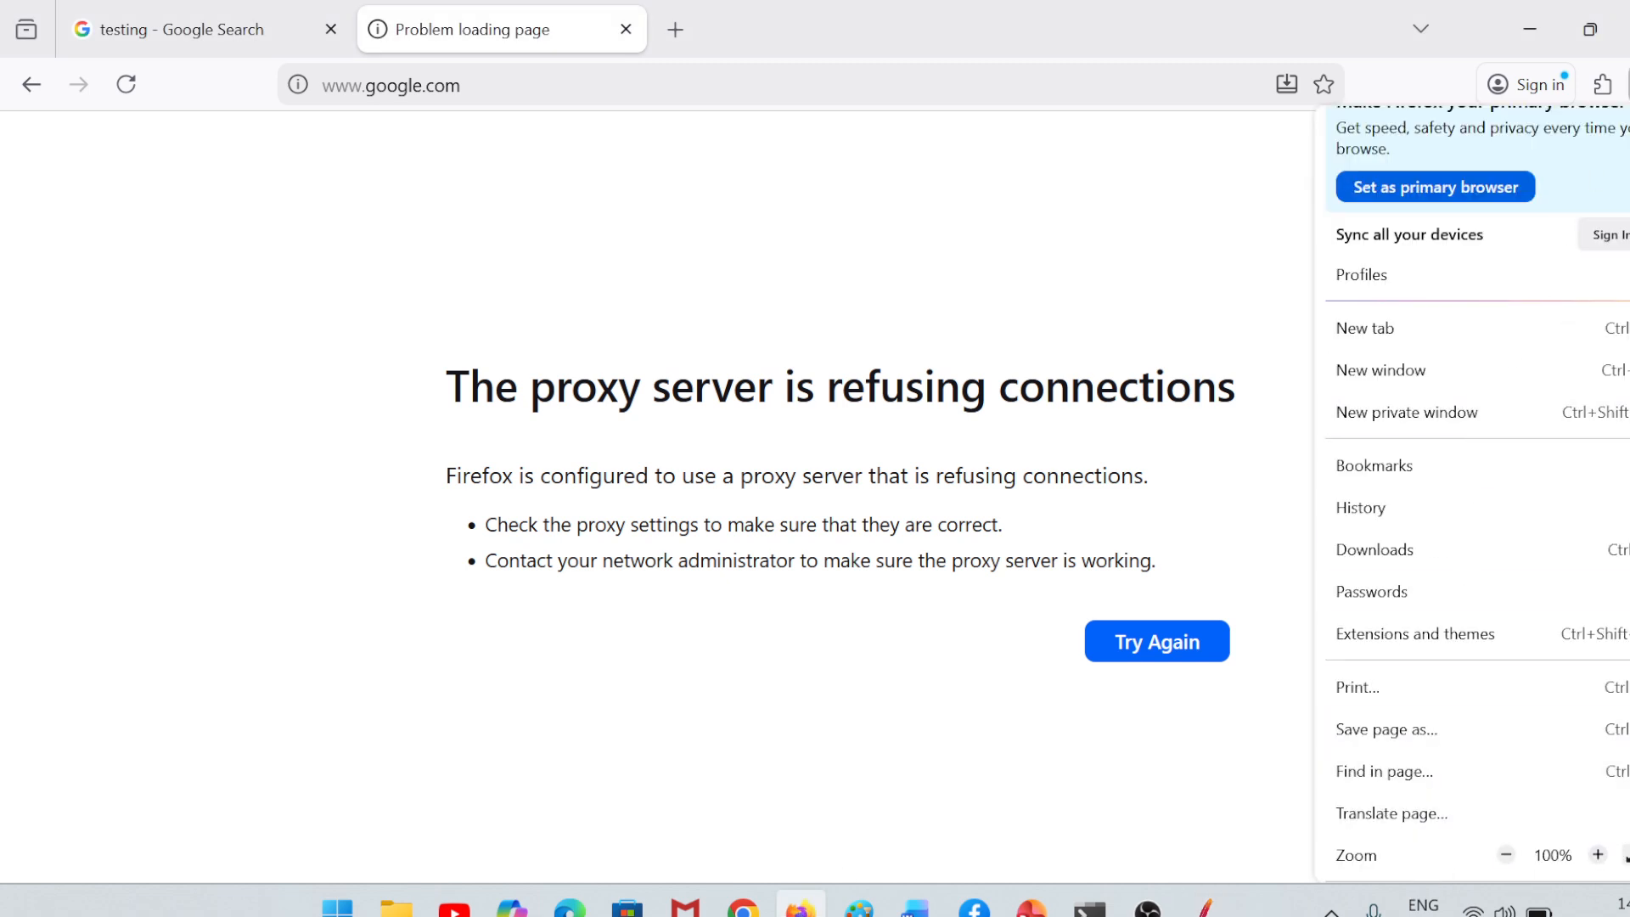
scroll(1477, 492, down, 3)
click(1352, 704)
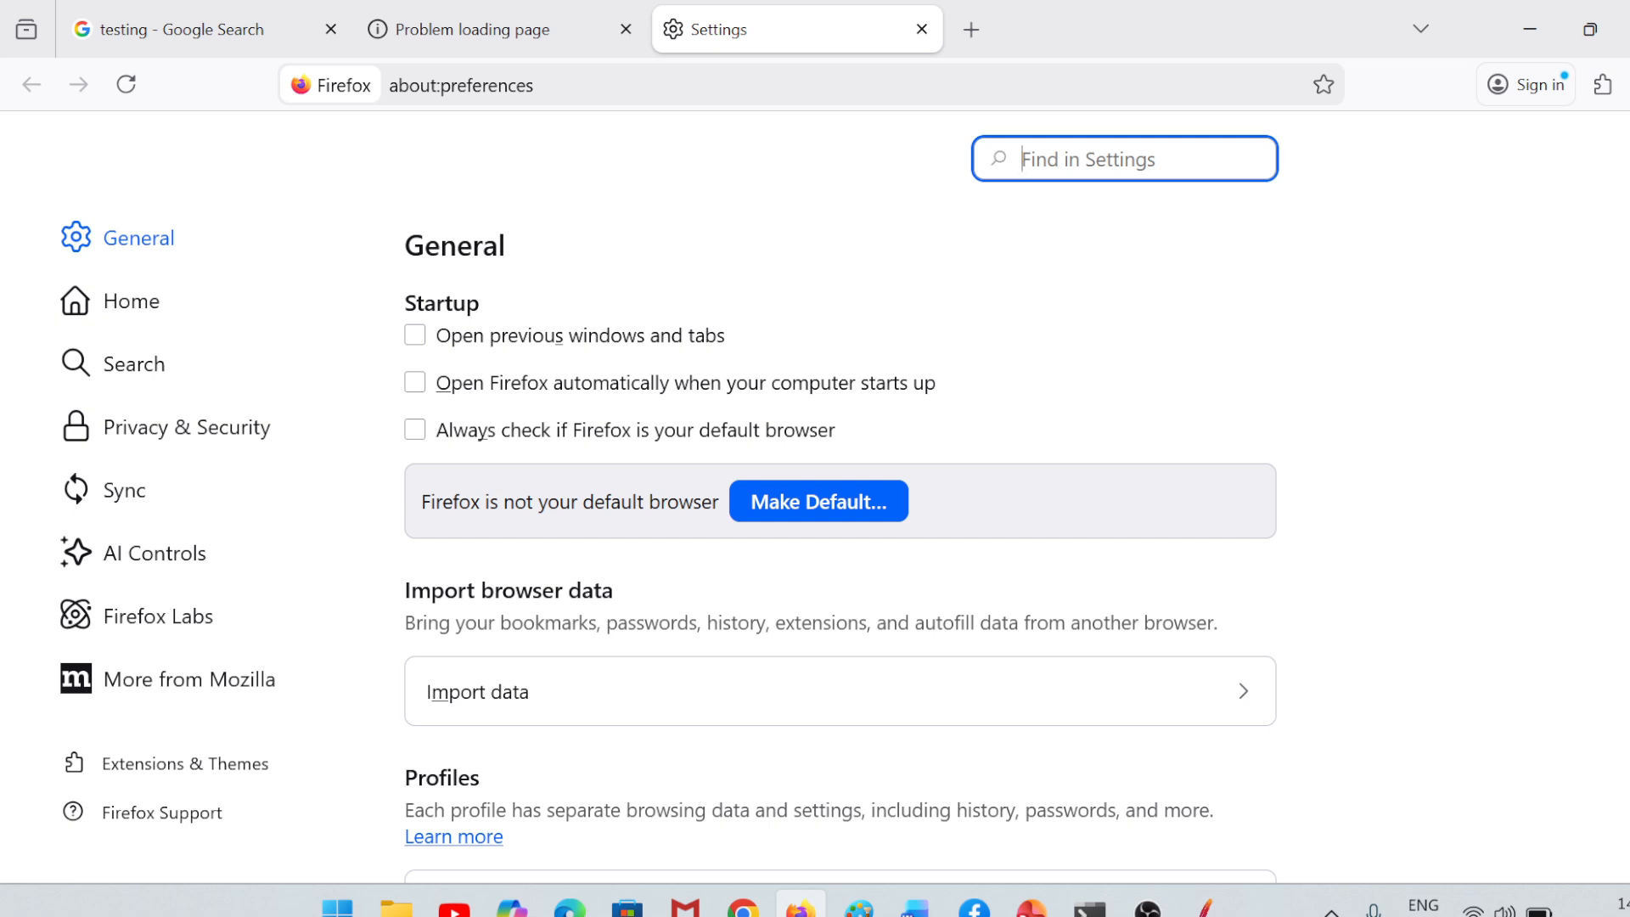
text(certi)
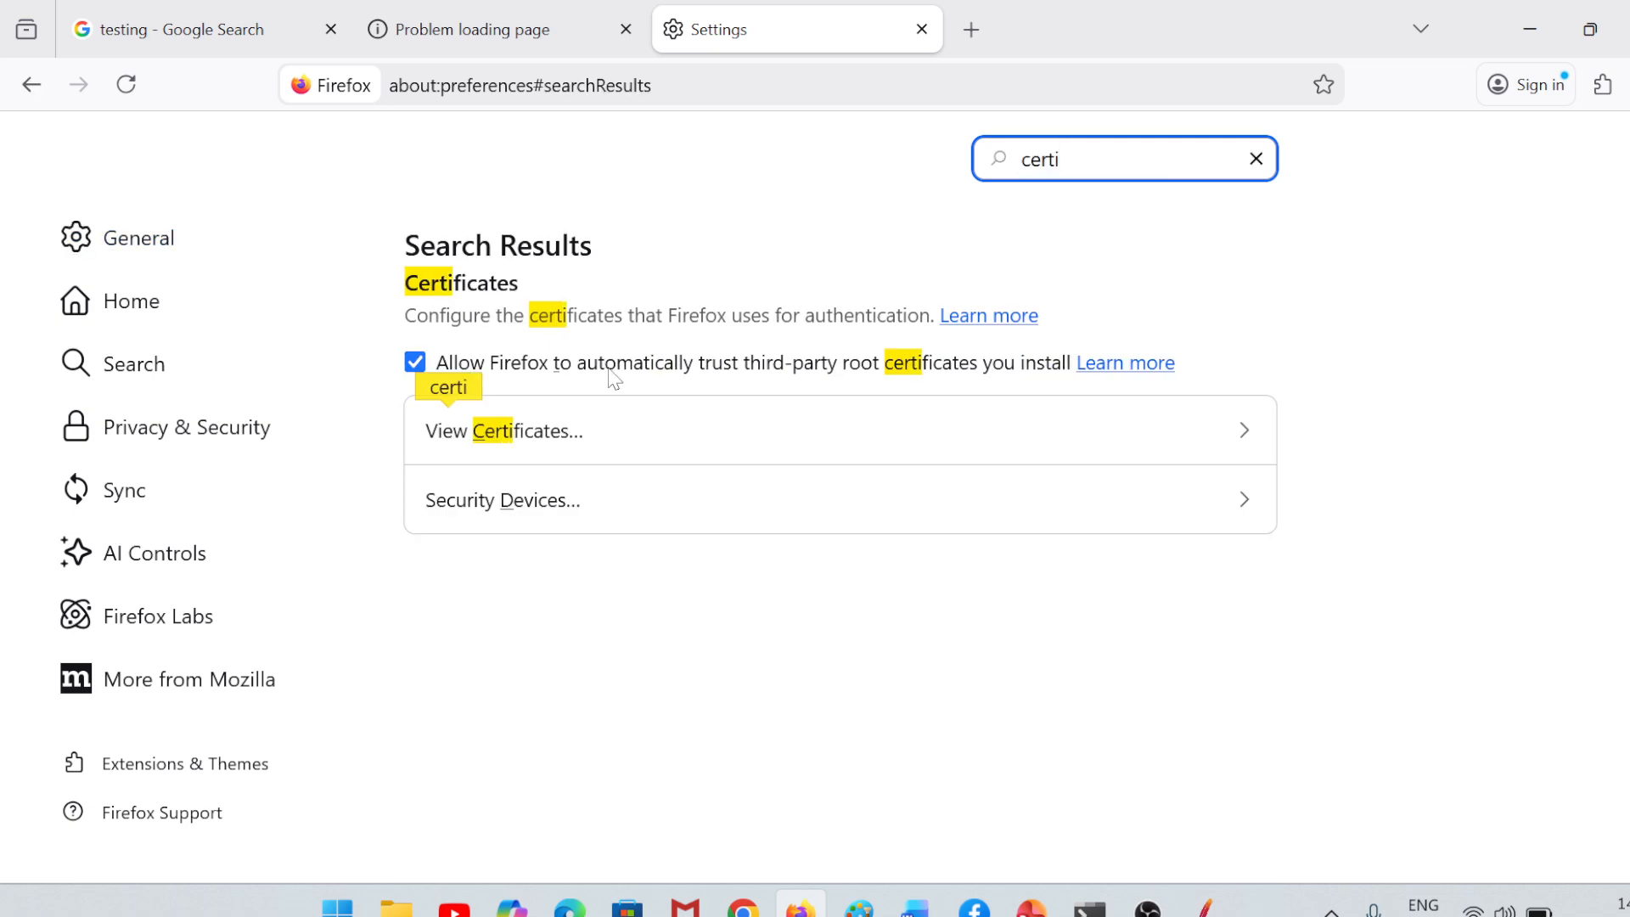
click(534, 440)
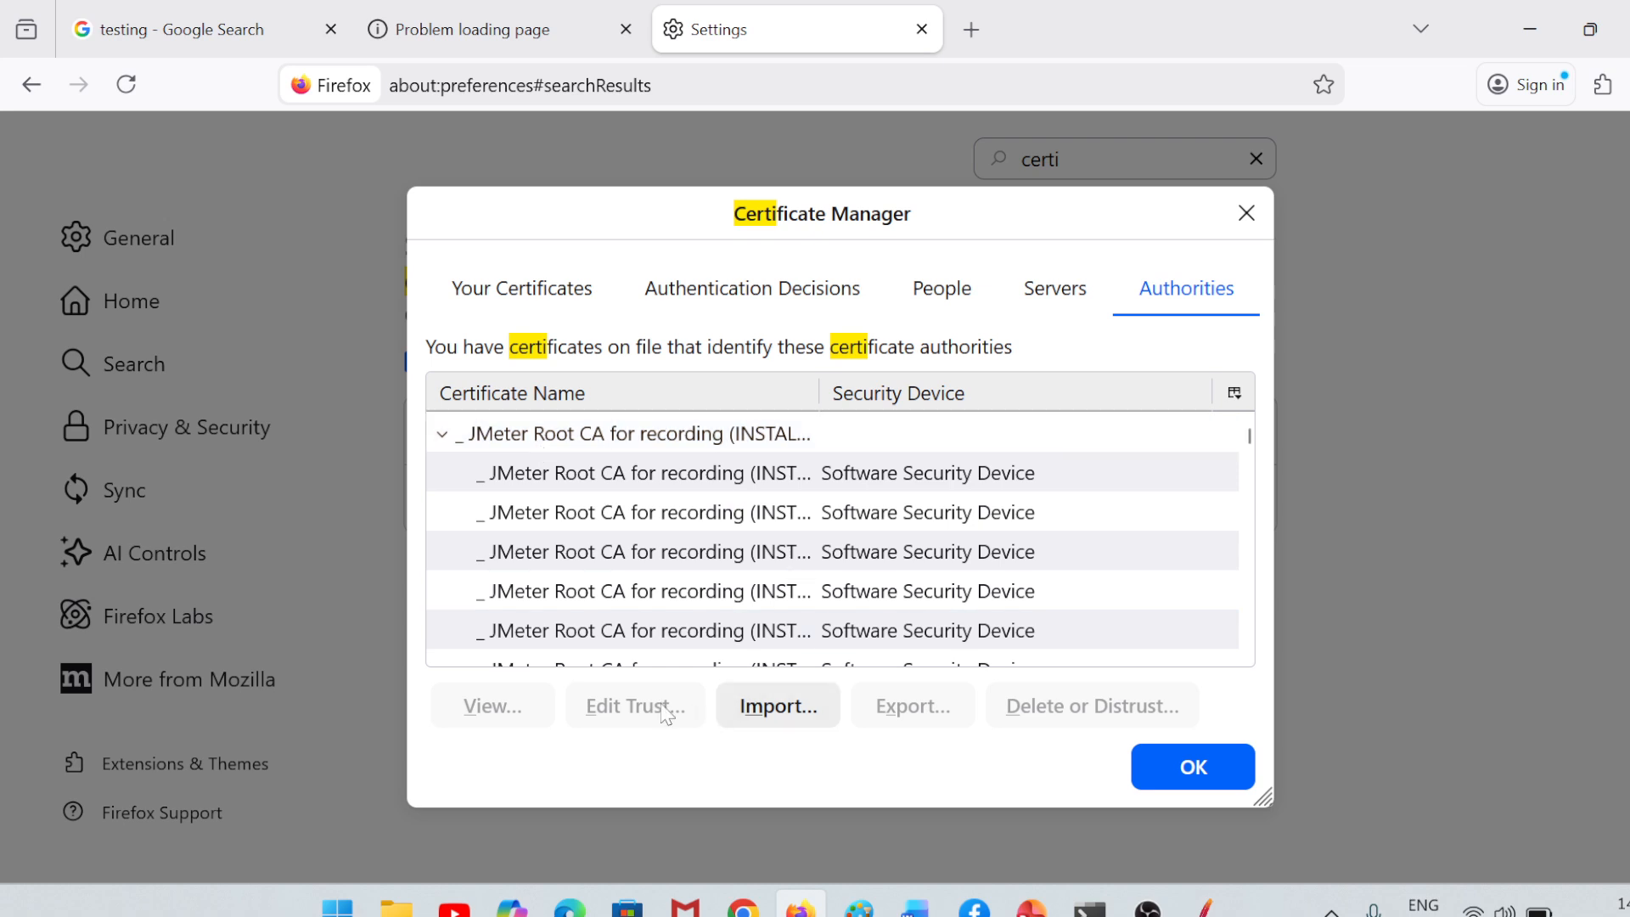
Step: Import the ApacheJMeterTemporaryRootCA certificate from JMeter's bin folder, trusting it to identify both websites and email users
click(775, 710)
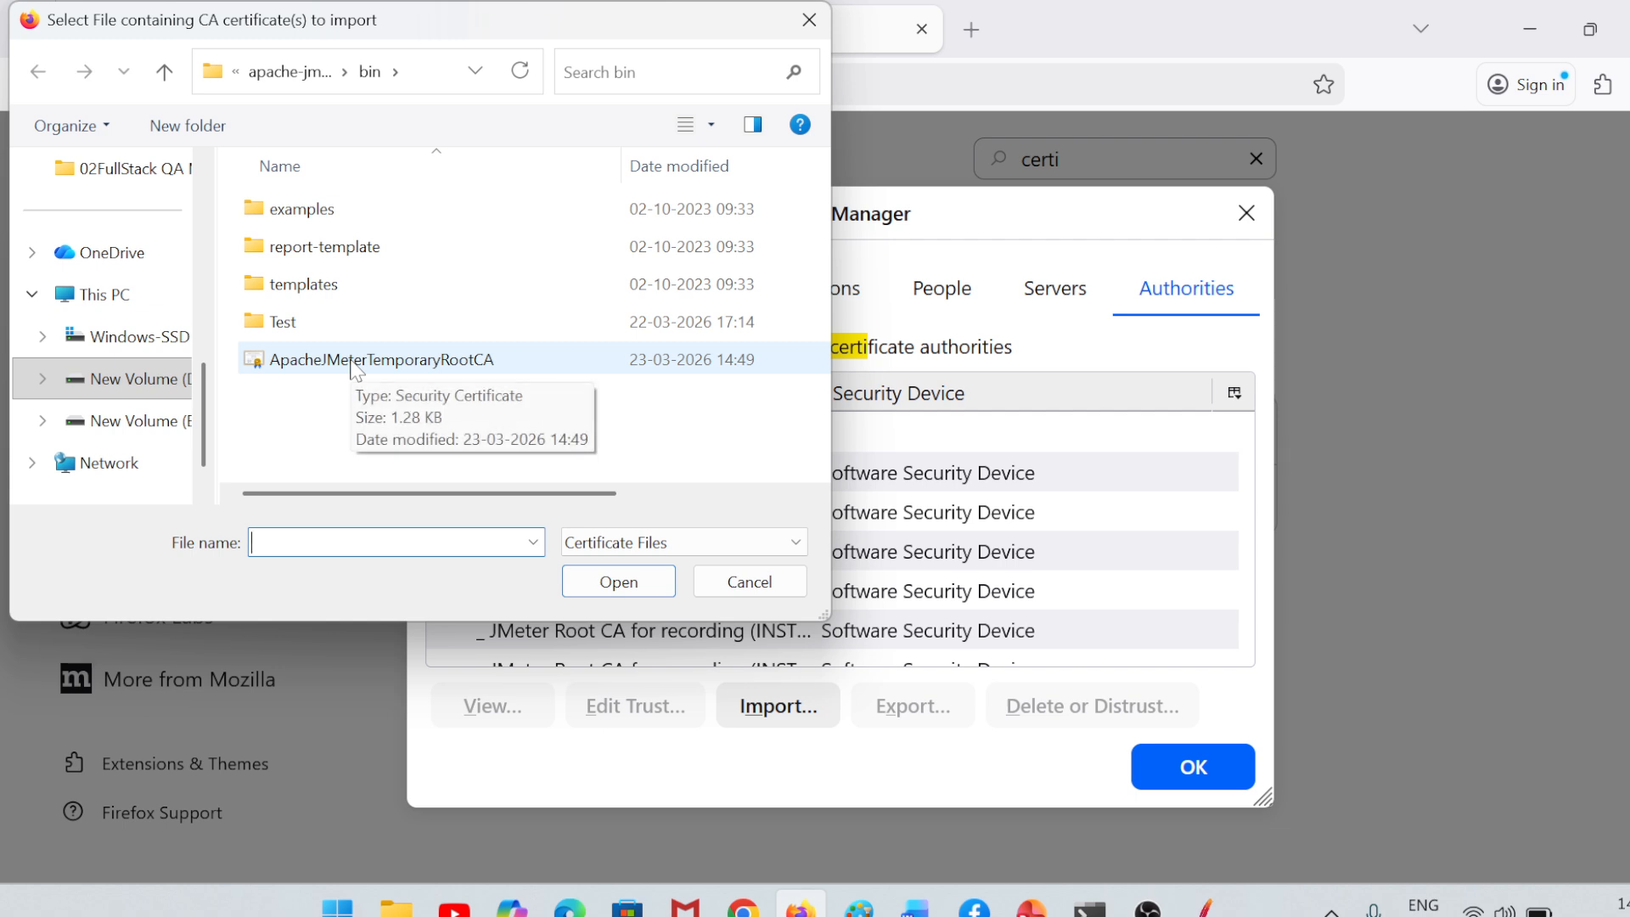
click(351, 362)
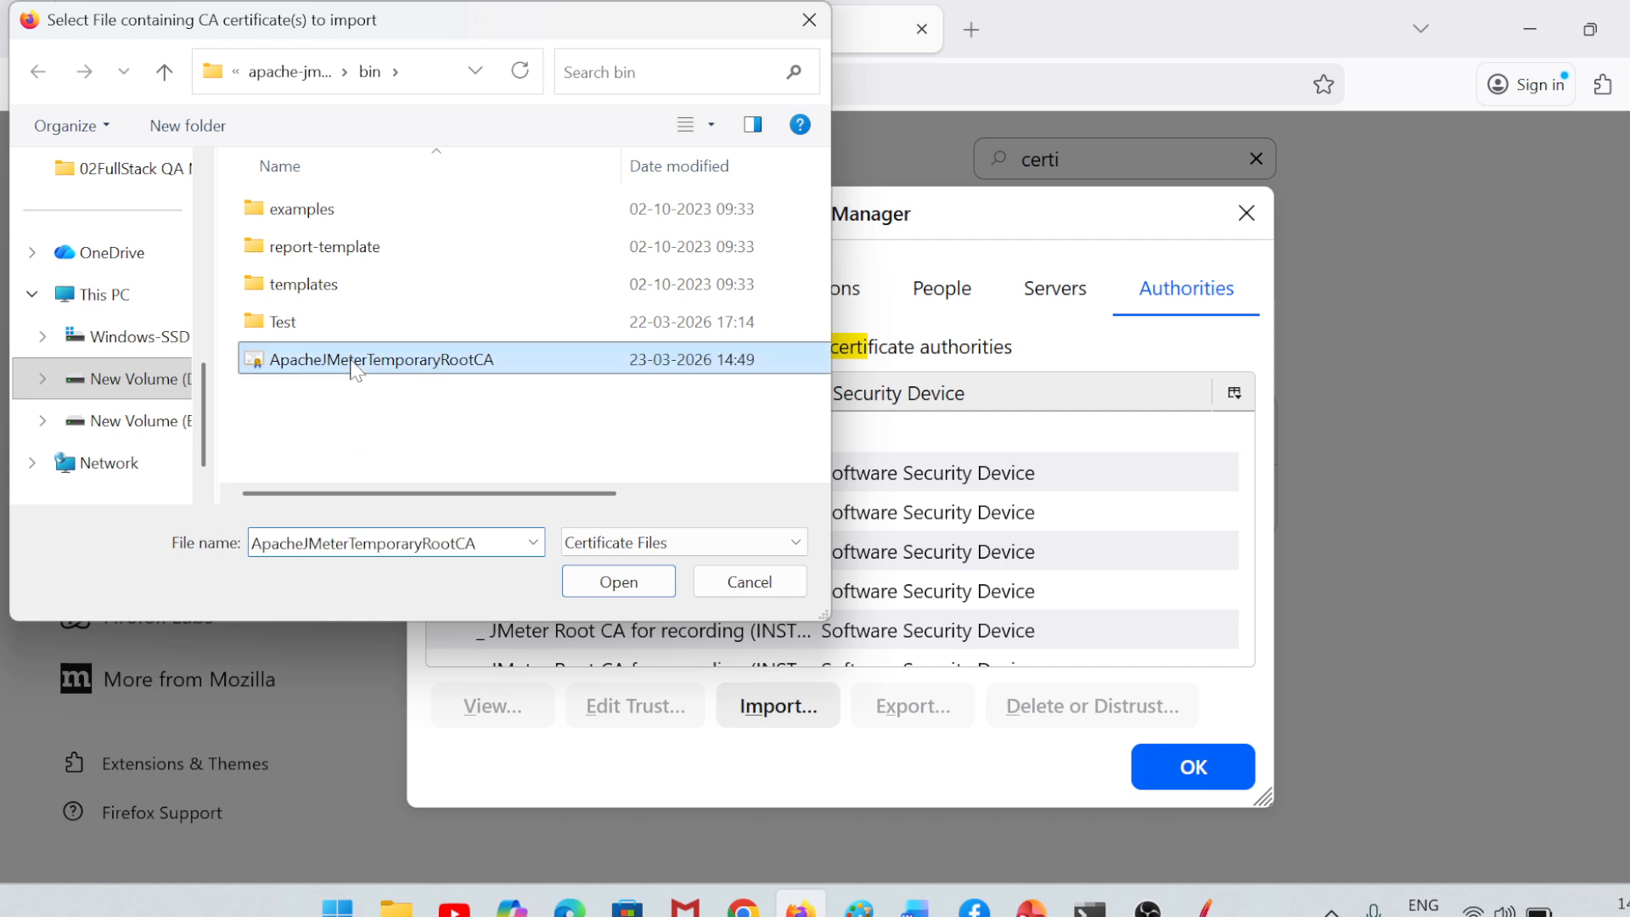
click(619, 581)
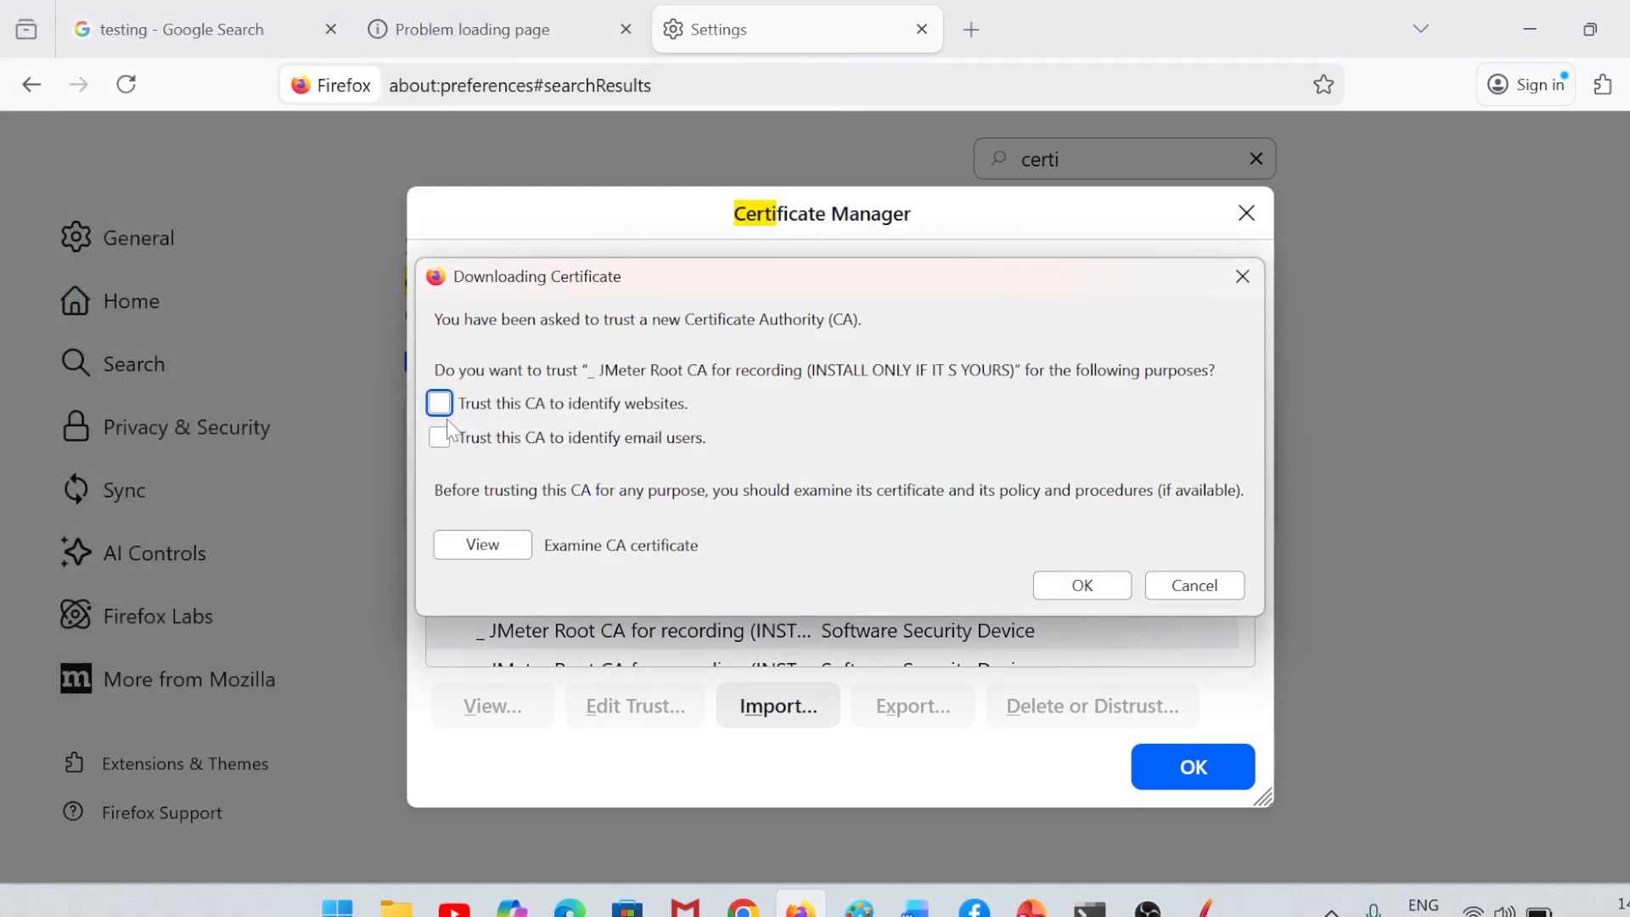
click(439, 405)
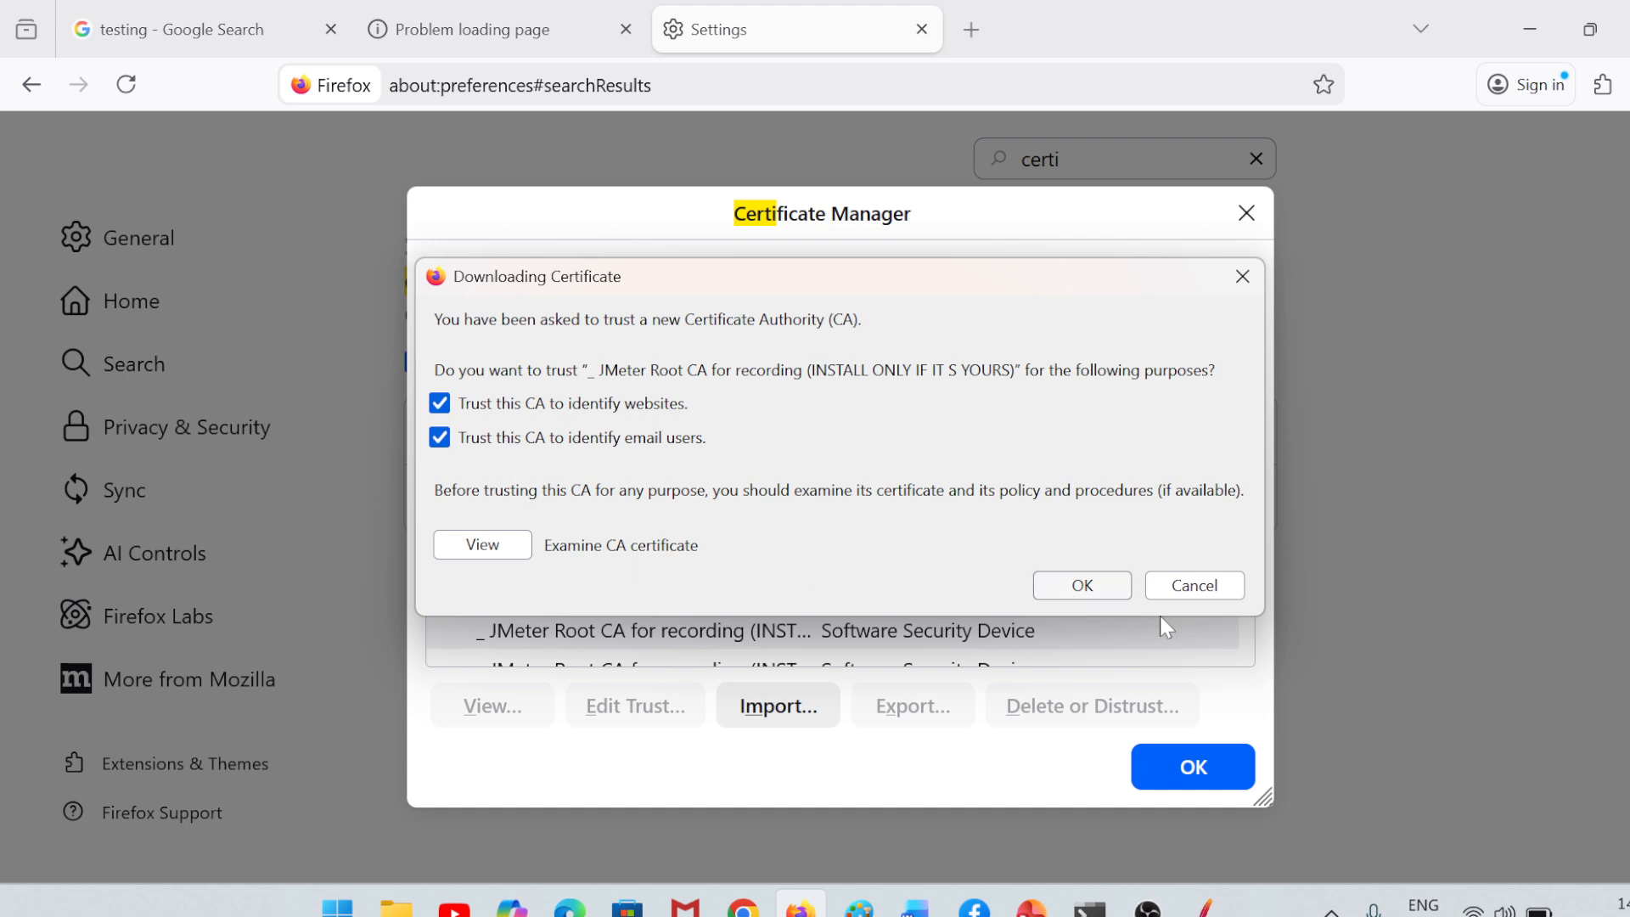
click(1112, 584)
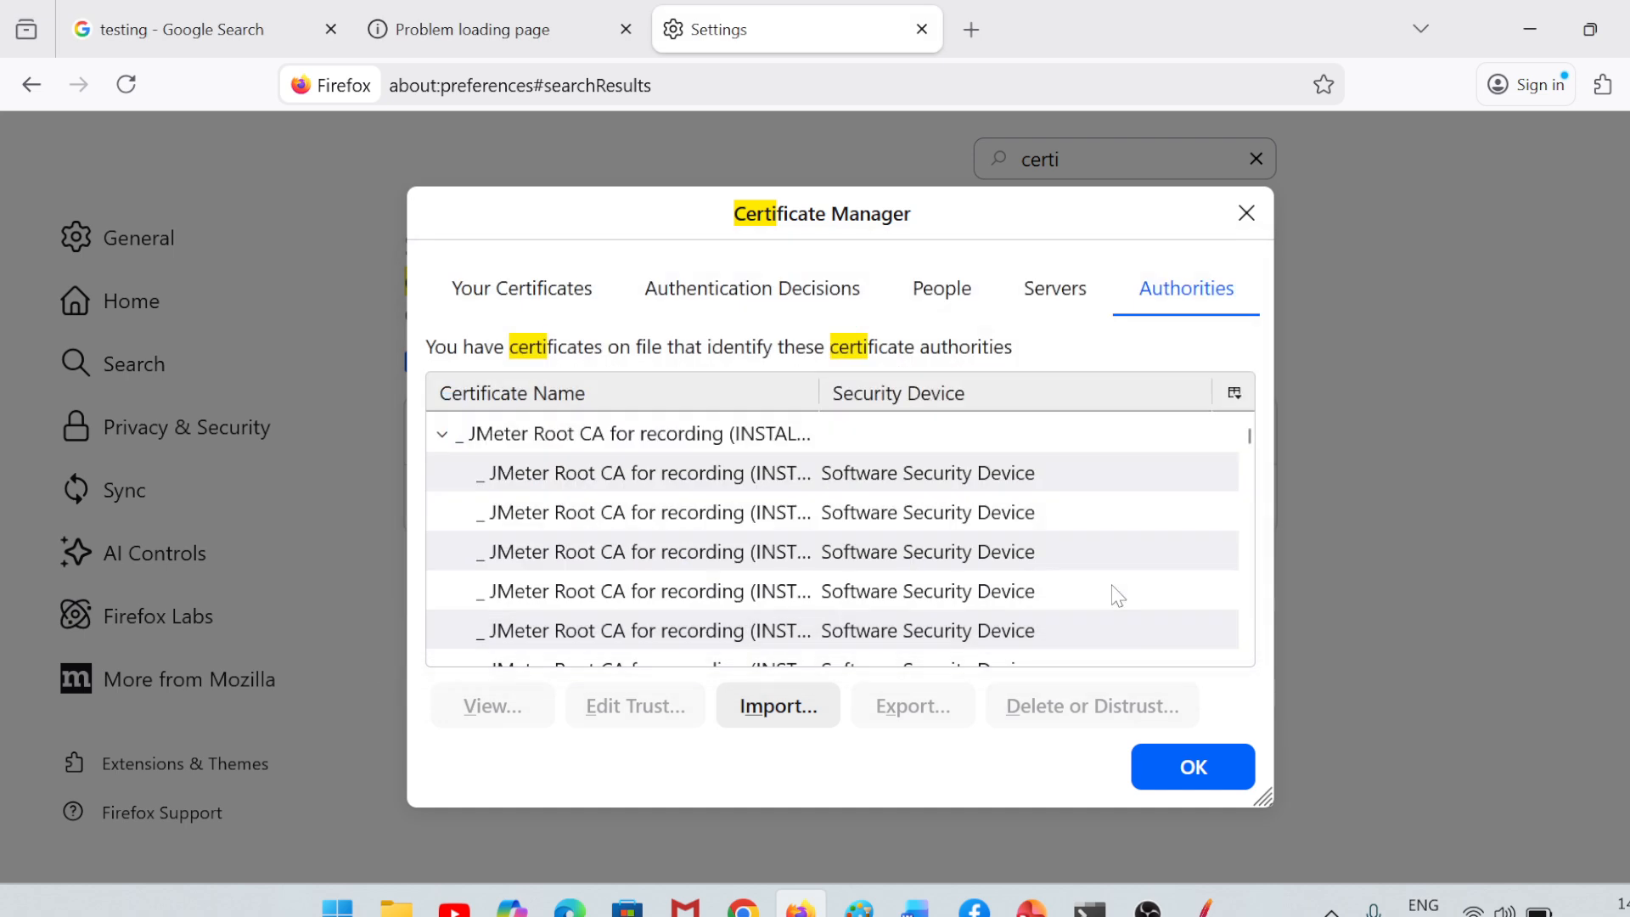
click(1195, 765)
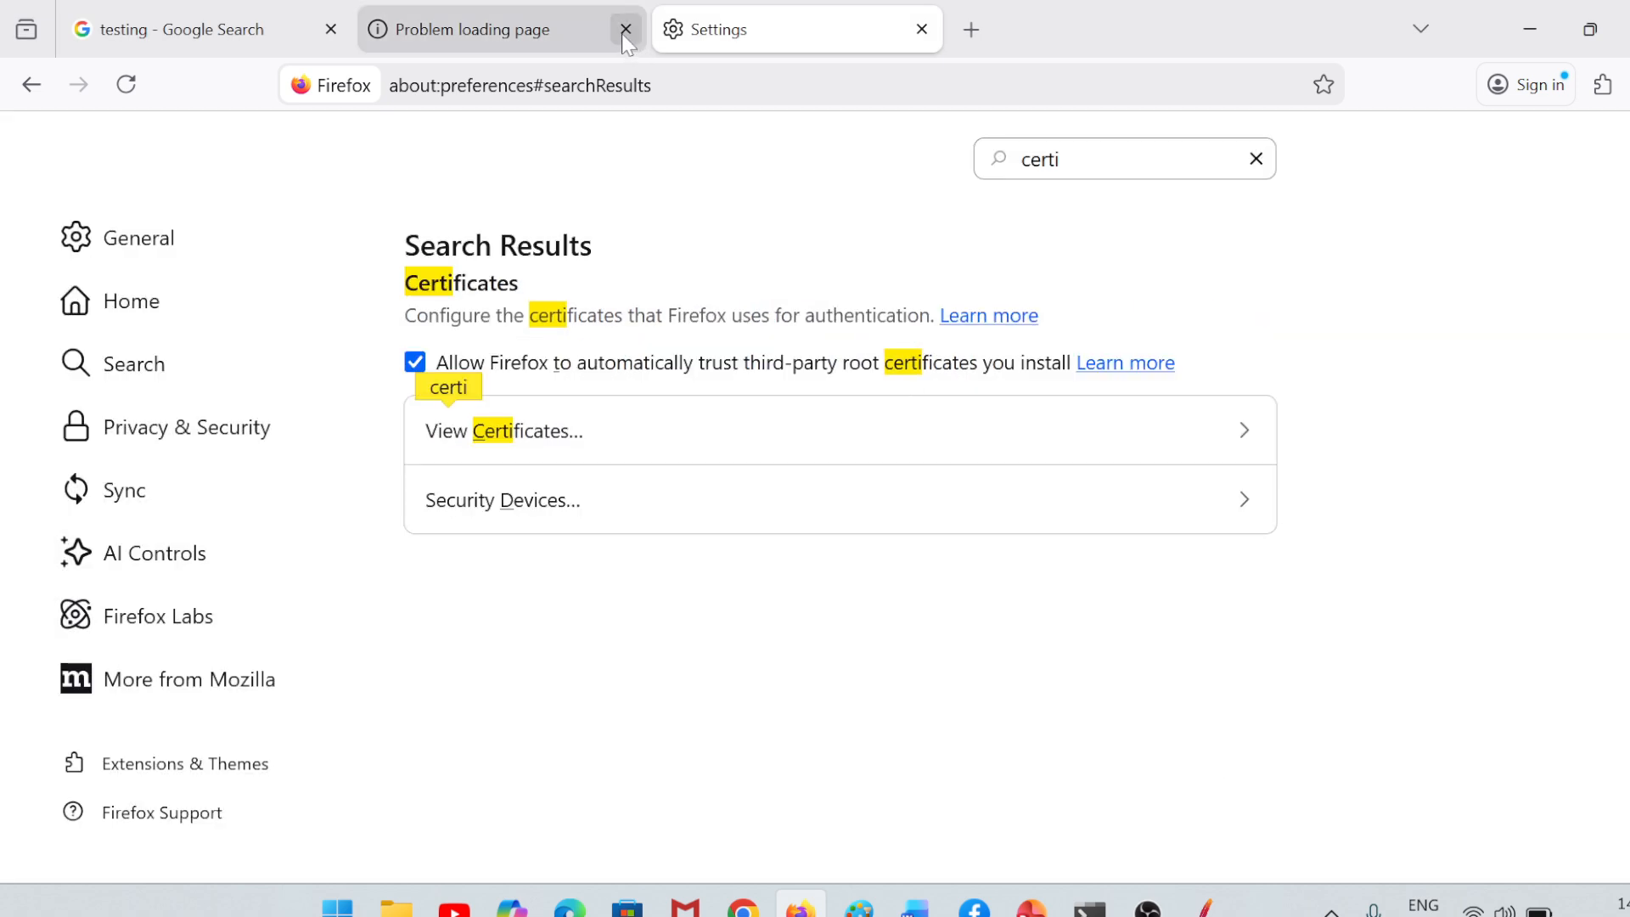
Step: Close the Problem loading page and Settings tabs, keeping the Google search tab
click(540, 41)
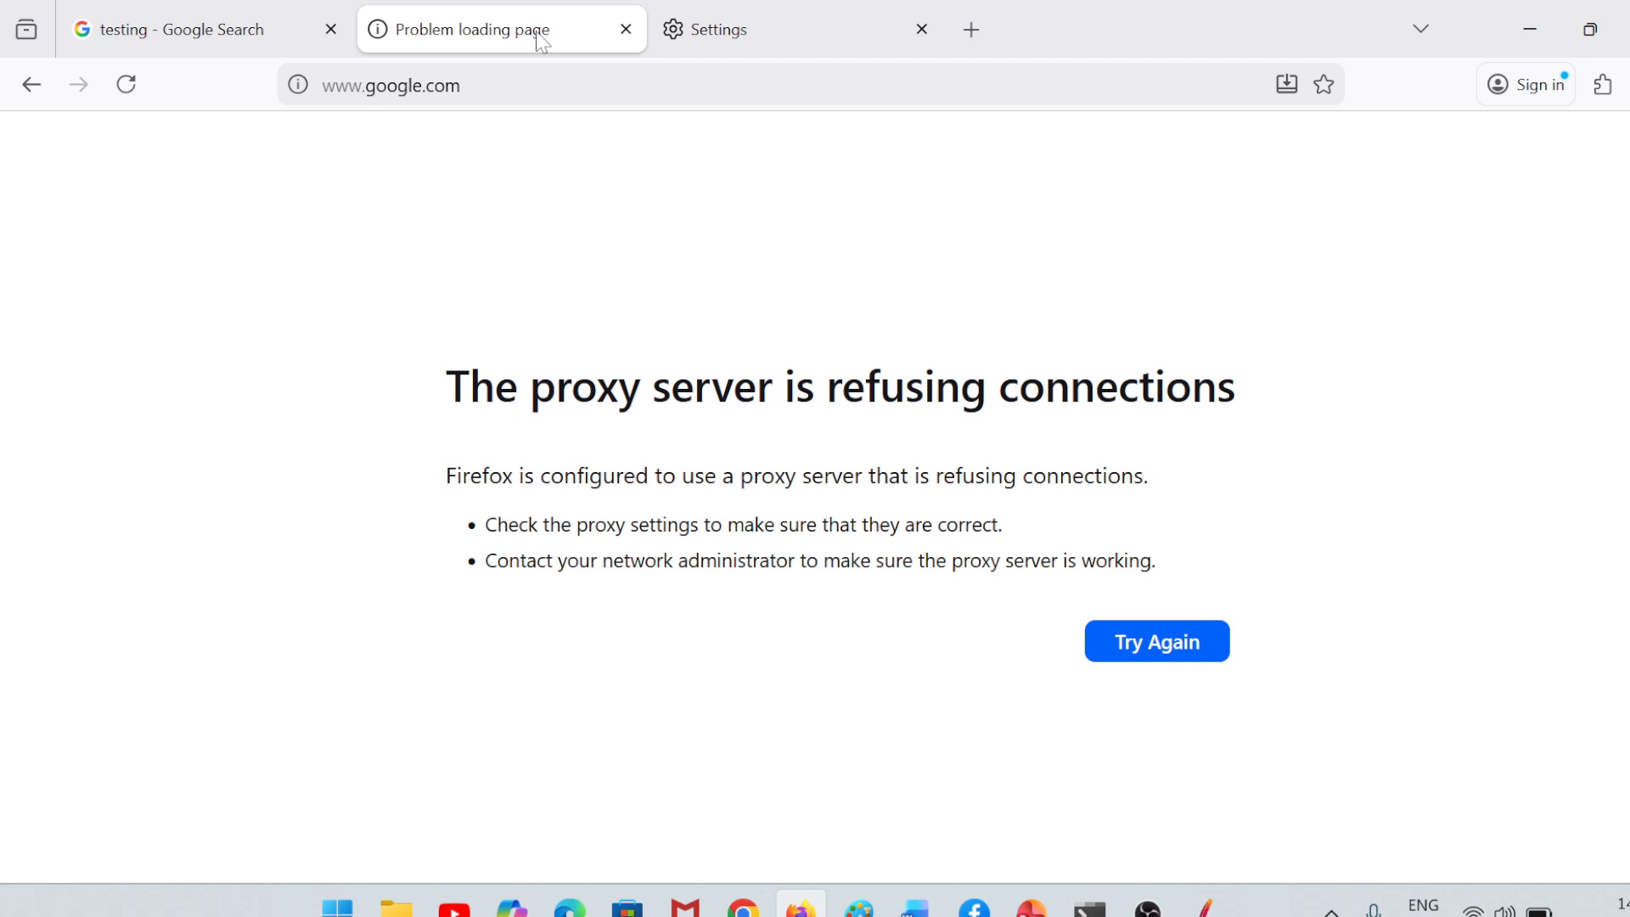
click(627, 31)
click(626, 30)
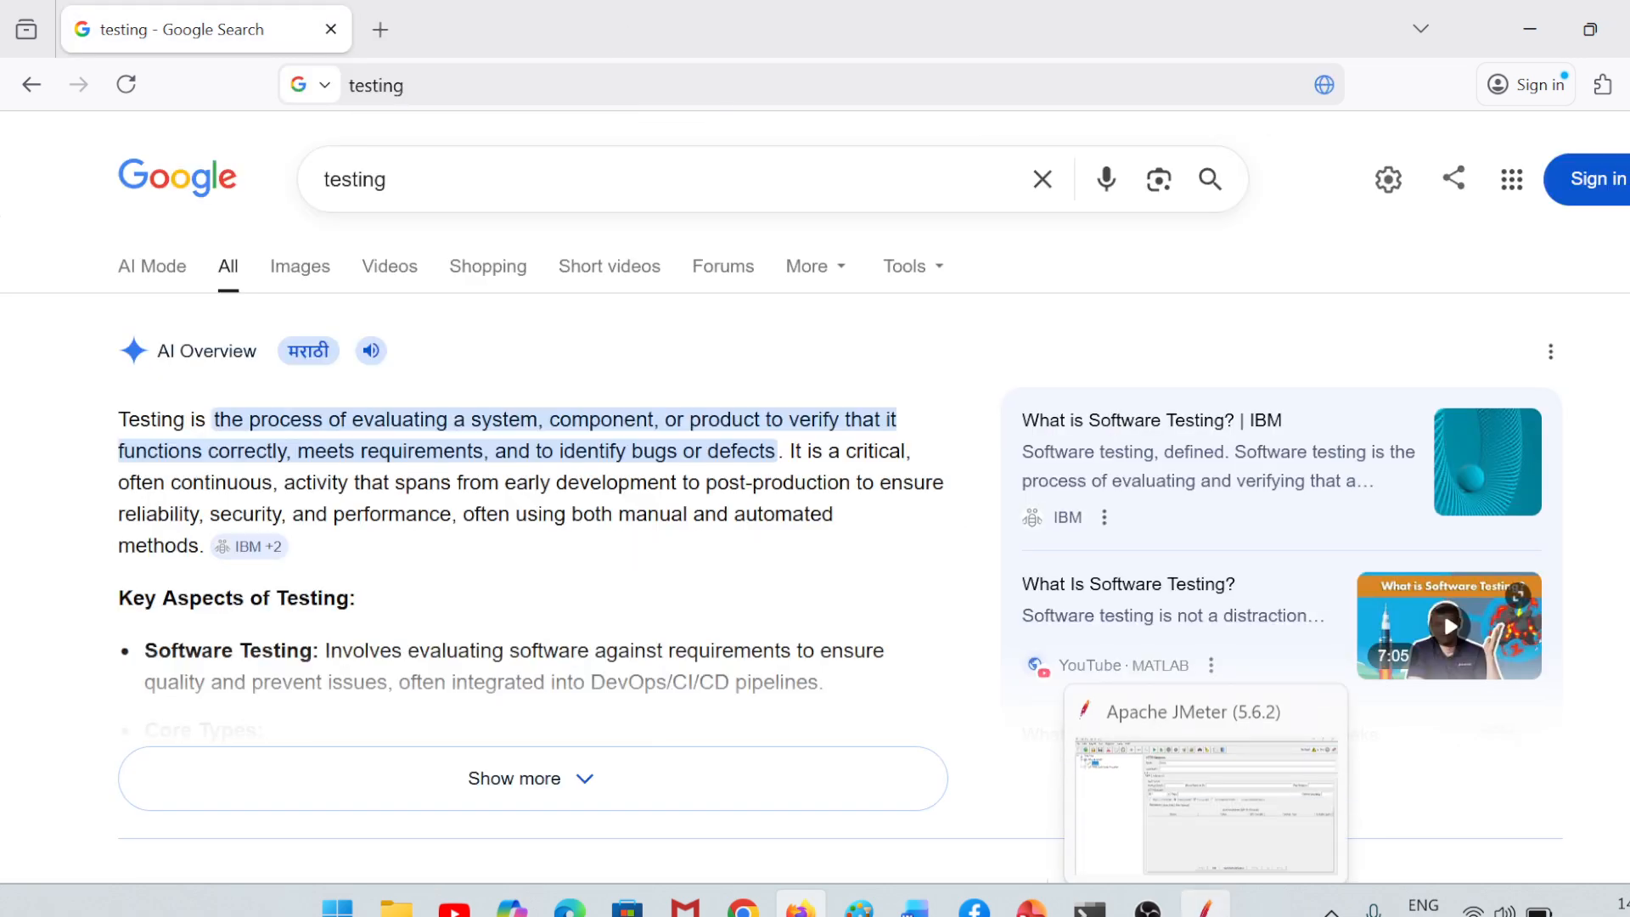
Step: Switch to JMeter, start the HTTP(S) Test Script Recorder again and acknowledge the root CA certificate notice
click(1206, 905)
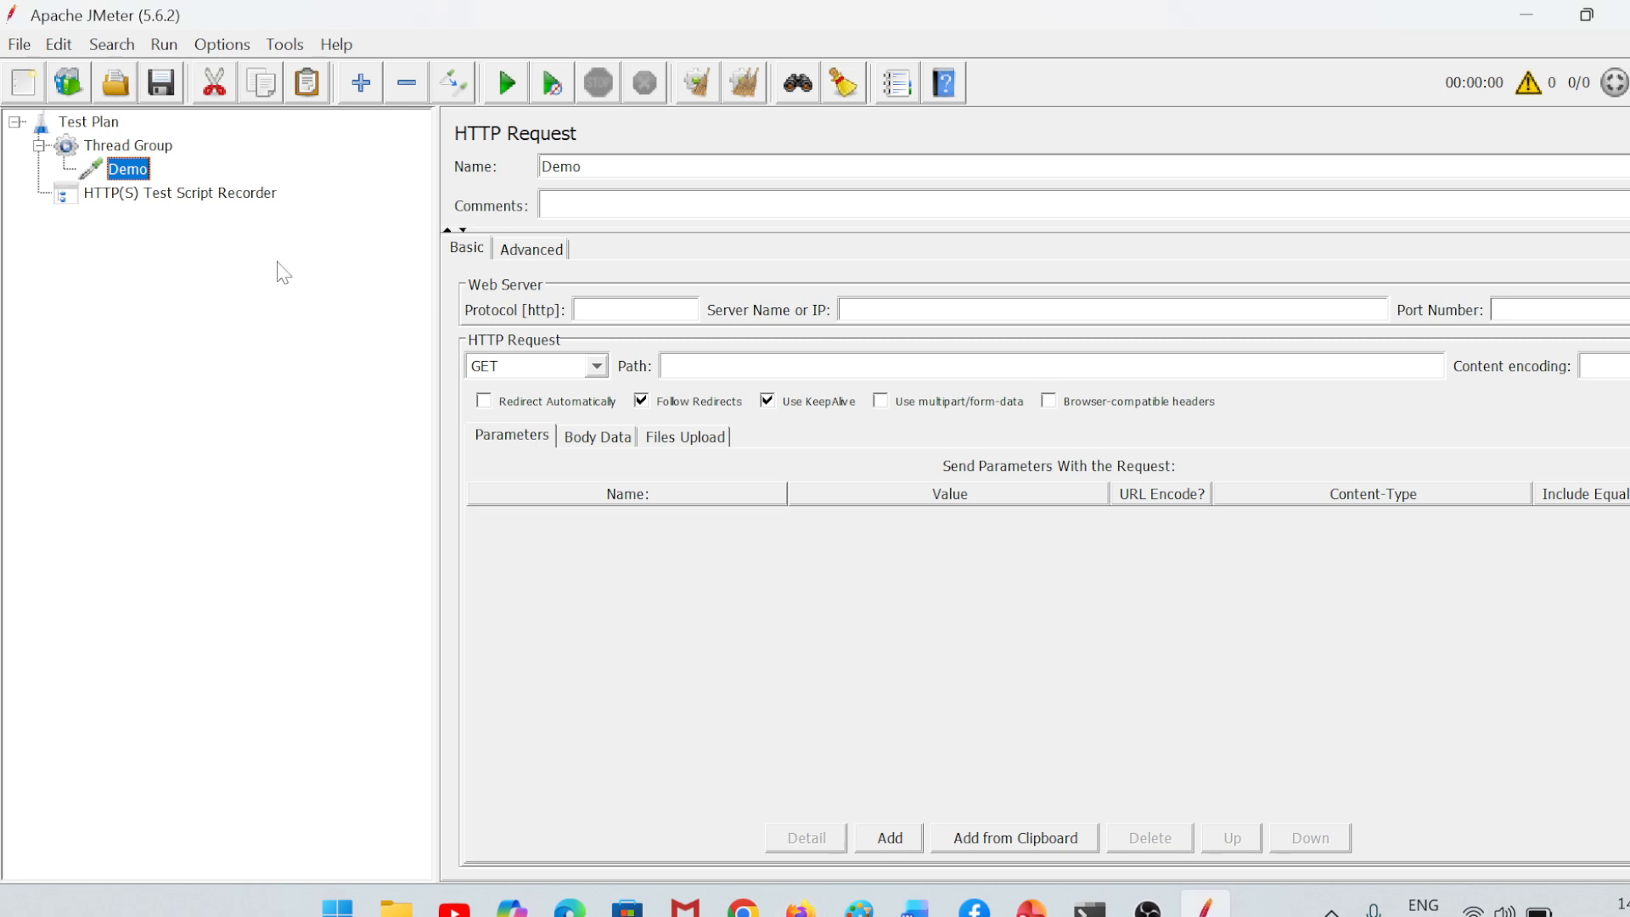
click(158, 194)
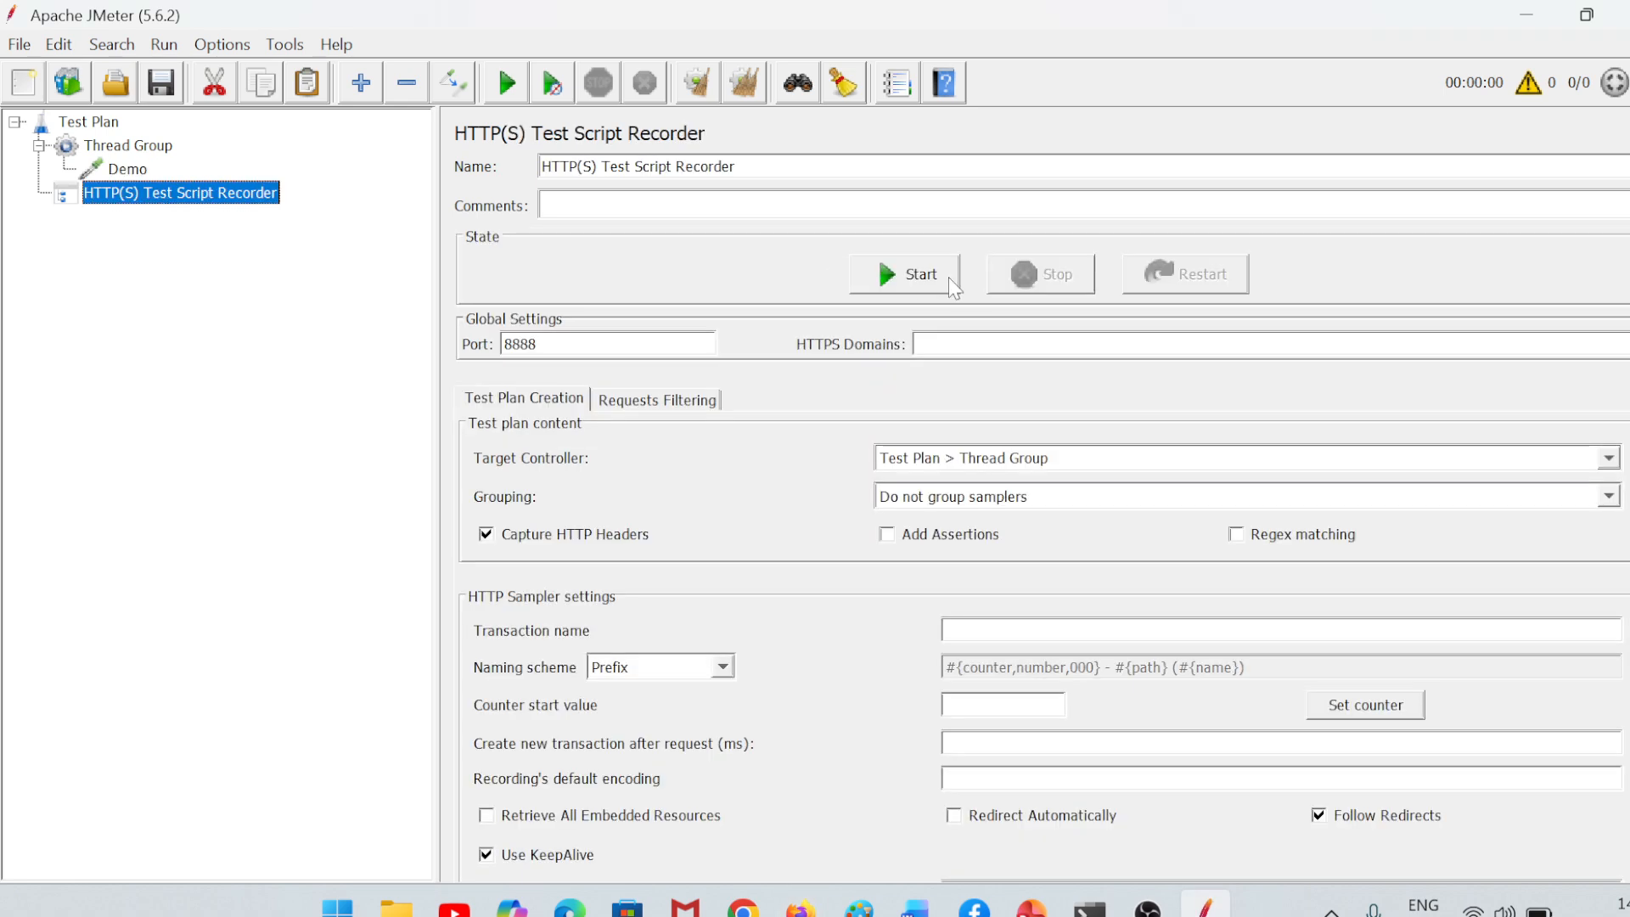
click(909, 274)
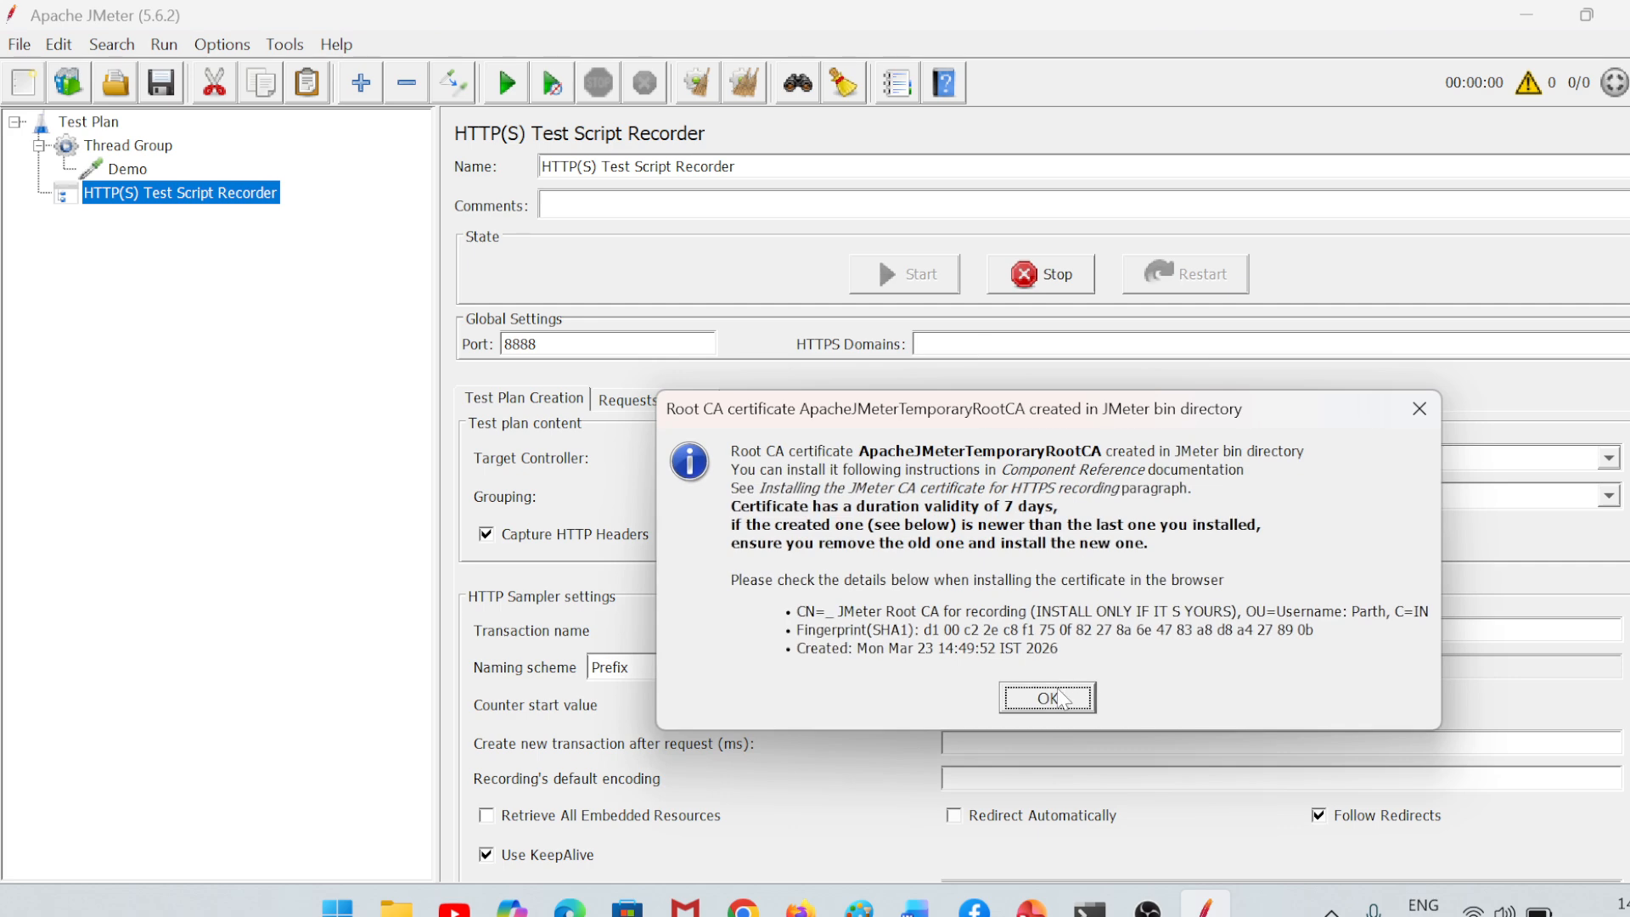
click(1060, 698)
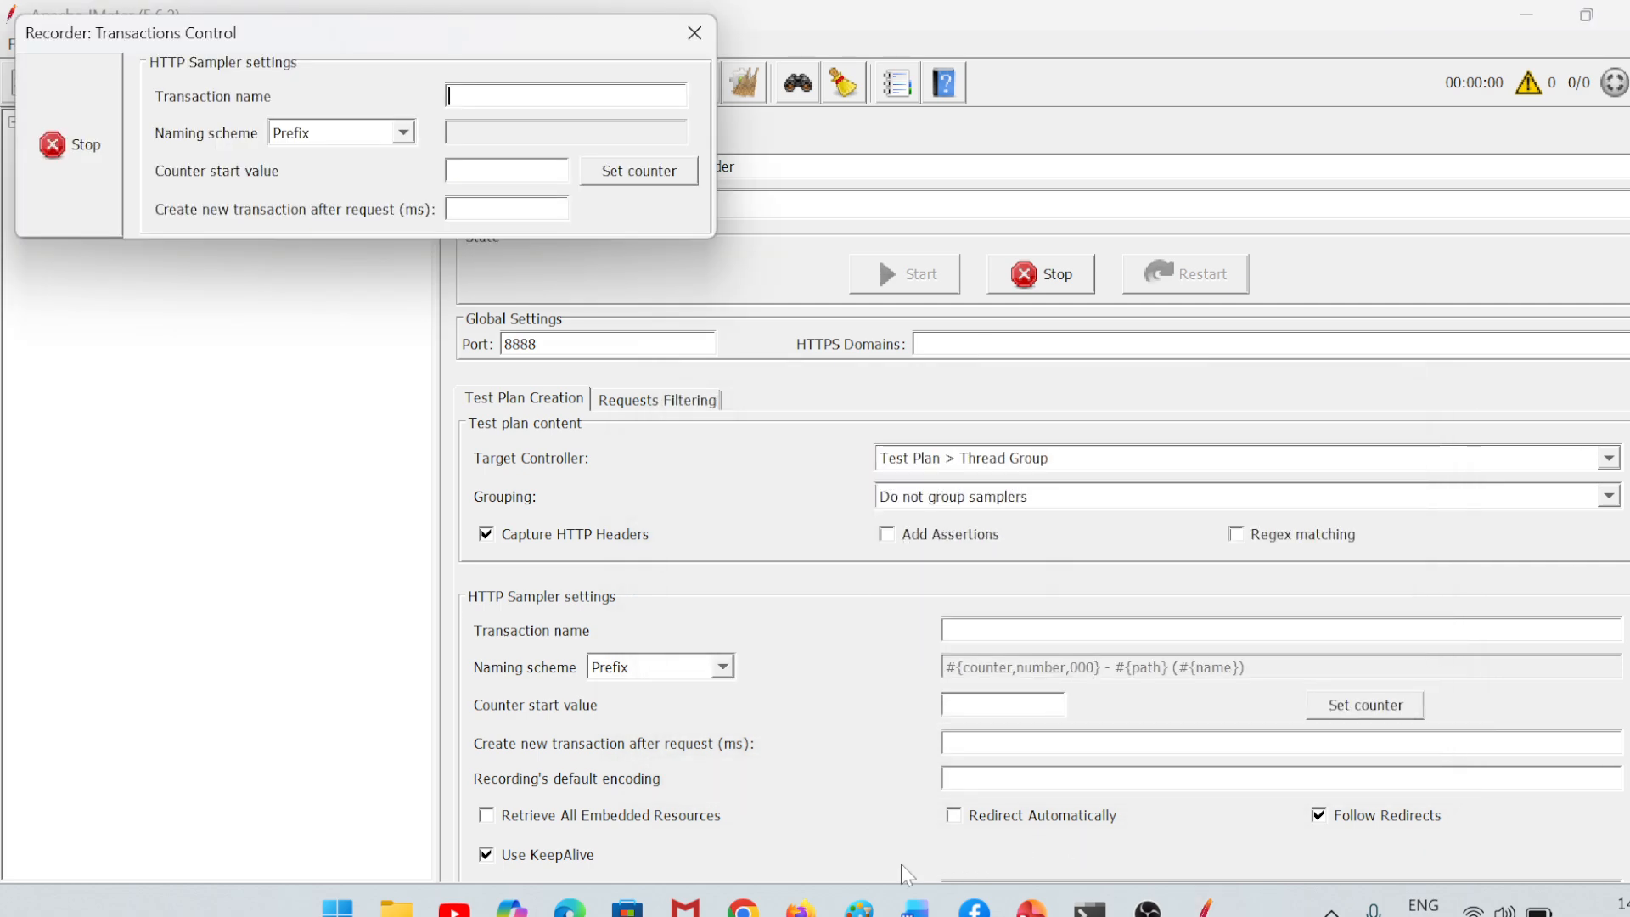
Step: Switch to Firefox and load the suggested wixsite.com root address, keeping the recorder's control window away from the address bar
click(800, 907)
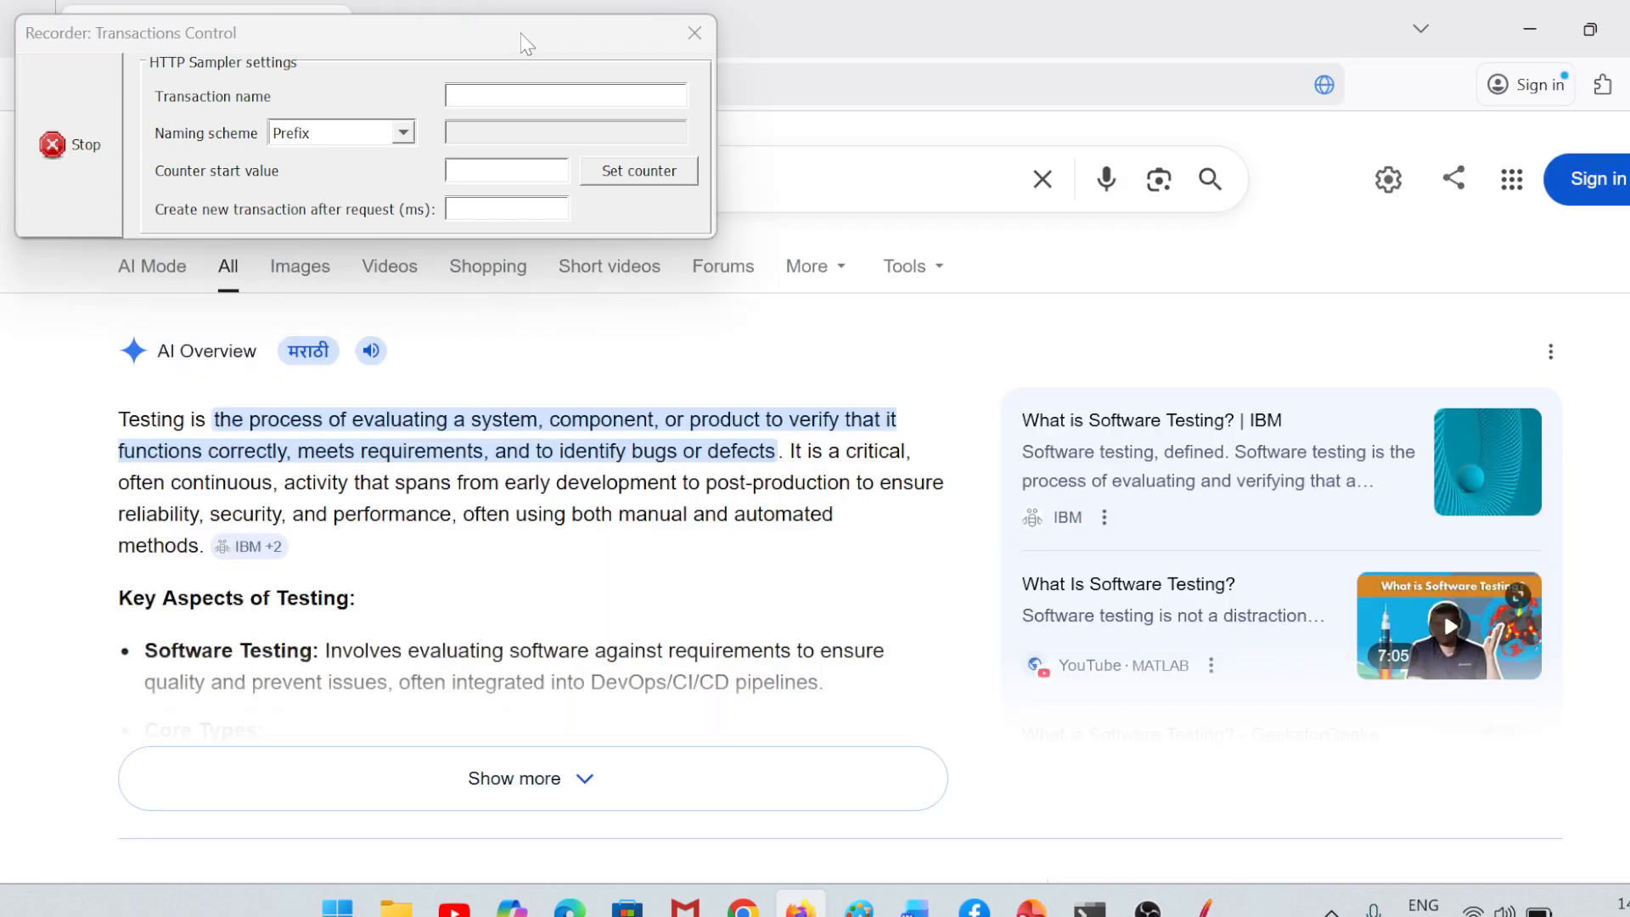
drag(527, 44, 1220, 313)
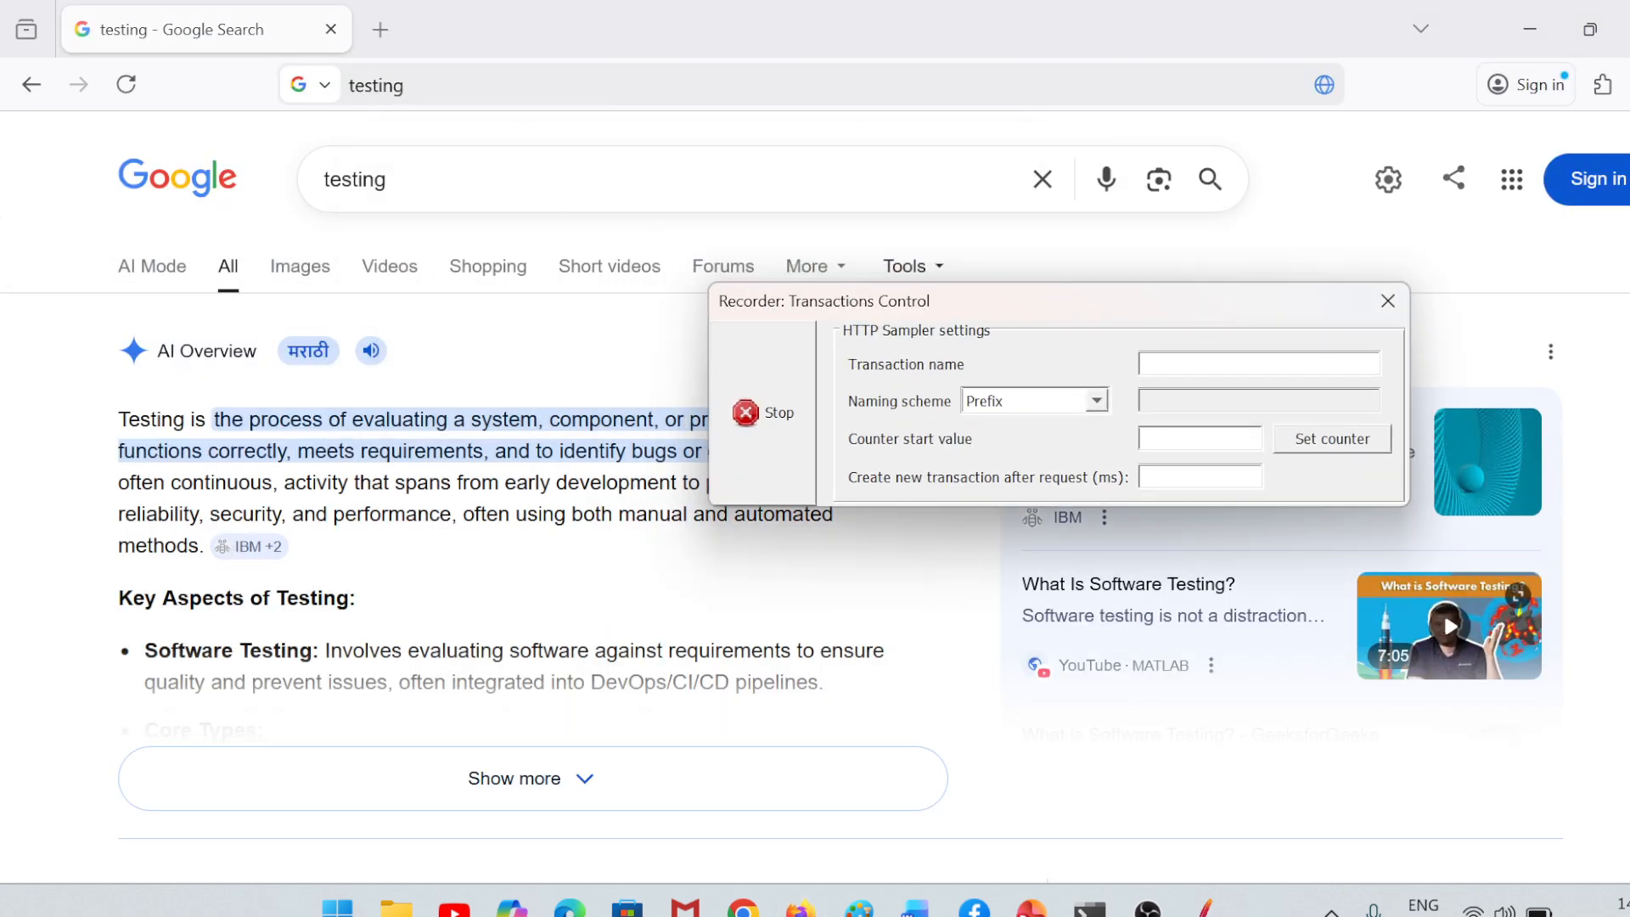
click(608, 102)
key(BackSpace)
key(BackSpace)
key(BackSpace)
key(BackSpace)
key(BackSpace)
key(BackSpace)
key(BackSpace)
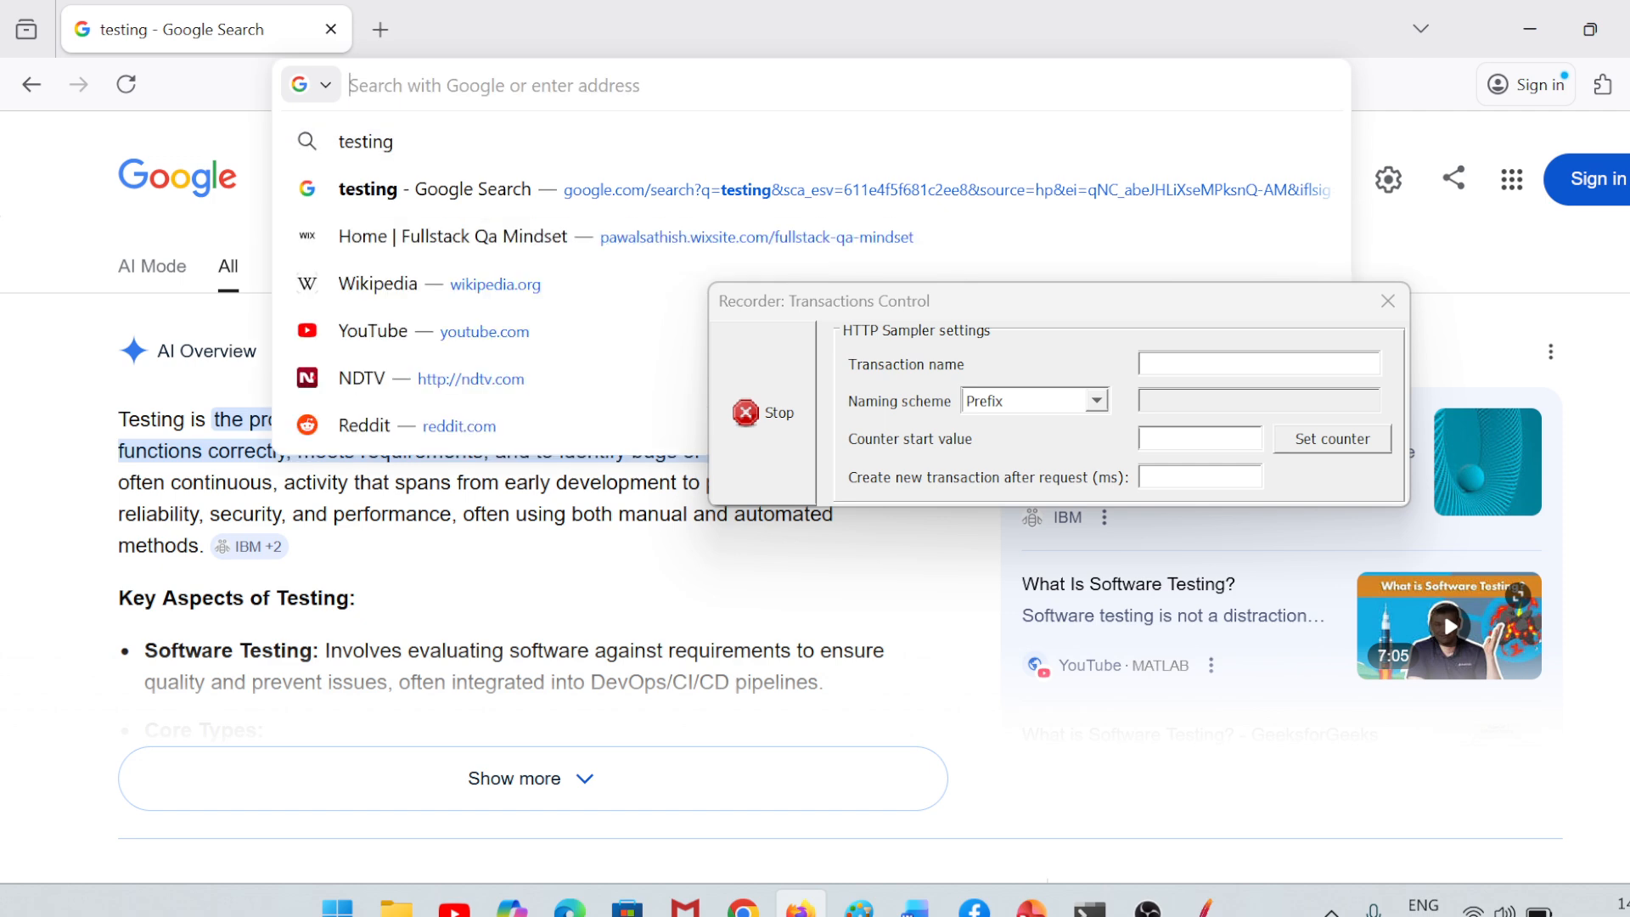
text(pawalsathish.wixsite.com/)
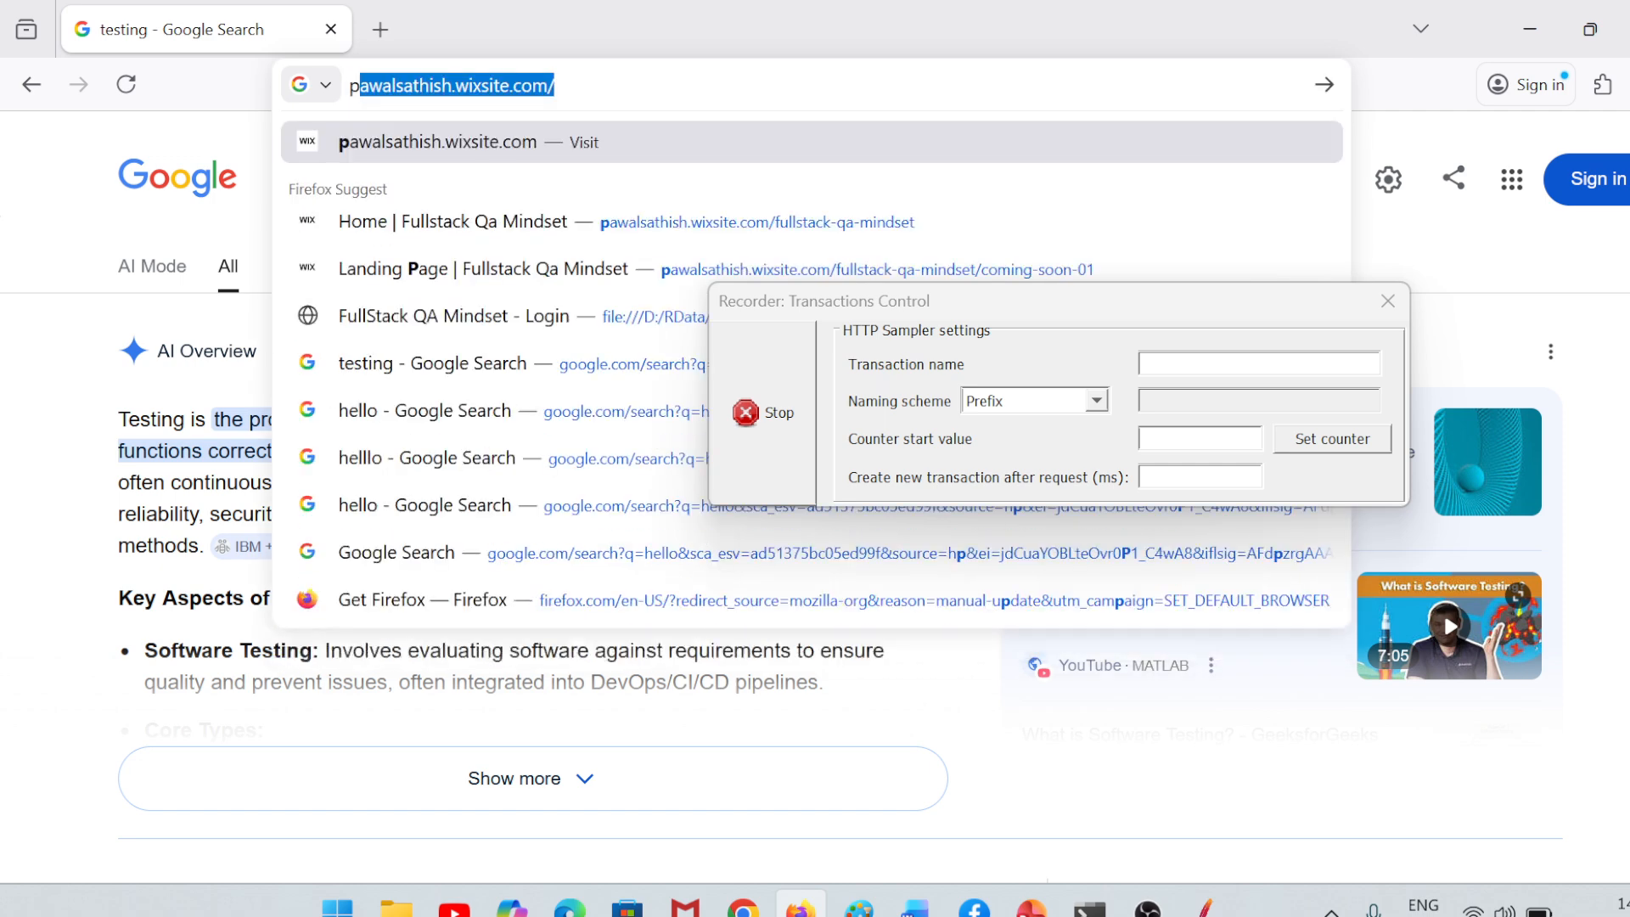
key(Return)
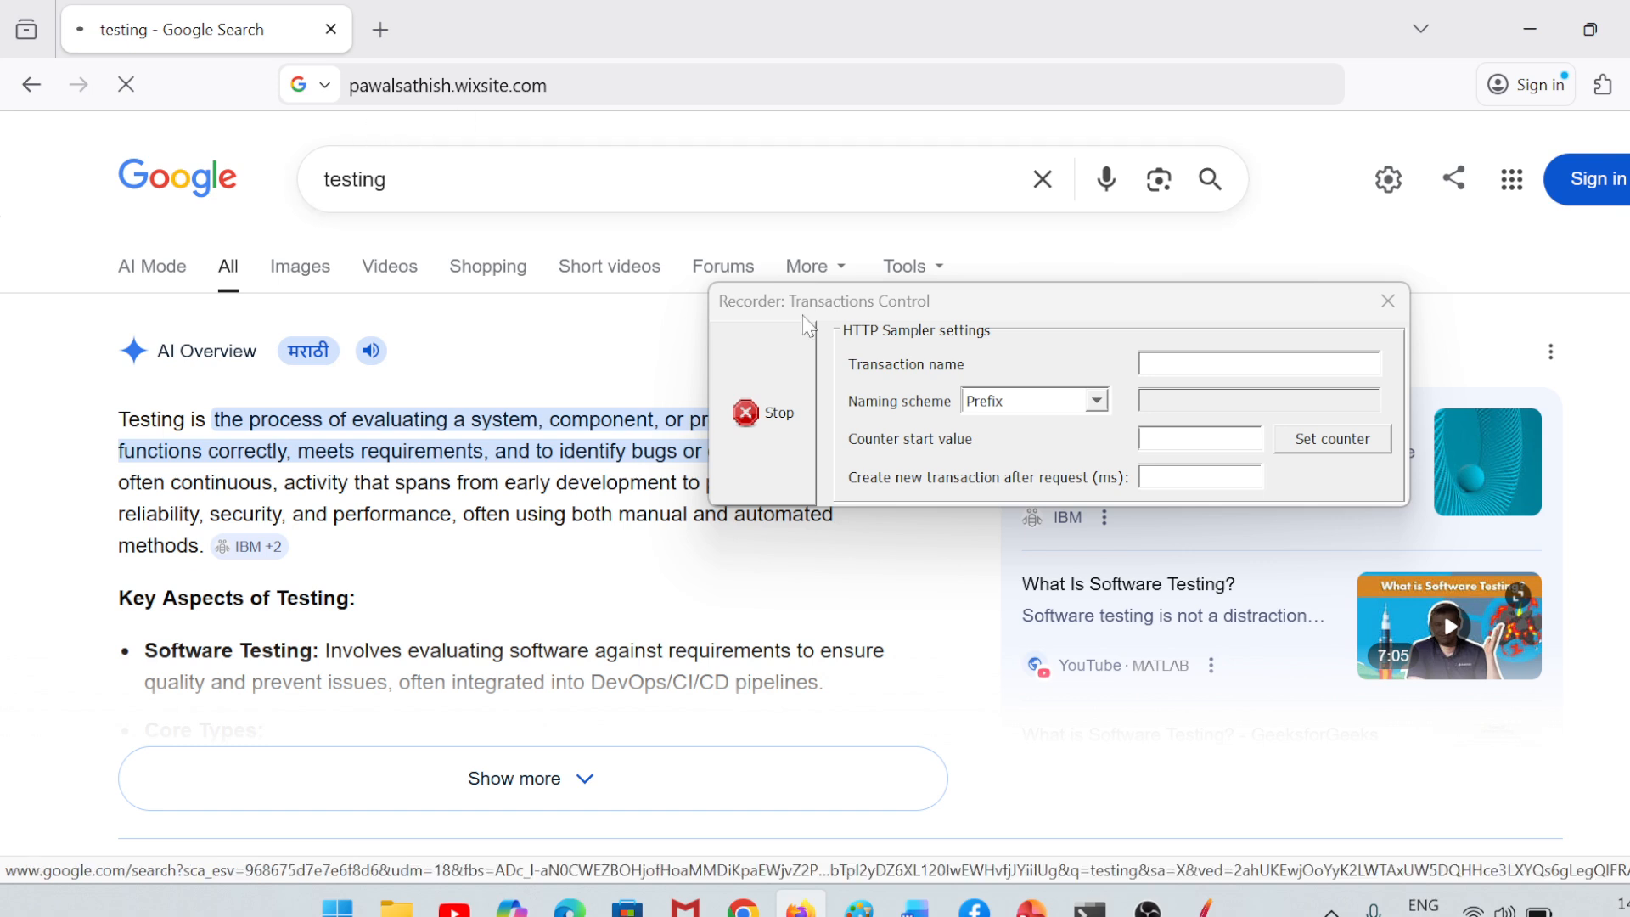
drag(790, 304, 930, 418)
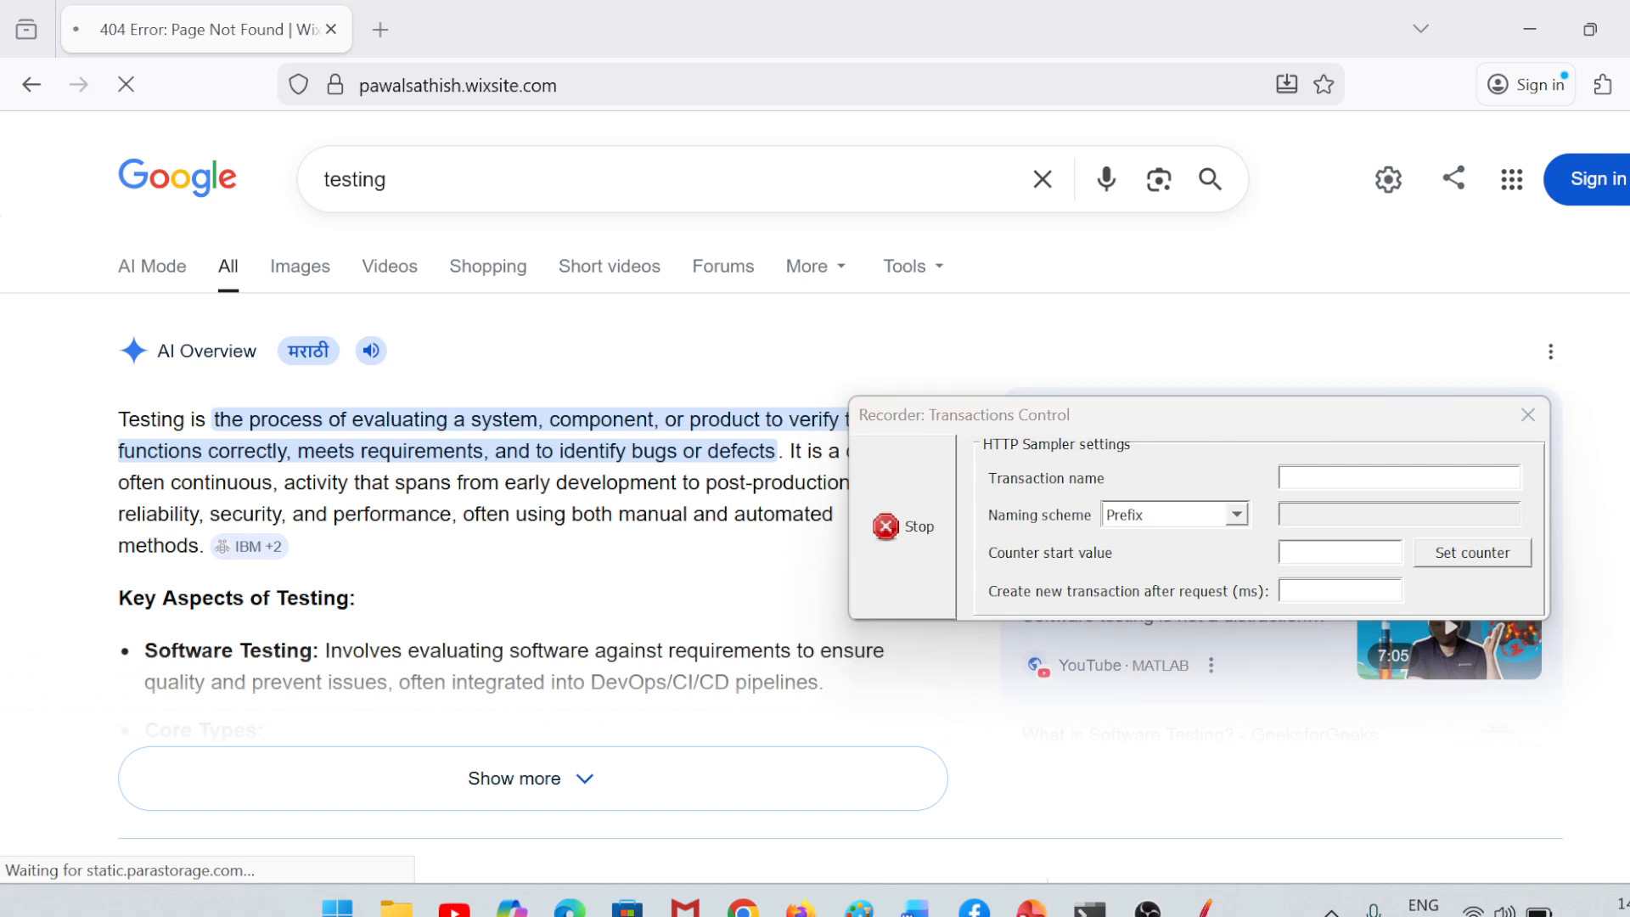
Step: Open the suggested Fullstack Qa Mindset home page and follow the site's Home link twice while recording
drag(594, 86, 246, 76)
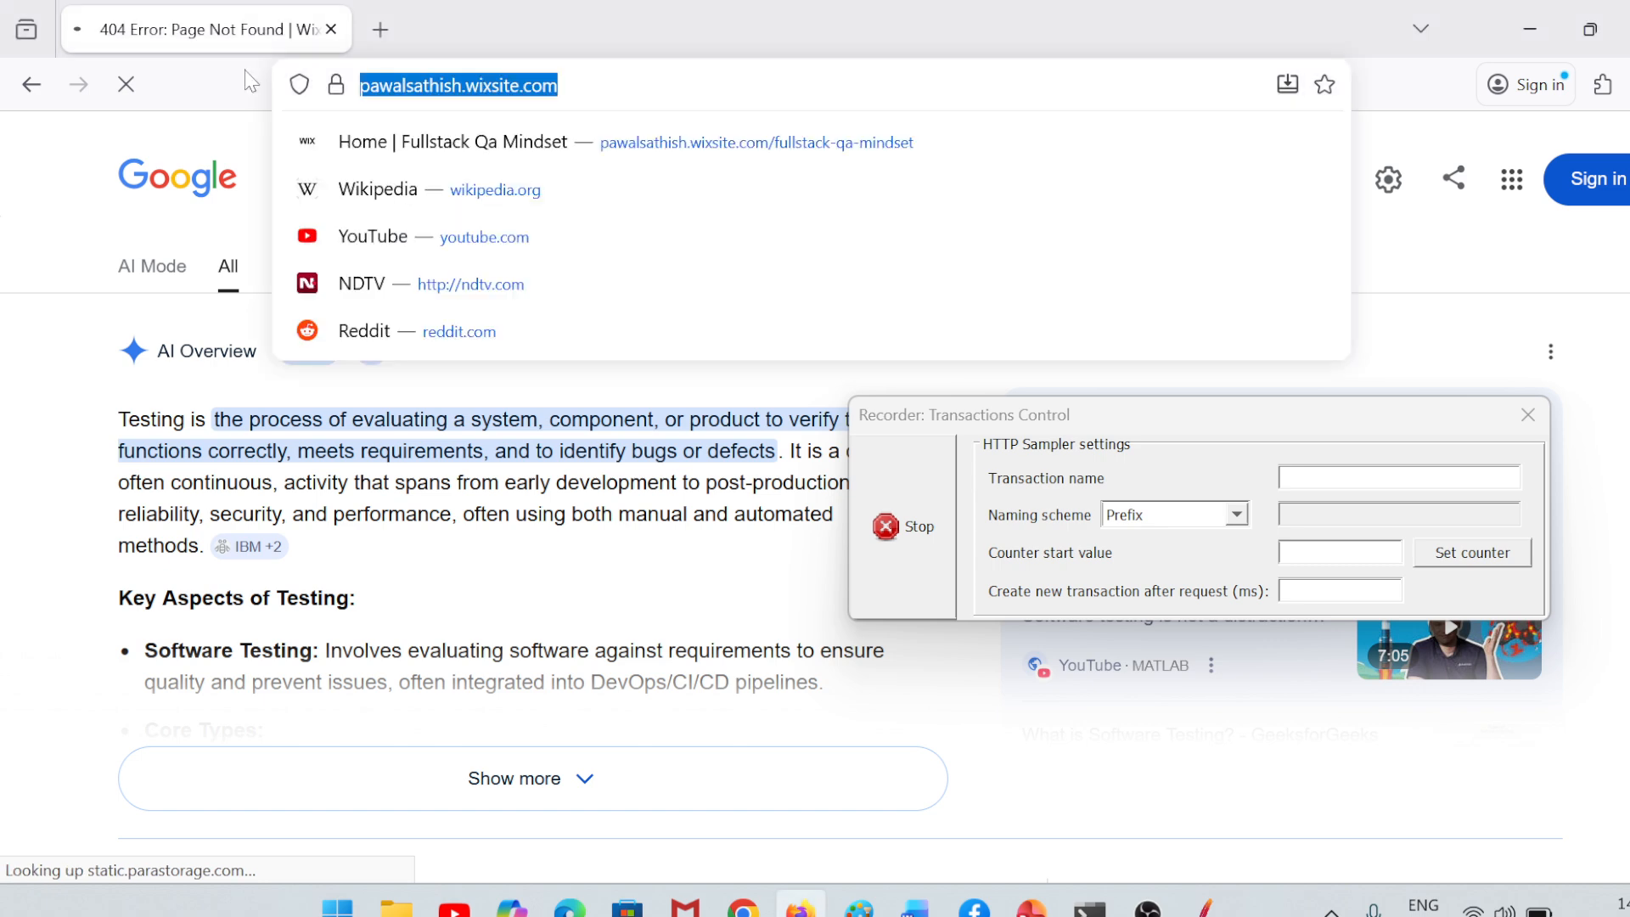
key(Escape)
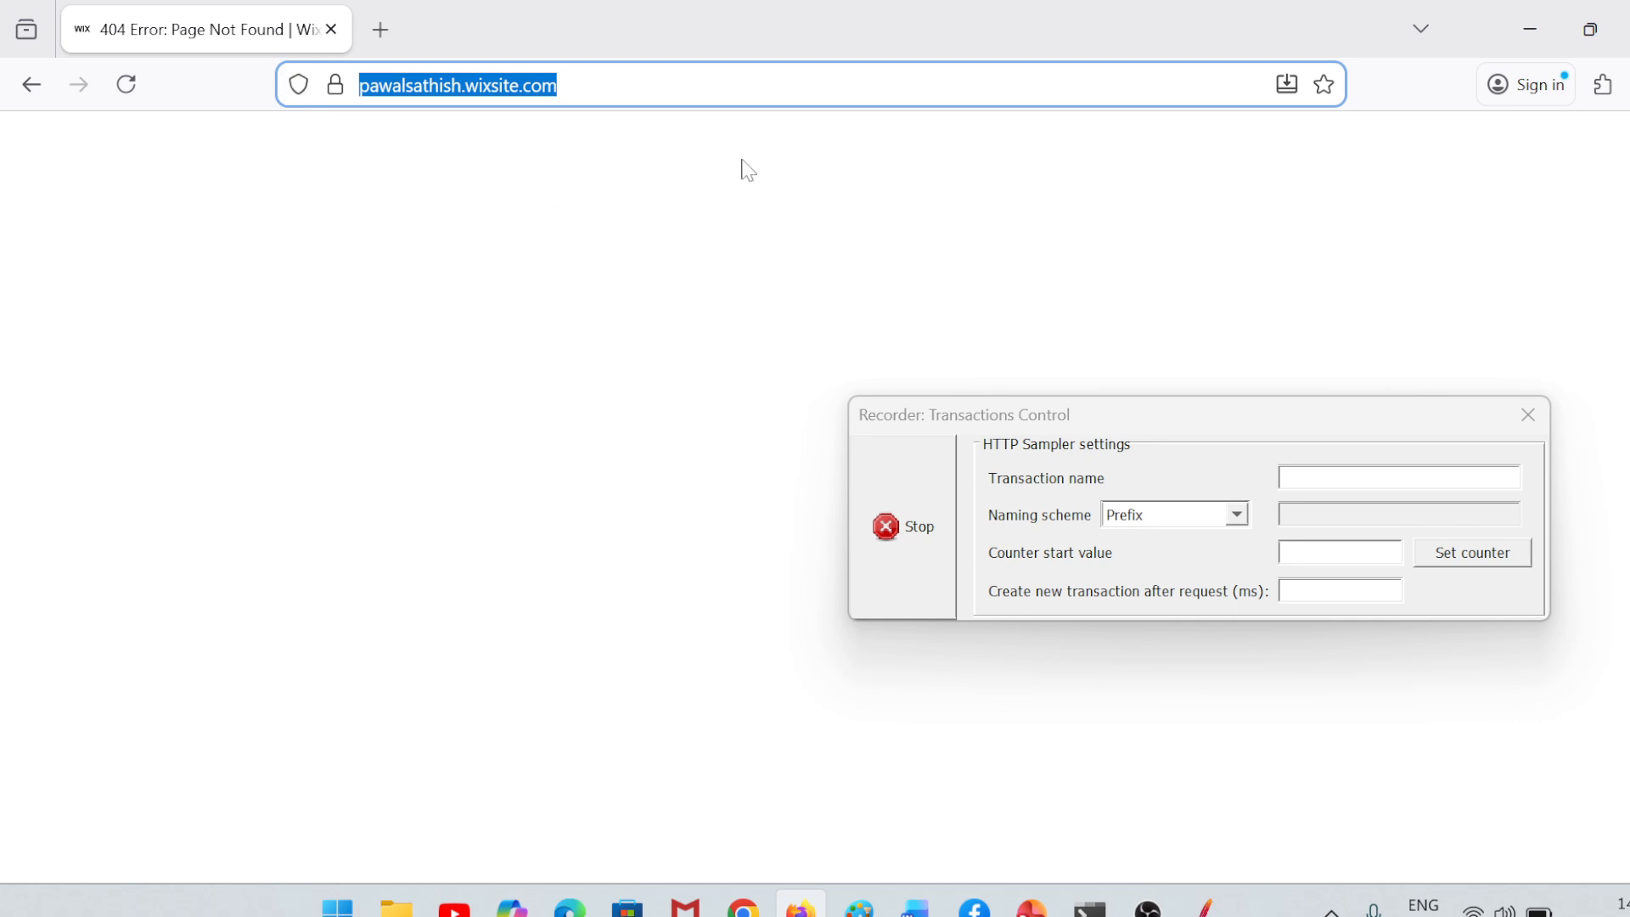
click(721, 86)
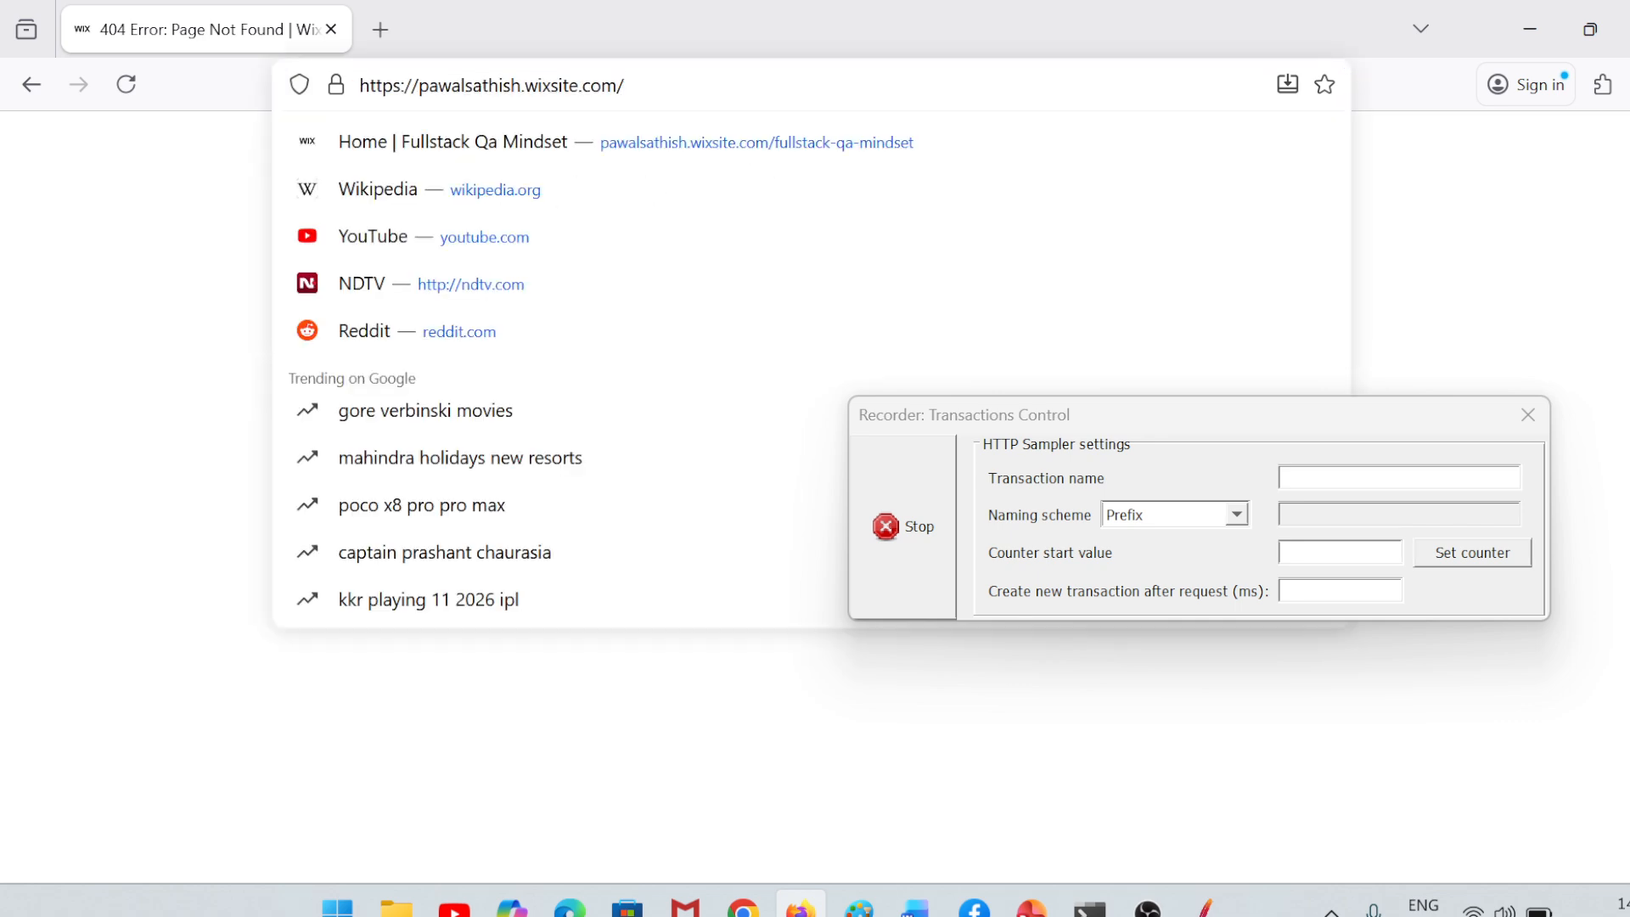
click(510, 145)
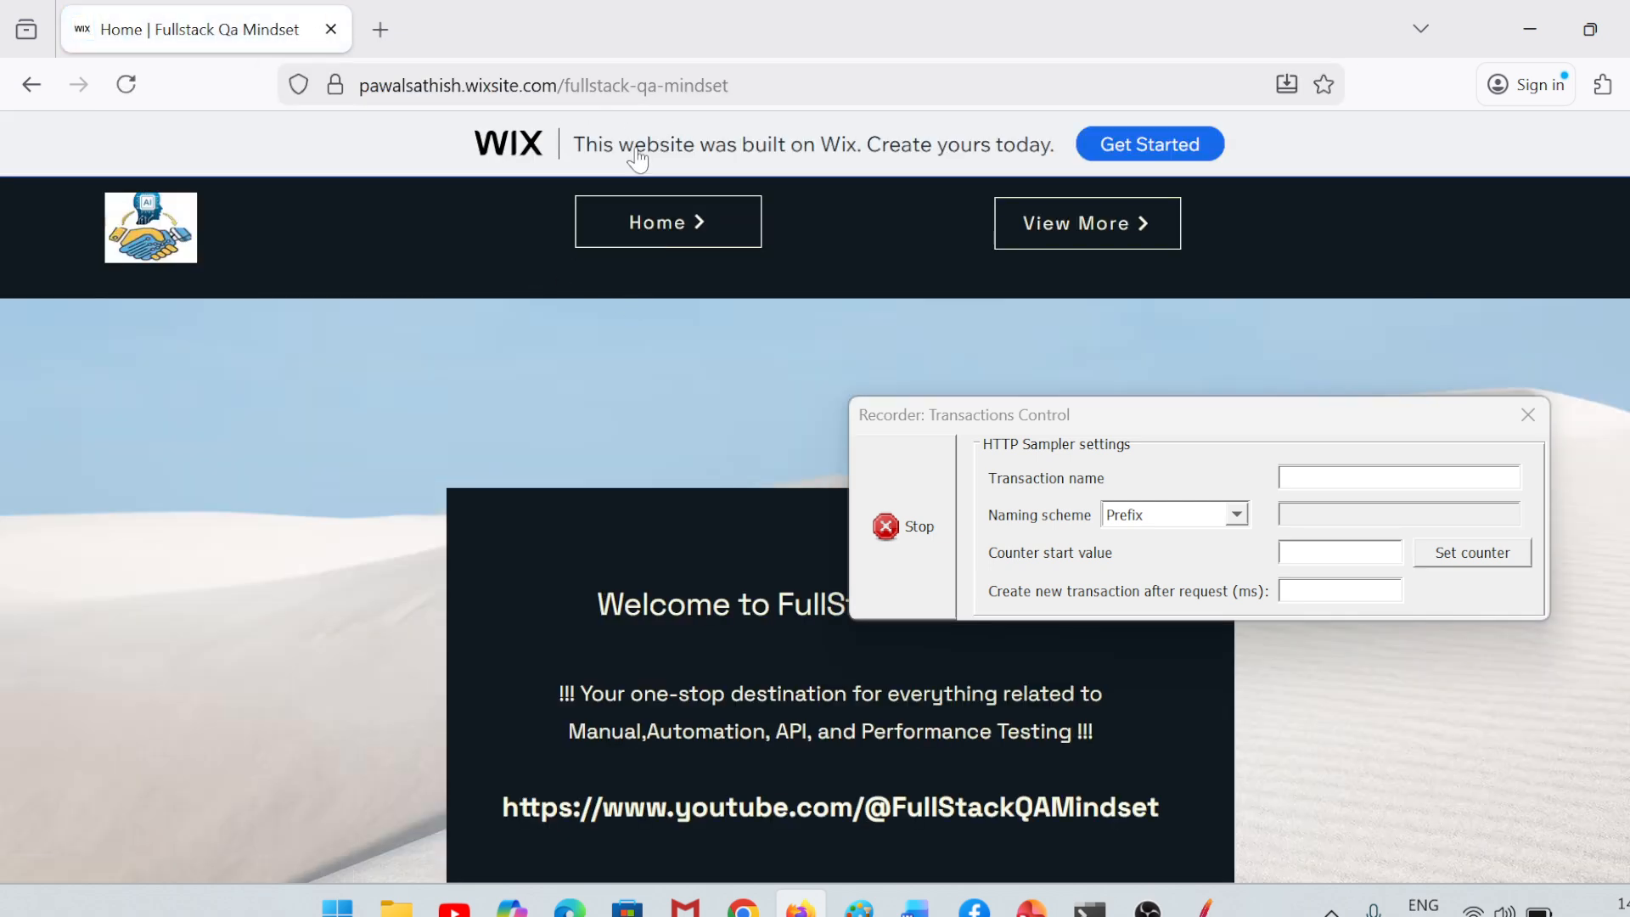
click(663, 241)
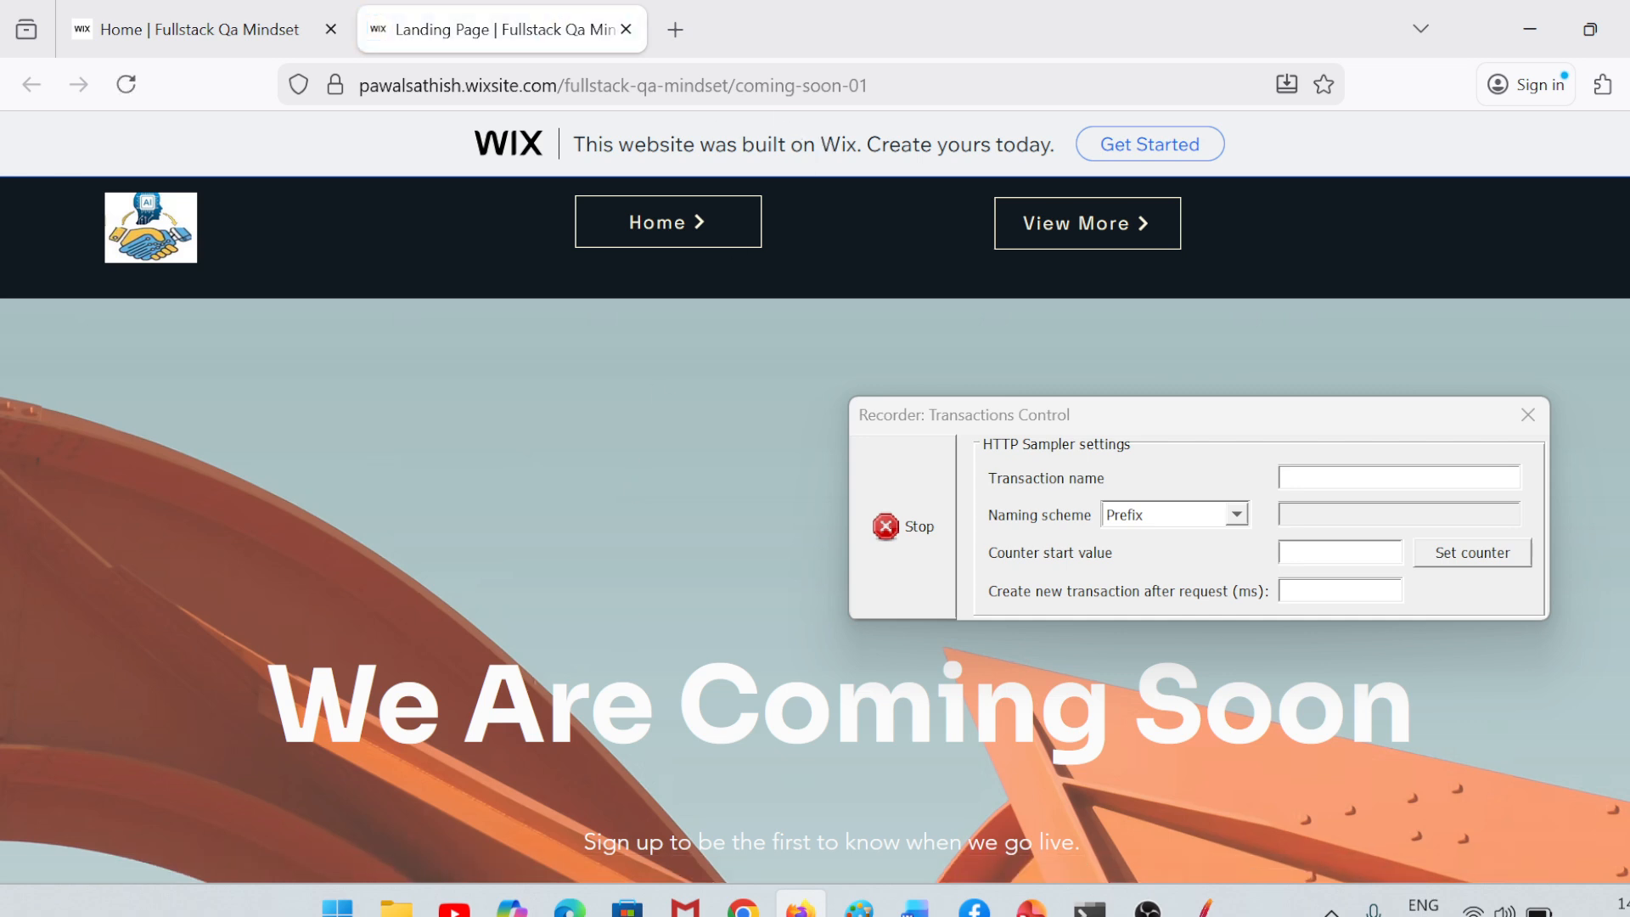
click(630, 221)
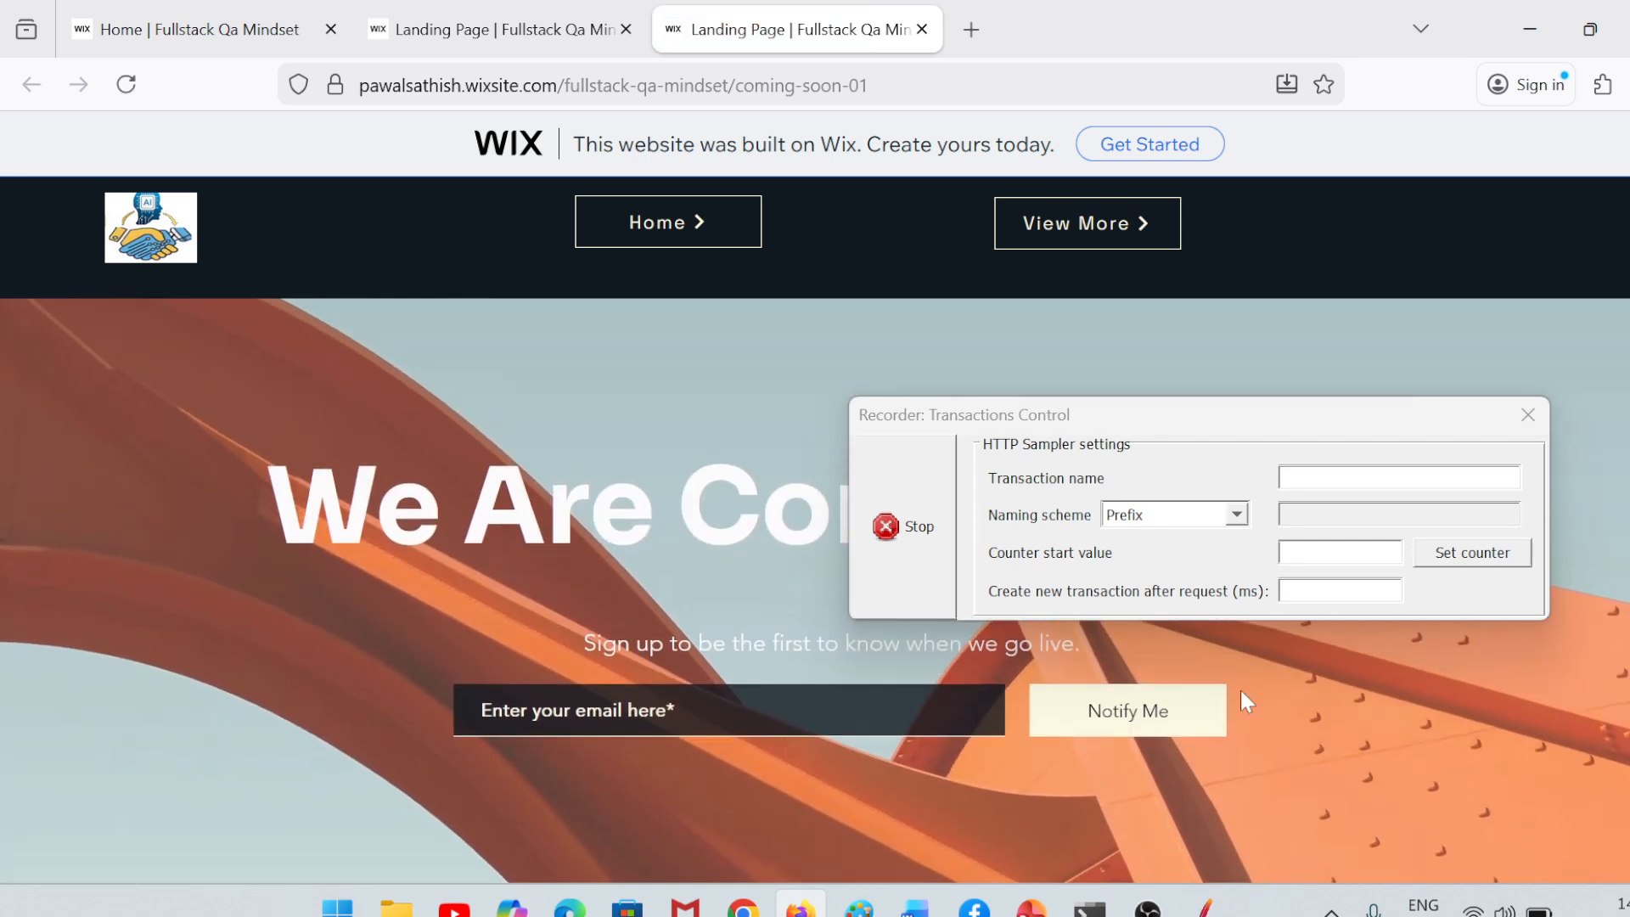
Step: Record the Notify Me action and a reload of the coming-soon landing page, and stop the recorder
click(1112, 711)
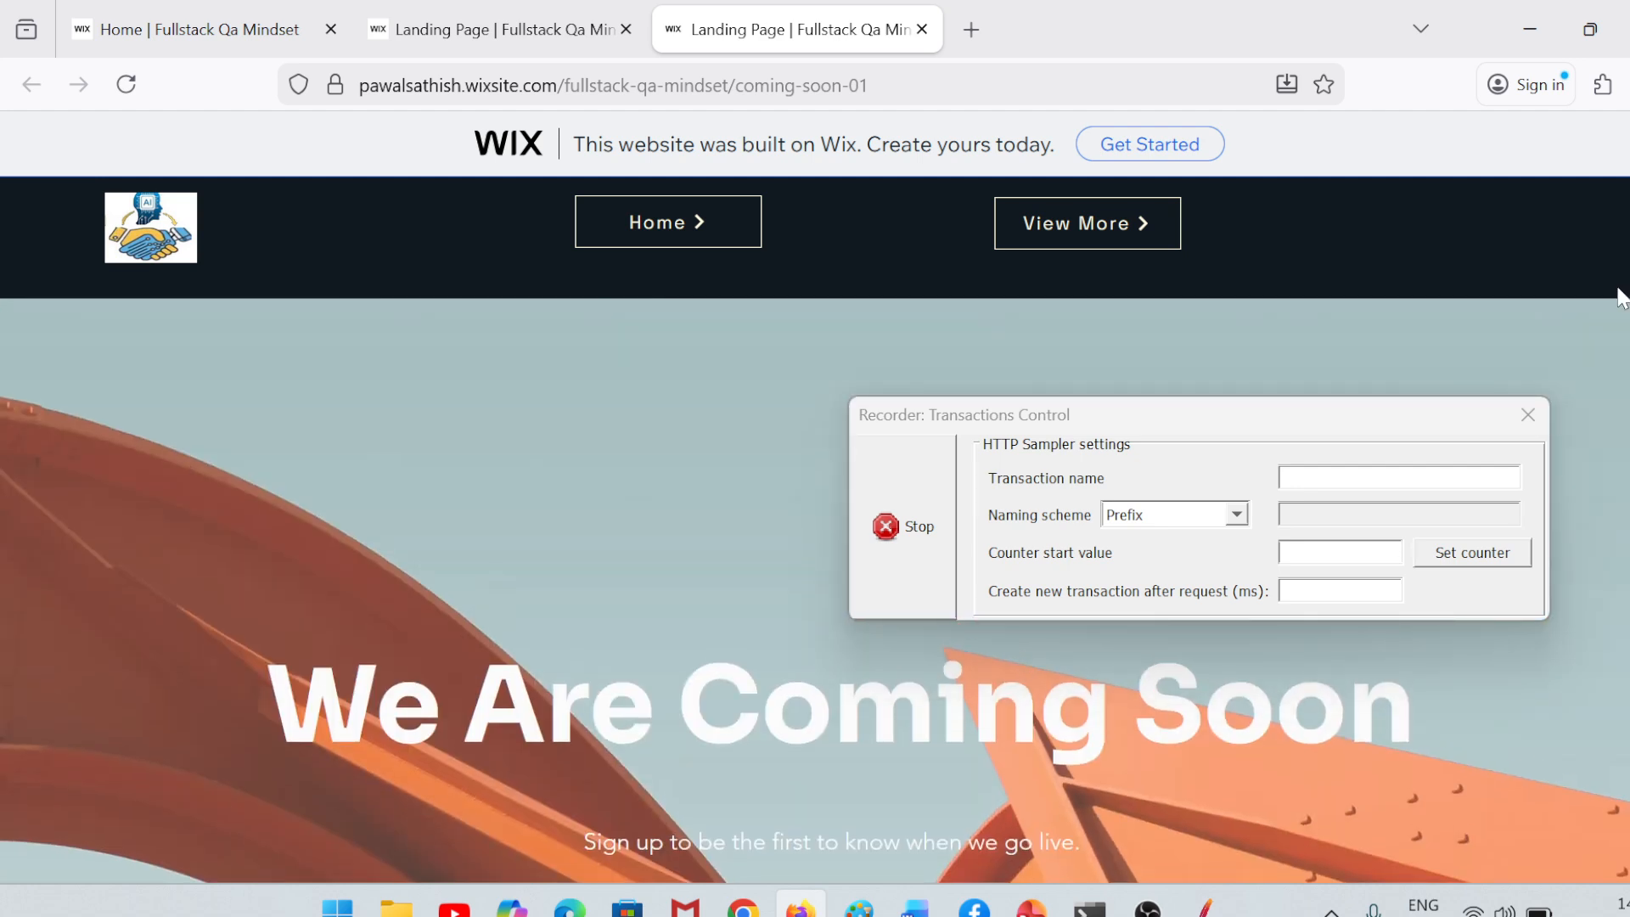
click(137, 84)
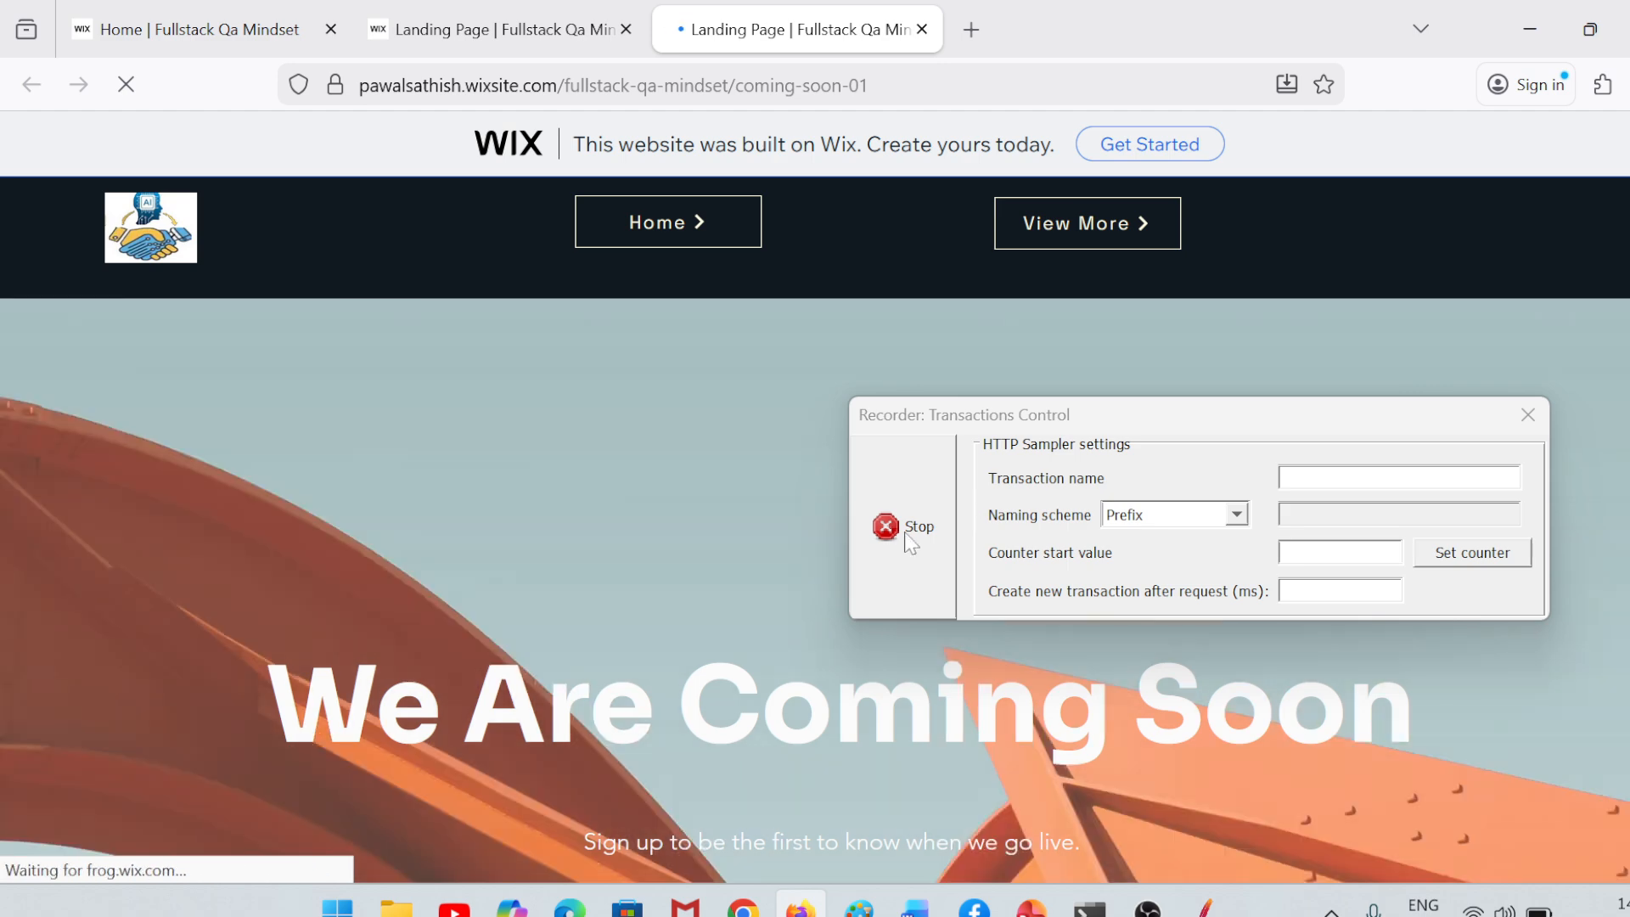
click(905, 533)
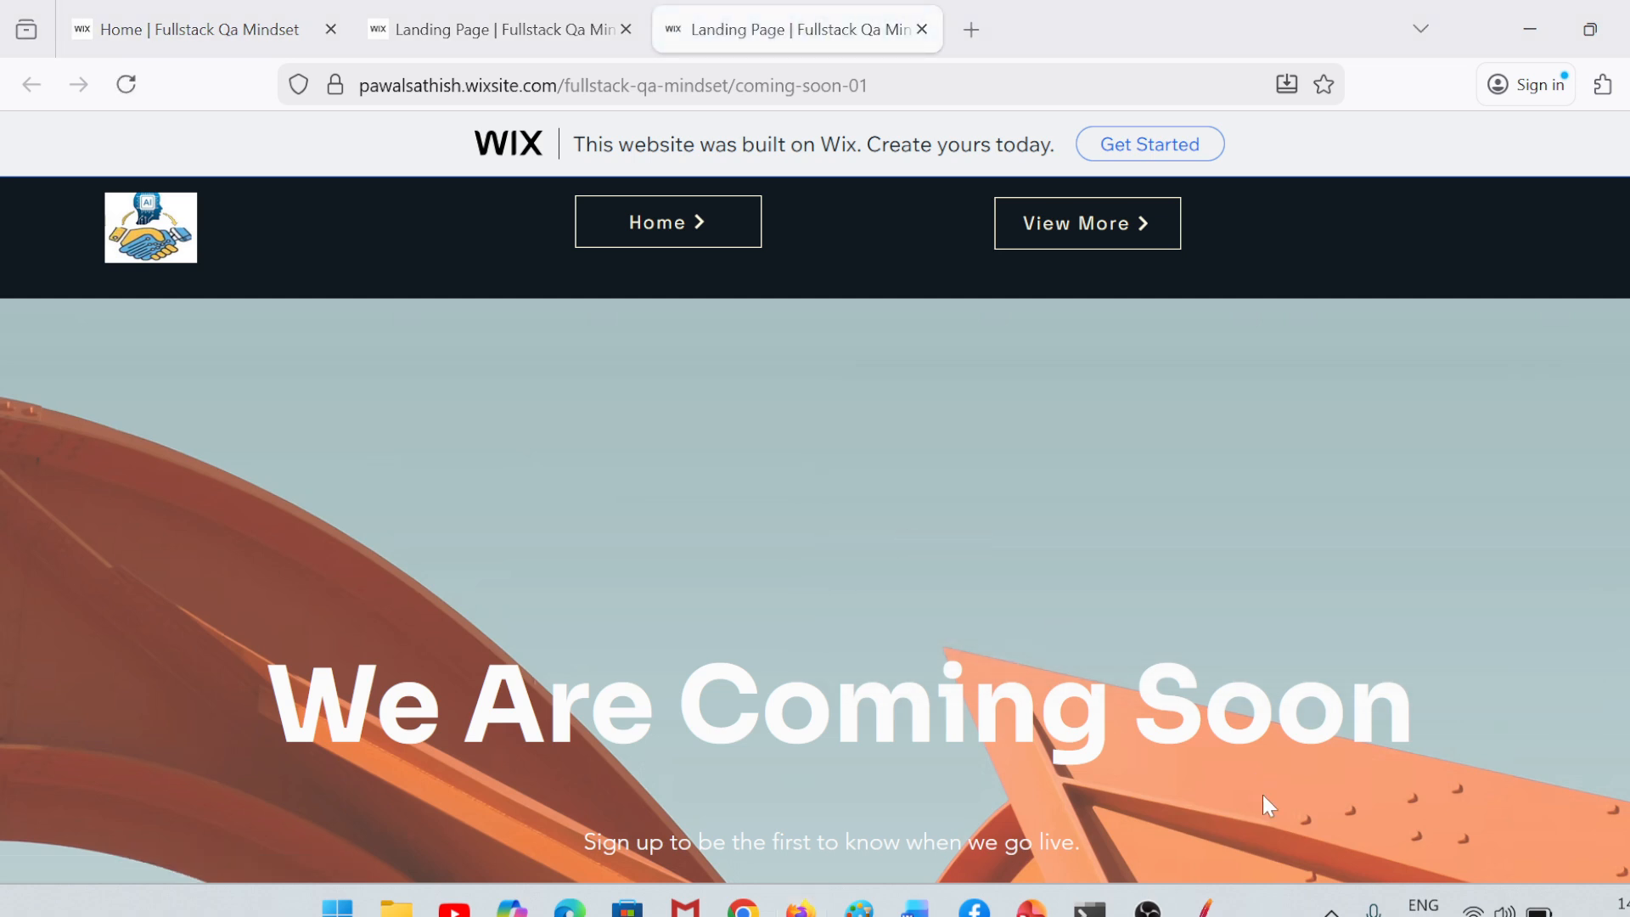
Step: Switch to JMeter and examine the recorded HTTP requests one by one under the Thread Group, checking each one's server, path and body data
click(1206, 907)
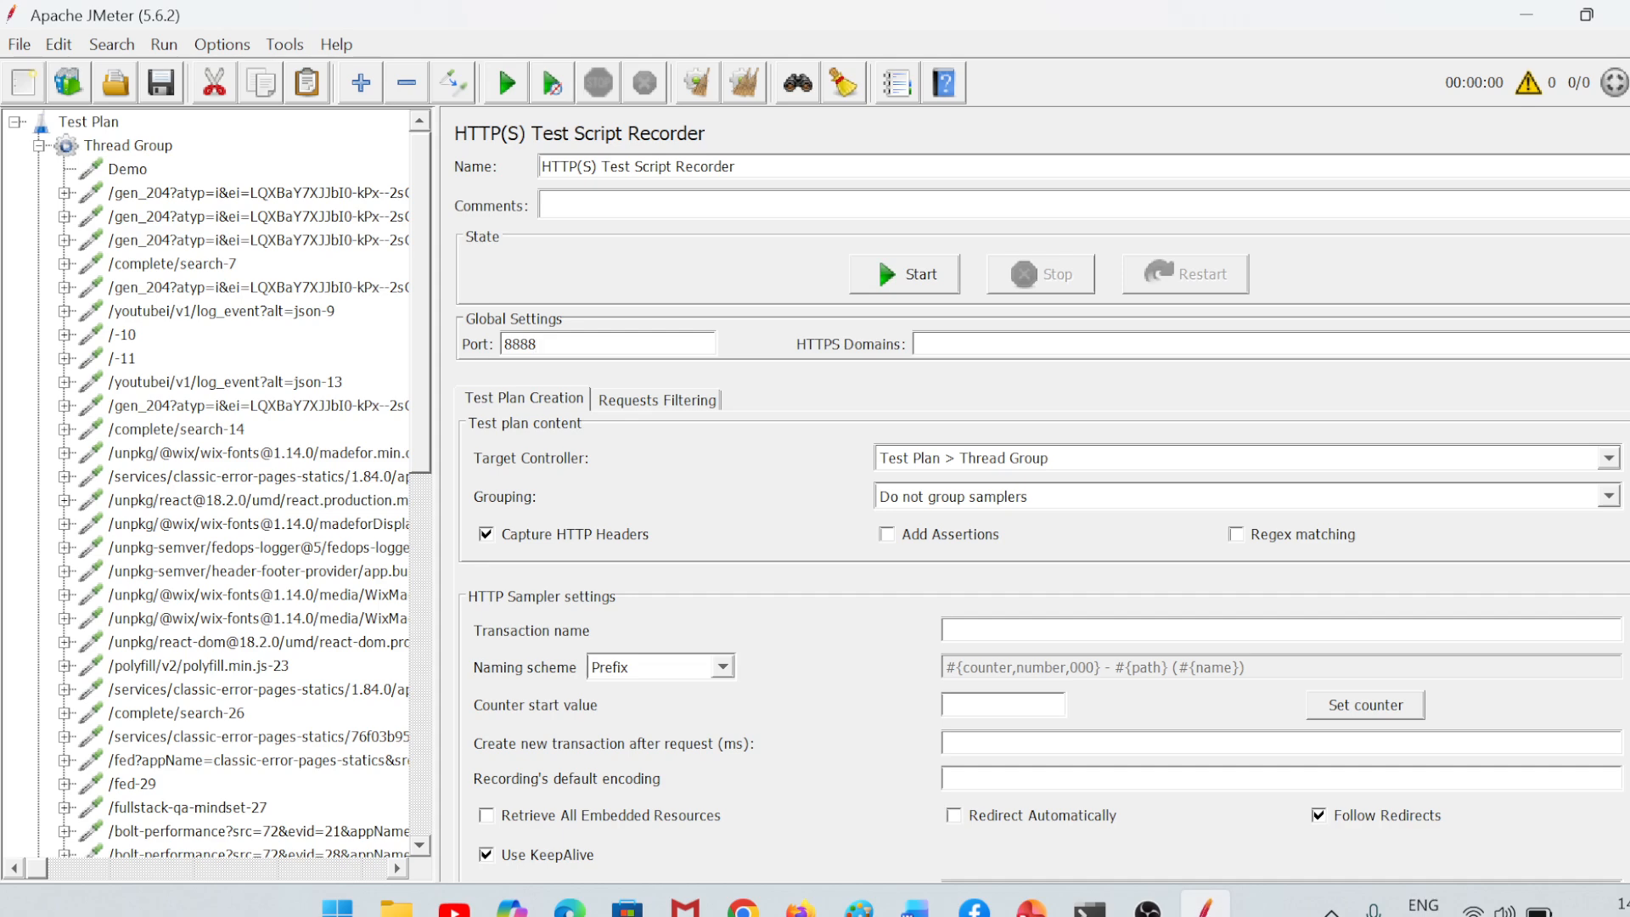
click(140, 197)
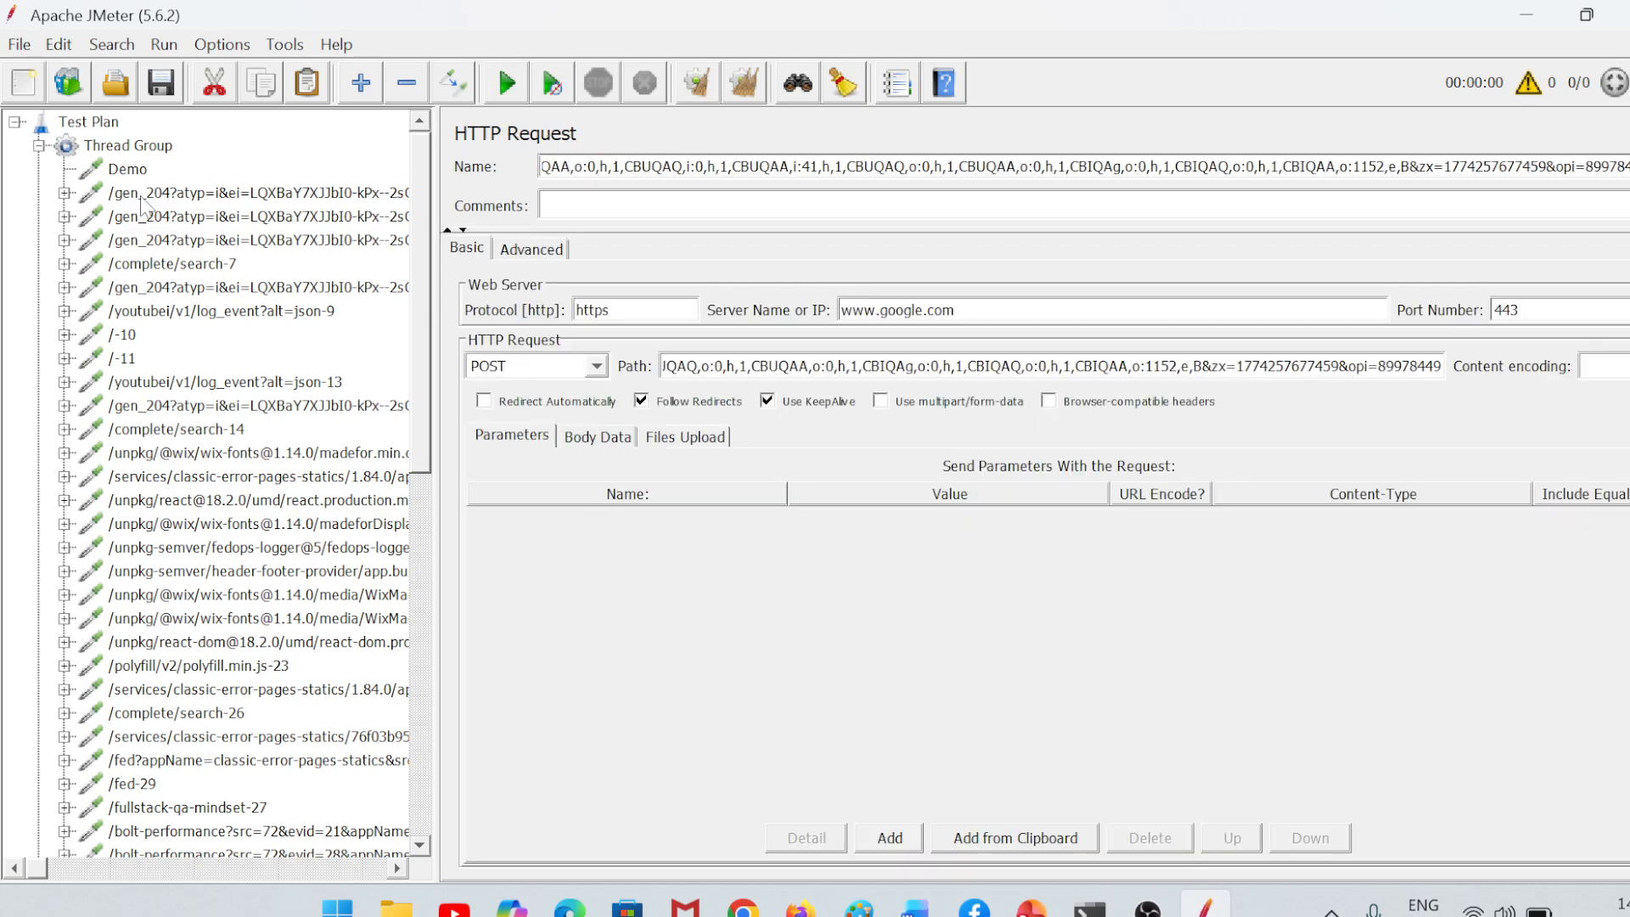
key(Down)
key(Down)
key(Down)
key(Down)
key(Down)
key(Down)
key(Down)
key(Down)
key(Down)
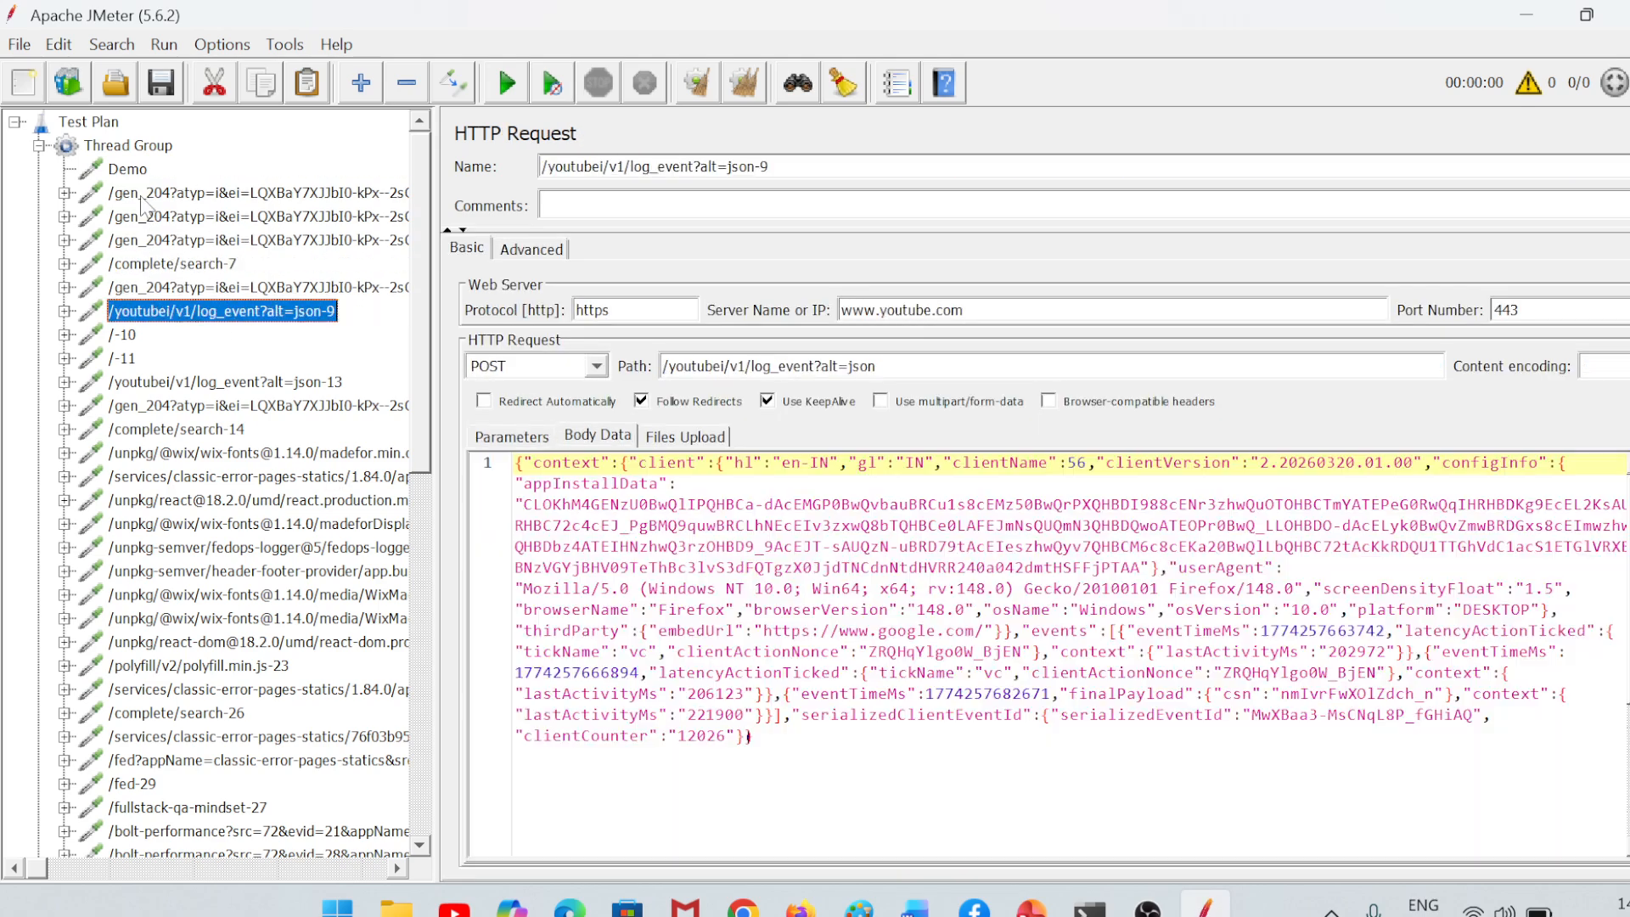
key(Down)
key(Down)
key(Down)
key(Down)
key(Down)
key(Down)
key(Down)
key(Down)
key(Down)
key(Down)
key(Down)
key(Down)
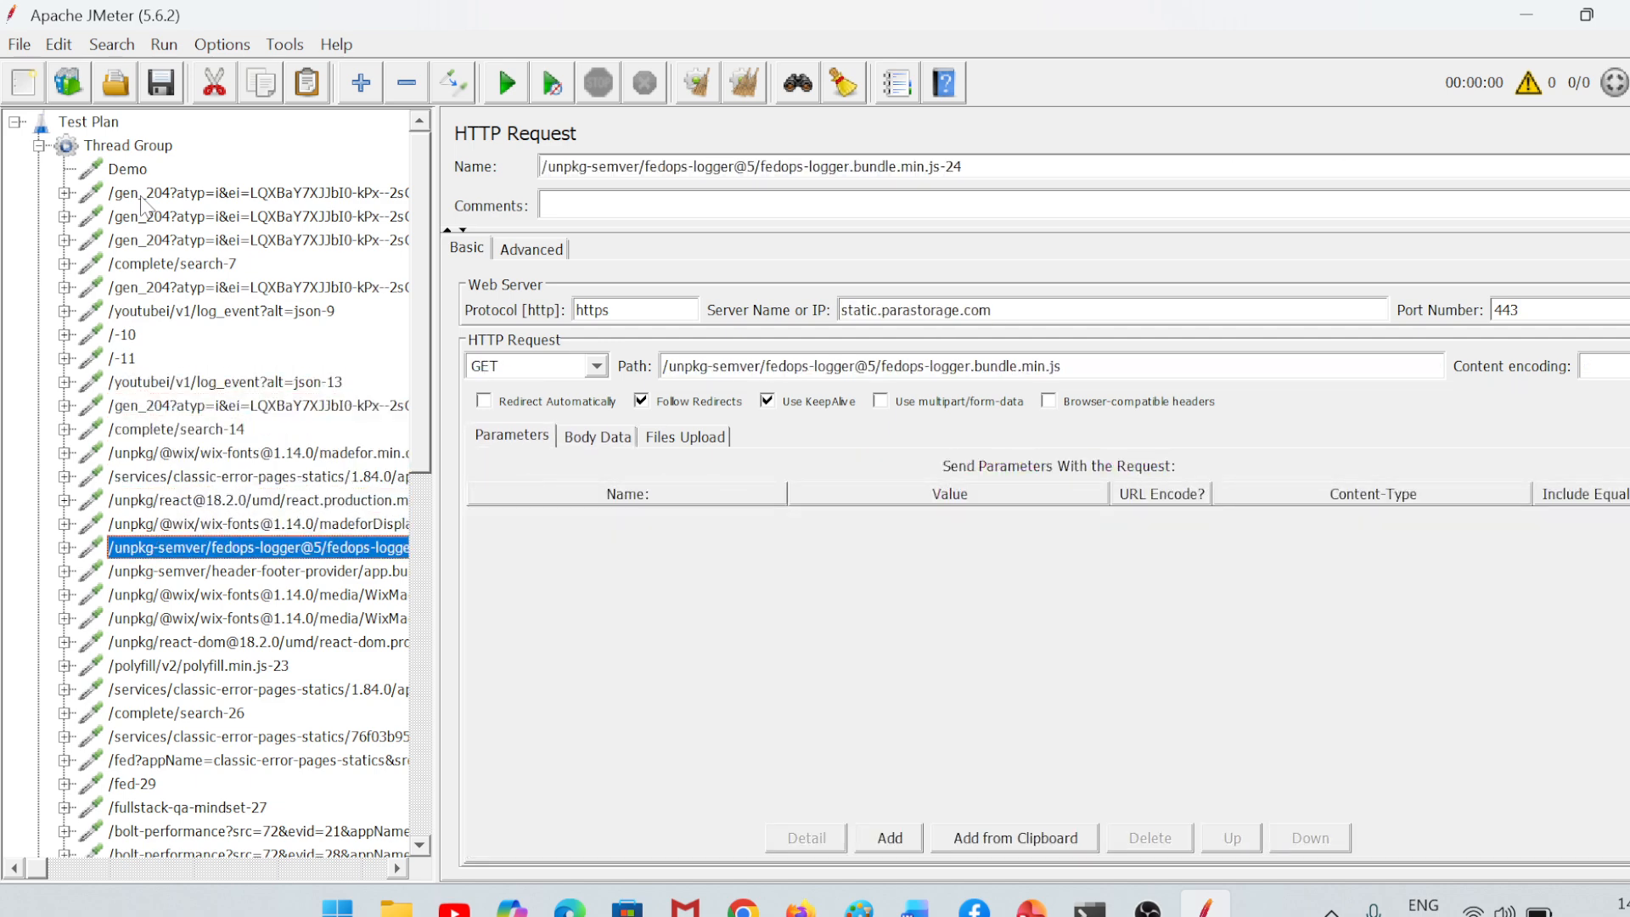
key(Down)
key(Down)
key(Down)
key(Down)
key(Down)
key(Down)
key(Down)
key(Down)
key(Down)
key(Down)
key(Down)
key(Down)
key(Down)
key(Down)
key(Down)
key(Down)
key(Down)
key(Down)
key(Down)
key(Down)
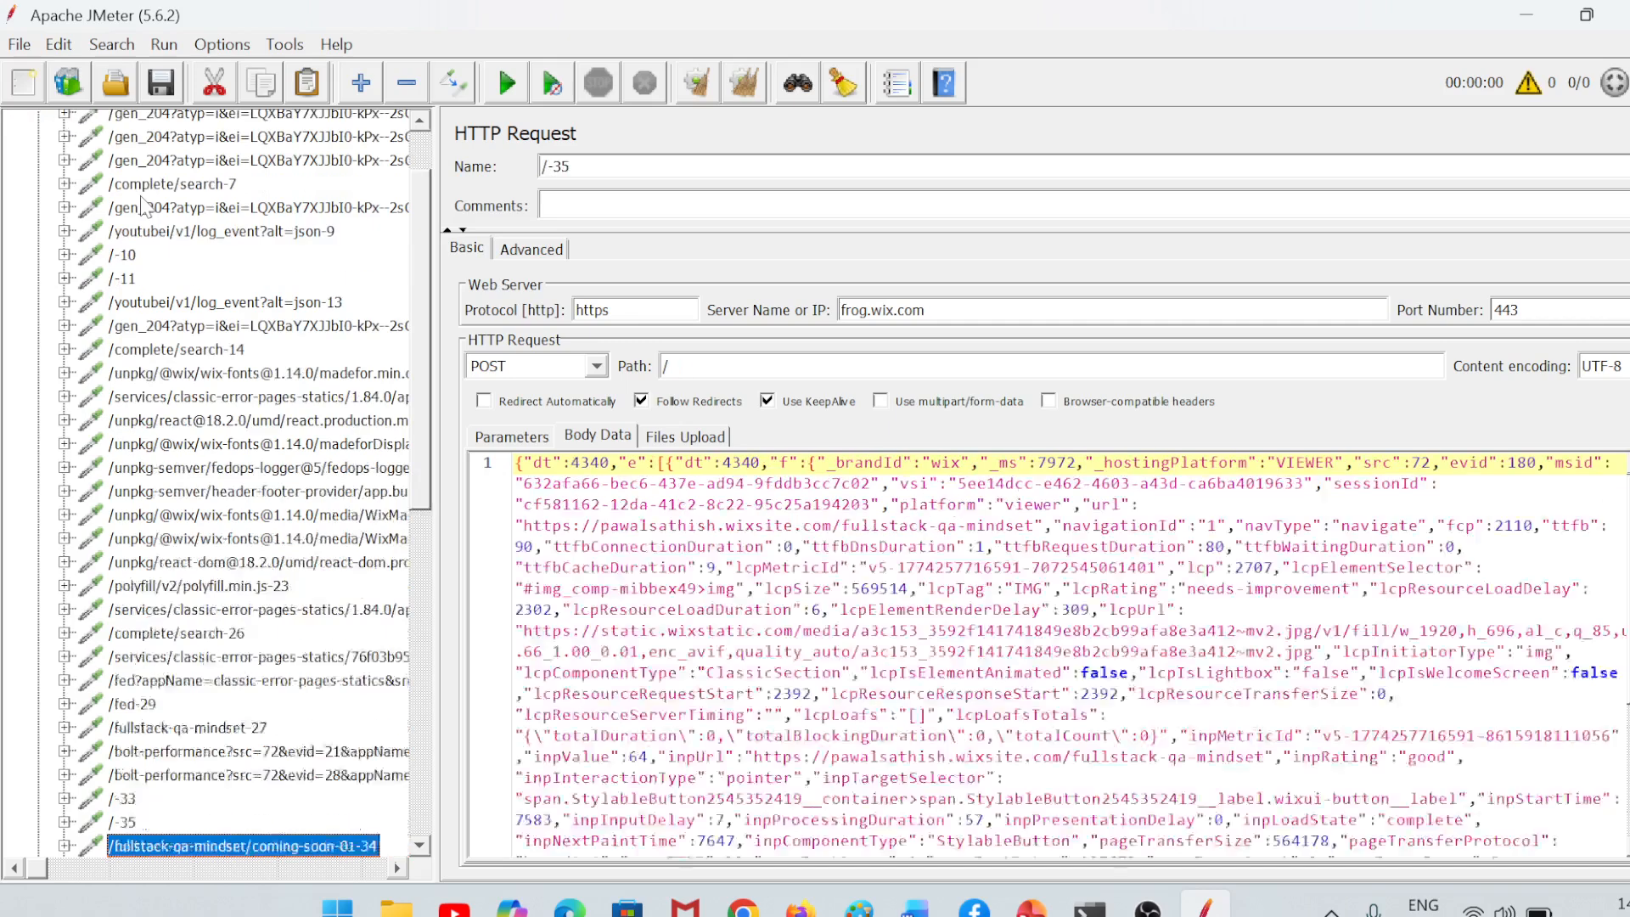
key(Down)
key(Down)
key(Down)
key(Down)
key(Down)
key(Down)
key(Down)
key(Down)
key(Down)
key(Up)
key(Up)
key(Up)
key(Up)
key(Up)
key(Up)
key(Up)
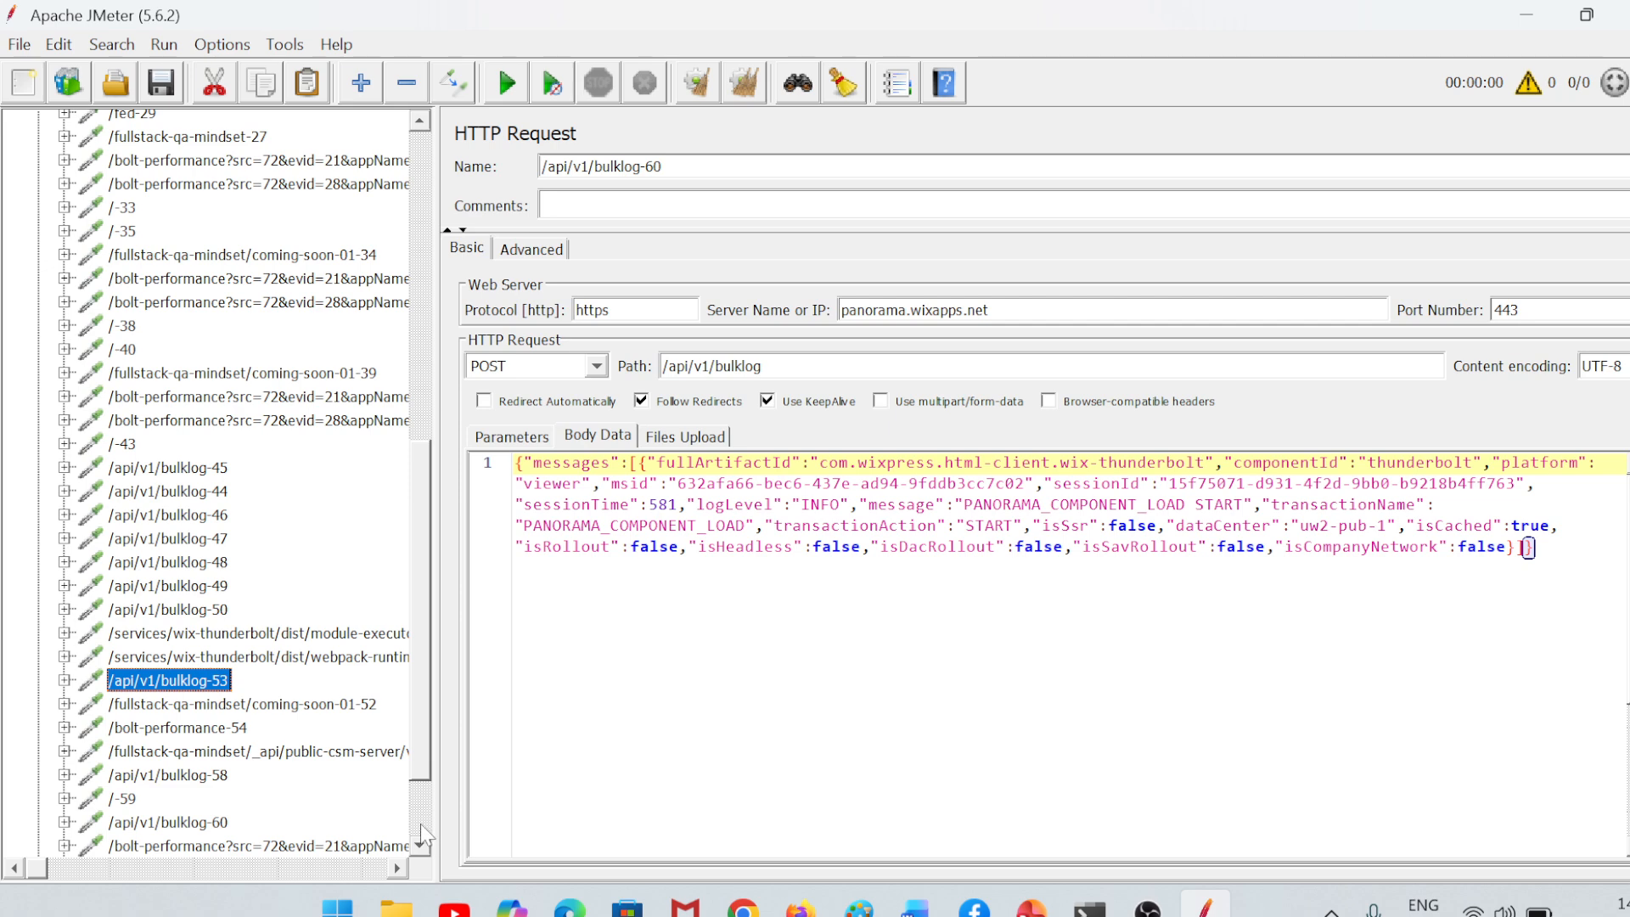
key(Up)
key(Up)
key(Up)
key(Up)
key(Up)
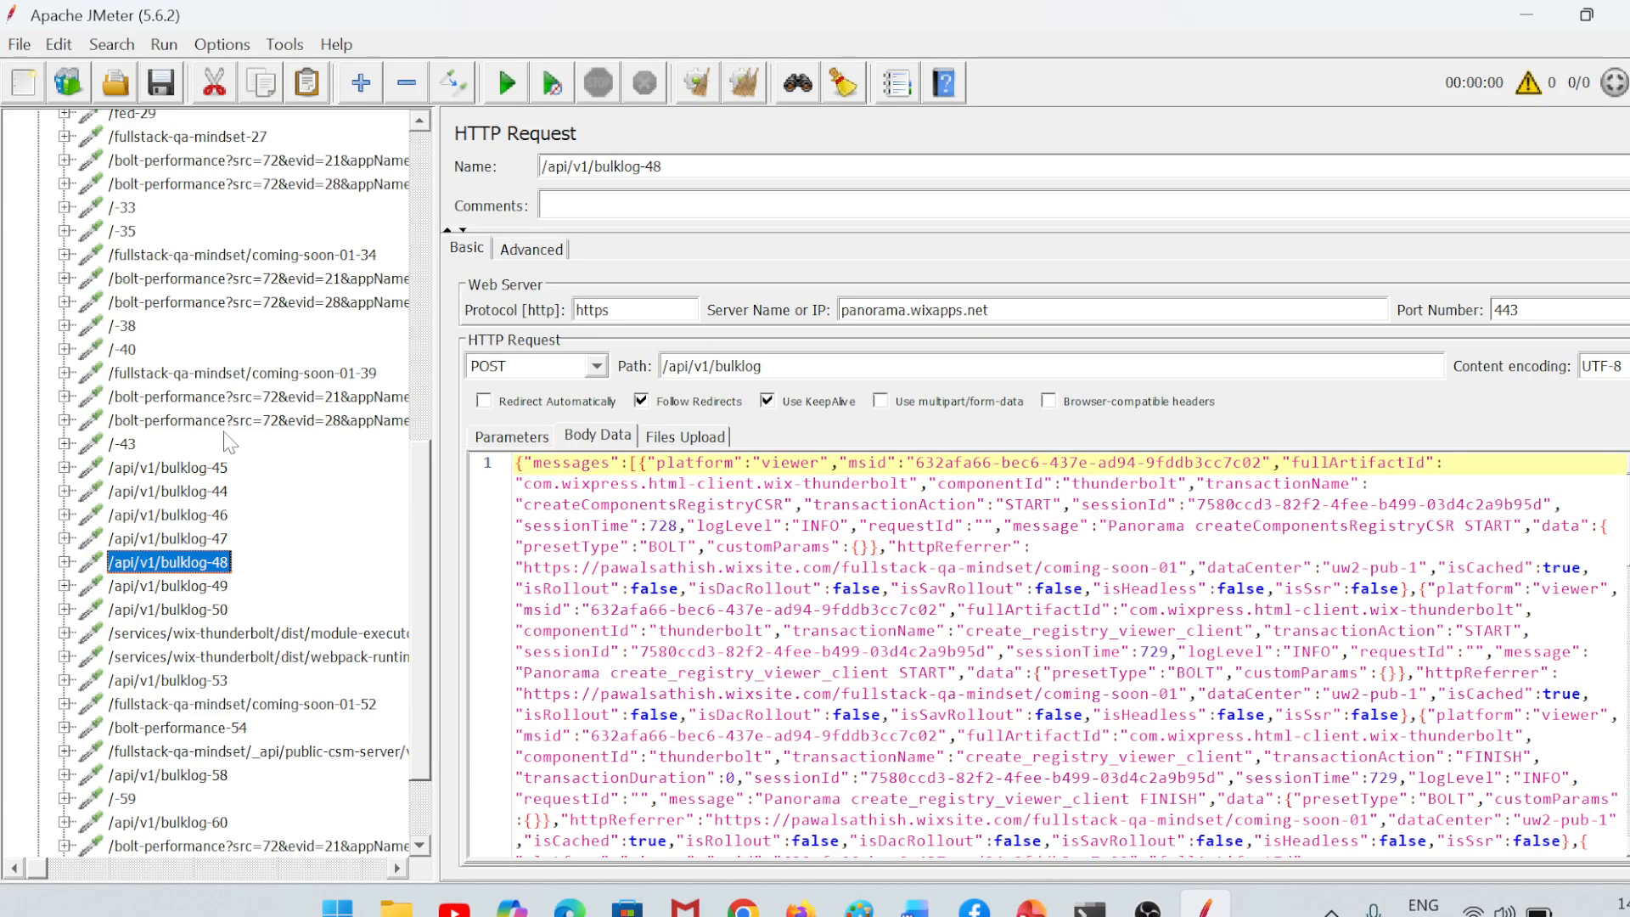
scroll(146, 382, down, 2)
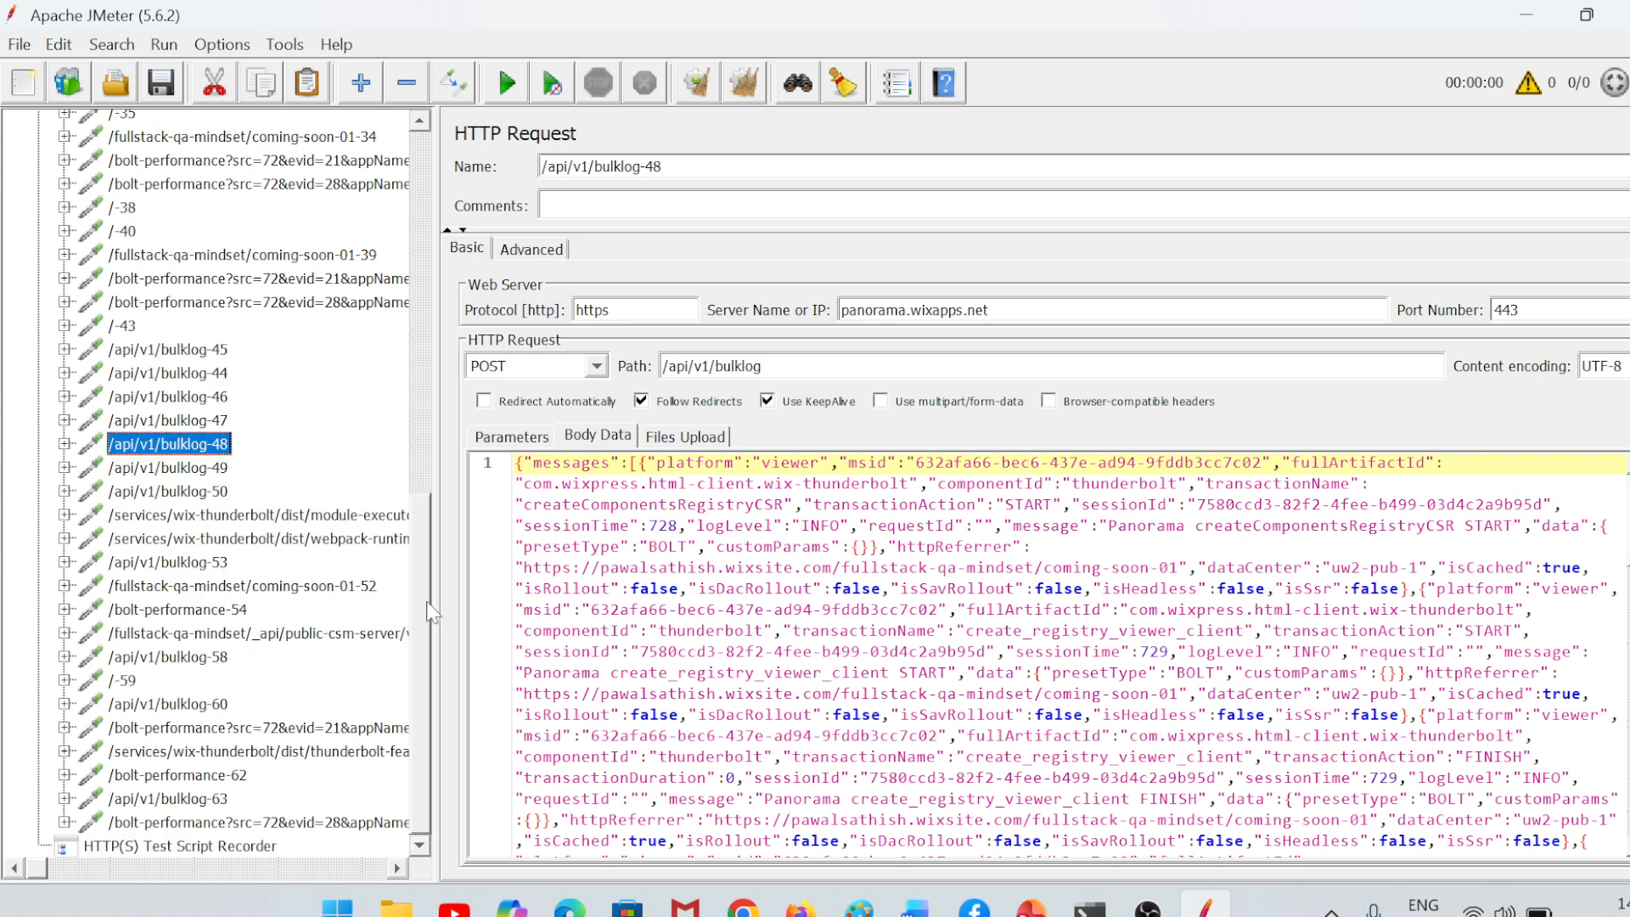
Step: Remove all recorded requests from the first /gen_204 entry below Demo through /fed-29 from the Thread Group
drag(424, 511, 422, 148)
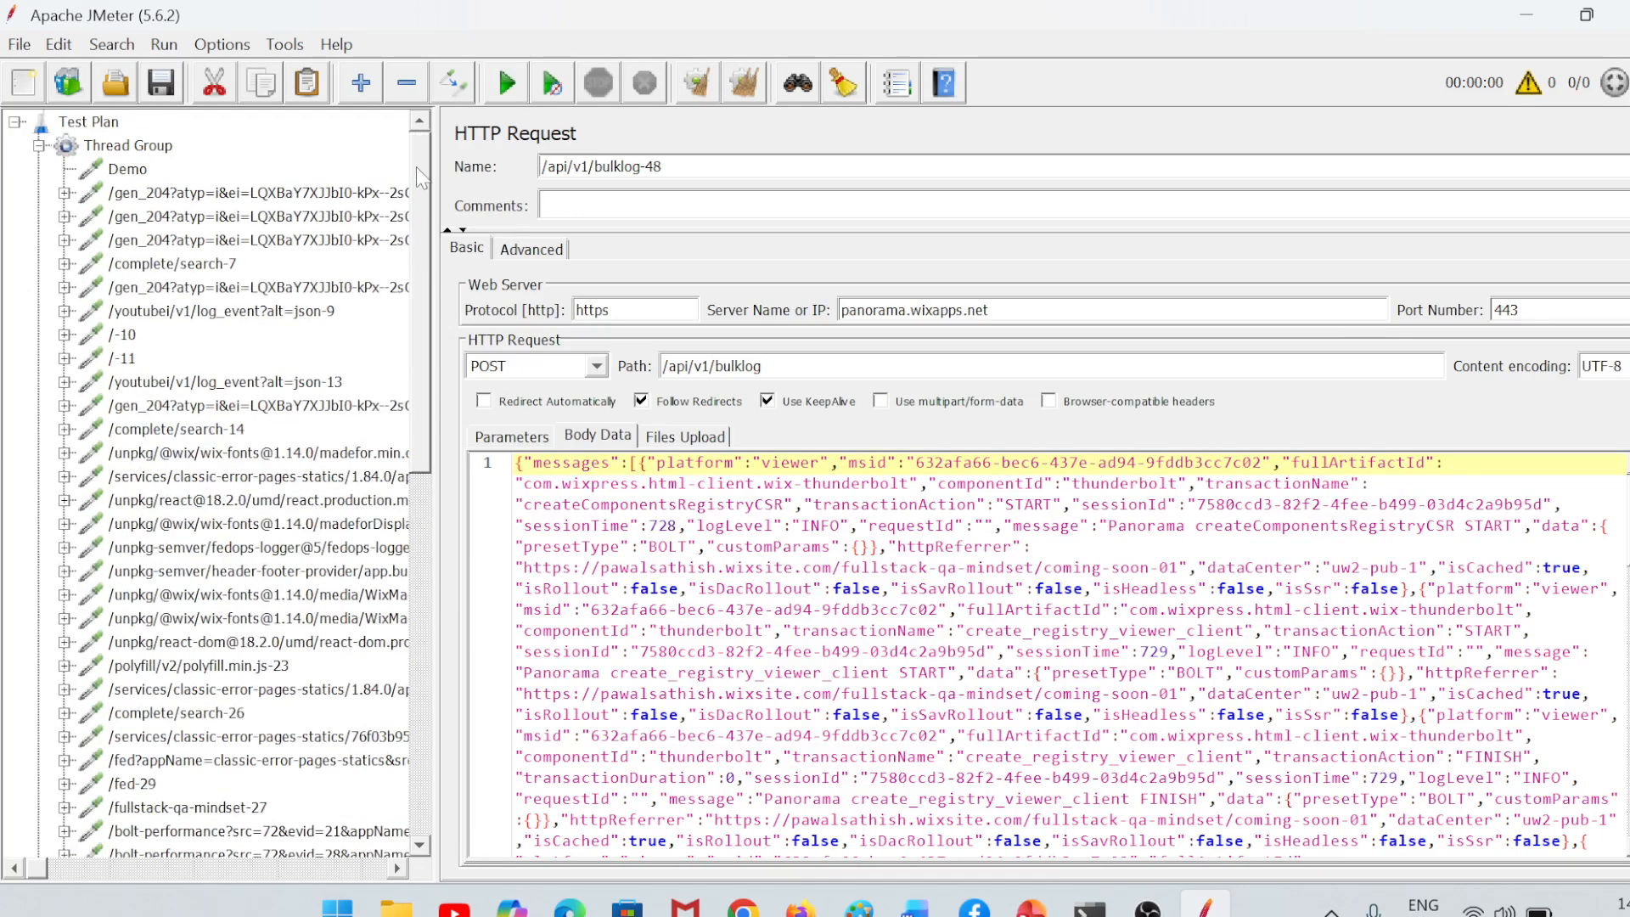
click(219, 193)
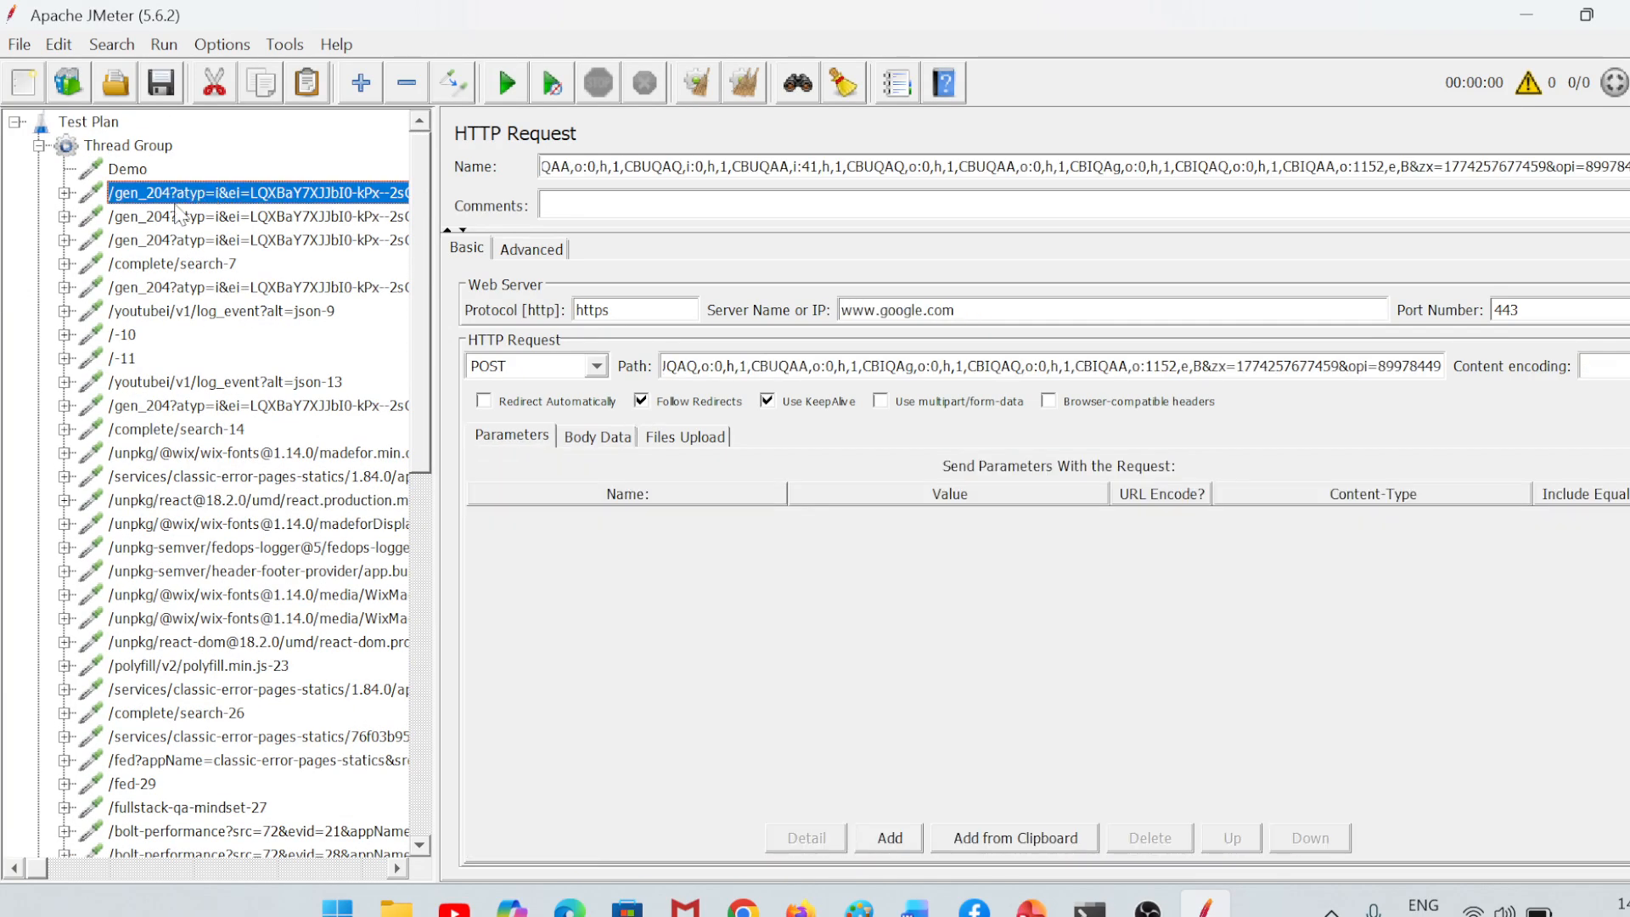
key(shift+Down)
key(shift+Down)
key(shift+Down)
key(shift+Down)
key(shift+Down)
key(shift+Down)
key(shift+Down)
key(shift+Down)
key(shift+Down)
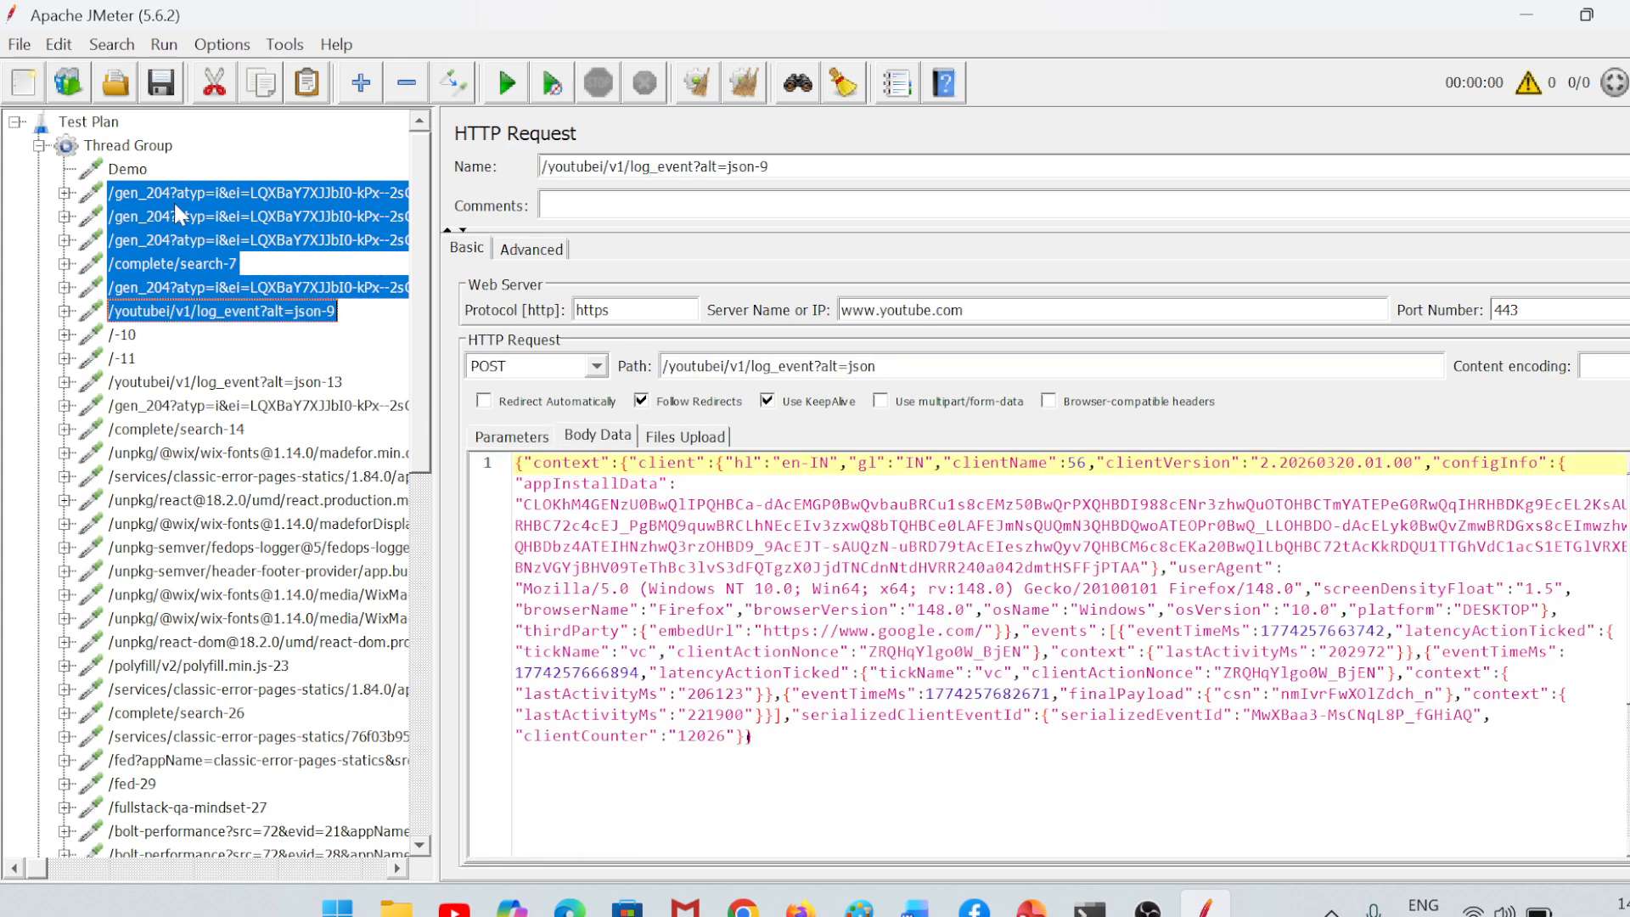
key(shift+Down)
key(shift+Down)
key(shift+Down)
key(shift+Down)
key(shift+Down)
key(shift+Down)
key(shift+Down)
key(shift+Down)
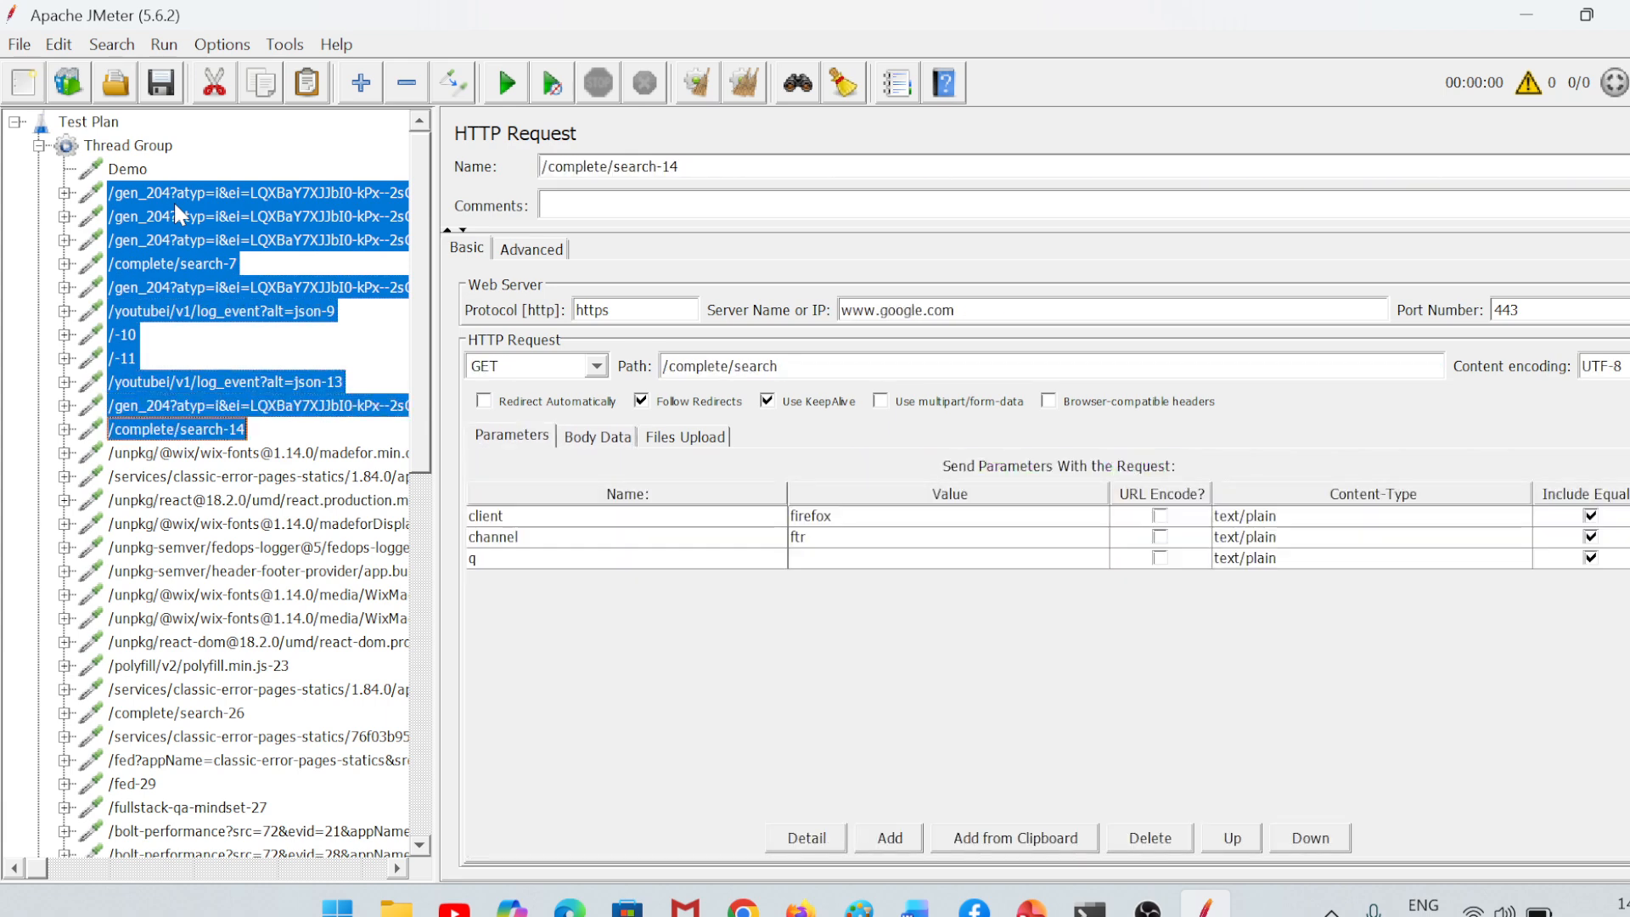
key(shift+Down)
key(shift+Down)
key(shift+Down)
key(shift+Down)
key(shift+Down)
key(shift+Down)
key(shift+Down)
key(shift+Down)
key(shift+Down)
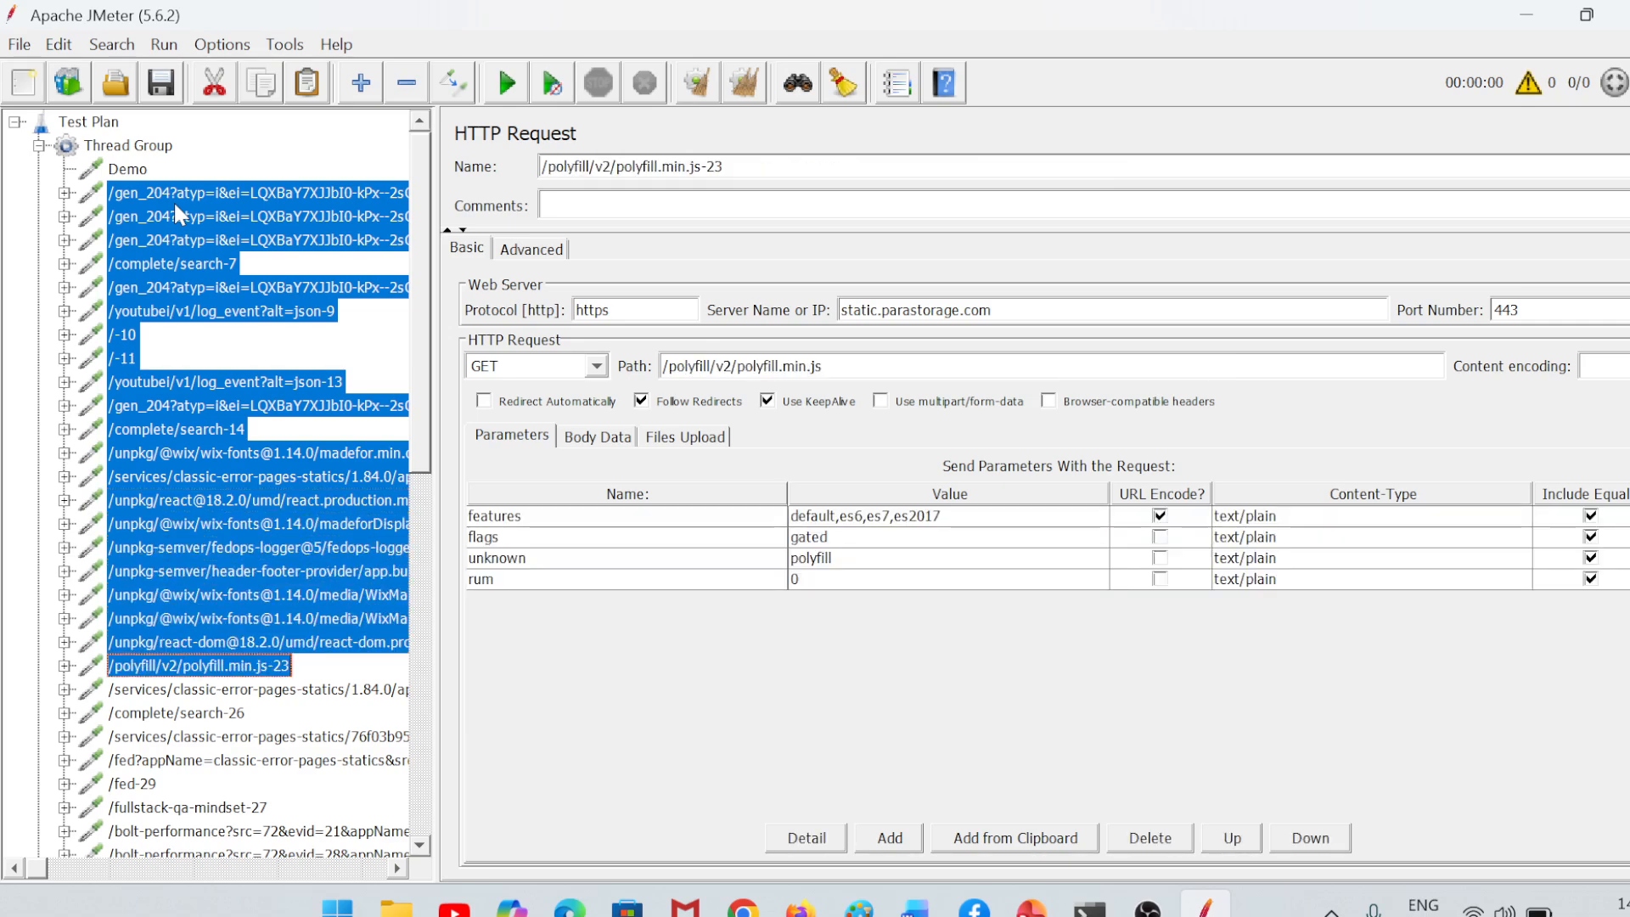
key(shift+Up)
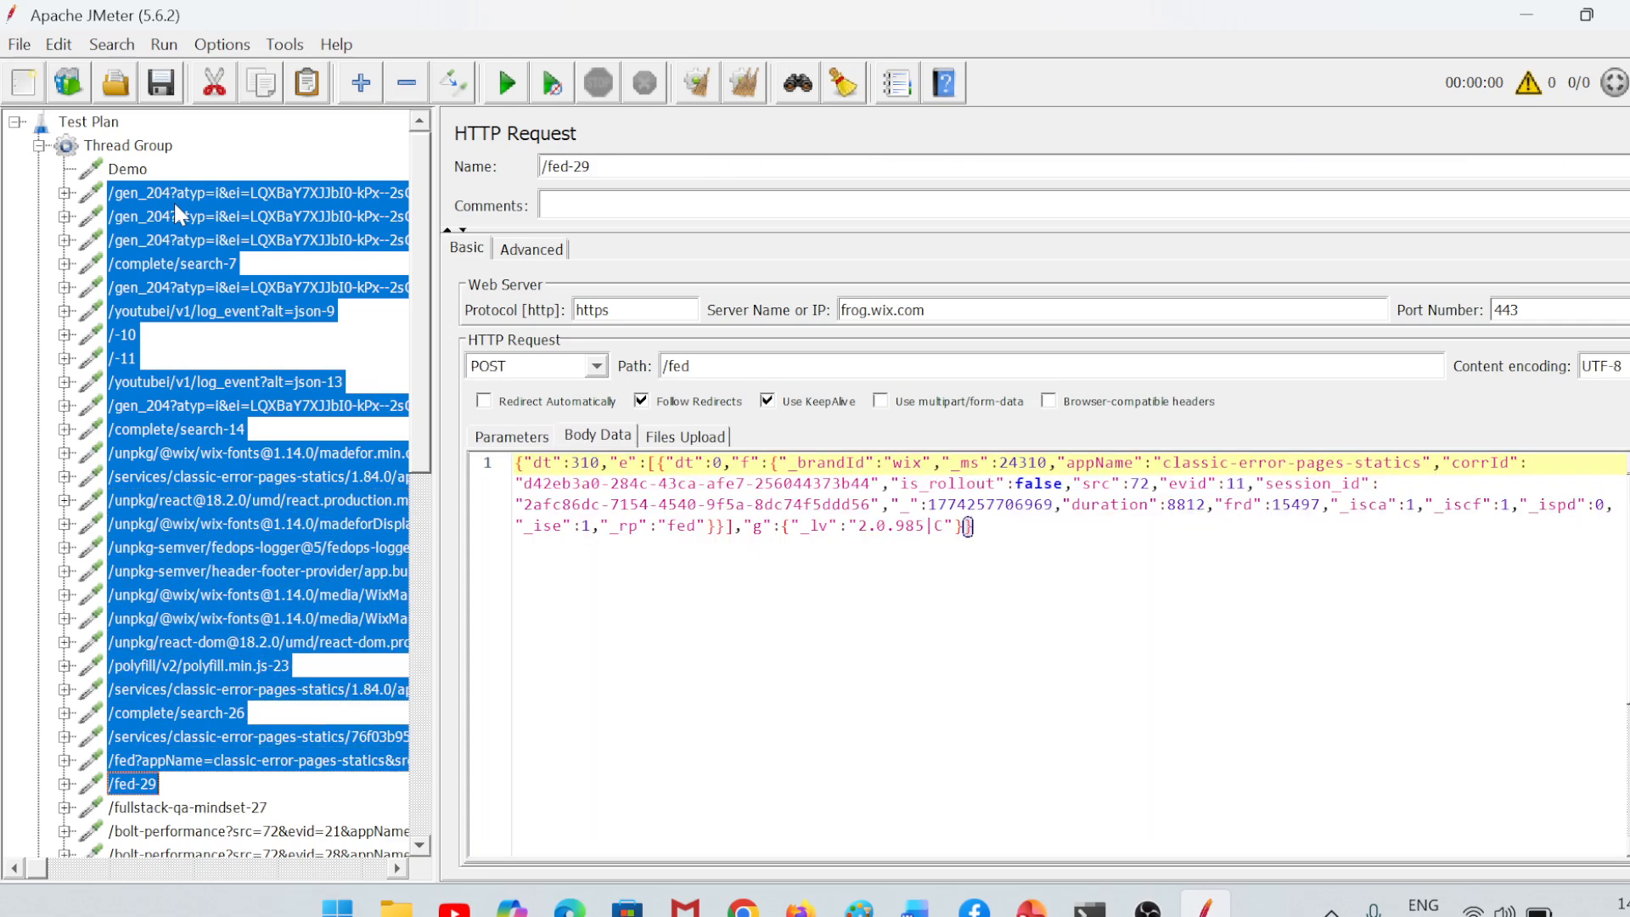
right_click(240, 531)
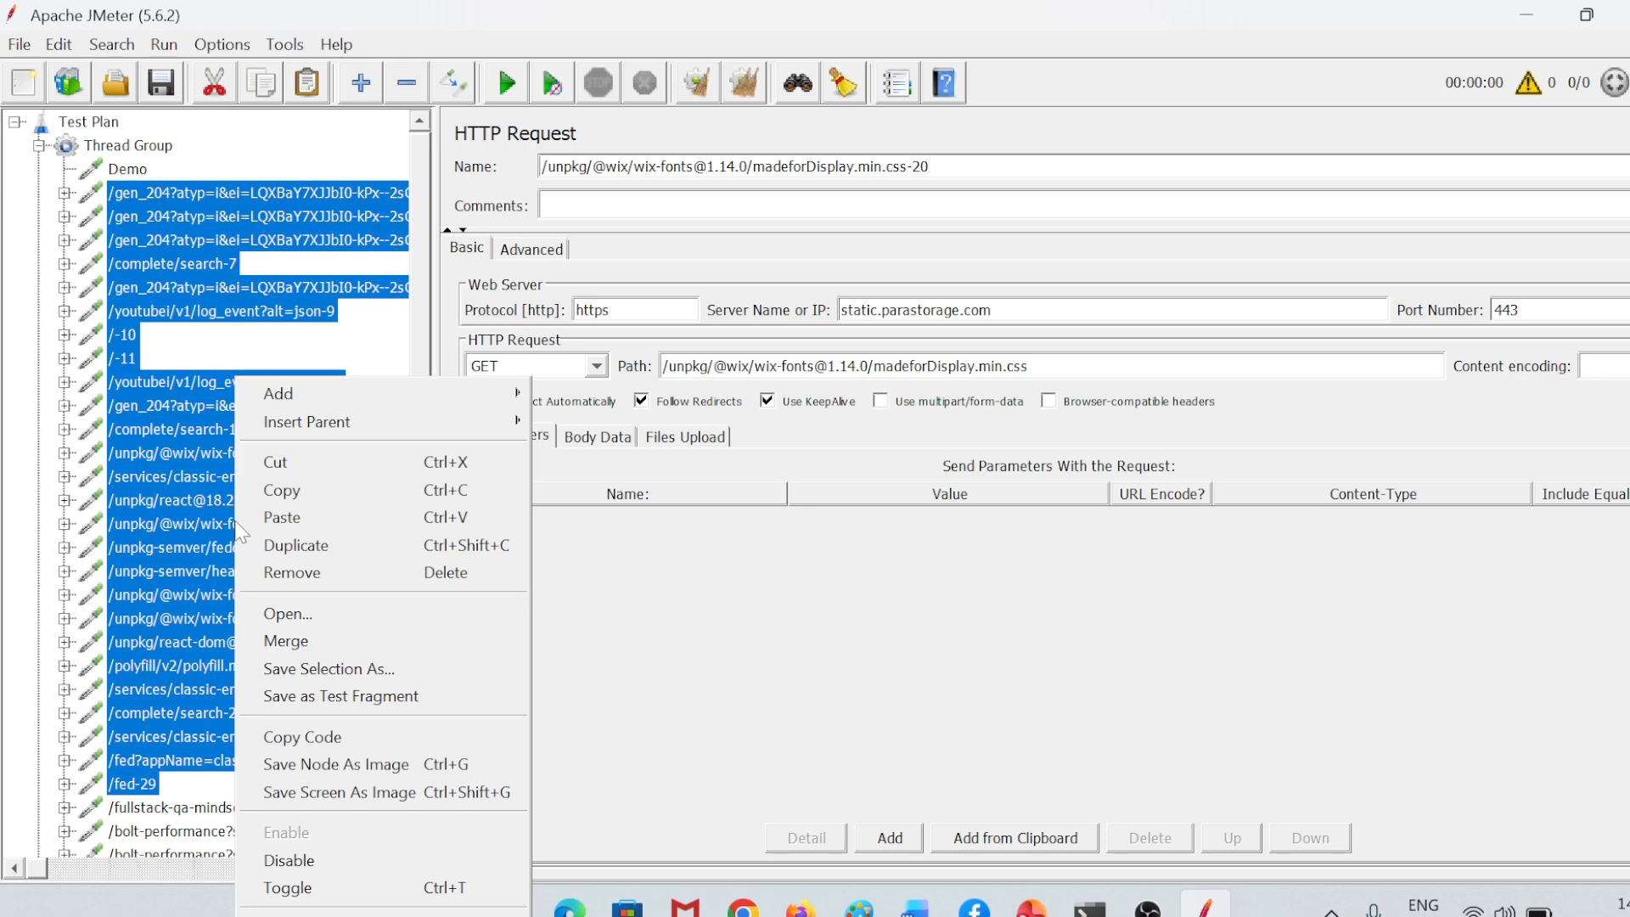
click(363, 574)
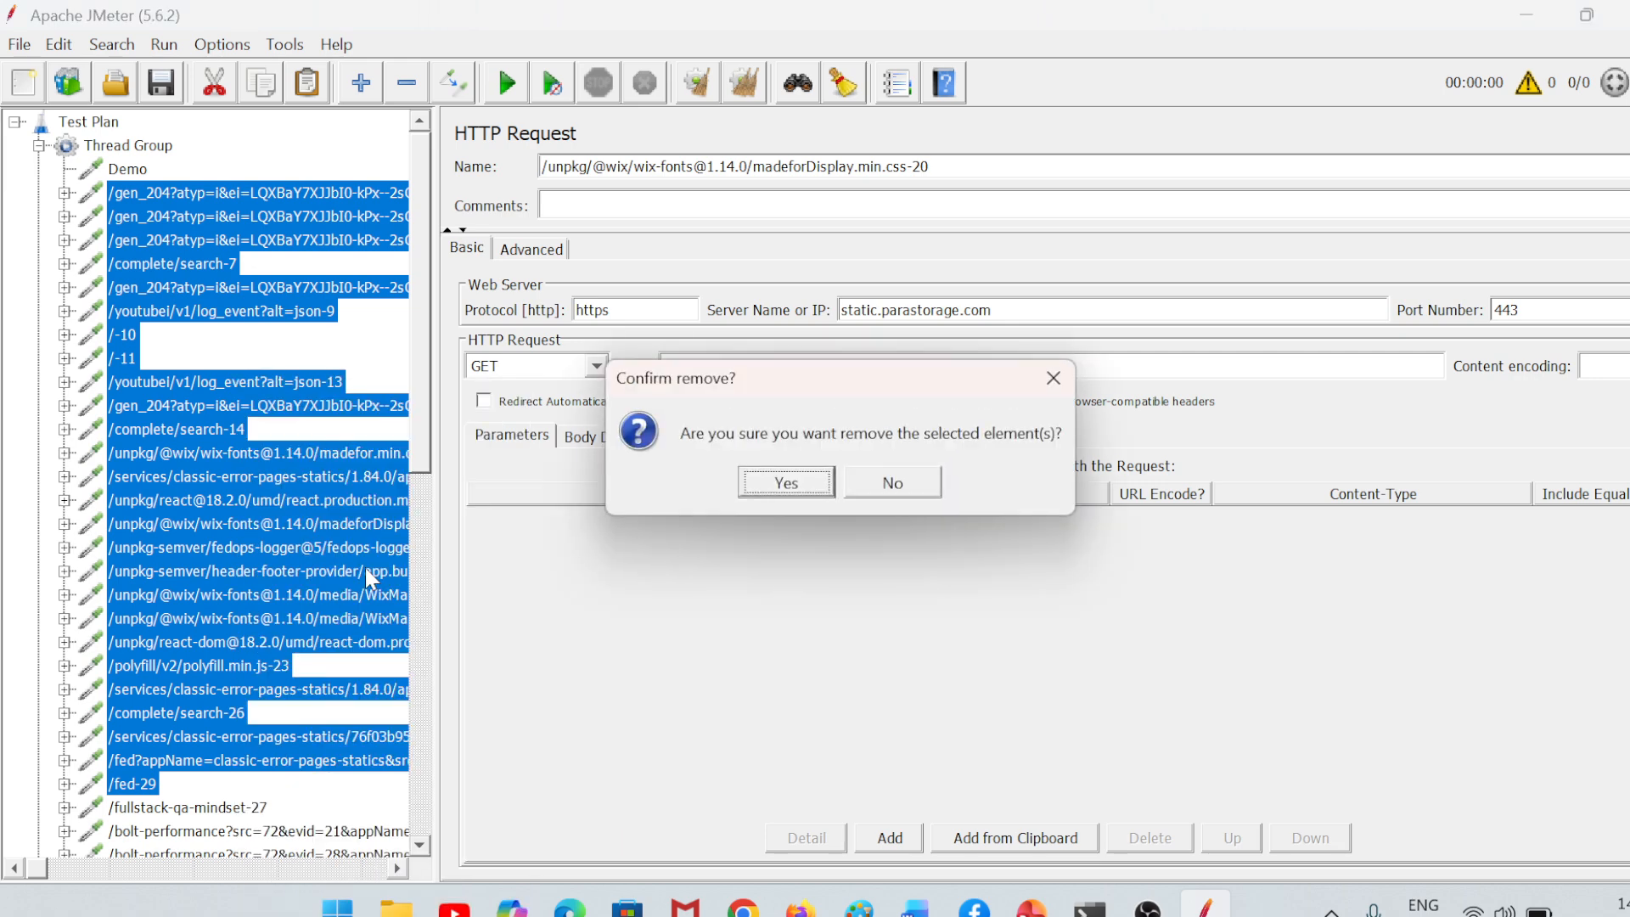
click(775, 484)
Step: Remove the recorded requests from the /bolt-performance entry just below /fullstack-qa-mindset-27 through /-40
click(197, 220)
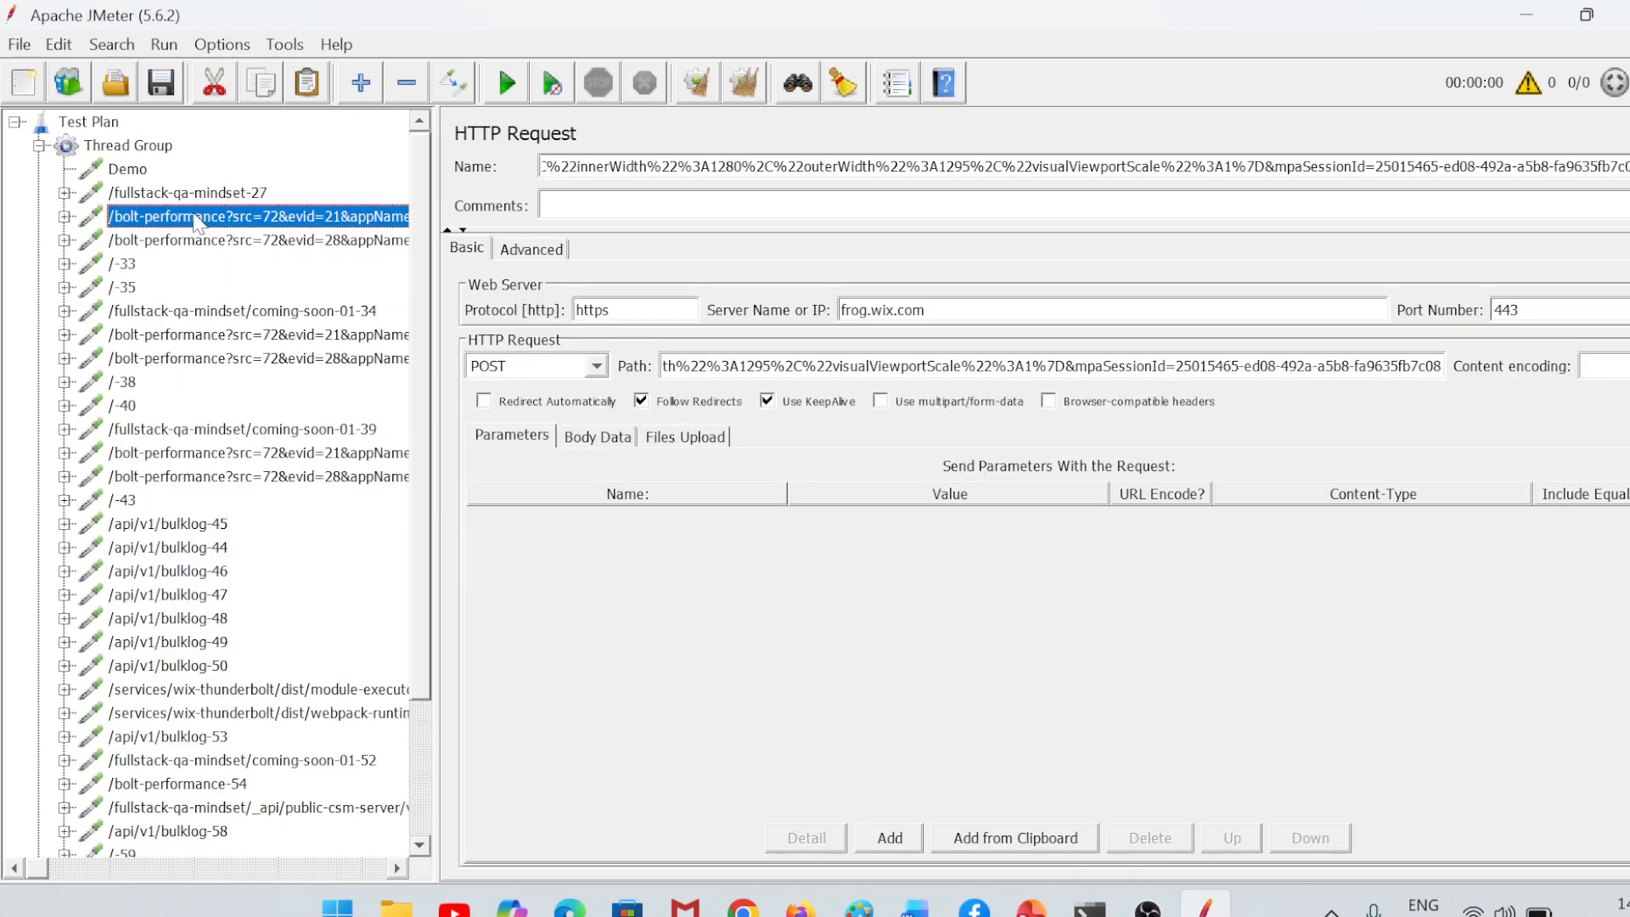
key(shift+Down)
key(shift+Down)
key(shift+Down)
key(shift+Down)
key(shift+Down)
key(shift+Down)
key(shift+Down)
key(shift+Down)
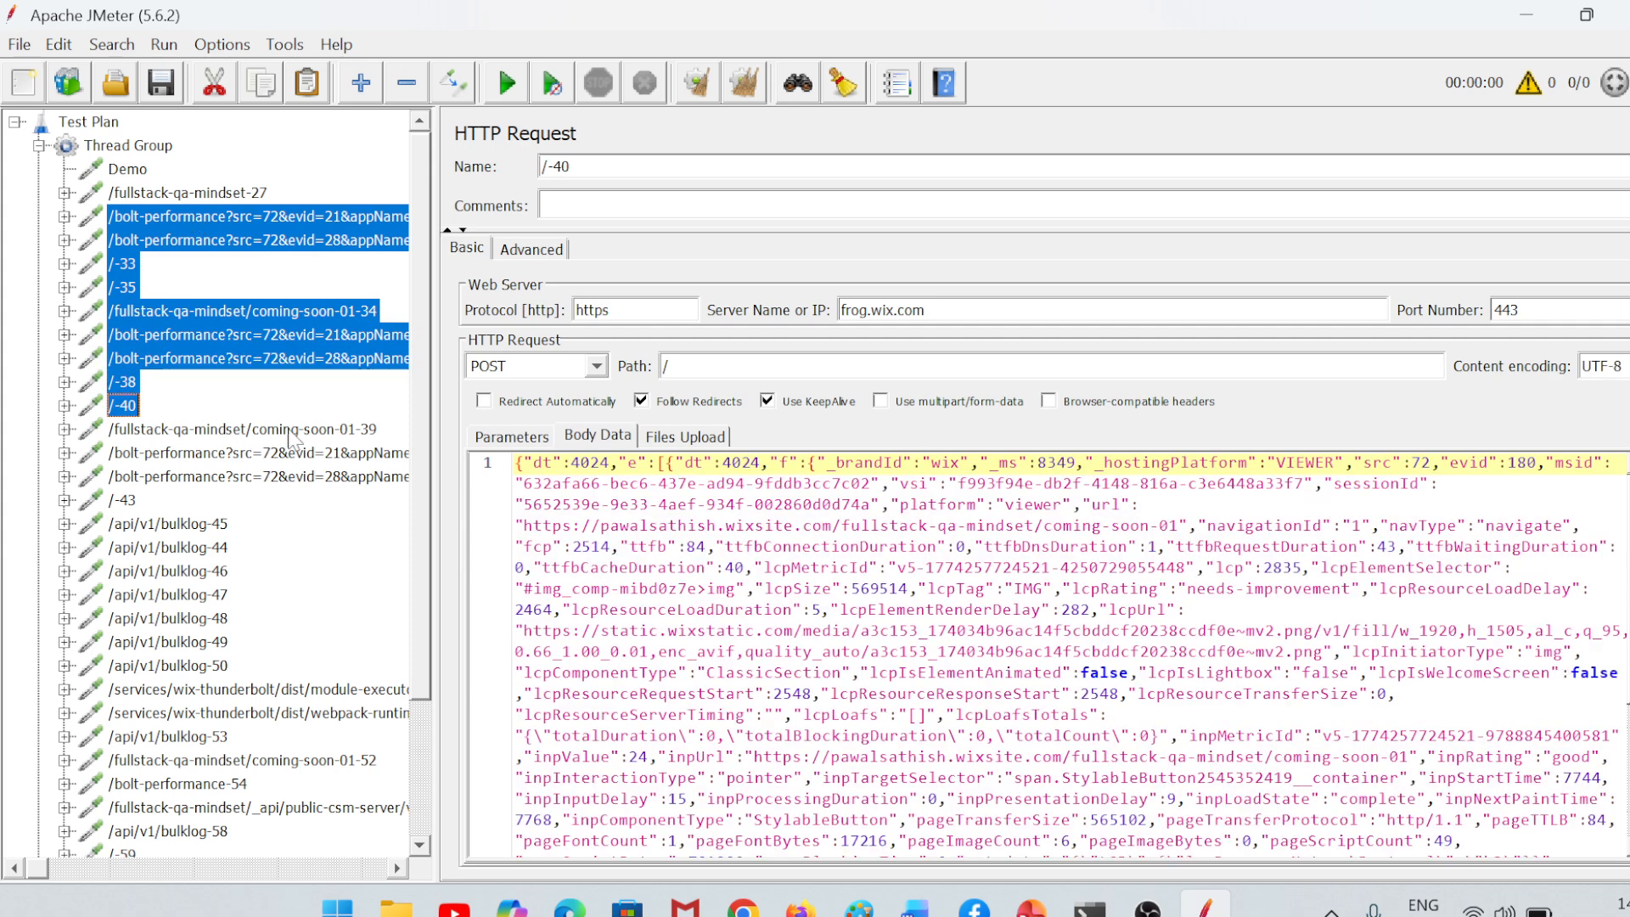
right_click(139, 357)
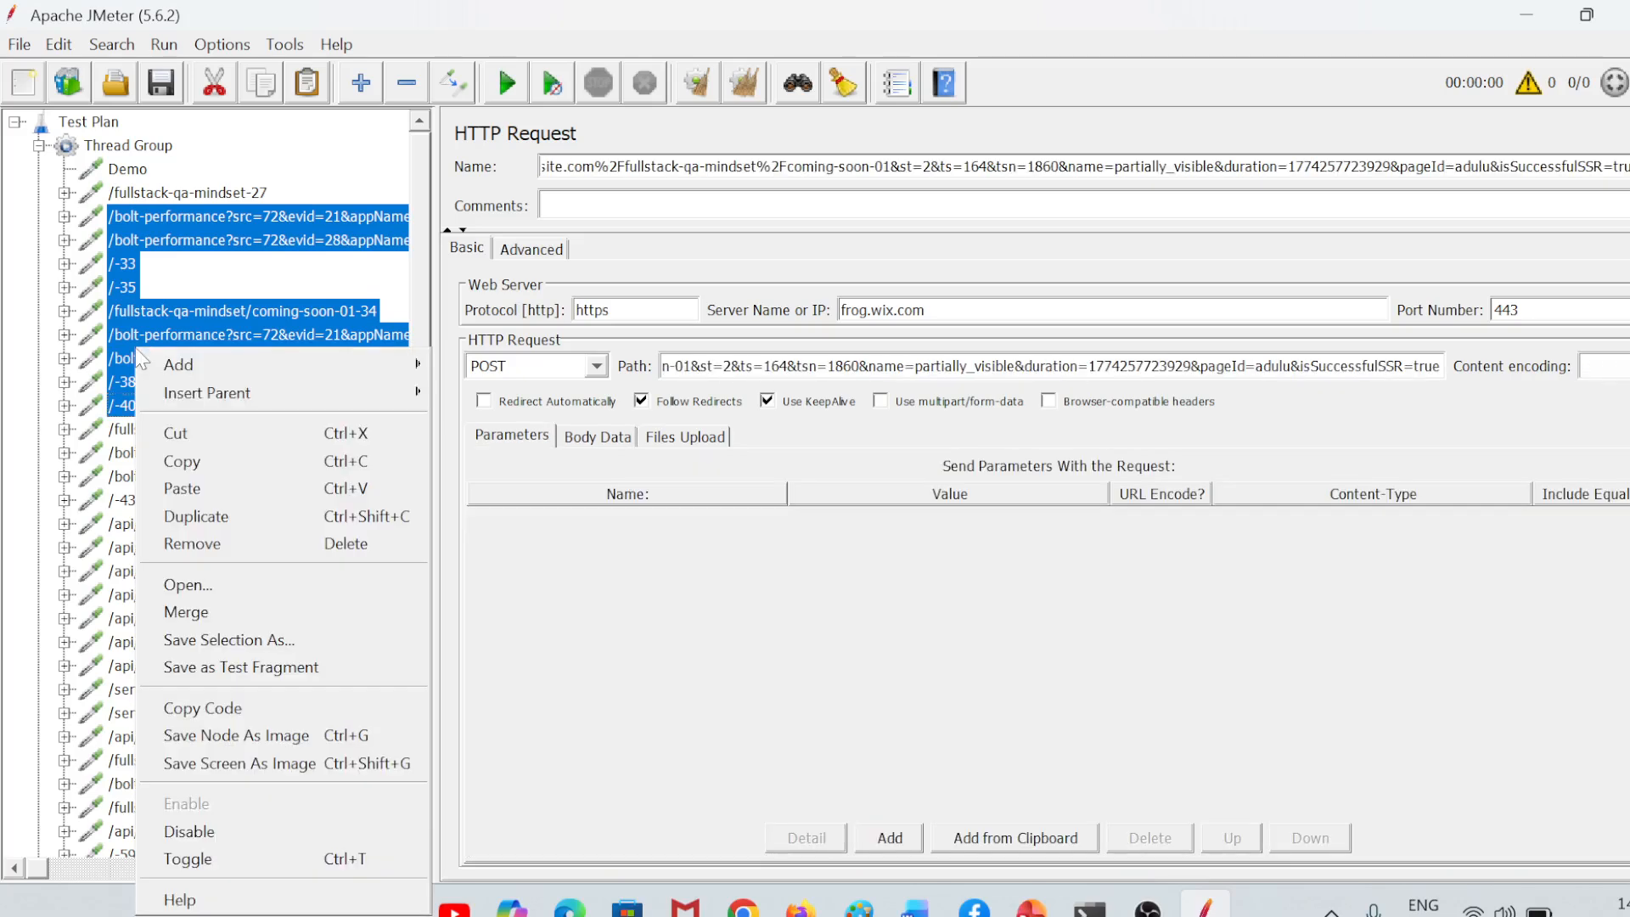
click(208, 544)
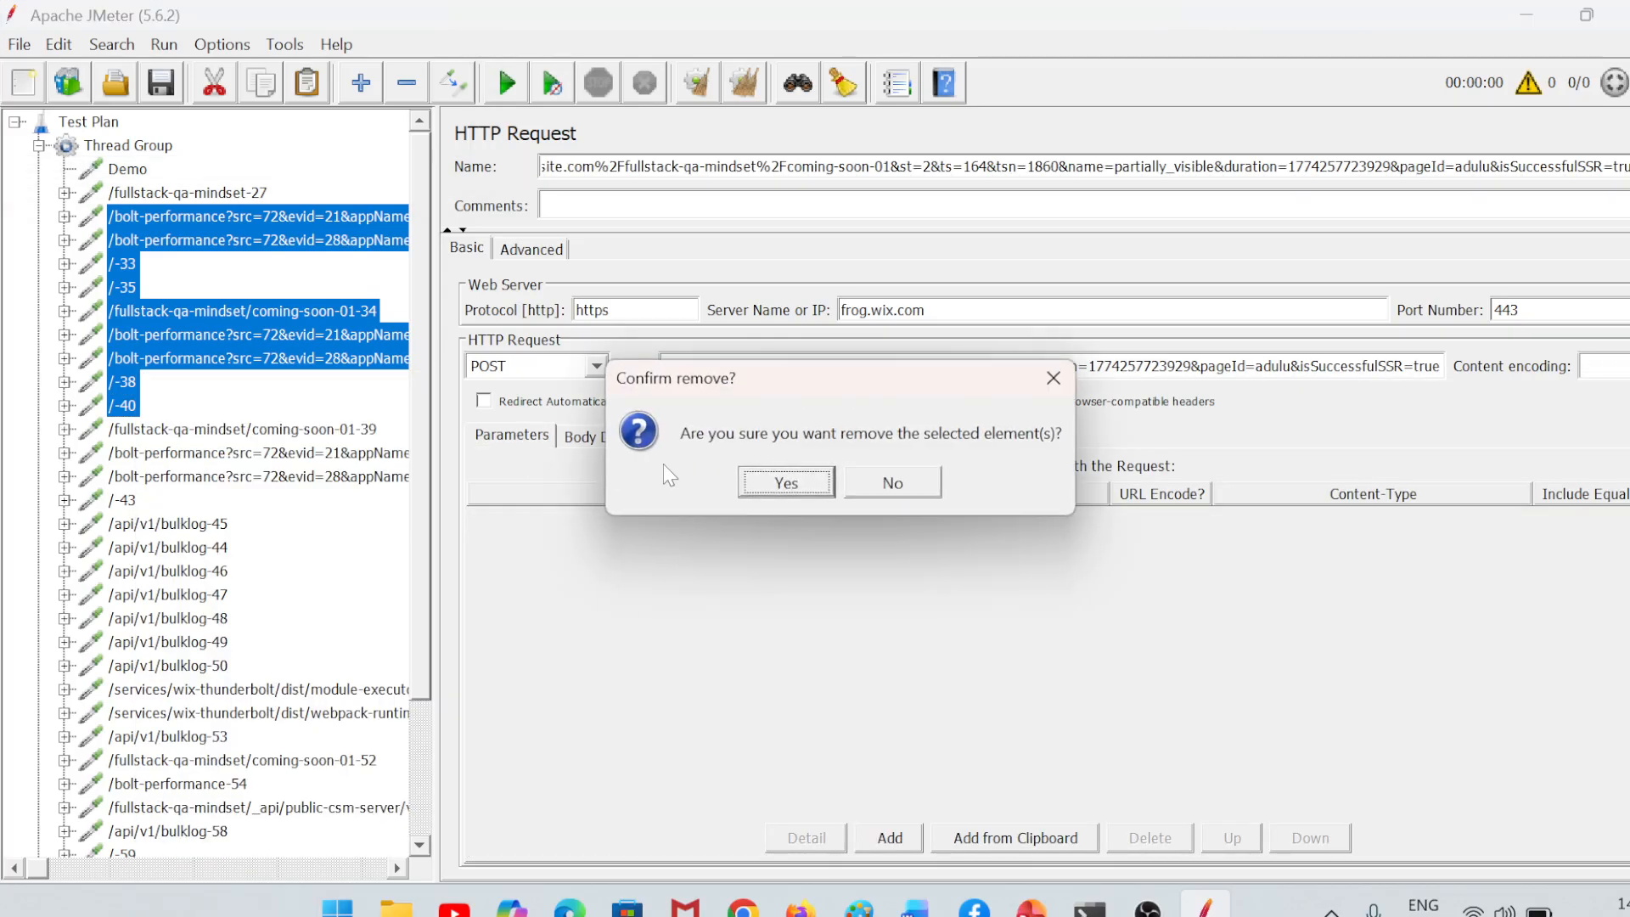
click(783, 481)
Step: Remove every recorded request below /fullstack-qa-mindset/coming-soon-01-39 through the last /bolt-performance entry in the Thread Group
click(197, 240)
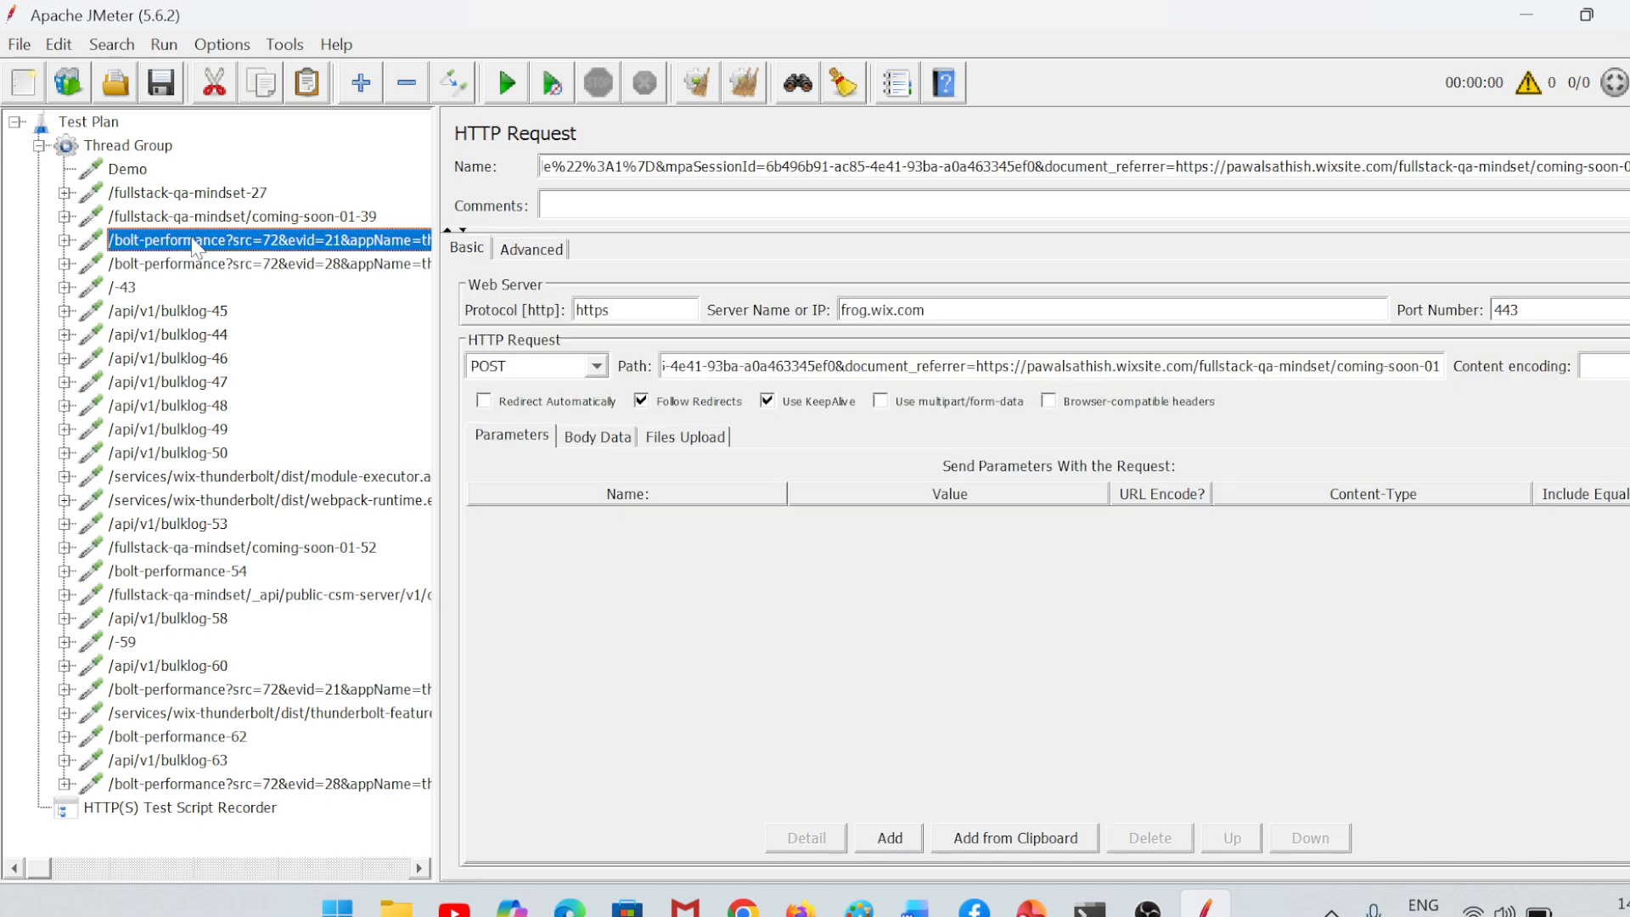
key(shift+Down)
key(shift+Down)
key(shift+Down)
key(shift+Down)
key(shift+Down)
key(shift+Down)
key(shift+Down)
key(shift+Down)
key(shift+Down)
key(shift+Down)
key(shift+Down)
key(shift+Down)
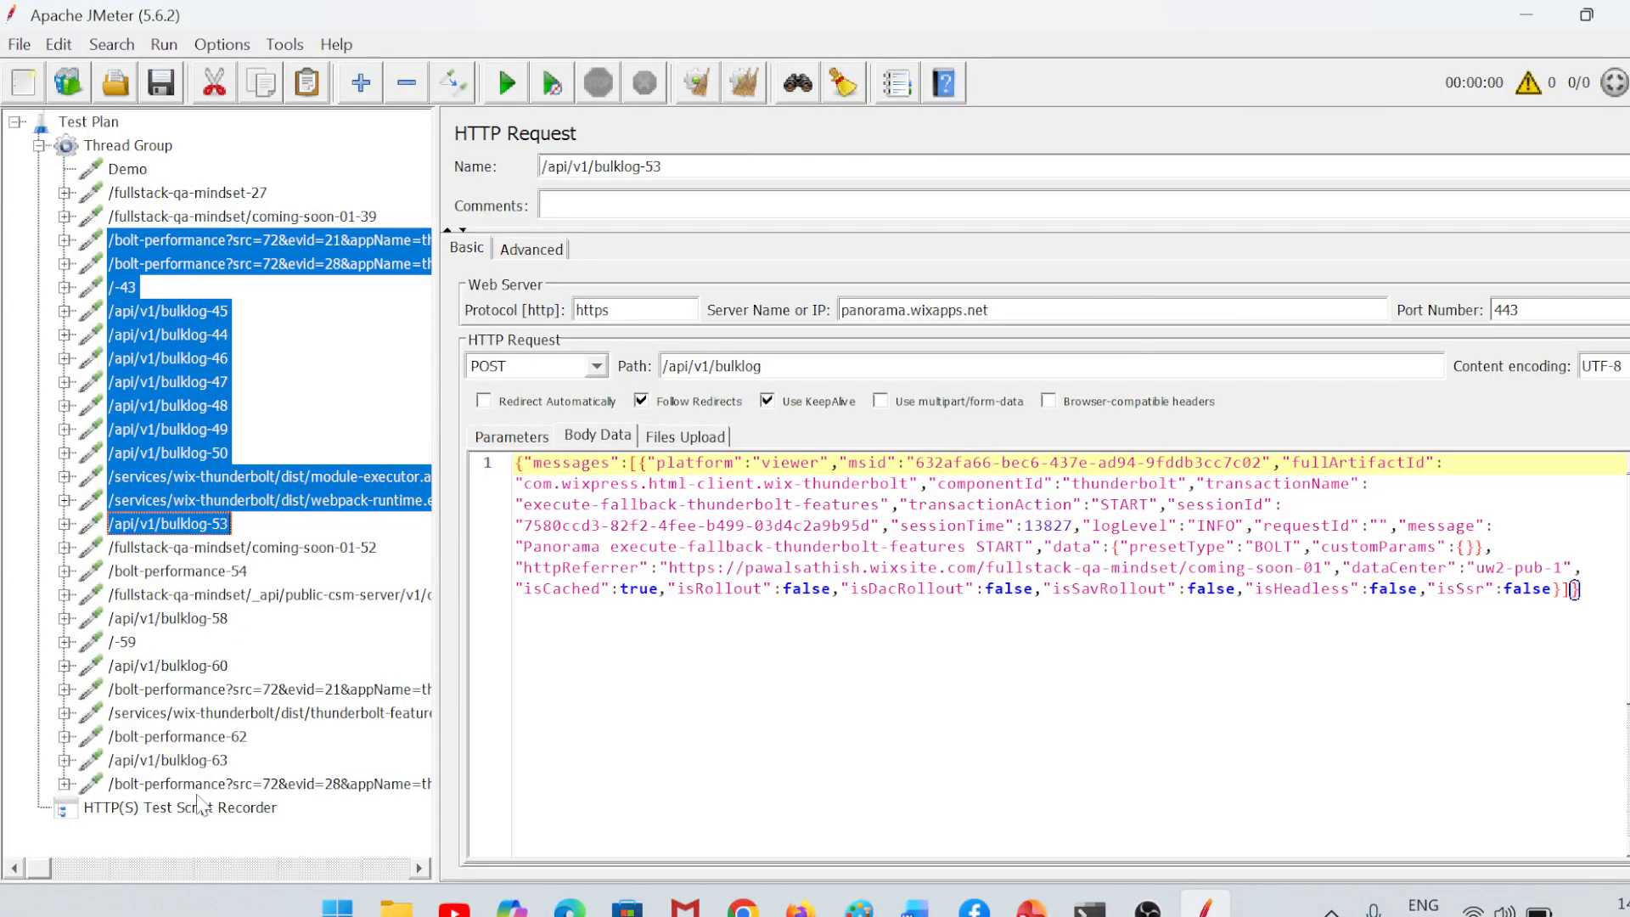
shift+click(193, 788)
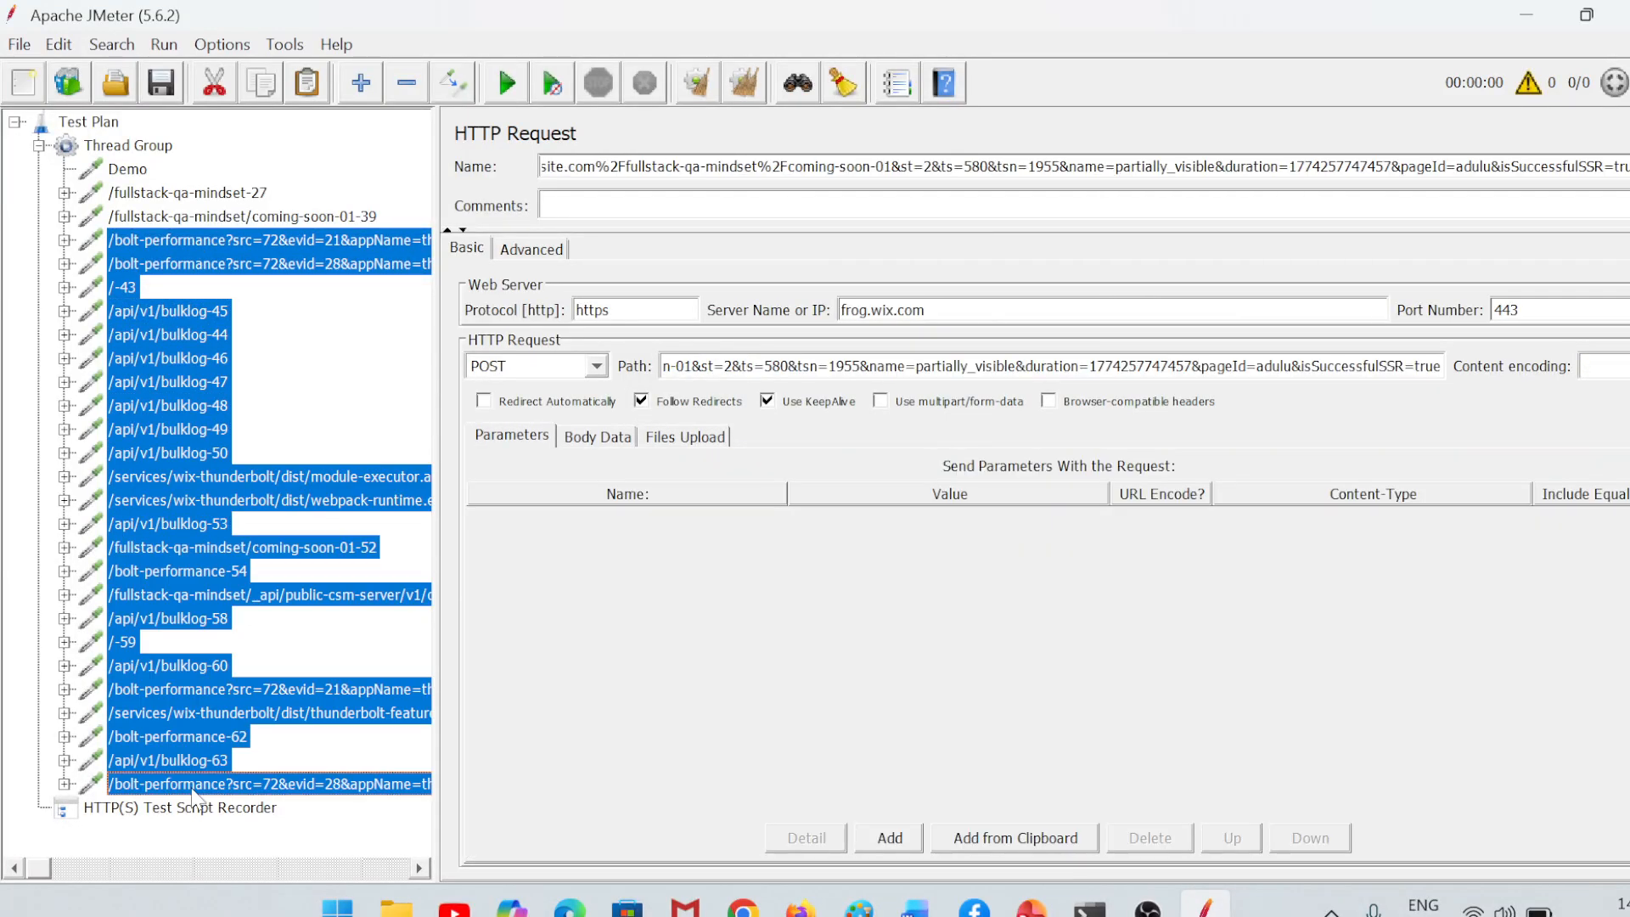
right_click(147, 516)
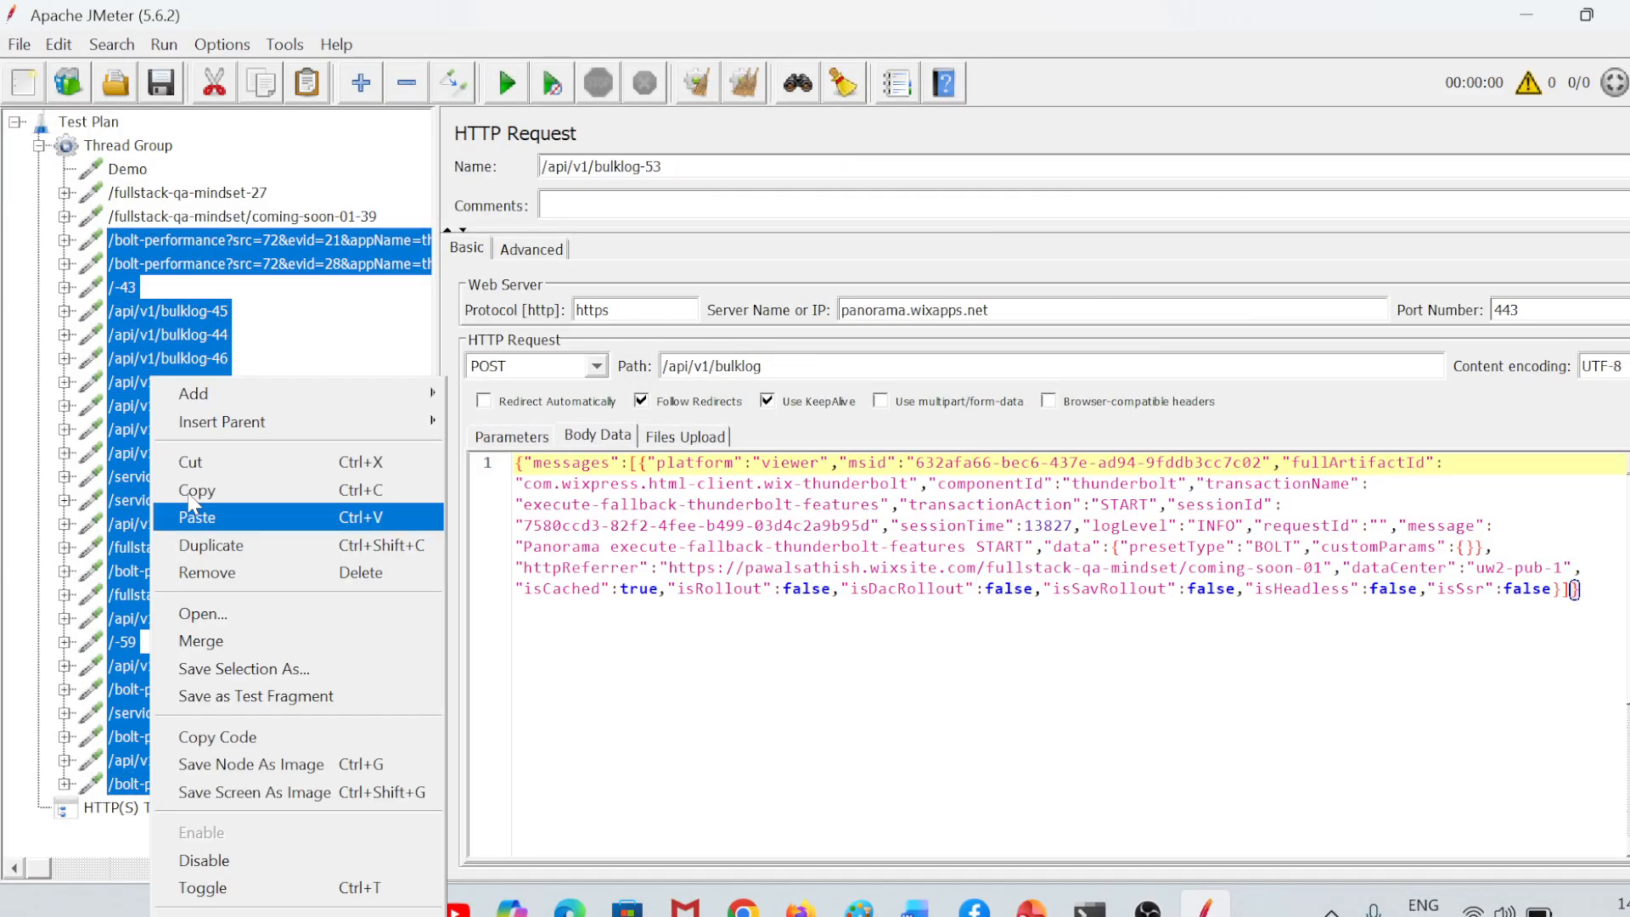
click(245, 576)
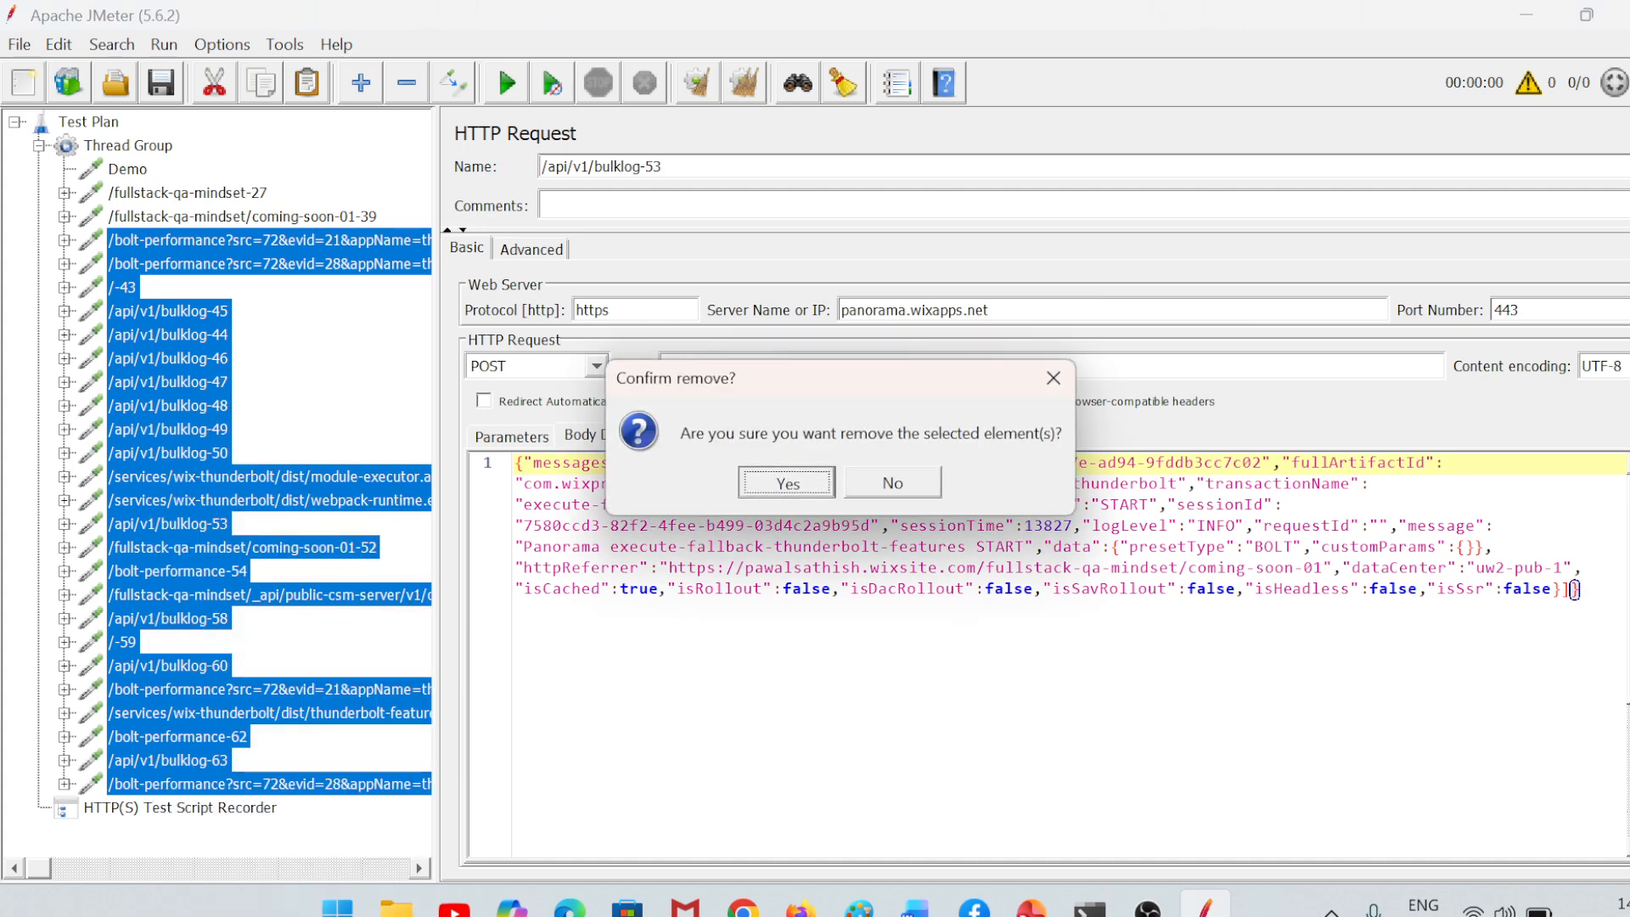
click(776, 472)
Step: Review the server and path of the /fullstack-qa-mindset-27 and coming-soon-01-39 requests, and check what is nested under the first one
click(159, 194)
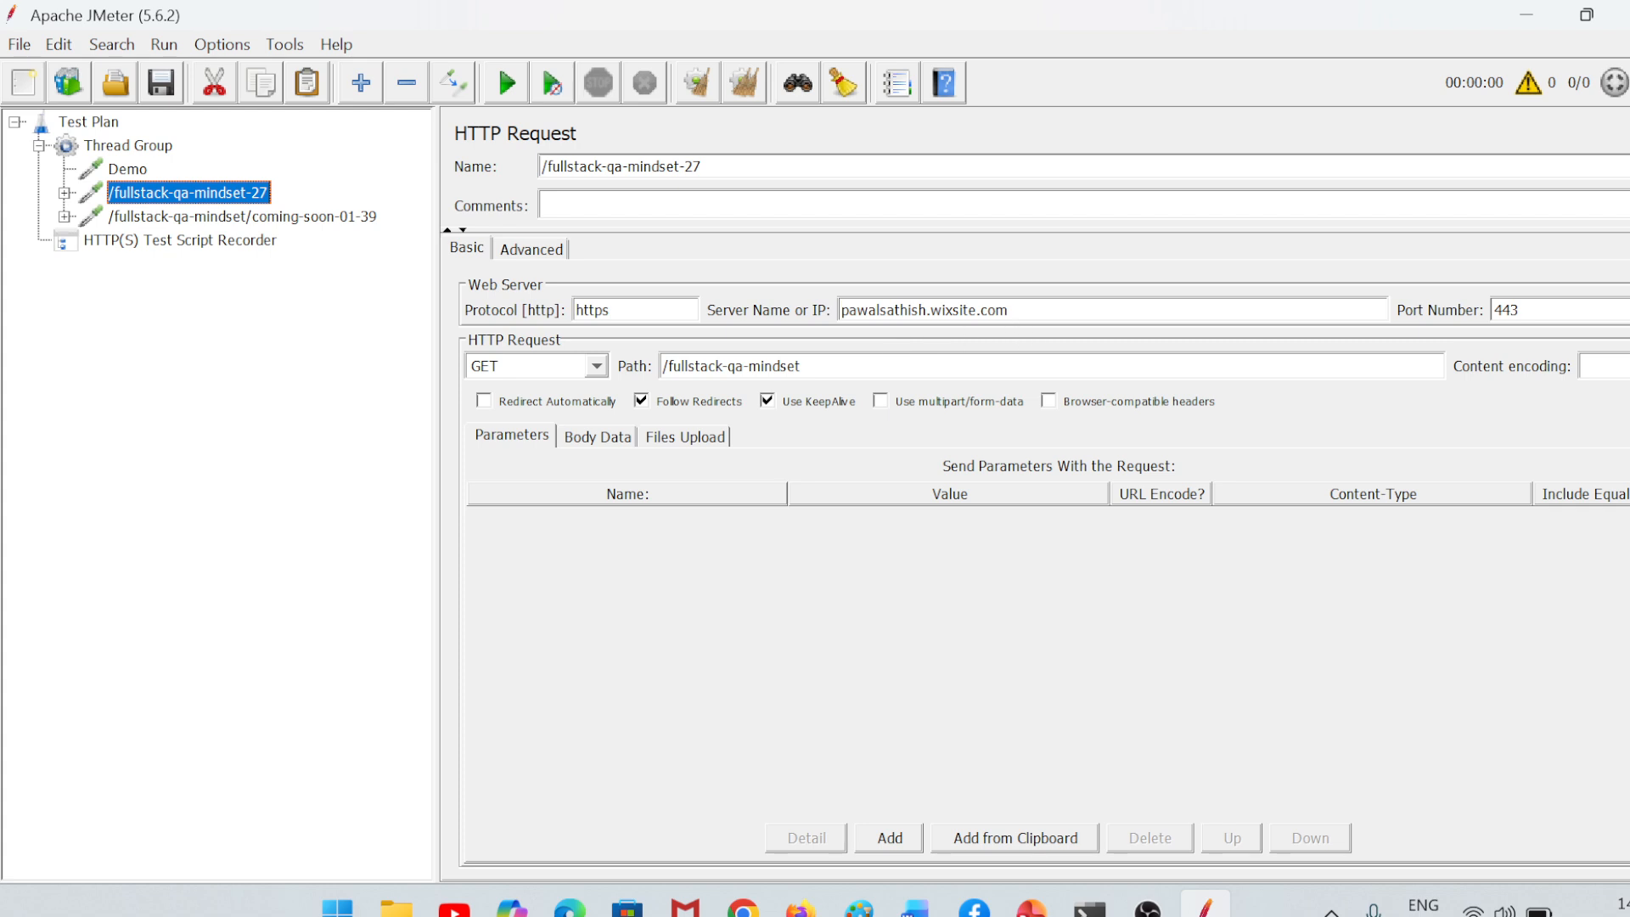
click(801, 365)
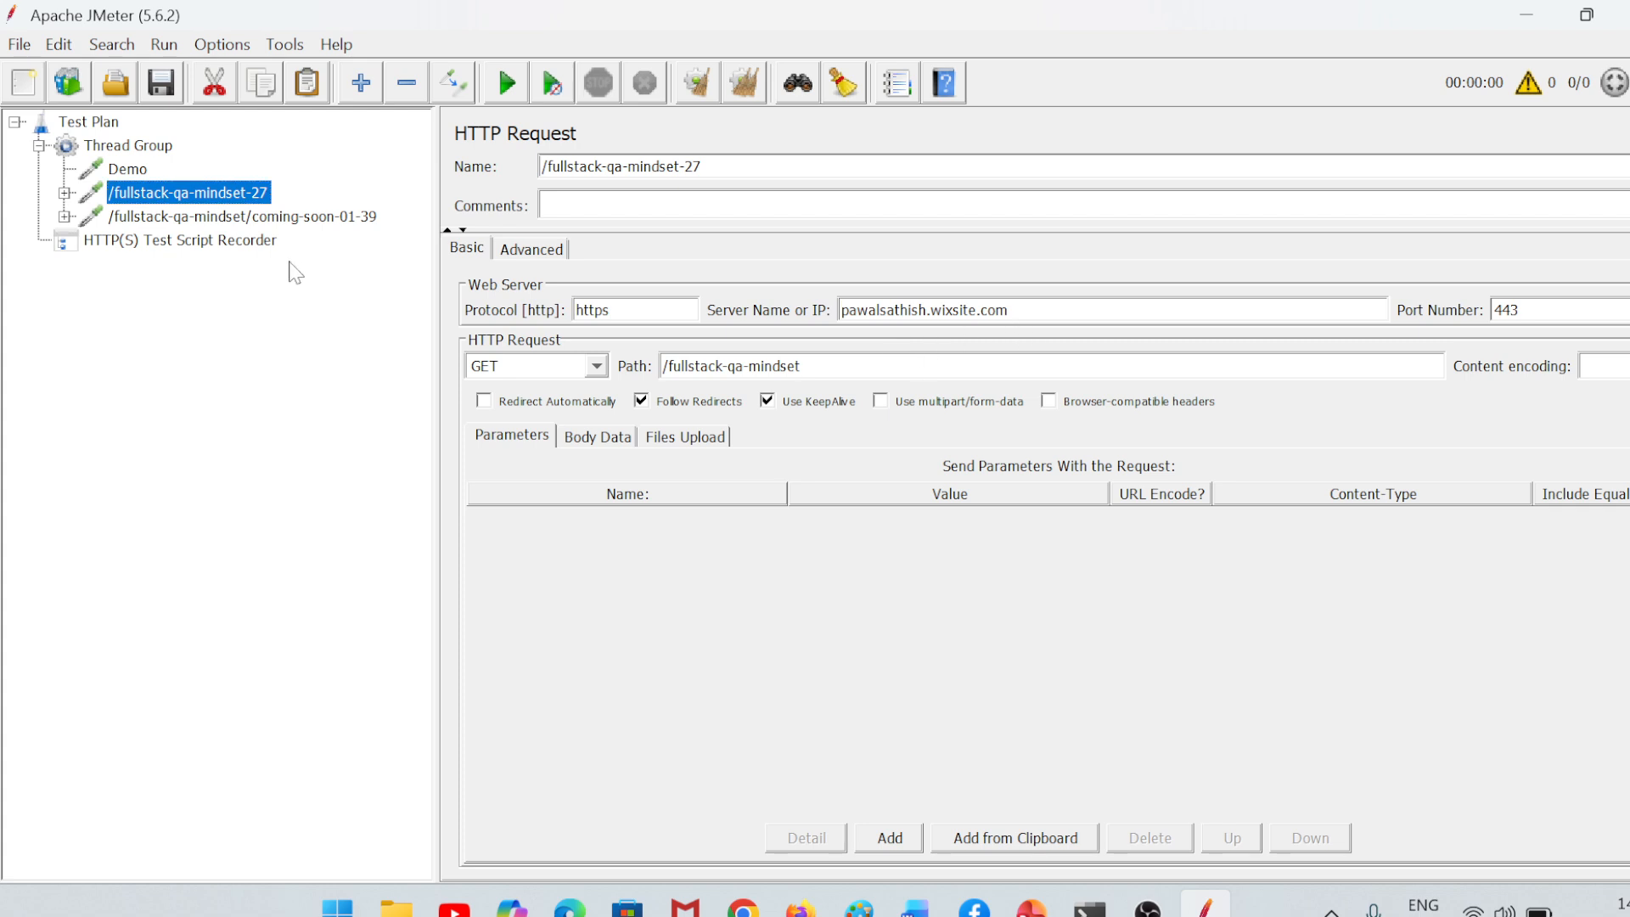
click(238, 218)
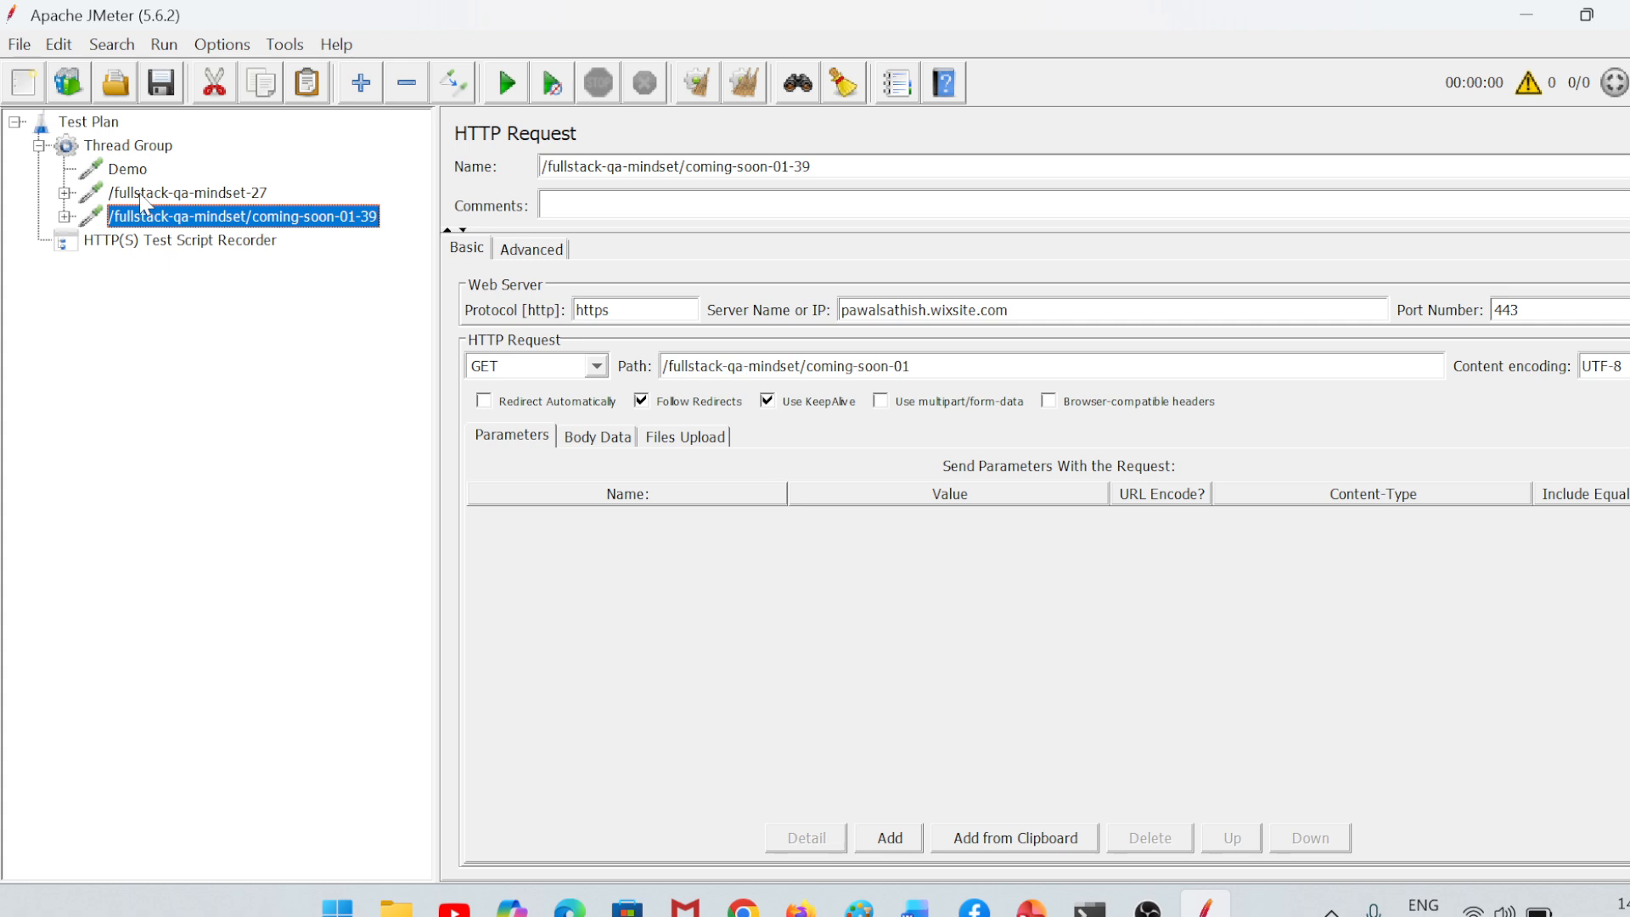
drag(140, 194, 155, 181)
drag(167, 178, 168, 180)
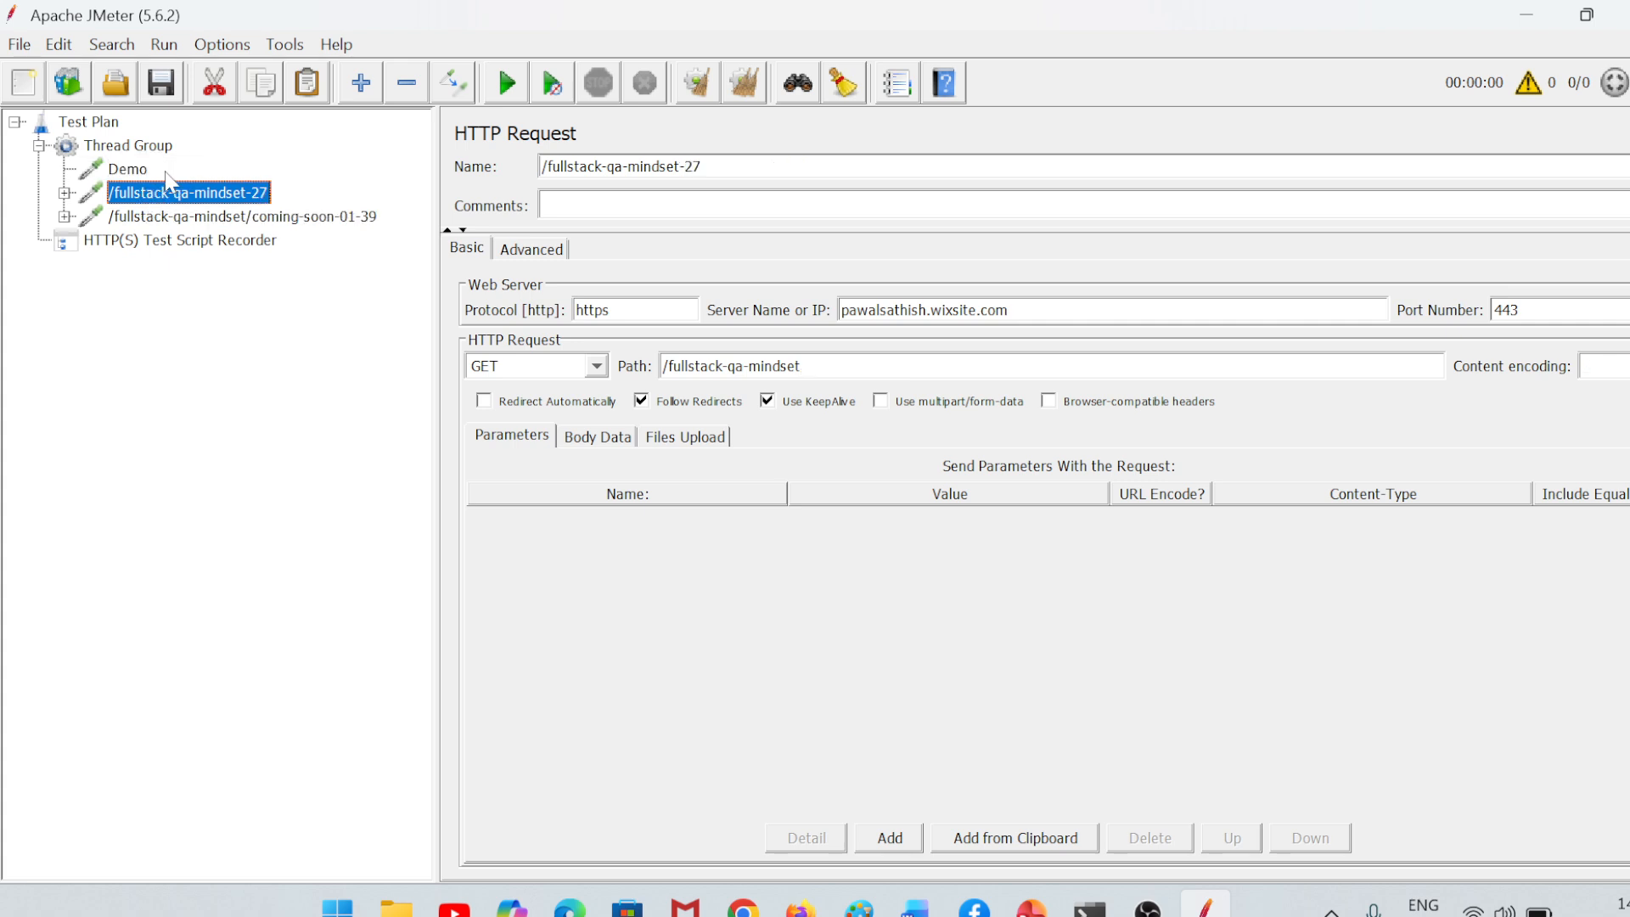
click(65, 192)
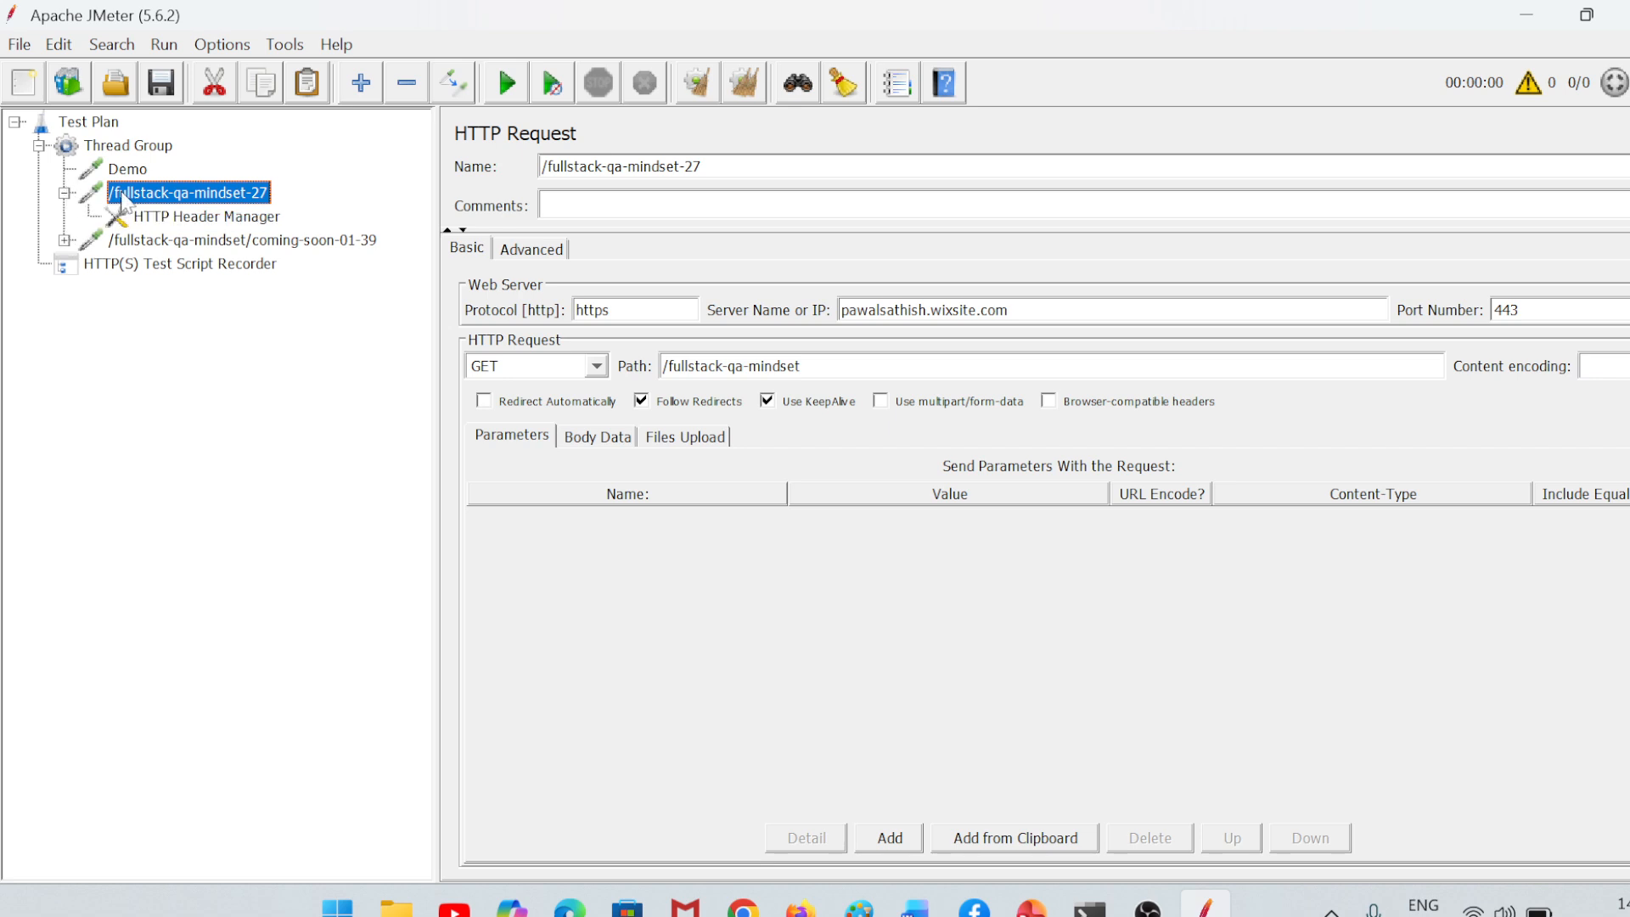
click(65, 193)
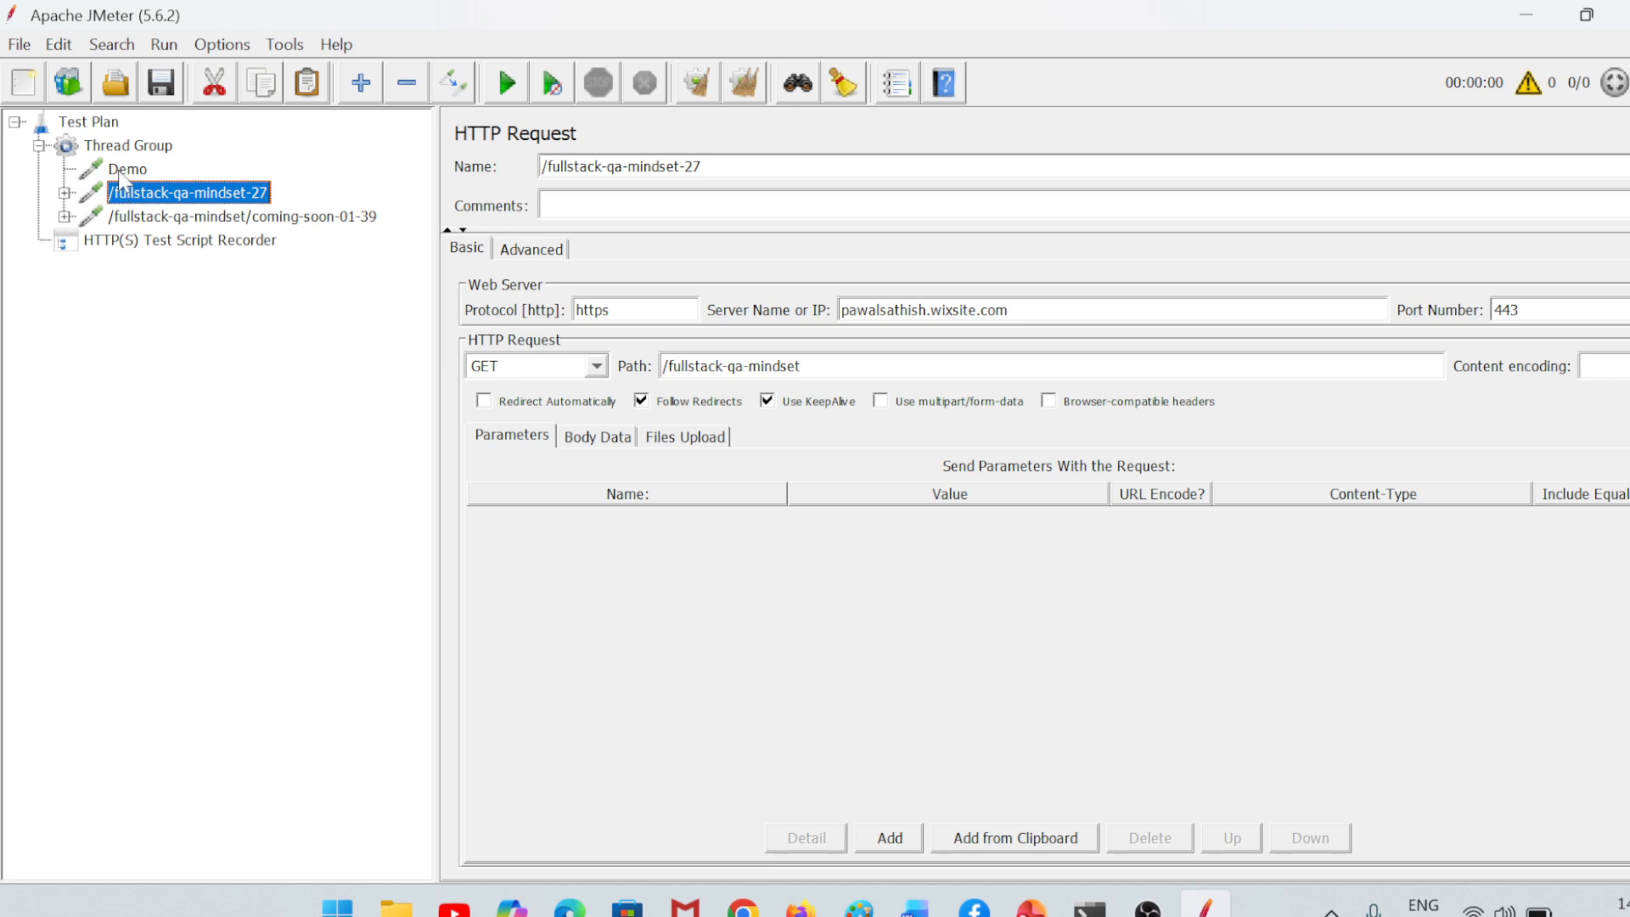
click(124, 170)
click(145, 194)
key(Tab)
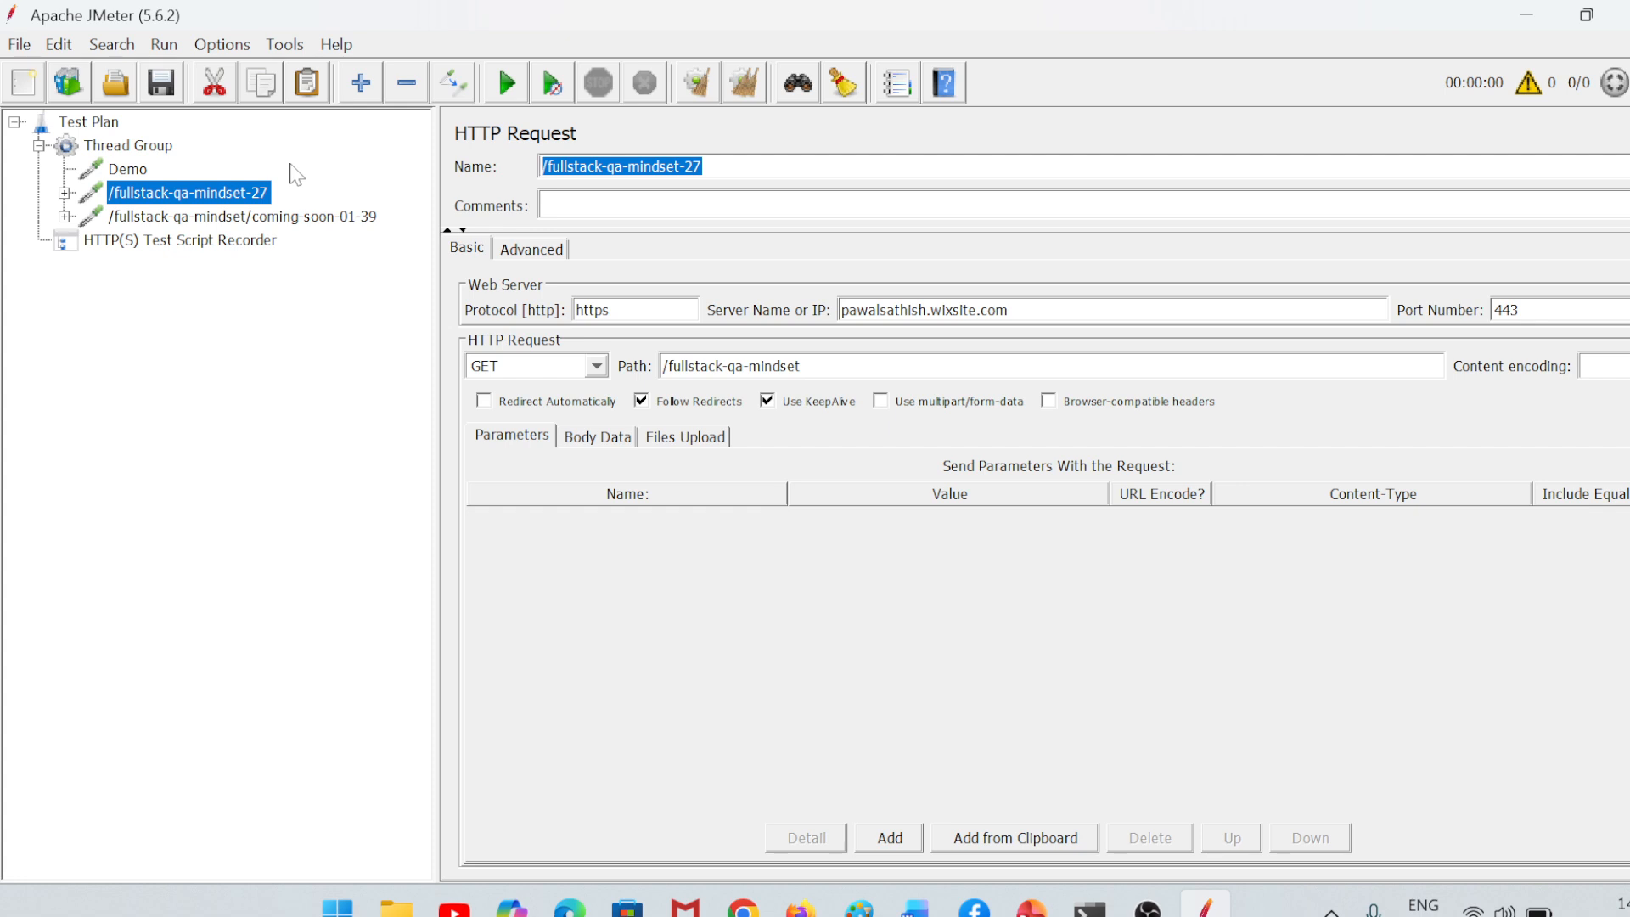
Step: Rename the /fullstack-qa-mindset-27 request as LaunchScreen and the /fullstack-qa-mindset/coming-soon-01-39 request as HomeScreen
text(LaunchScreen)
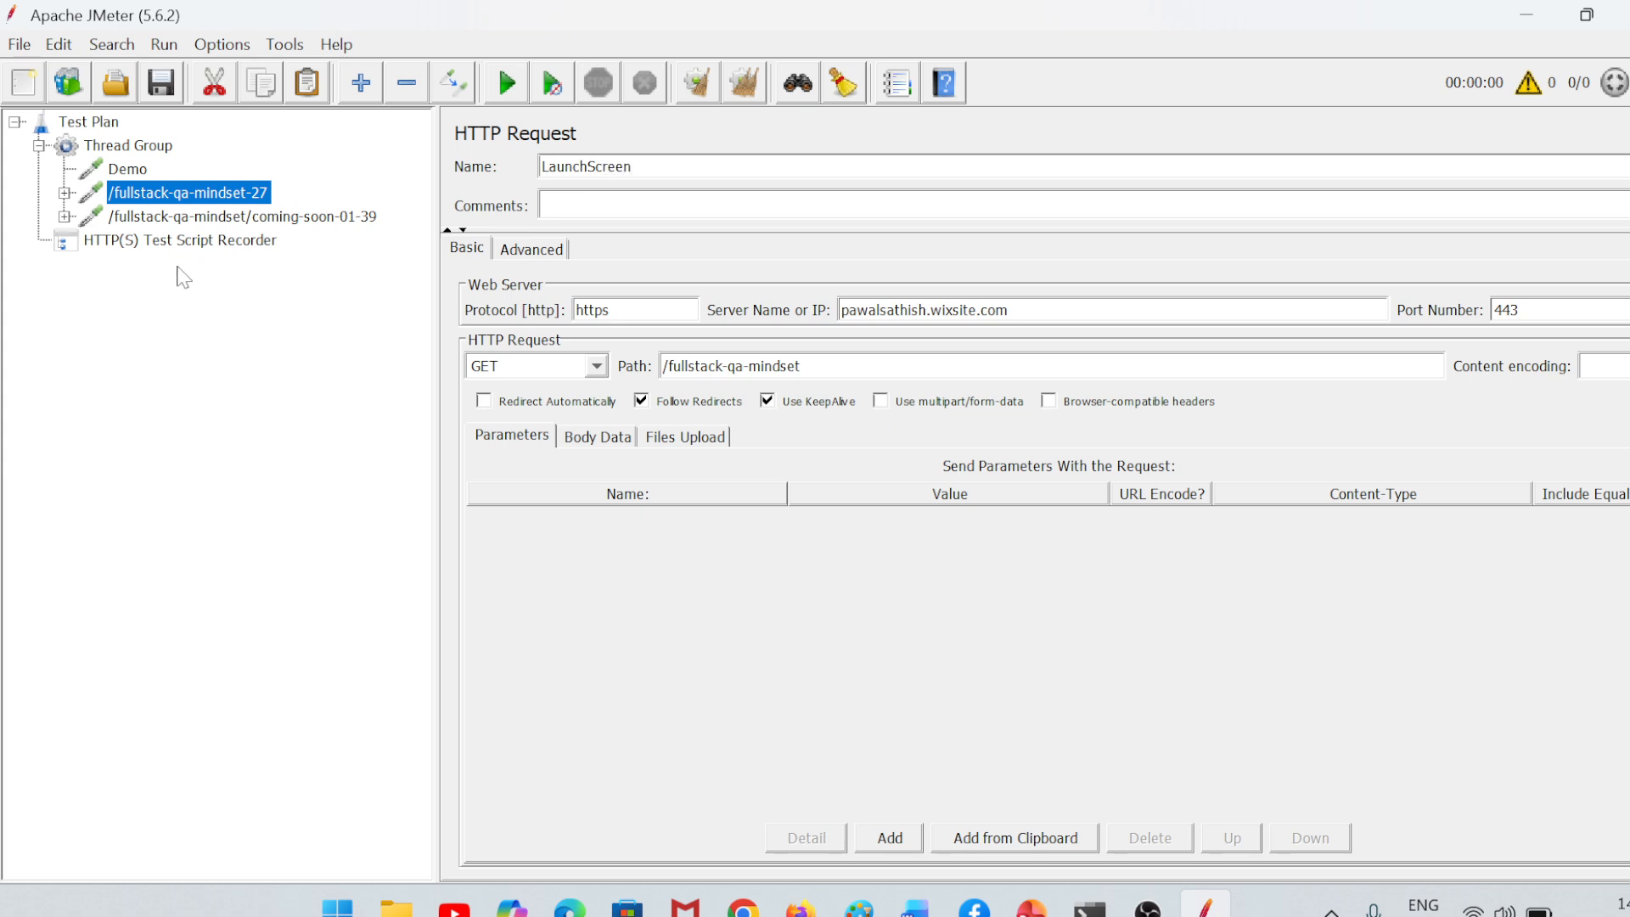
click(175, 217)
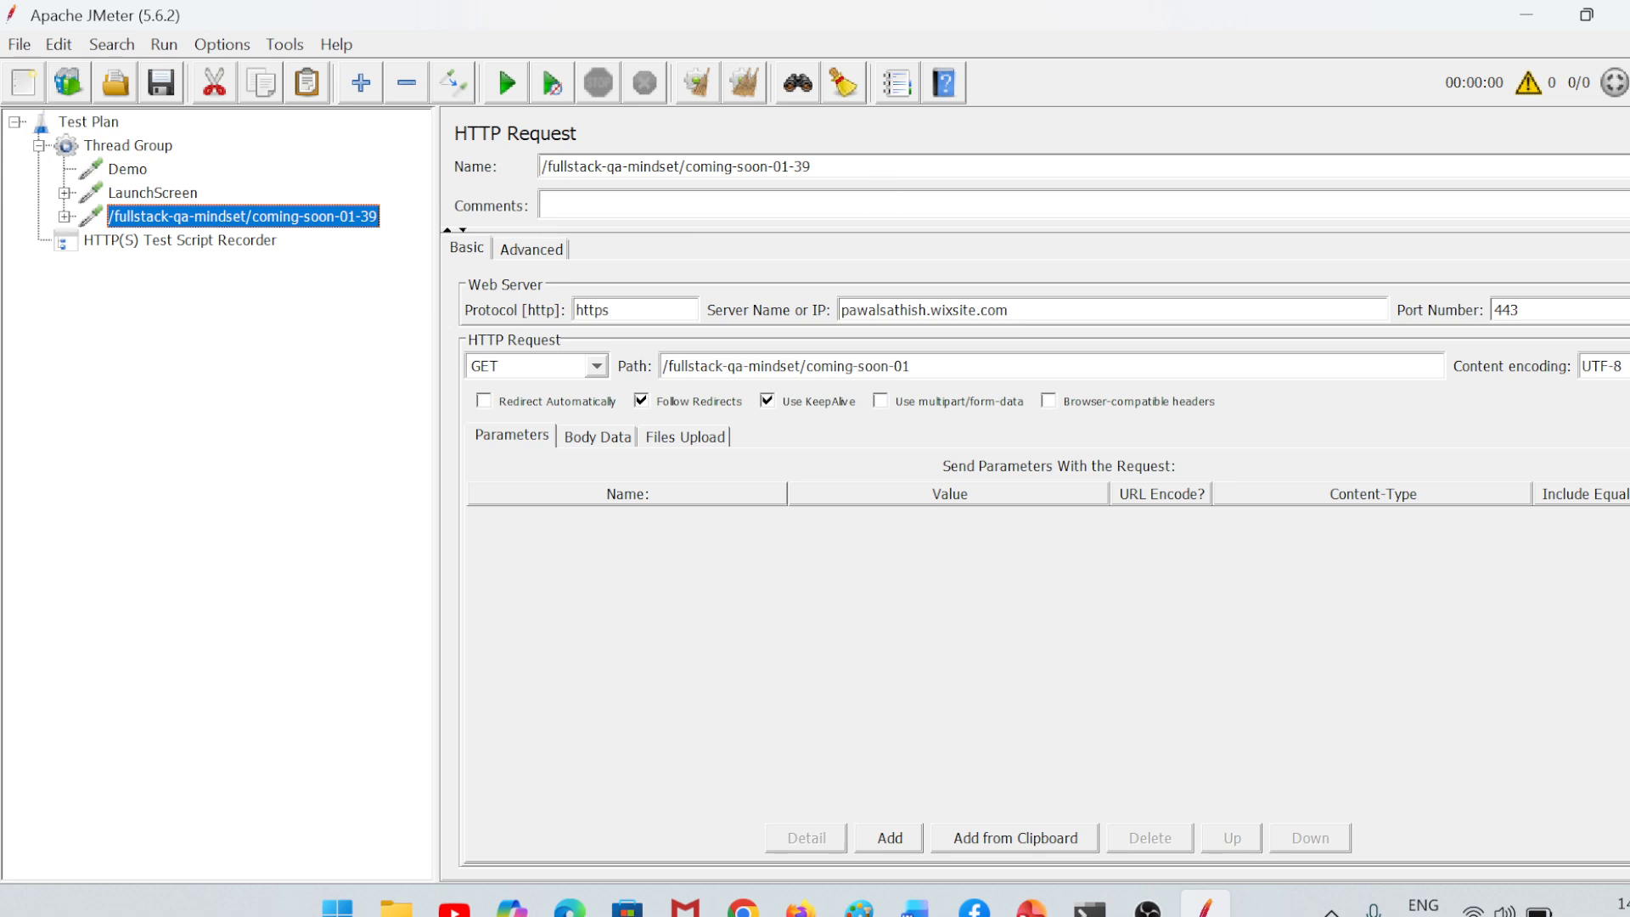
triple_click(675, 166)
text(HomeScreen)
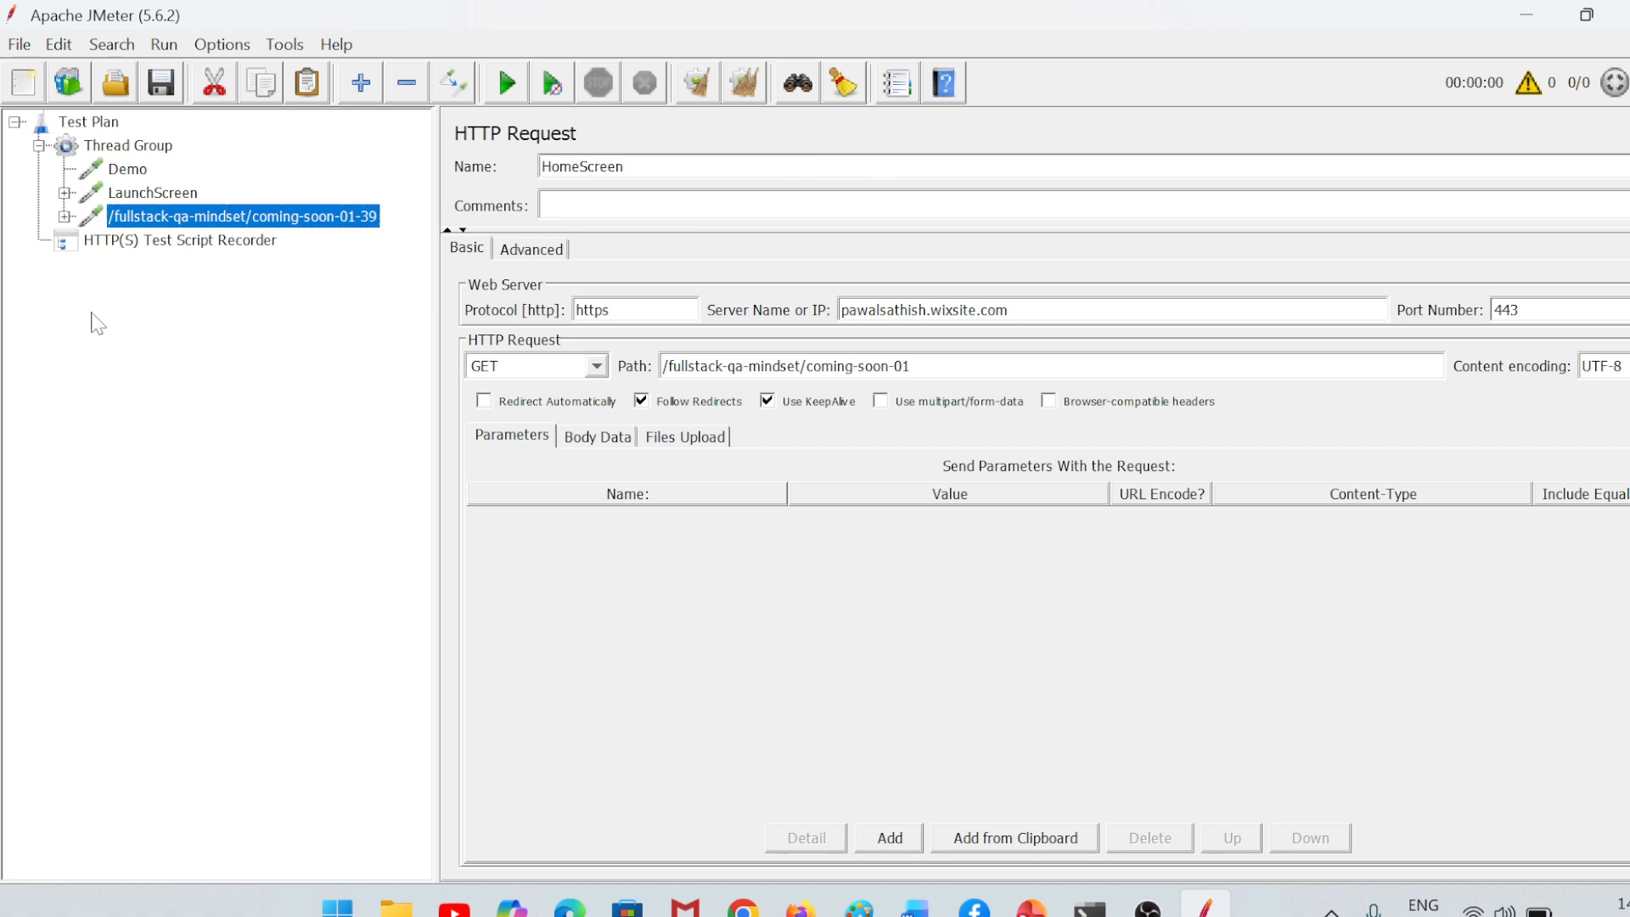
click(142, 203)
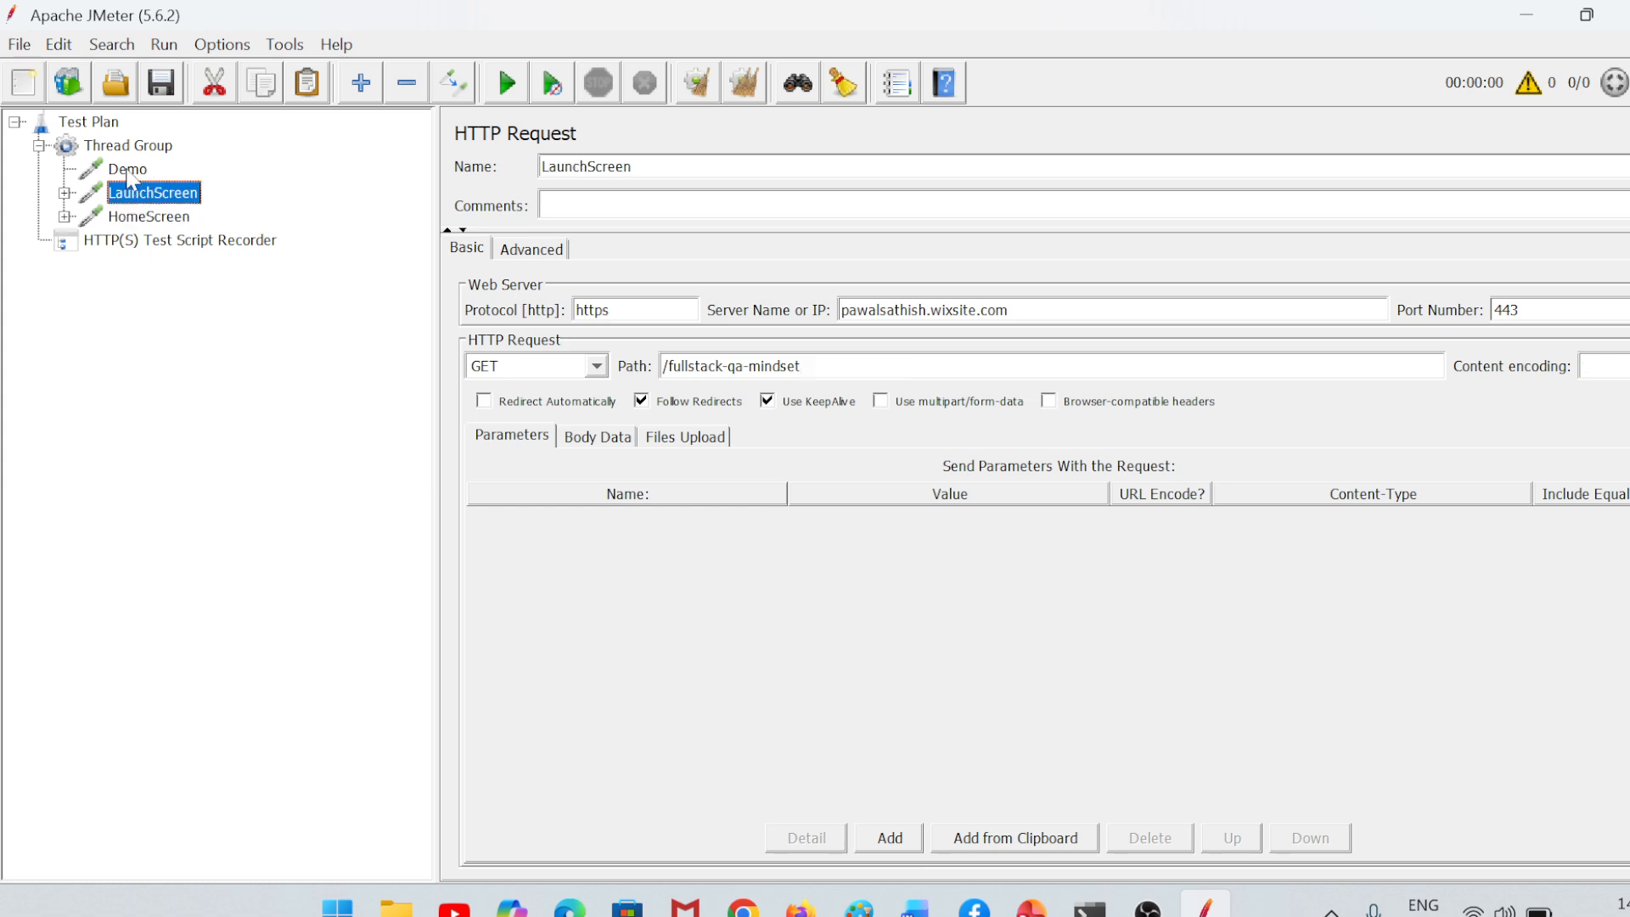
Step: Remove the Demo request from the Thread Group
click(129, 172)
key(Delete)
key(Return)
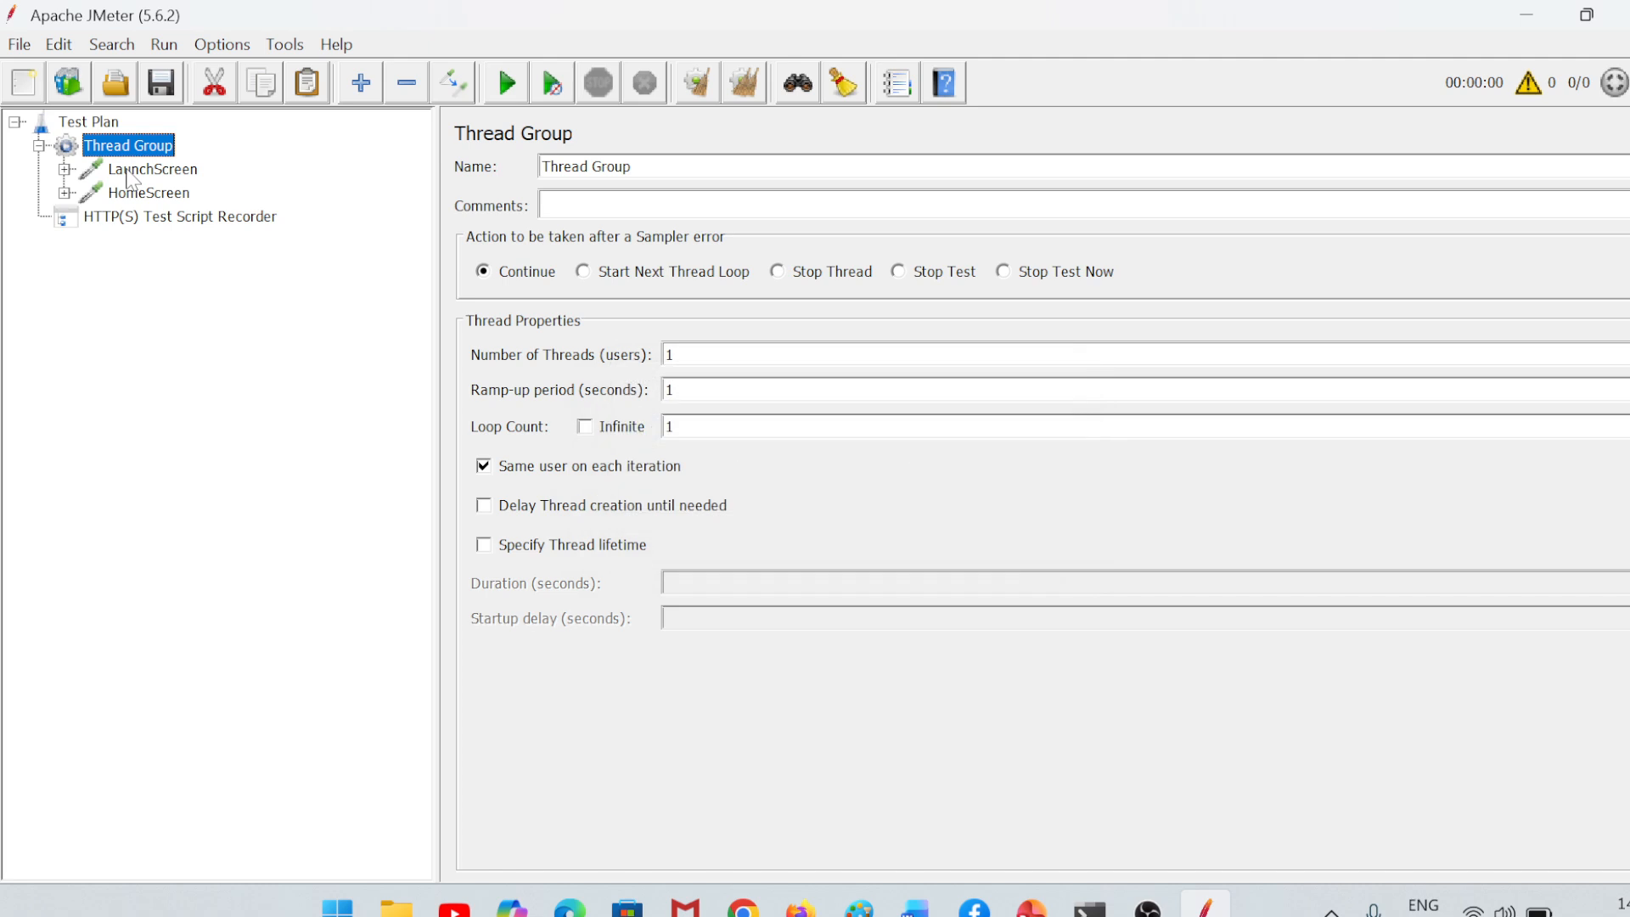
Step: Add a View Results Tree listener to the Thread Group
right_click(119, 151)
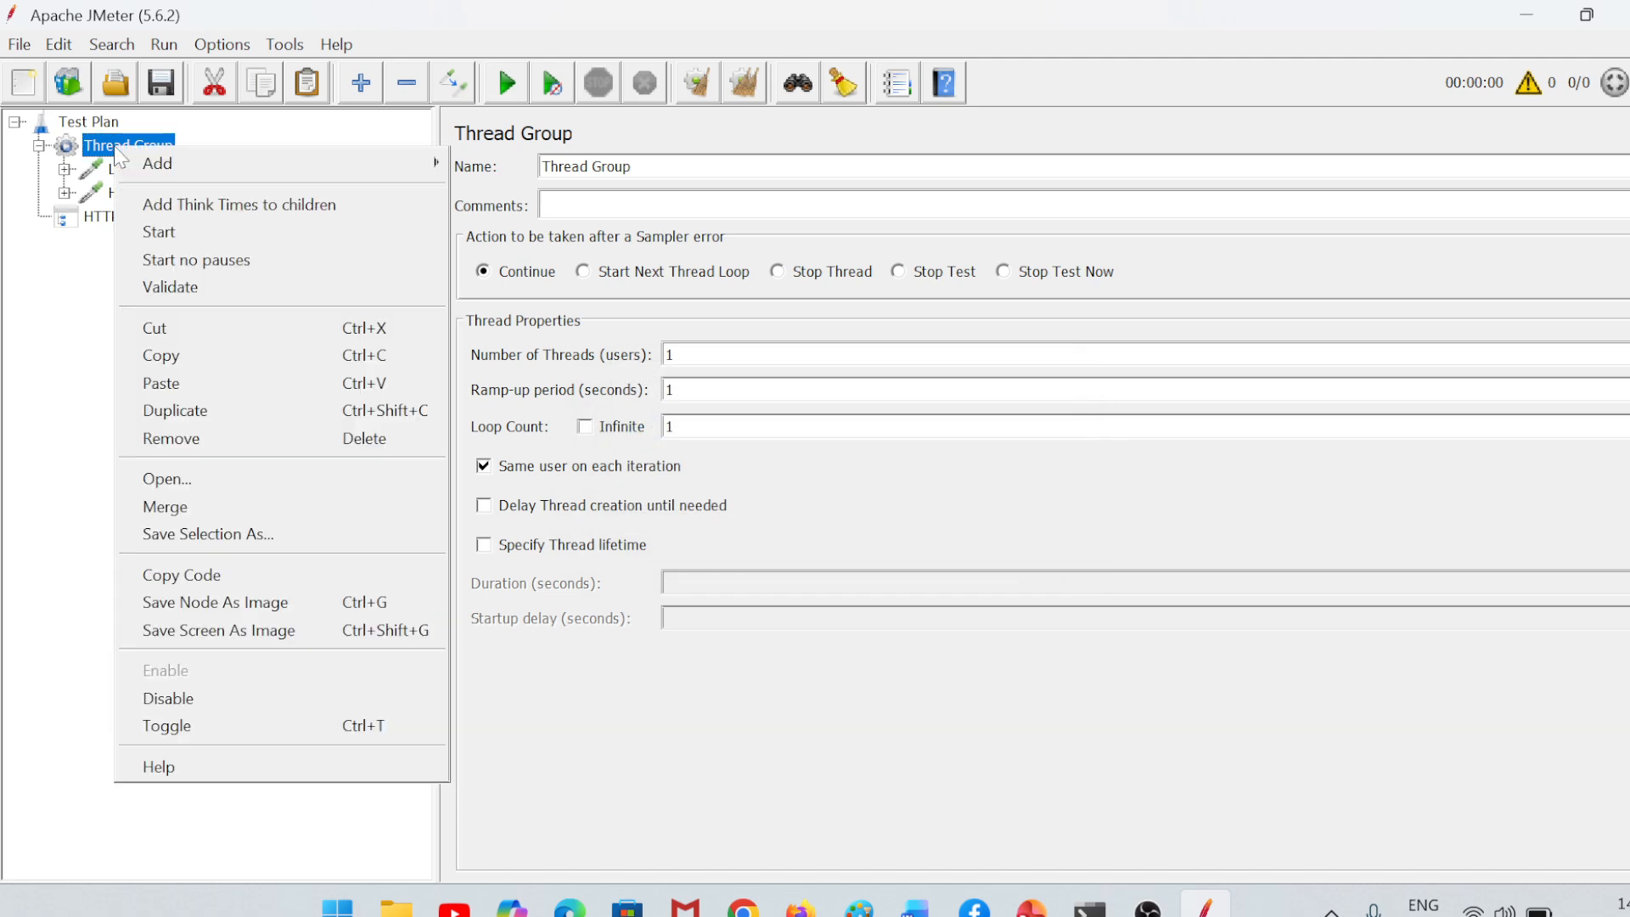
mouse_move(154, 164)
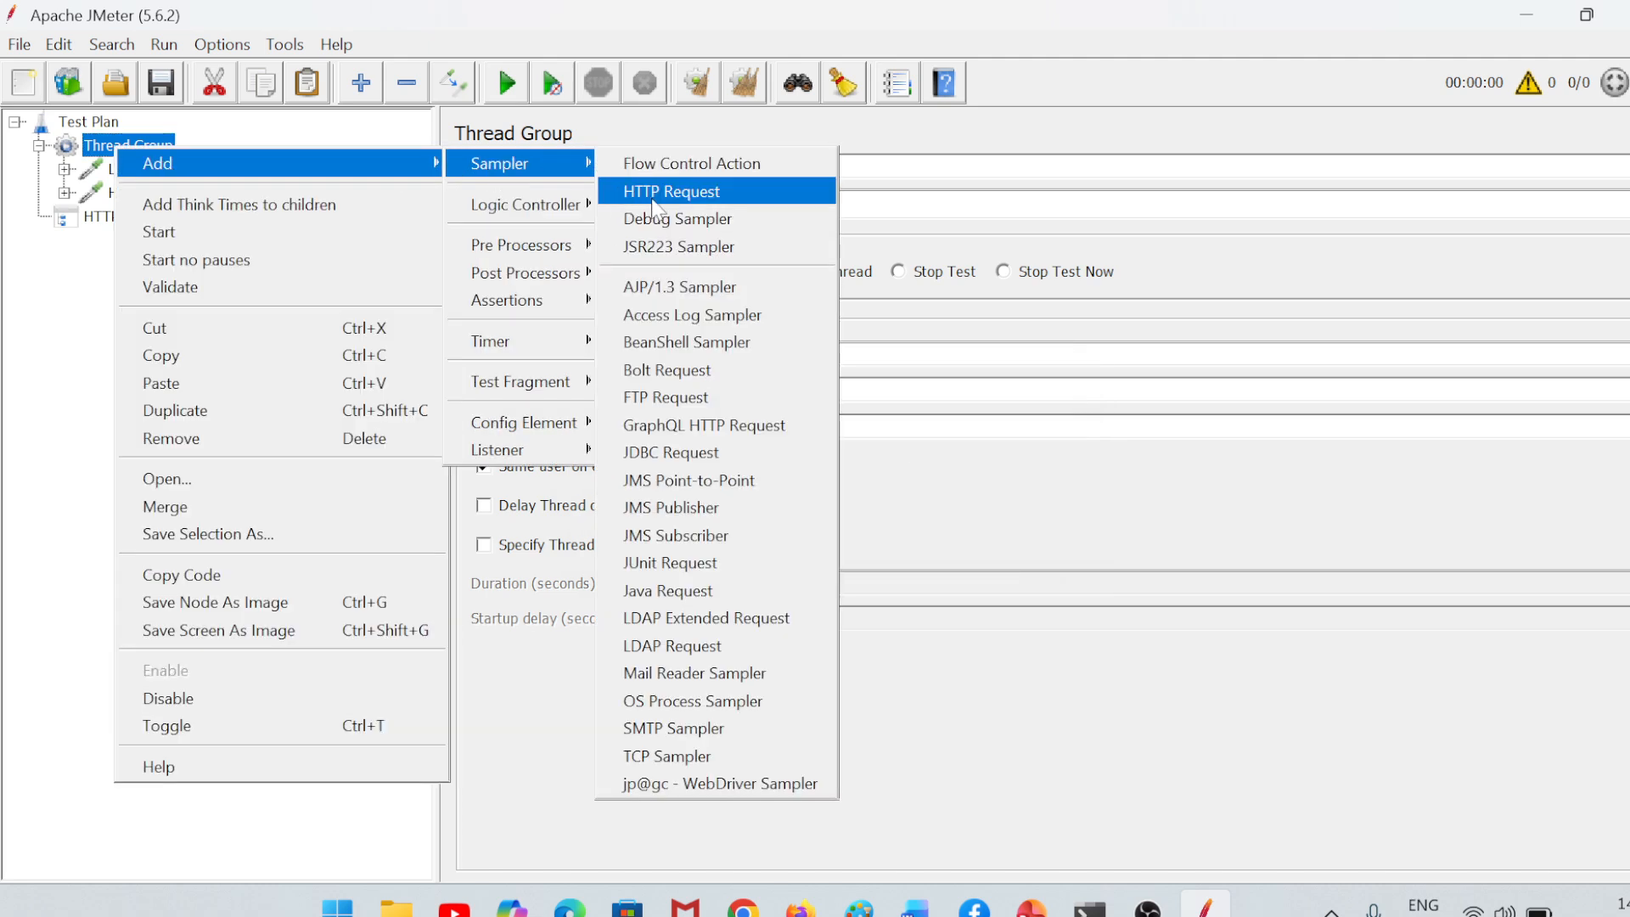
mouse_move(528, 182)
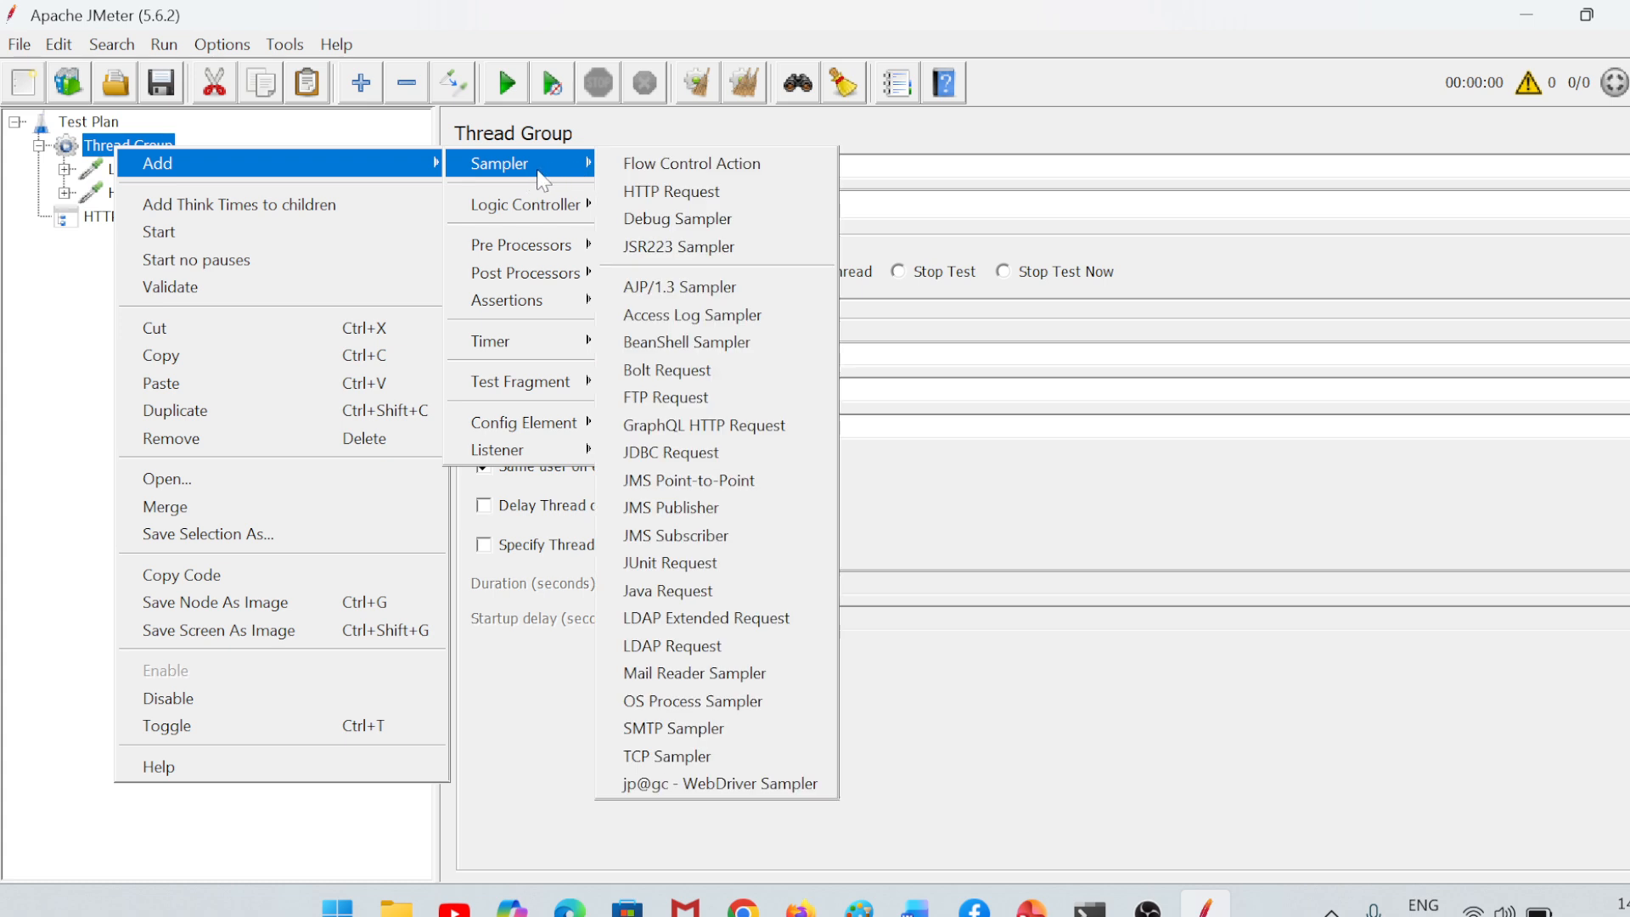
mouse_move(523, 311)
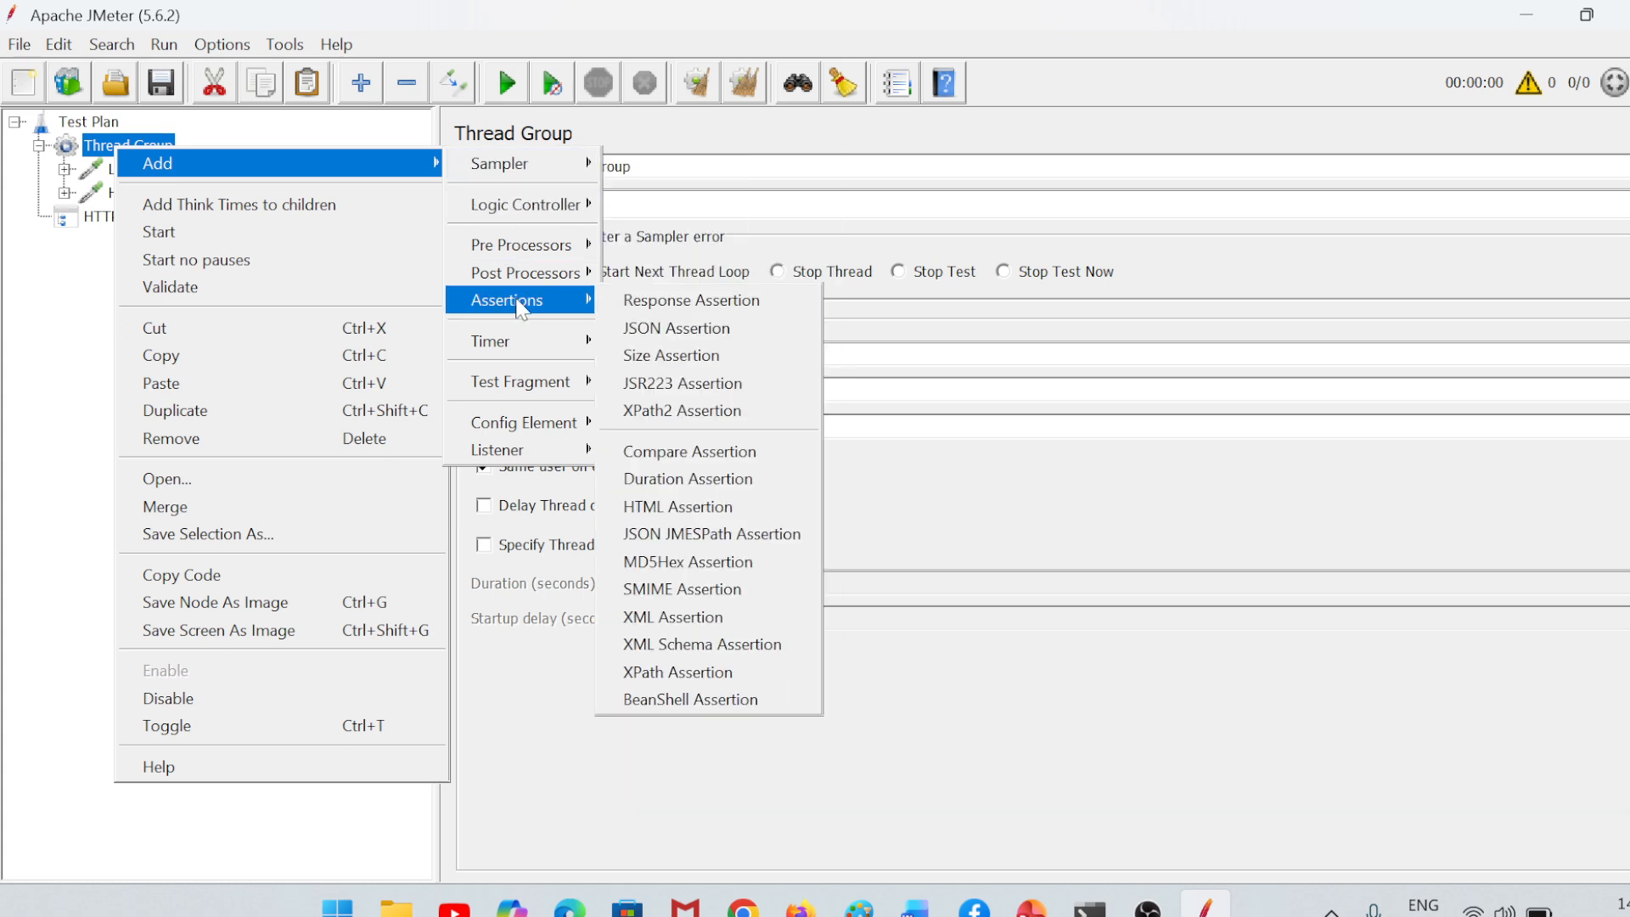
mouse_move(515, 450)
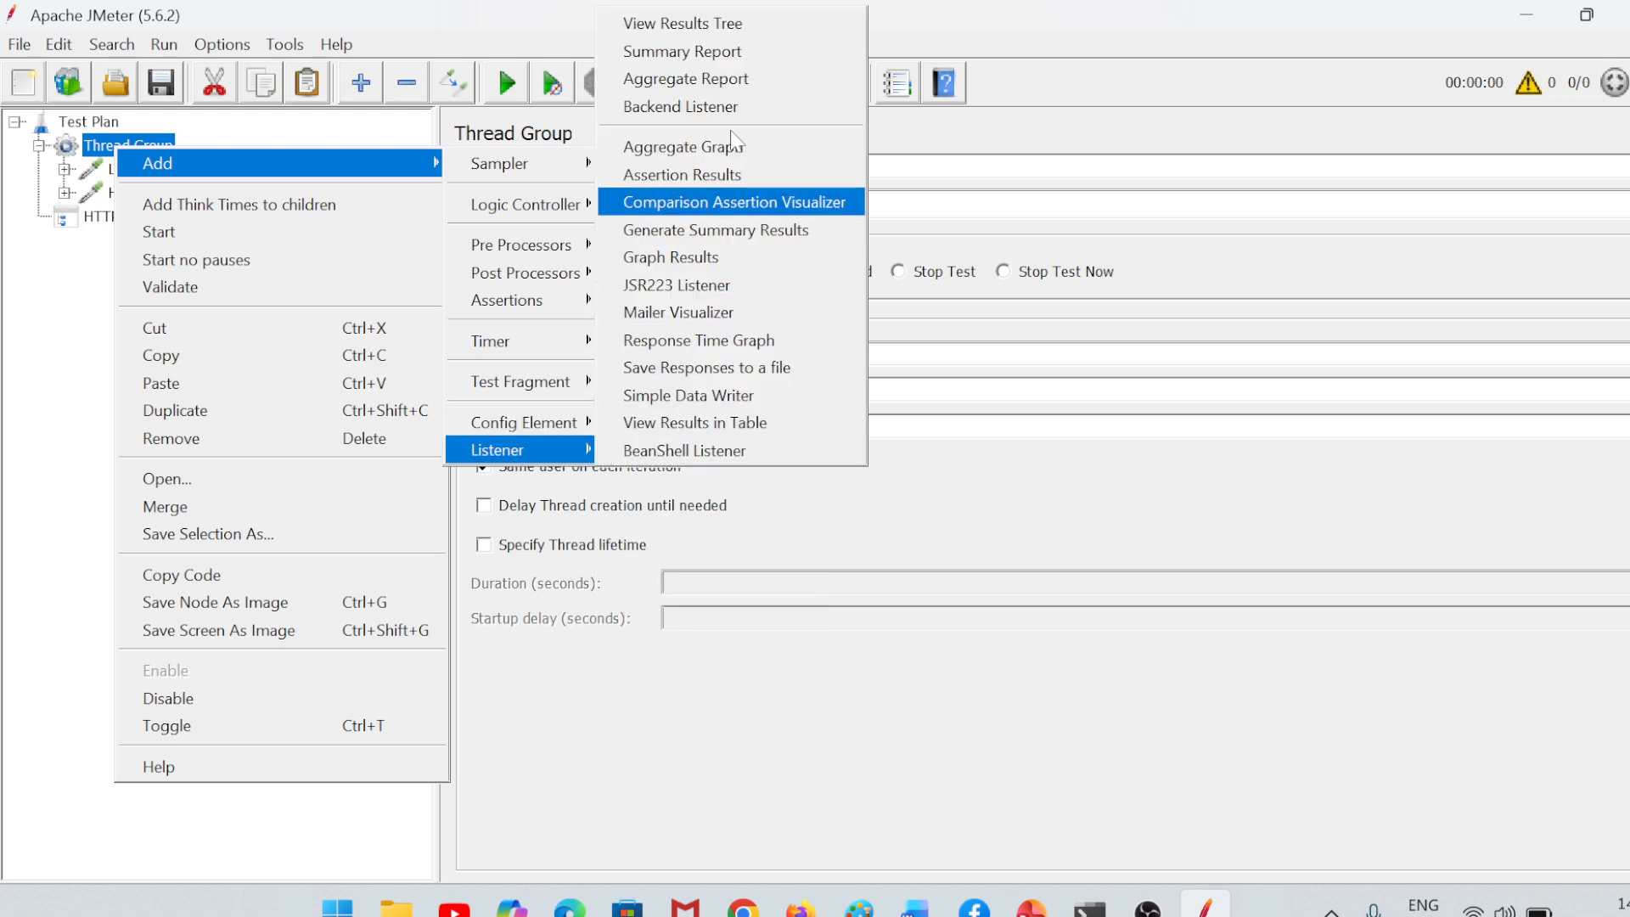
click(702, 32)
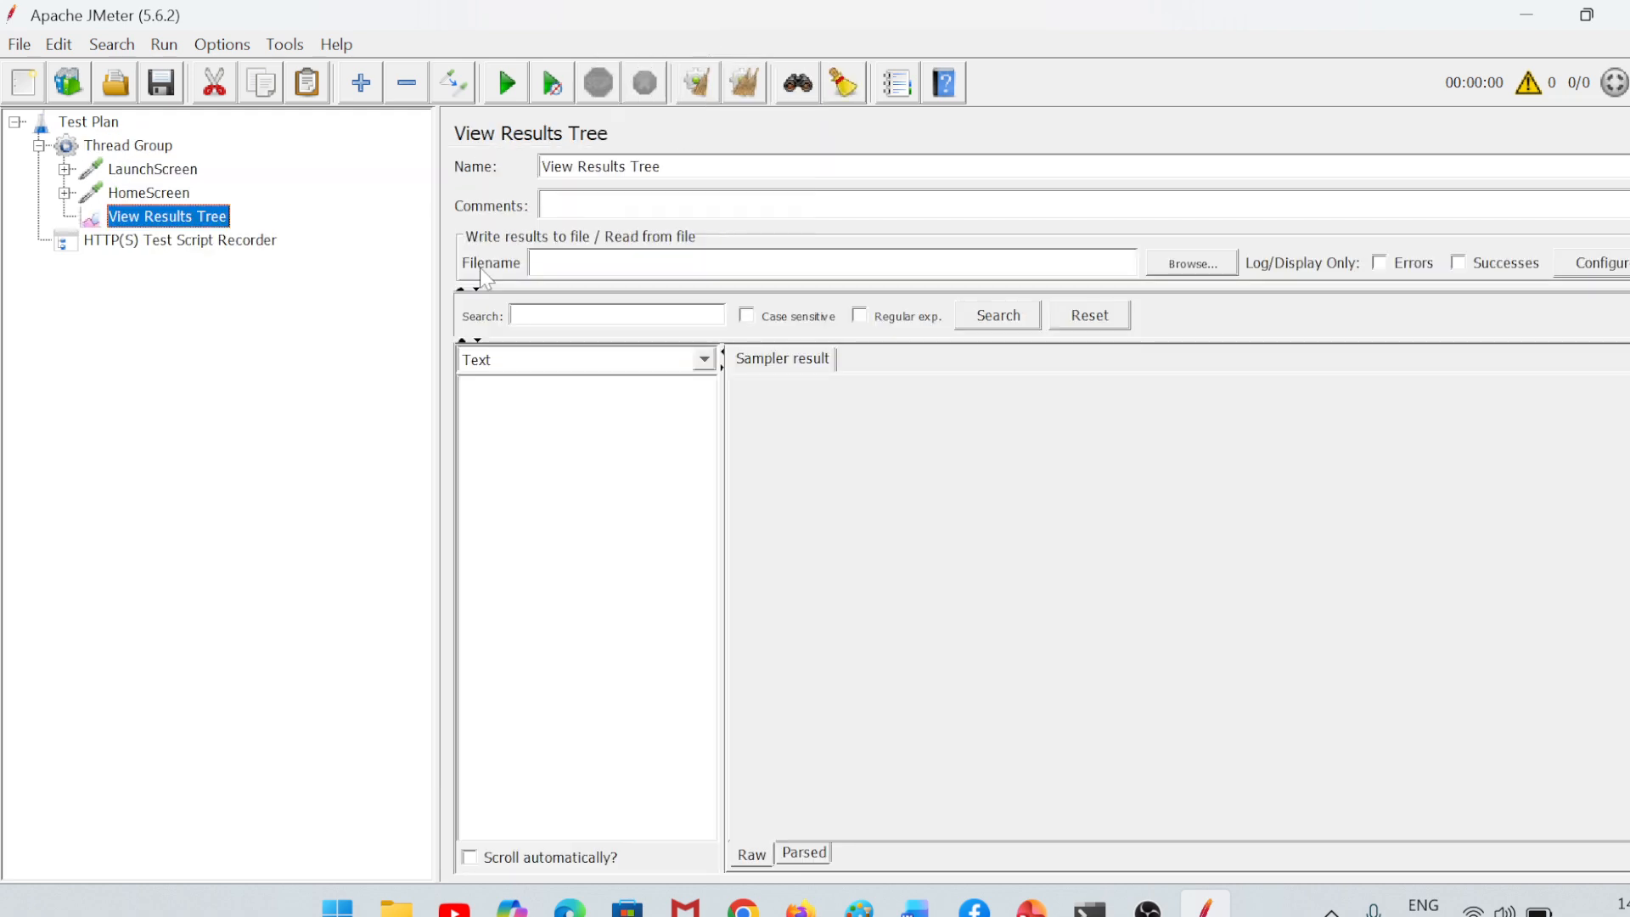
Step: Save the test plan as LaunchFullStackQA in the bin folder
click(150, 172)
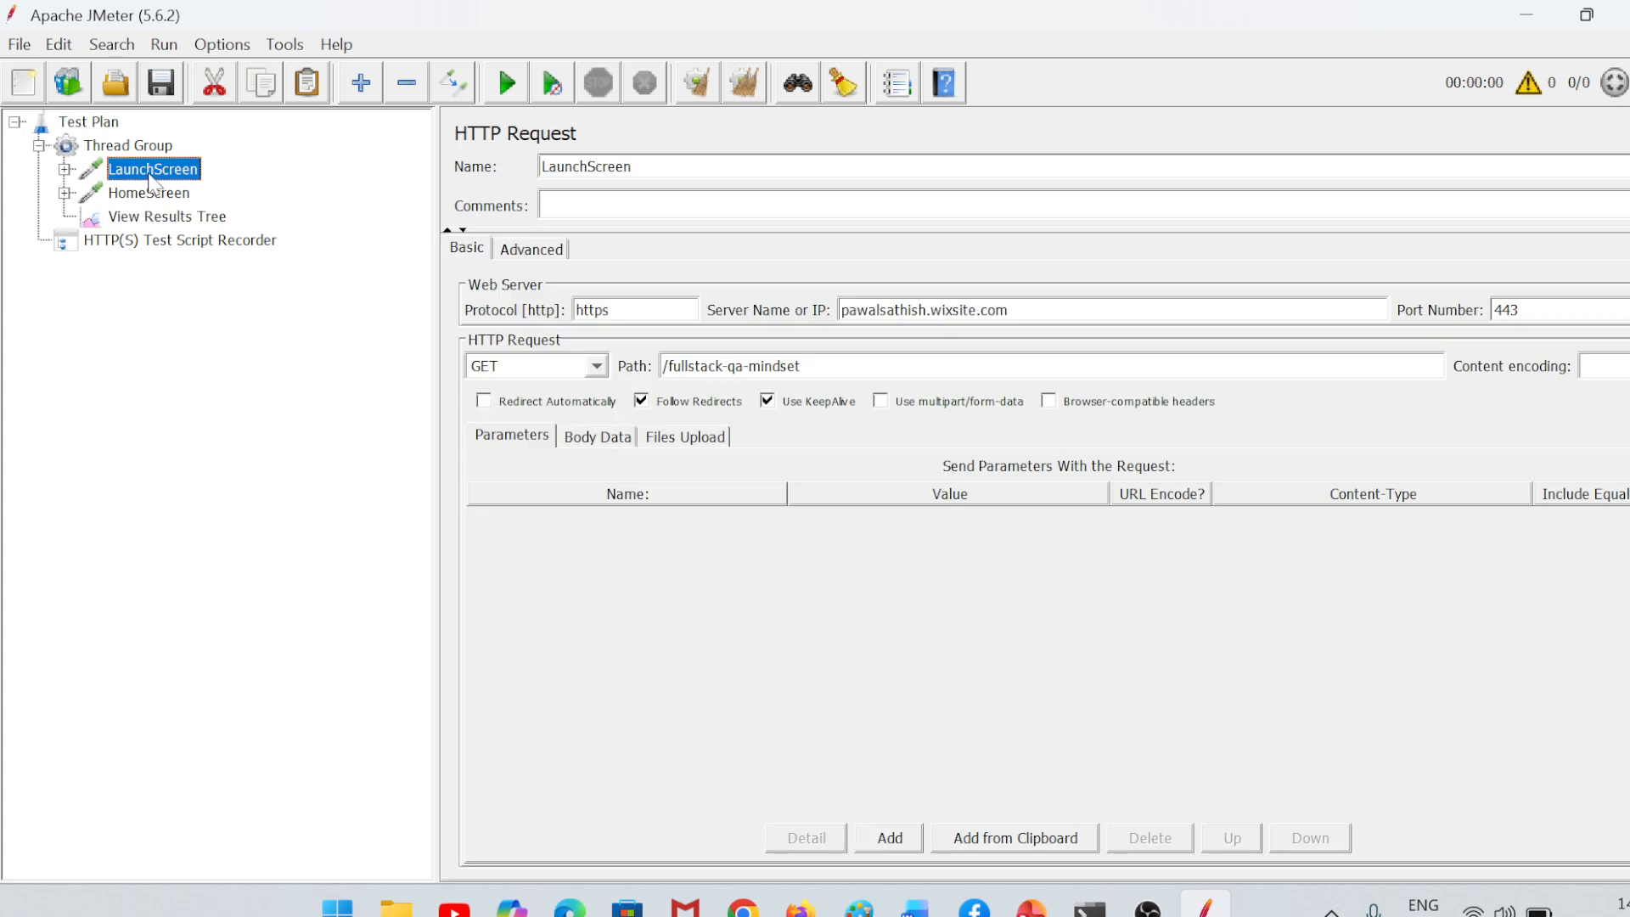
click(129, 147)
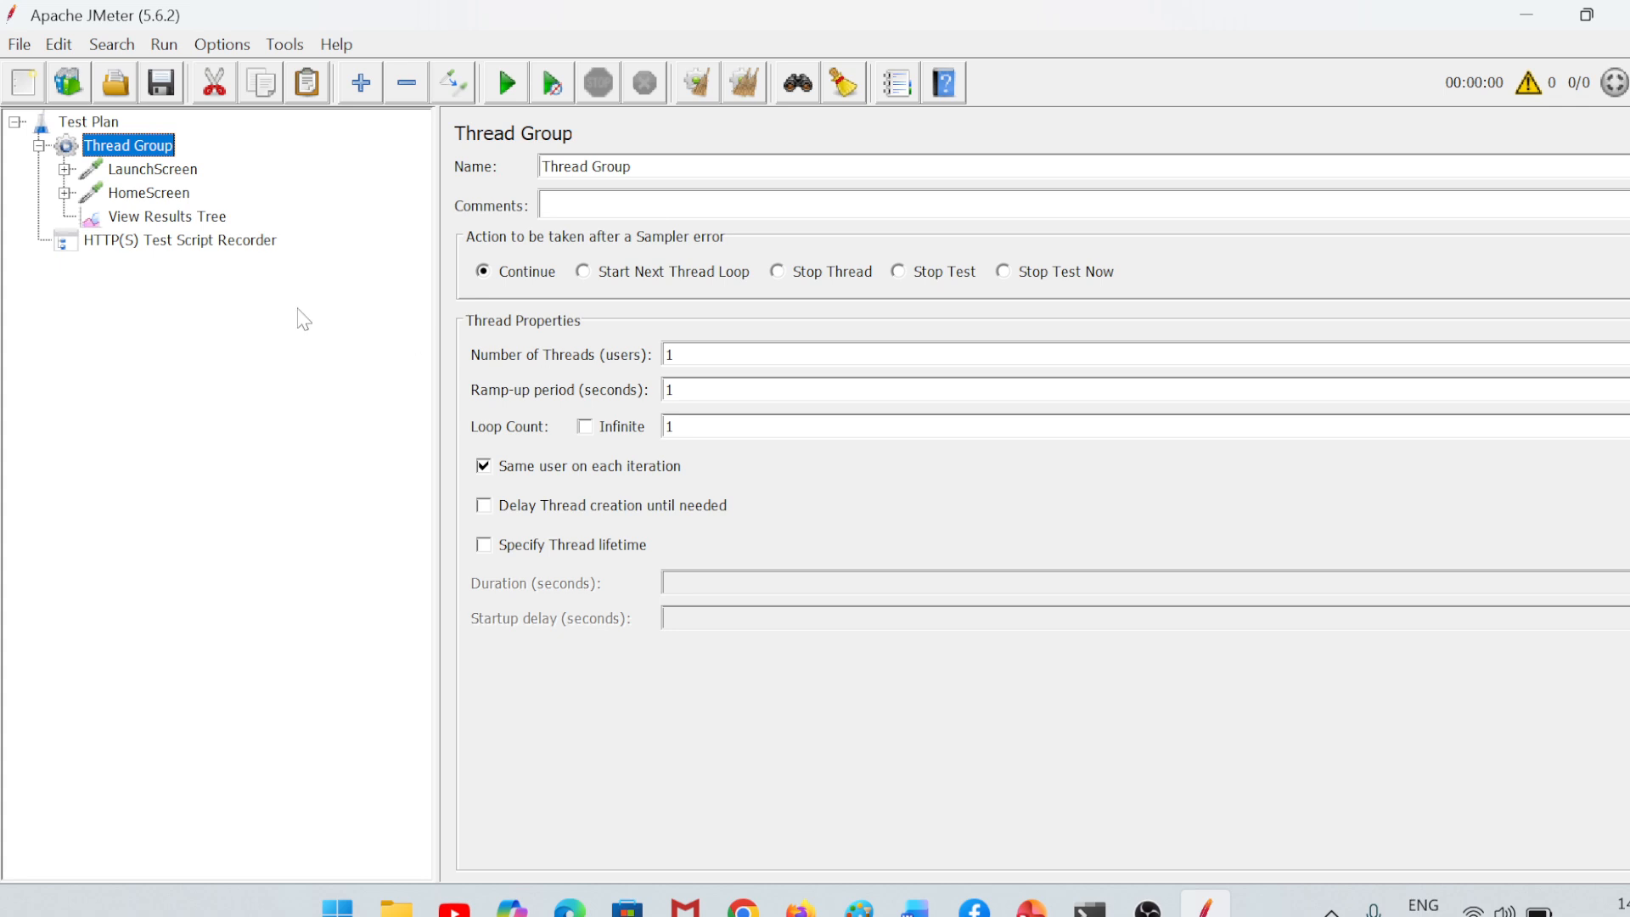
click(185, 243)
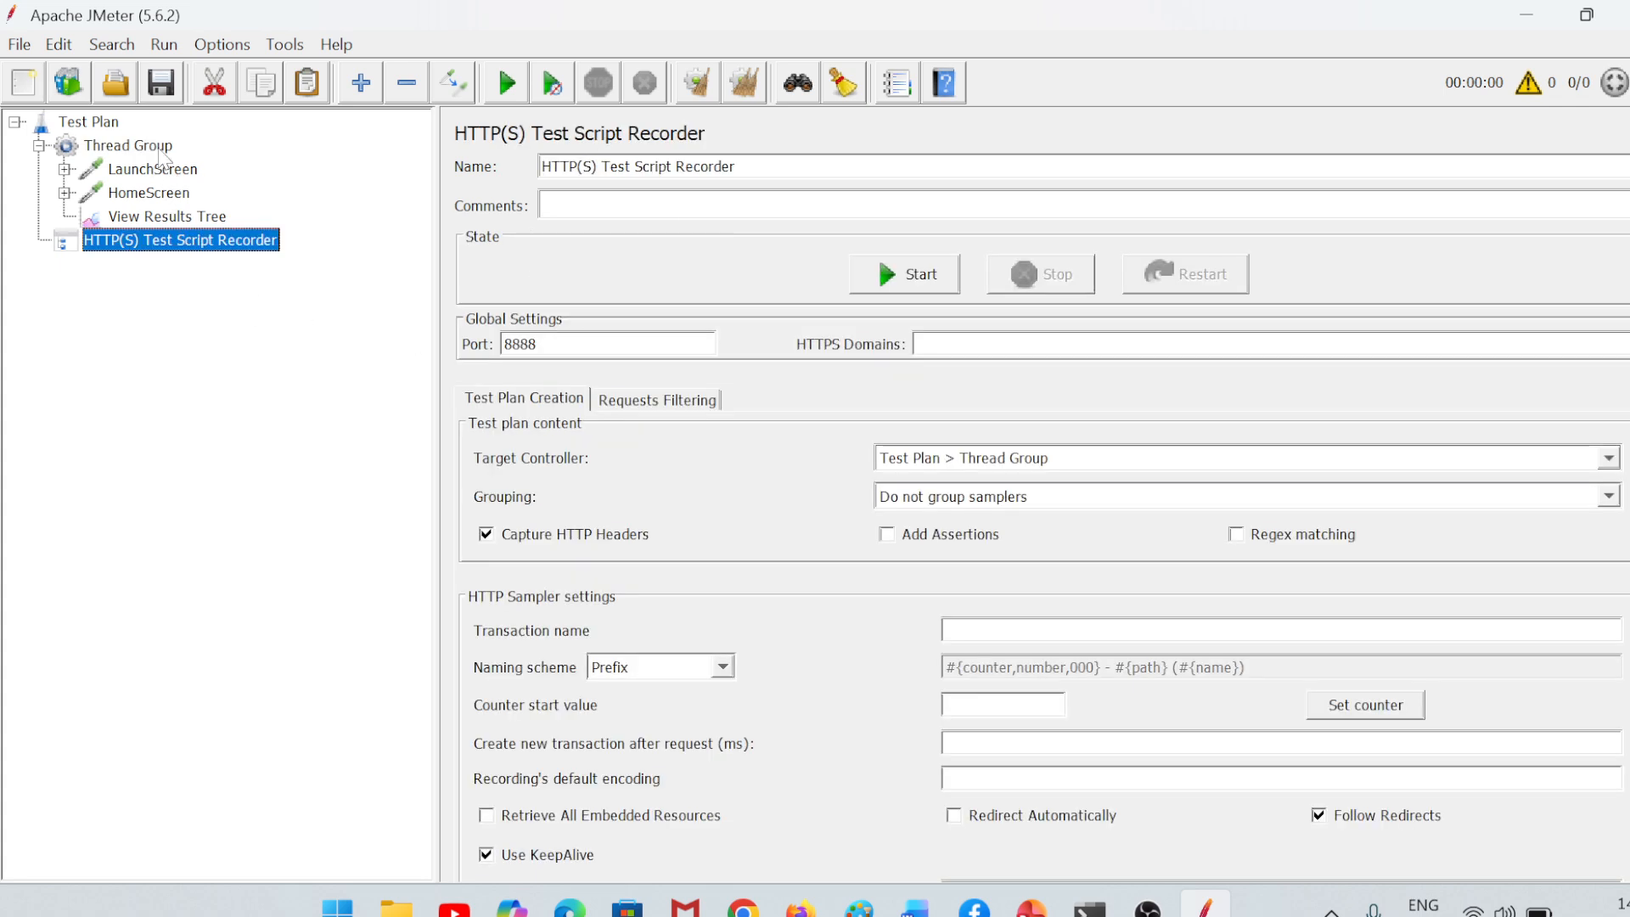
click(162, 85)
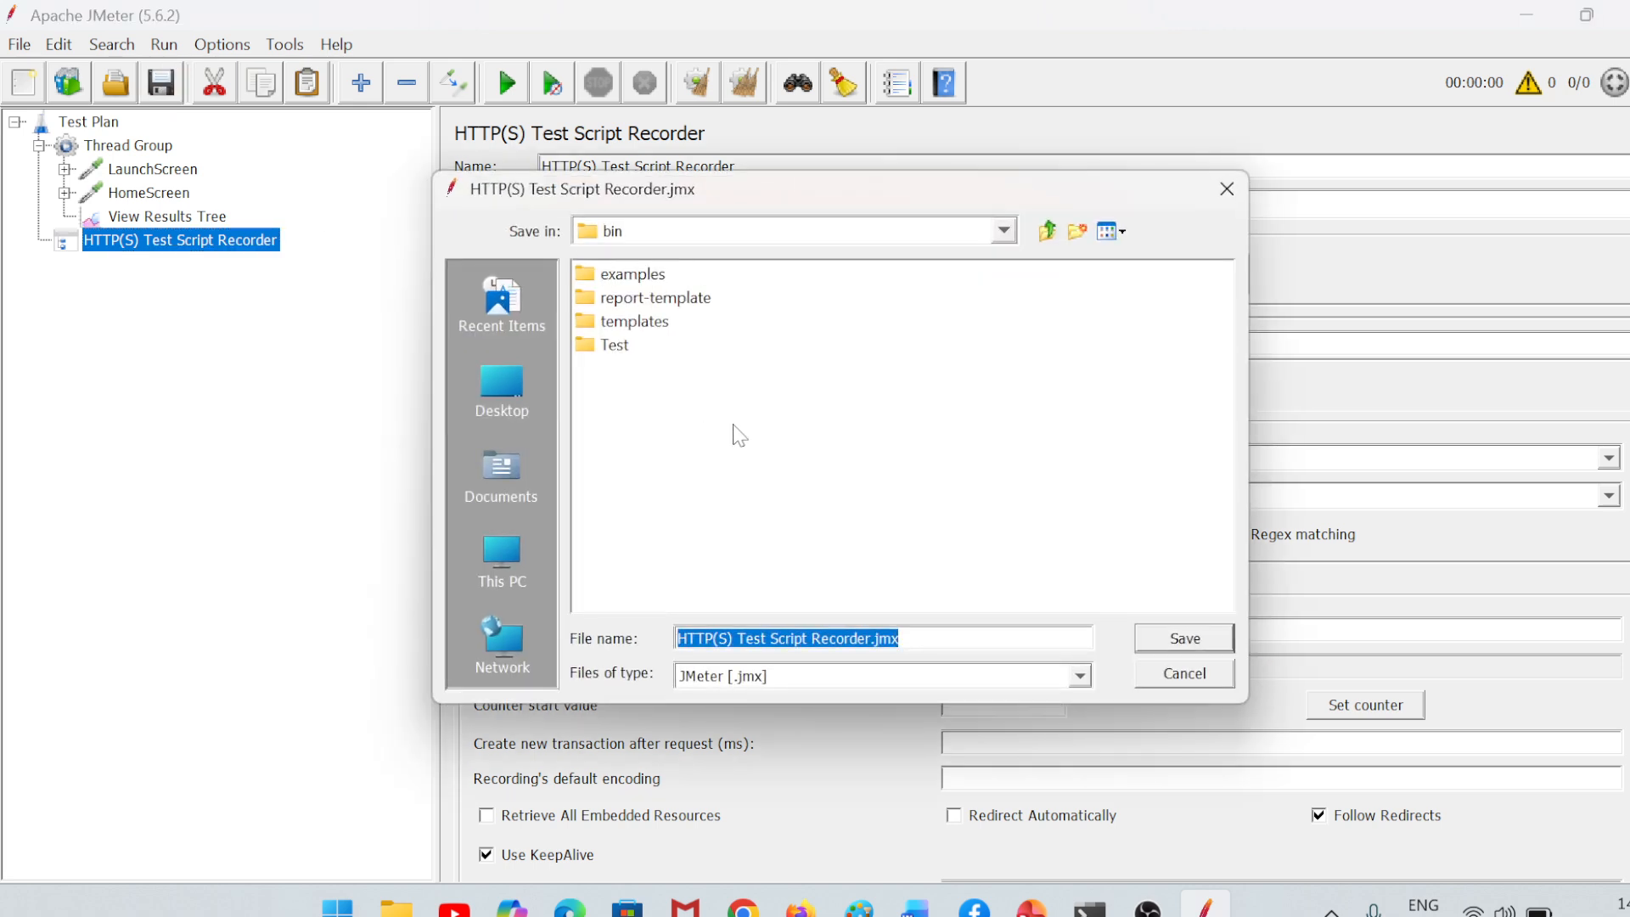
text(Launch)
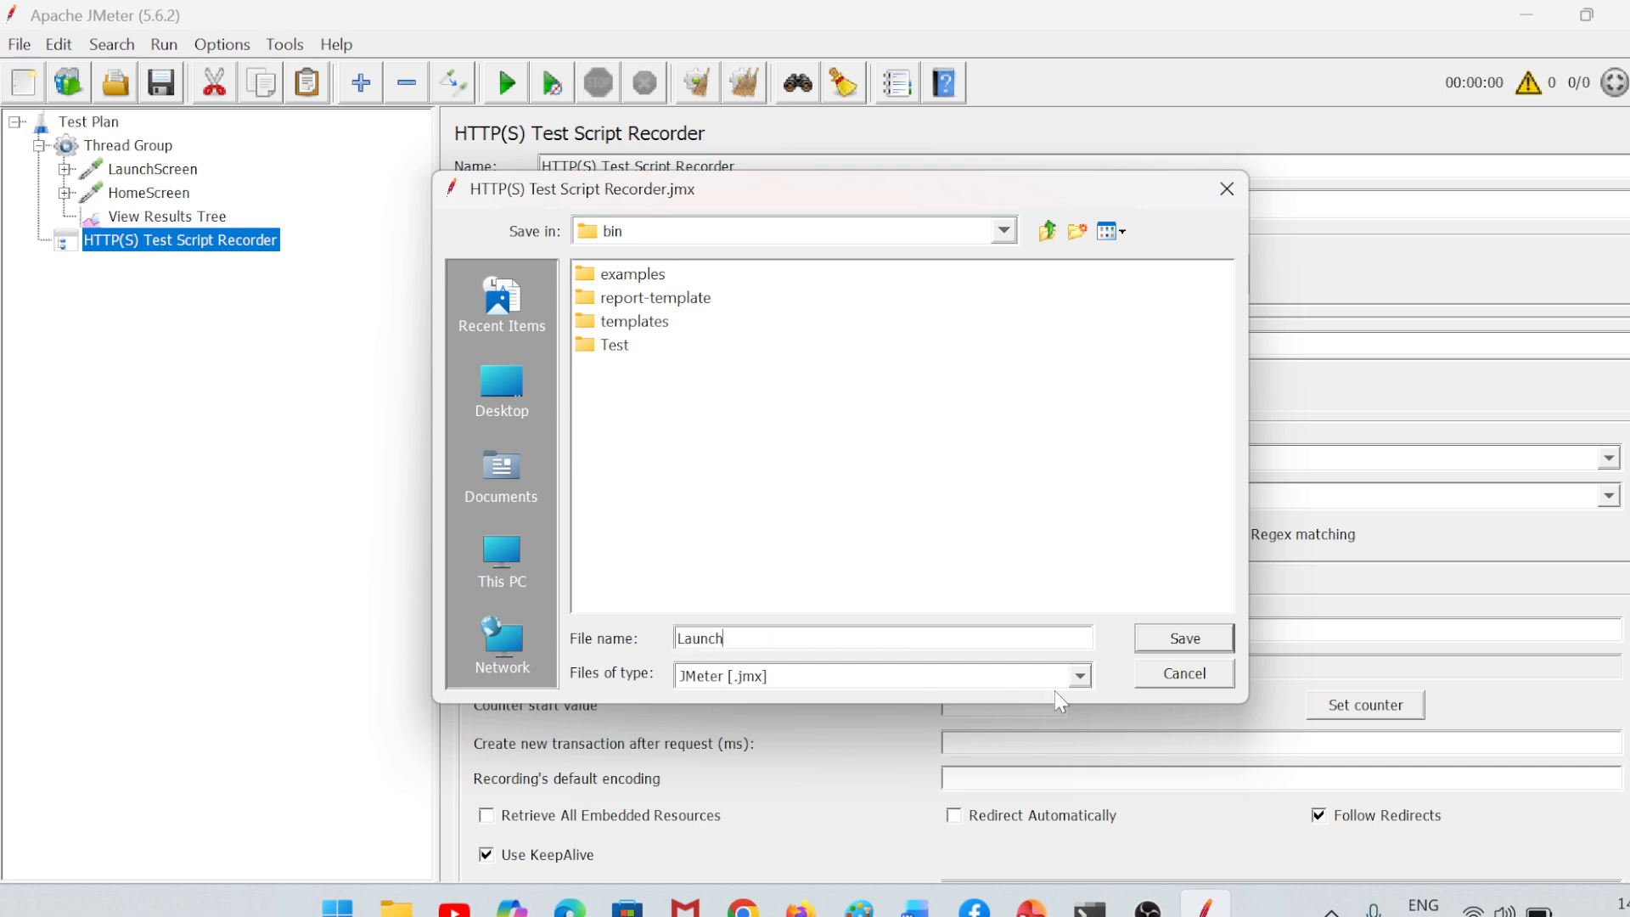
text(FullStackQA)
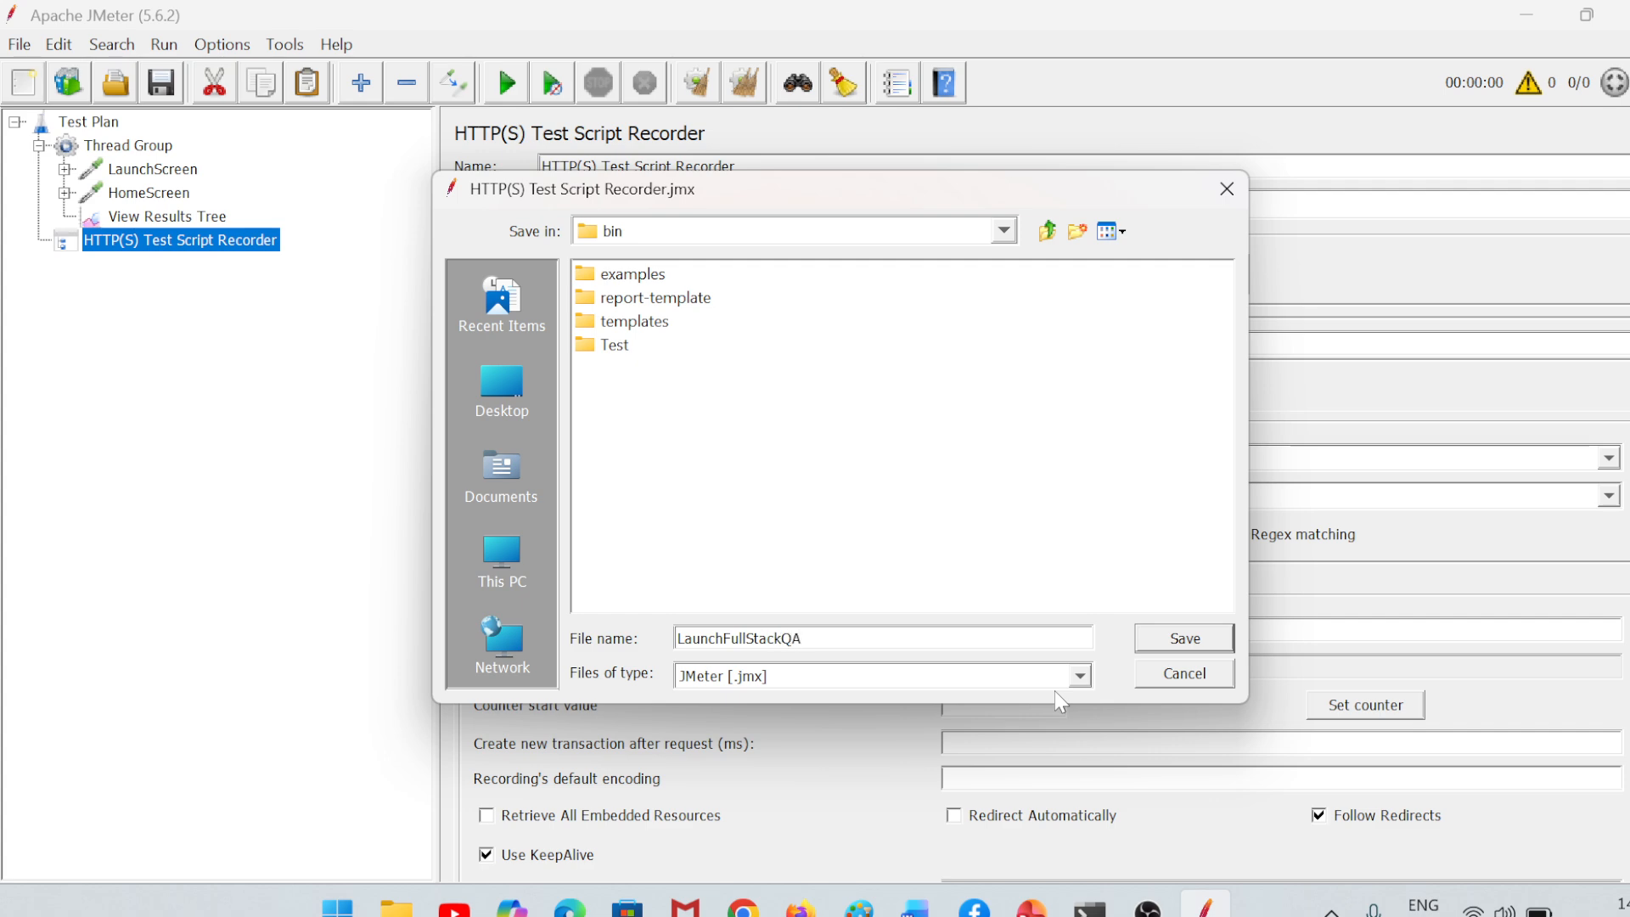
key(Return)
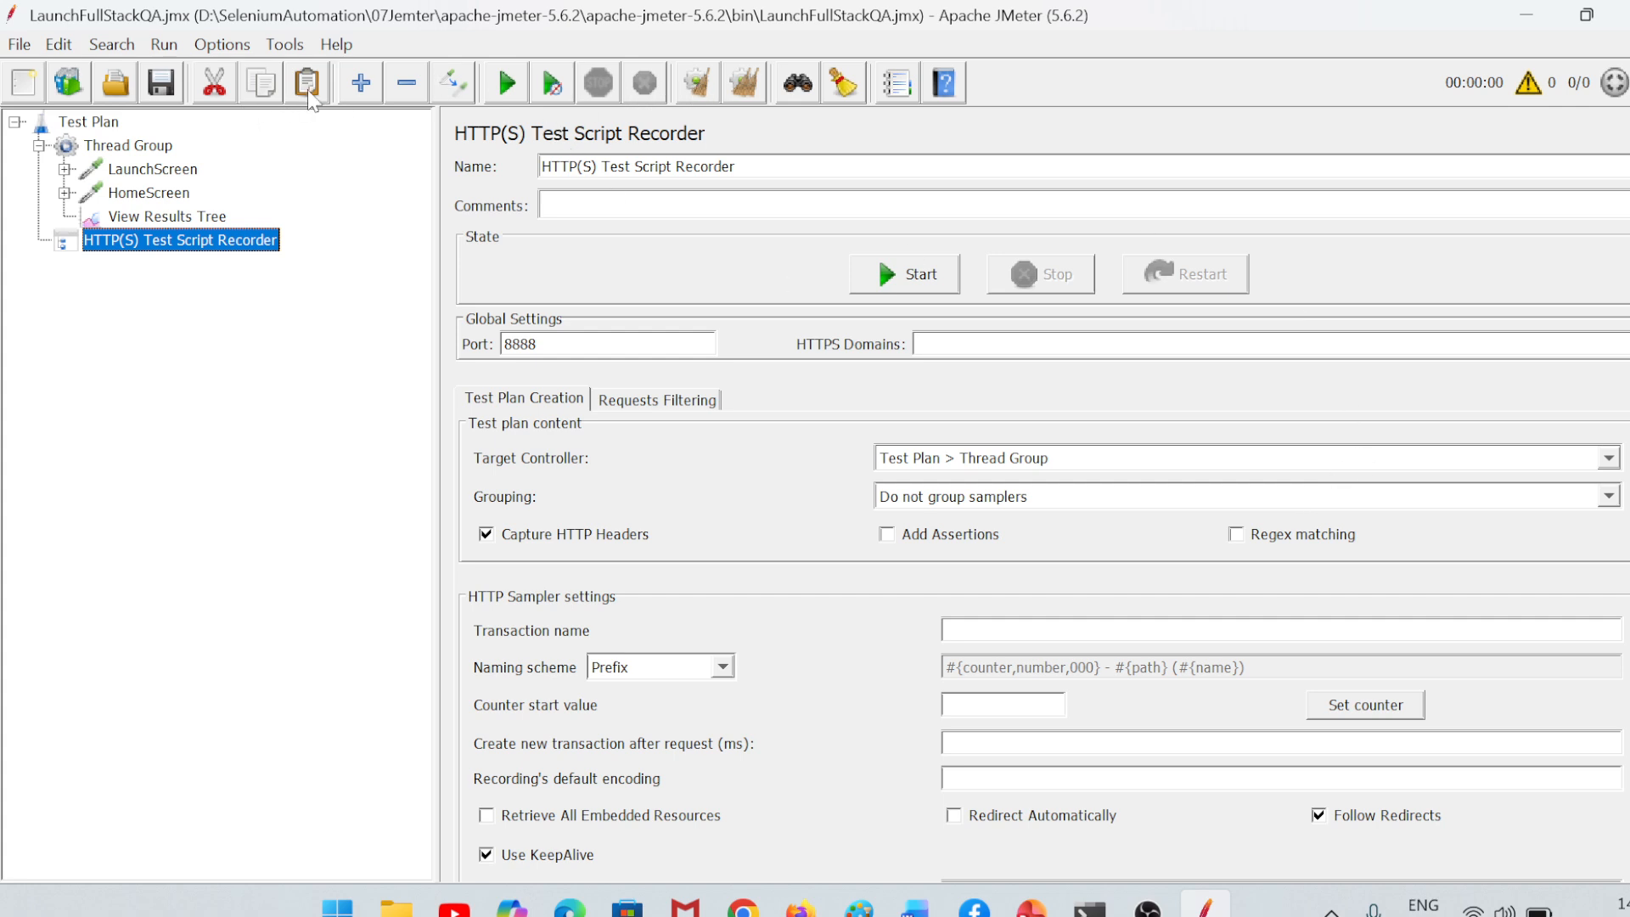
Step: Show the log viewer and clear all existing log entries and results
click(241, 57)
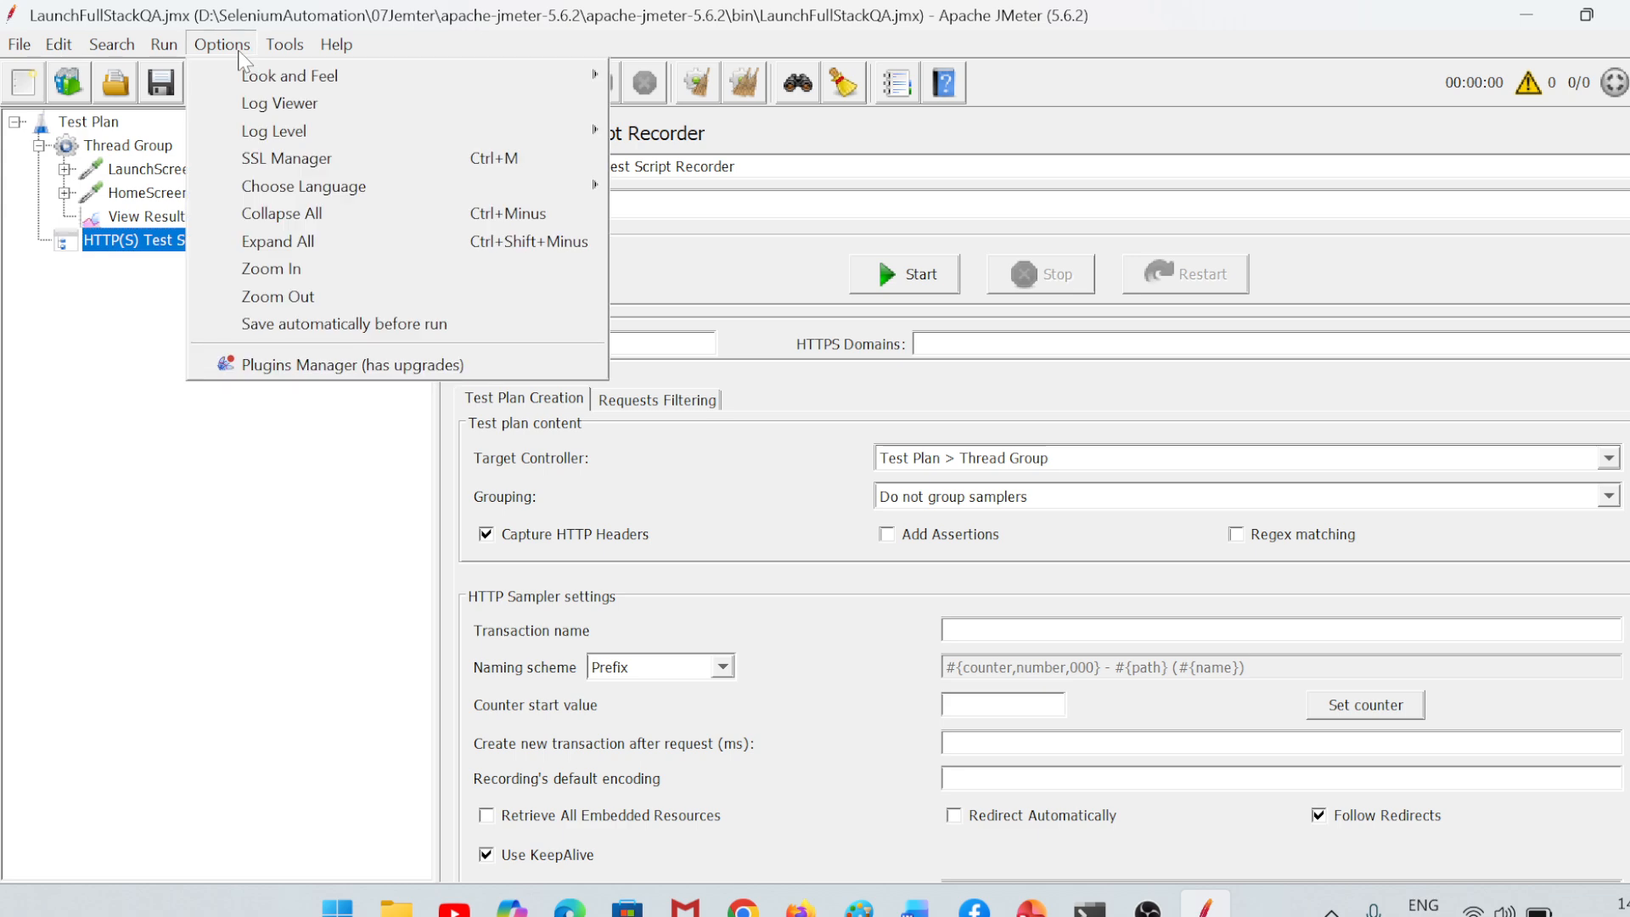
click(274, 102)
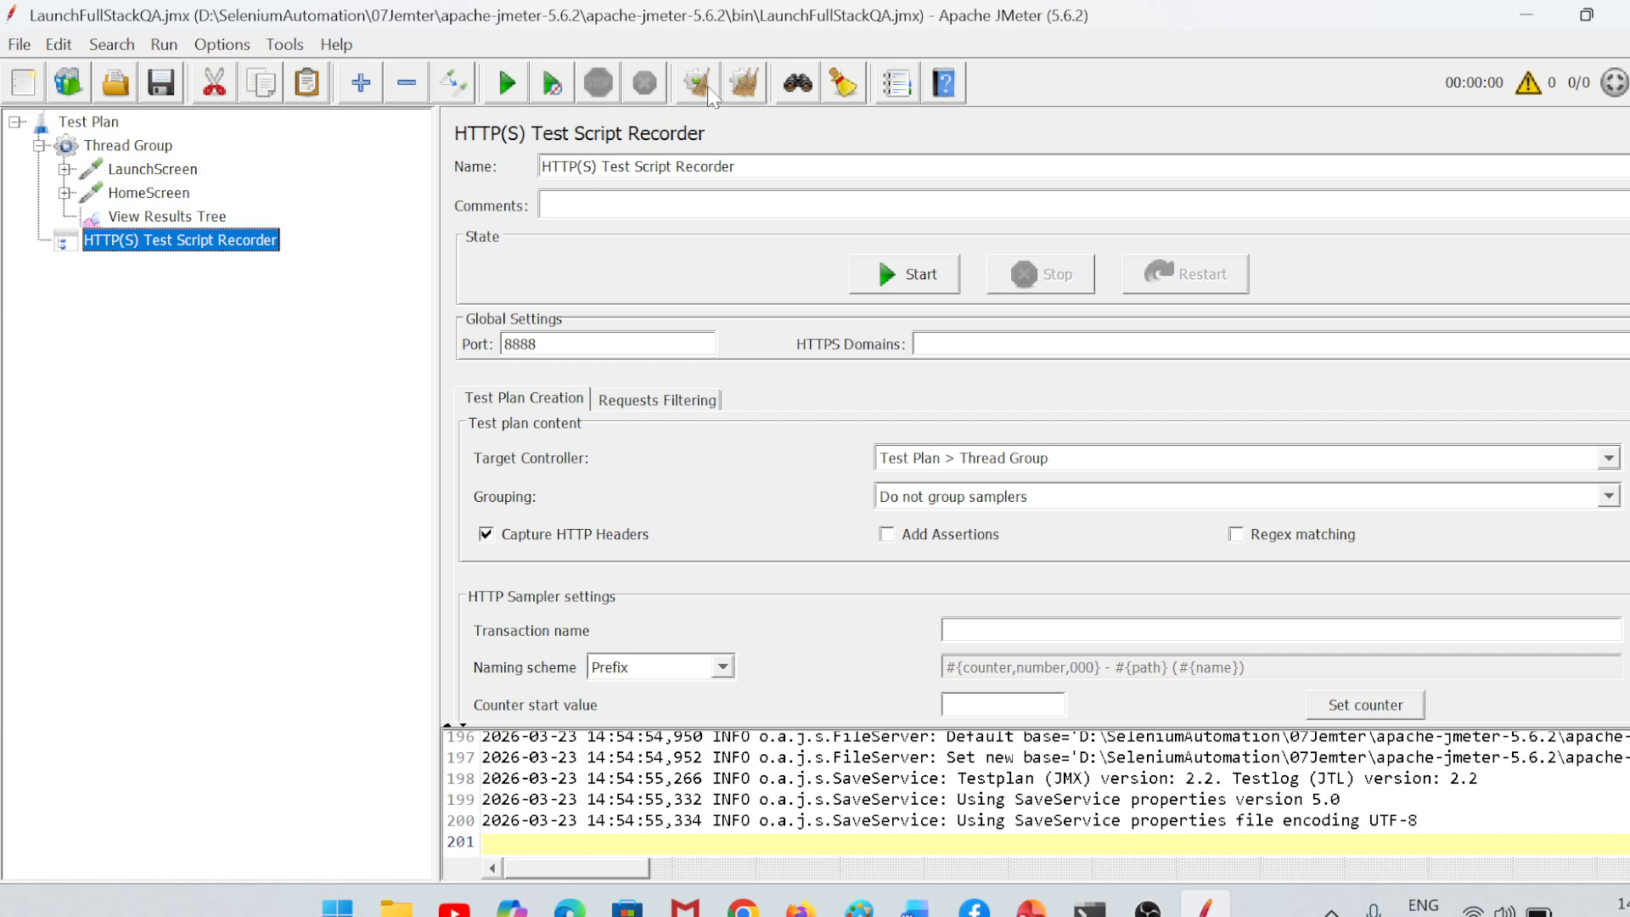
click(743, 84)
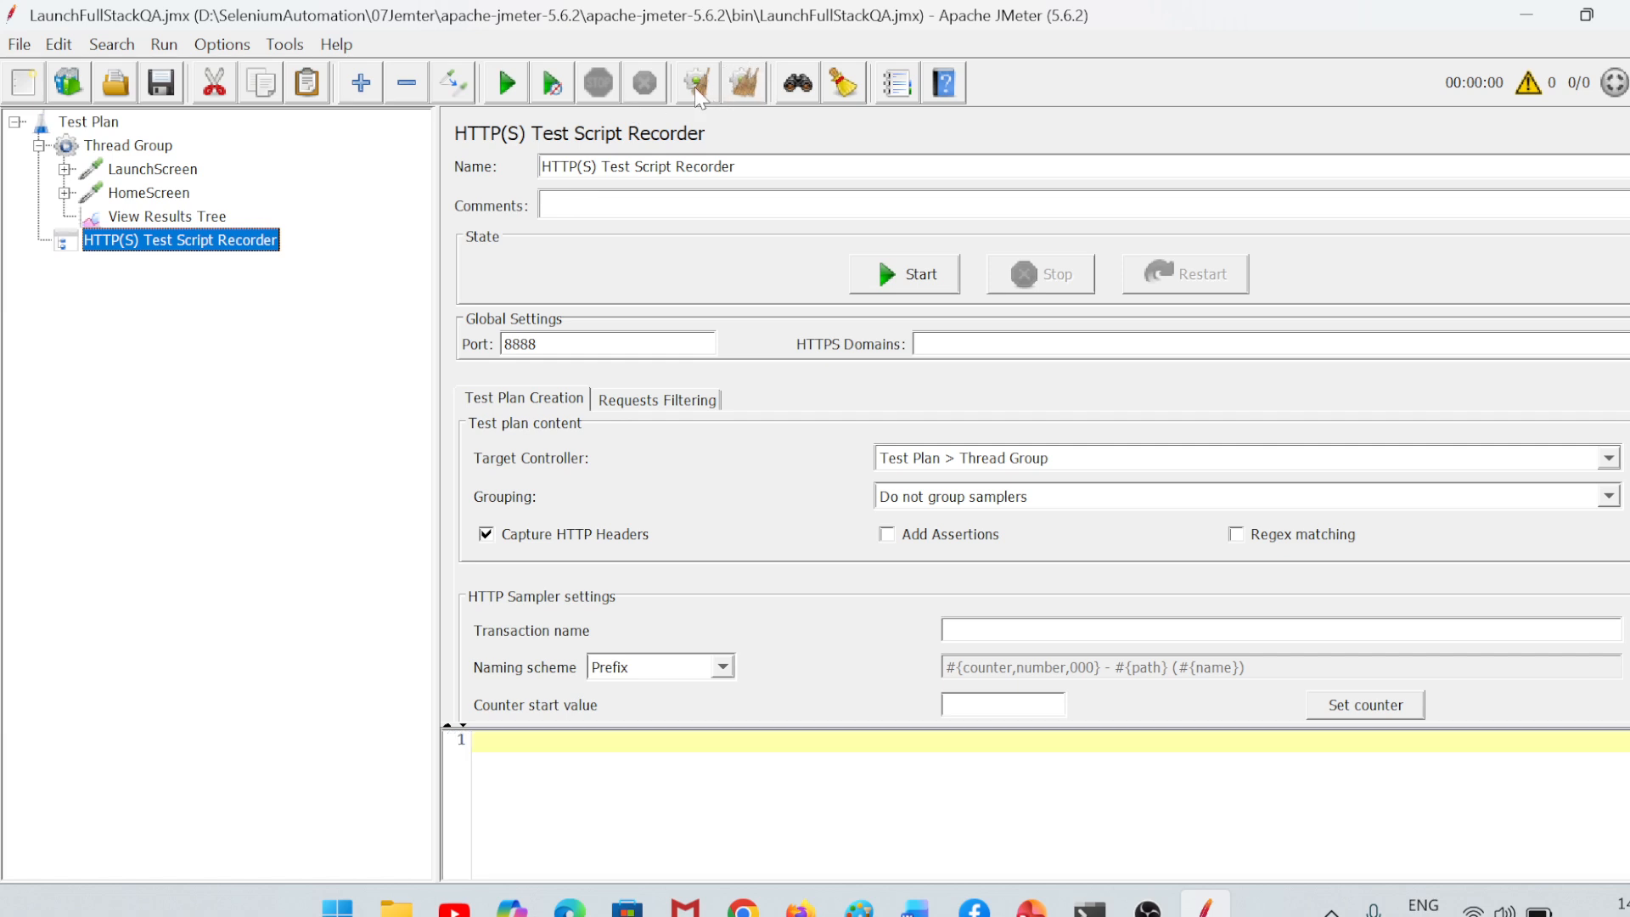
Step: Run the test plan and check the LaunchScreen and HomeScreen sampler results in View Results Tree
click(510, 85)
click(177, 219)
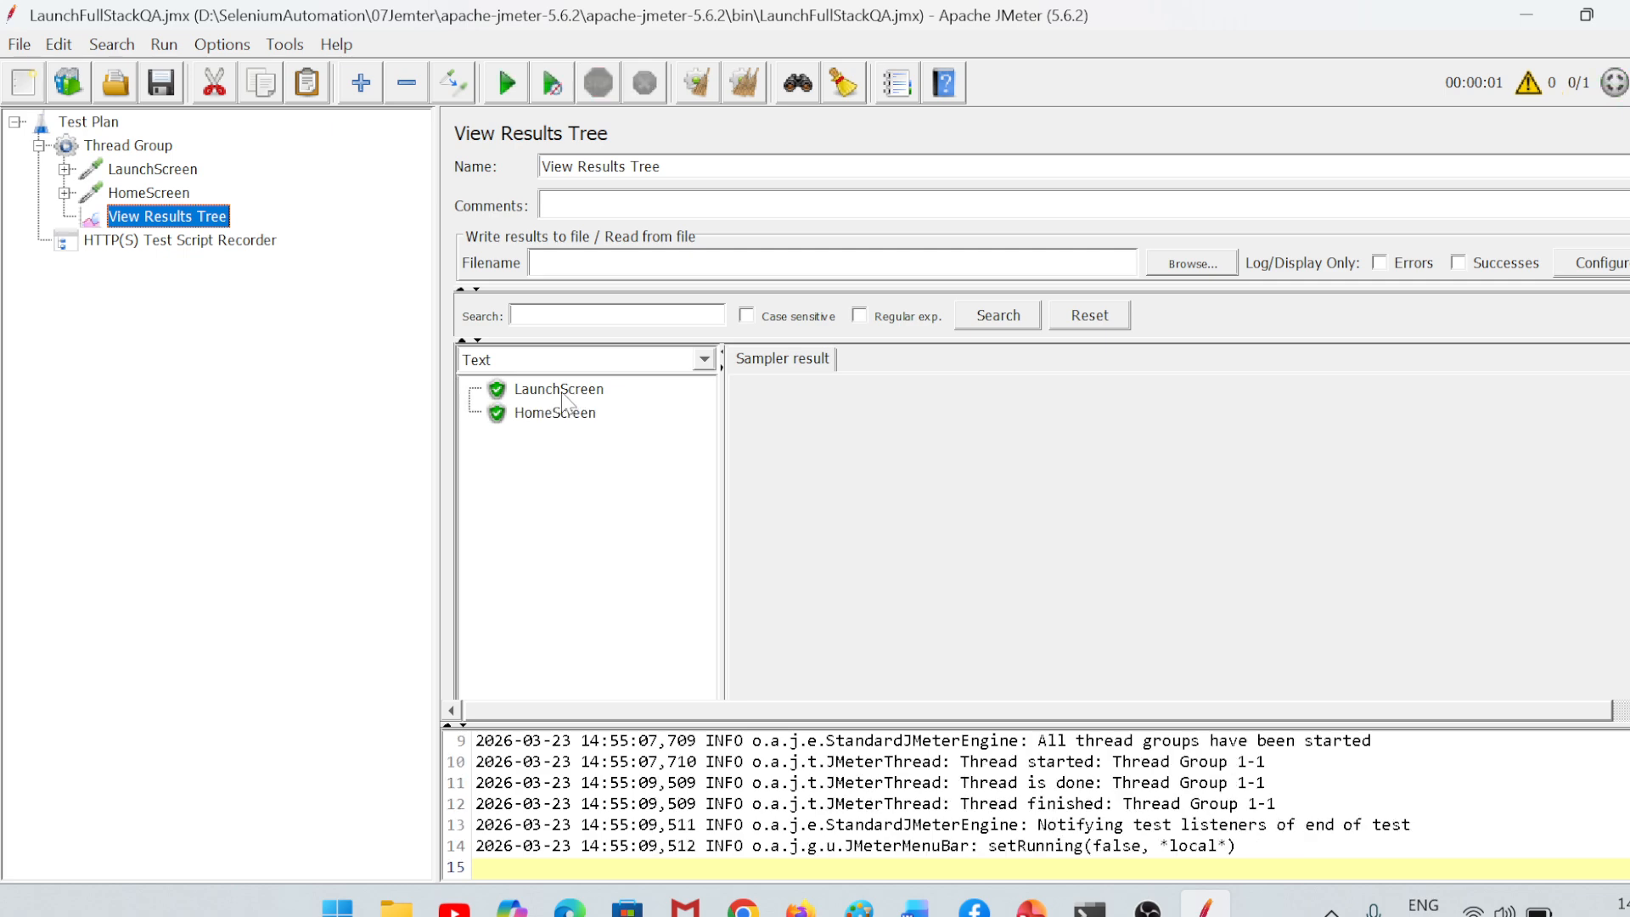
click(560, 391)
click(556, 414)
Step: Set the View Results Tree renderer to HTML
click(525, 363)
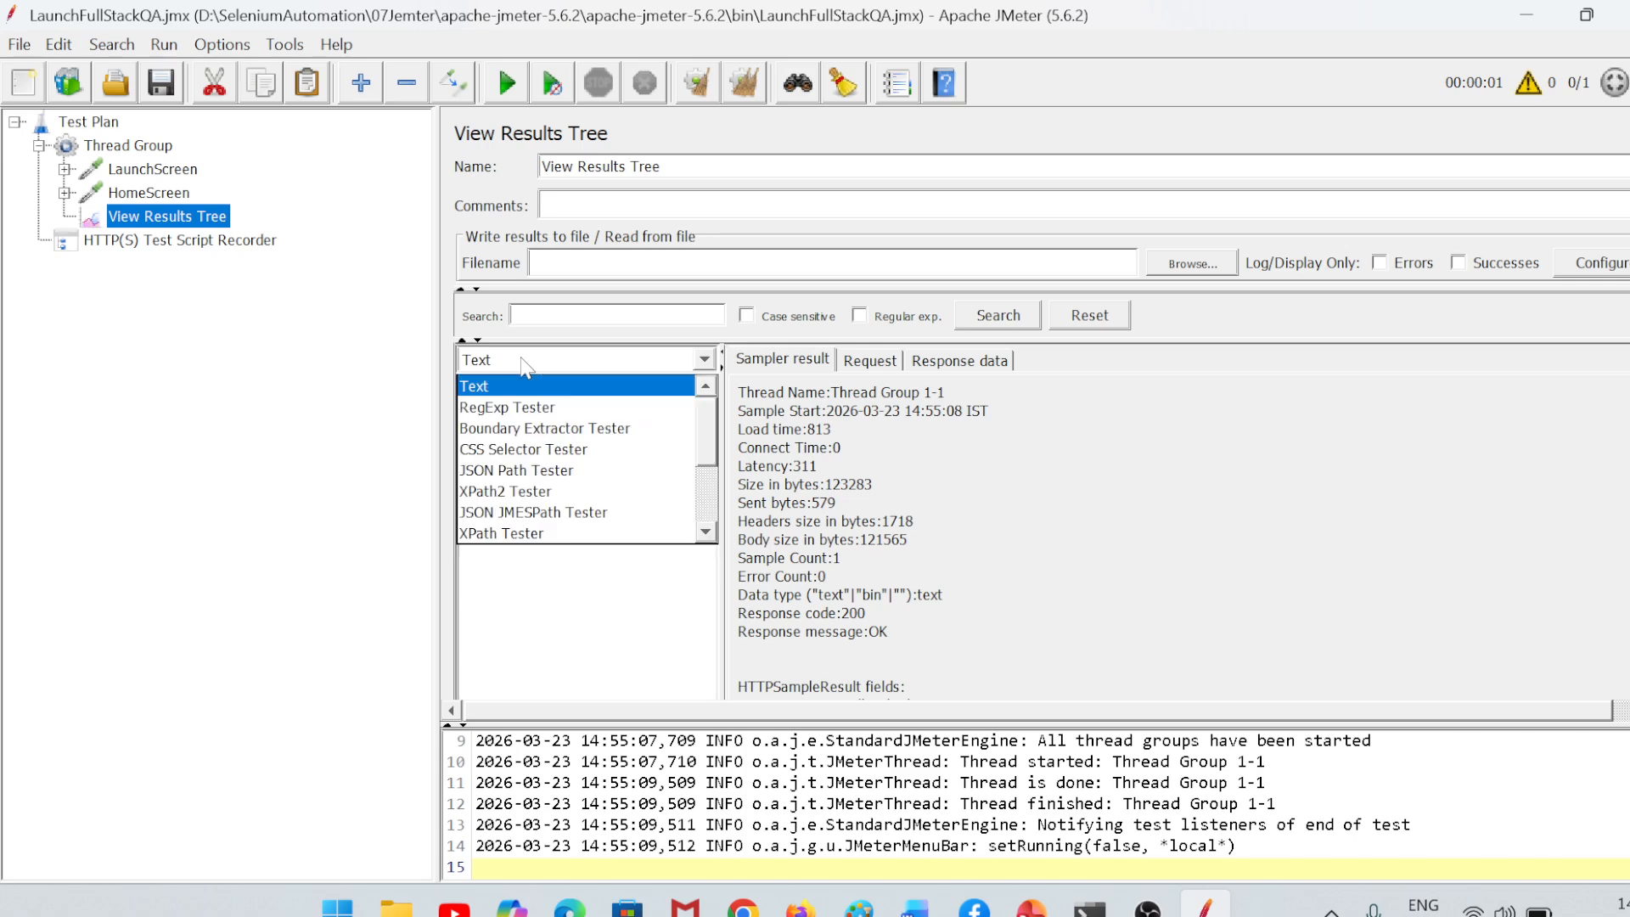
click(706, 532)
click(705, 533)
click(544, 512)
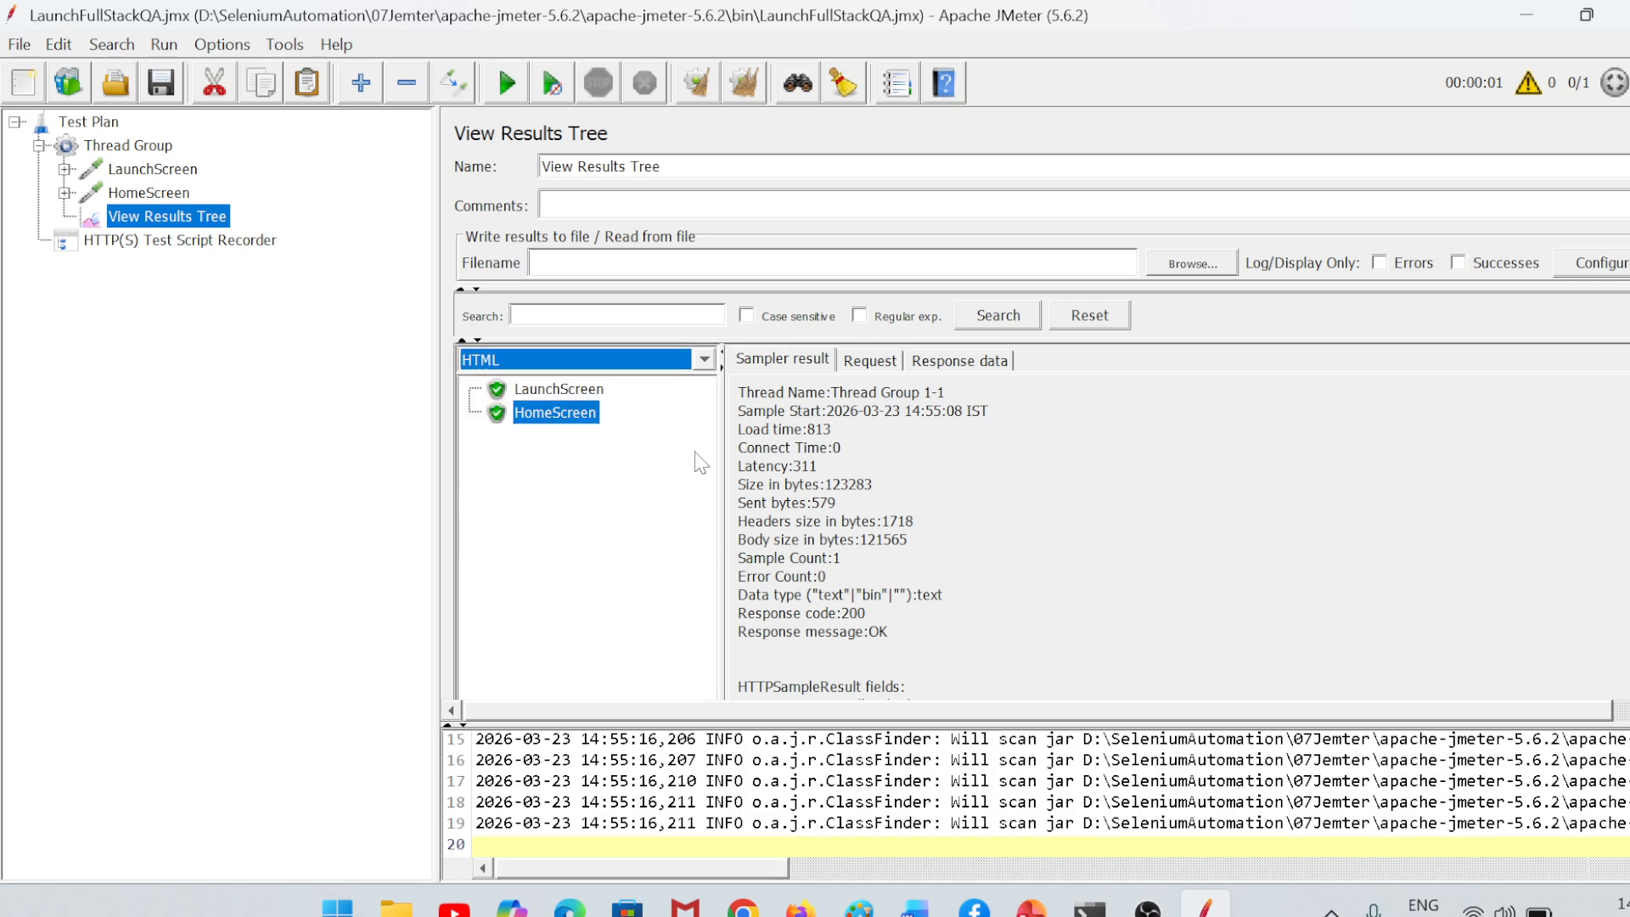
Step: Examine the response body of the HomeScreen and LaunchScreen results
click(949, 365)
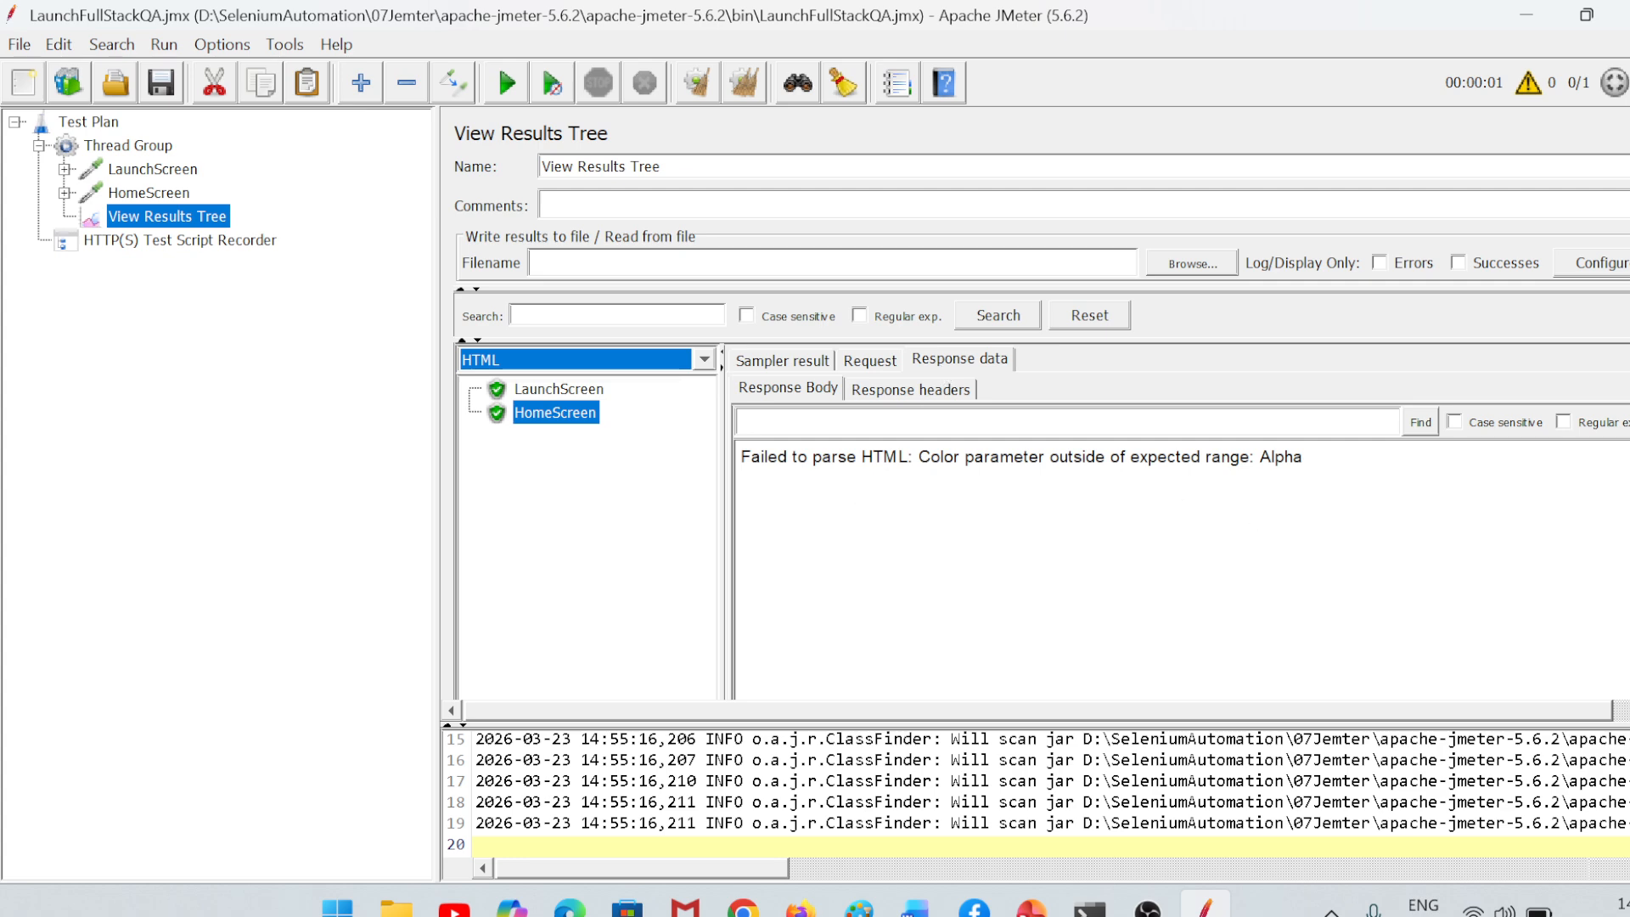
scroll(1042, 408, down, 3)
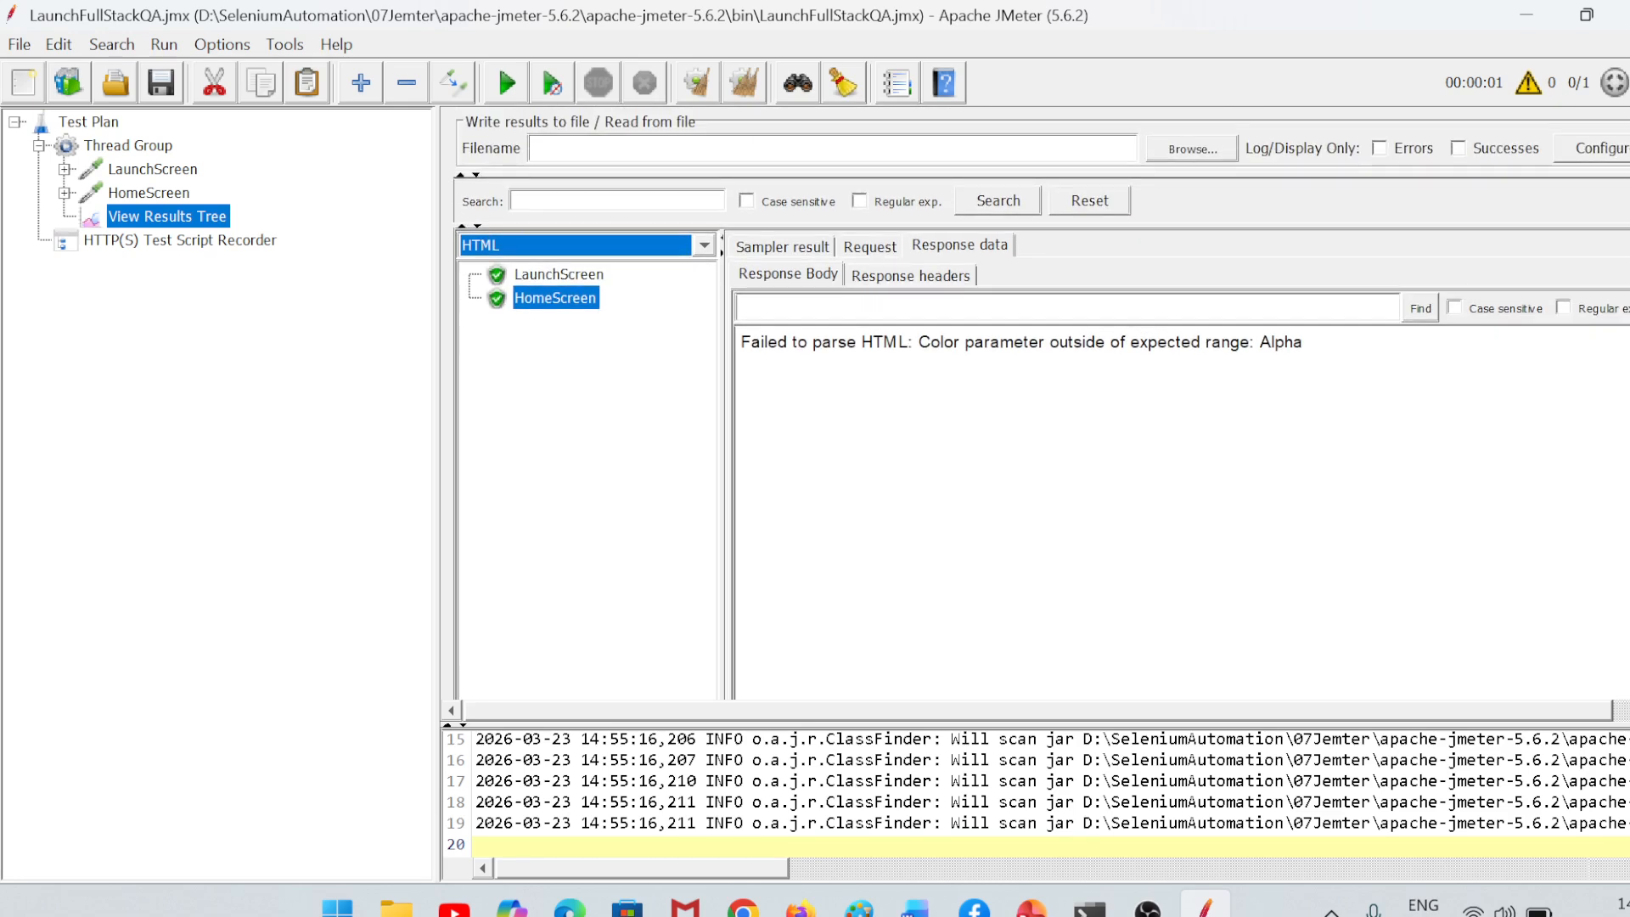
click(941, 247)
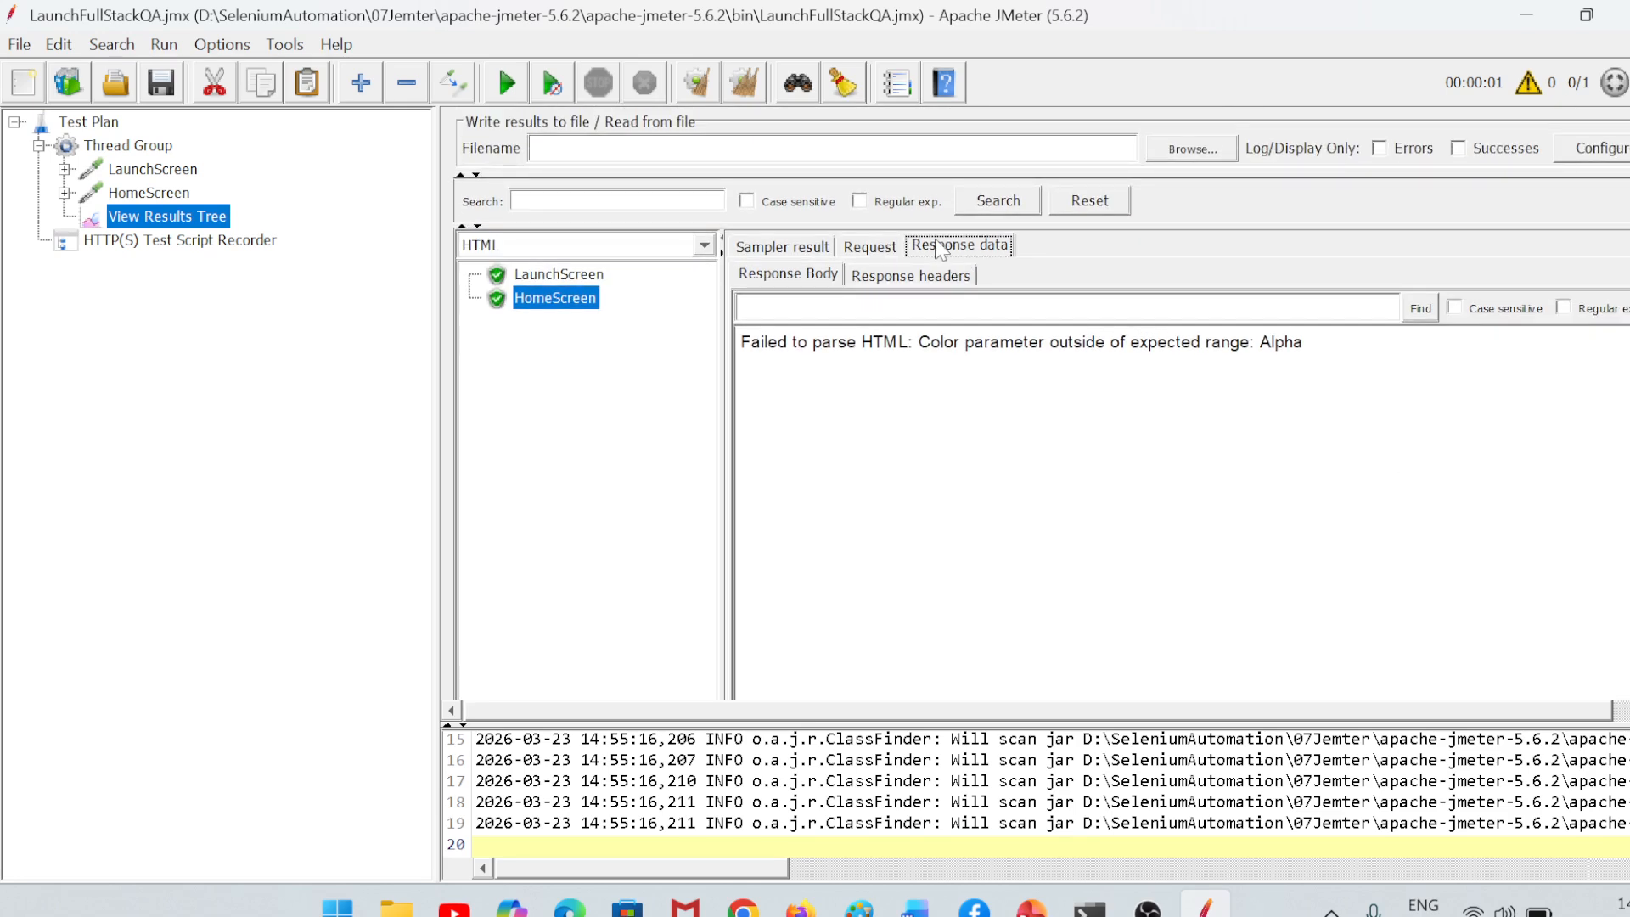
click(543, 275)
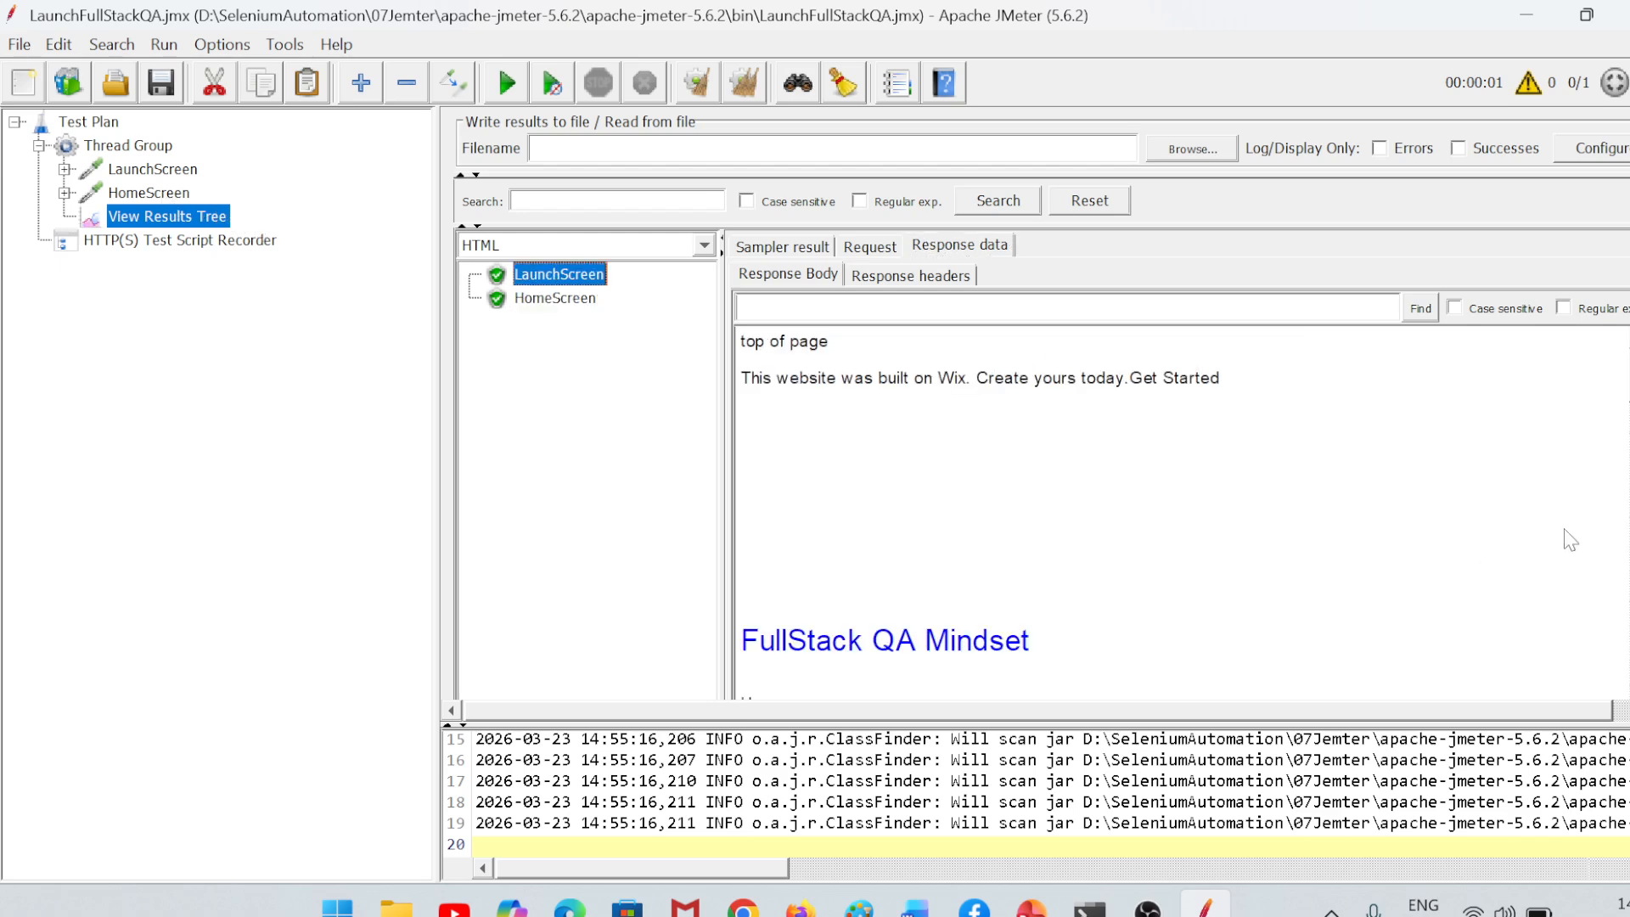
scroll(1180, 509, down, 15)
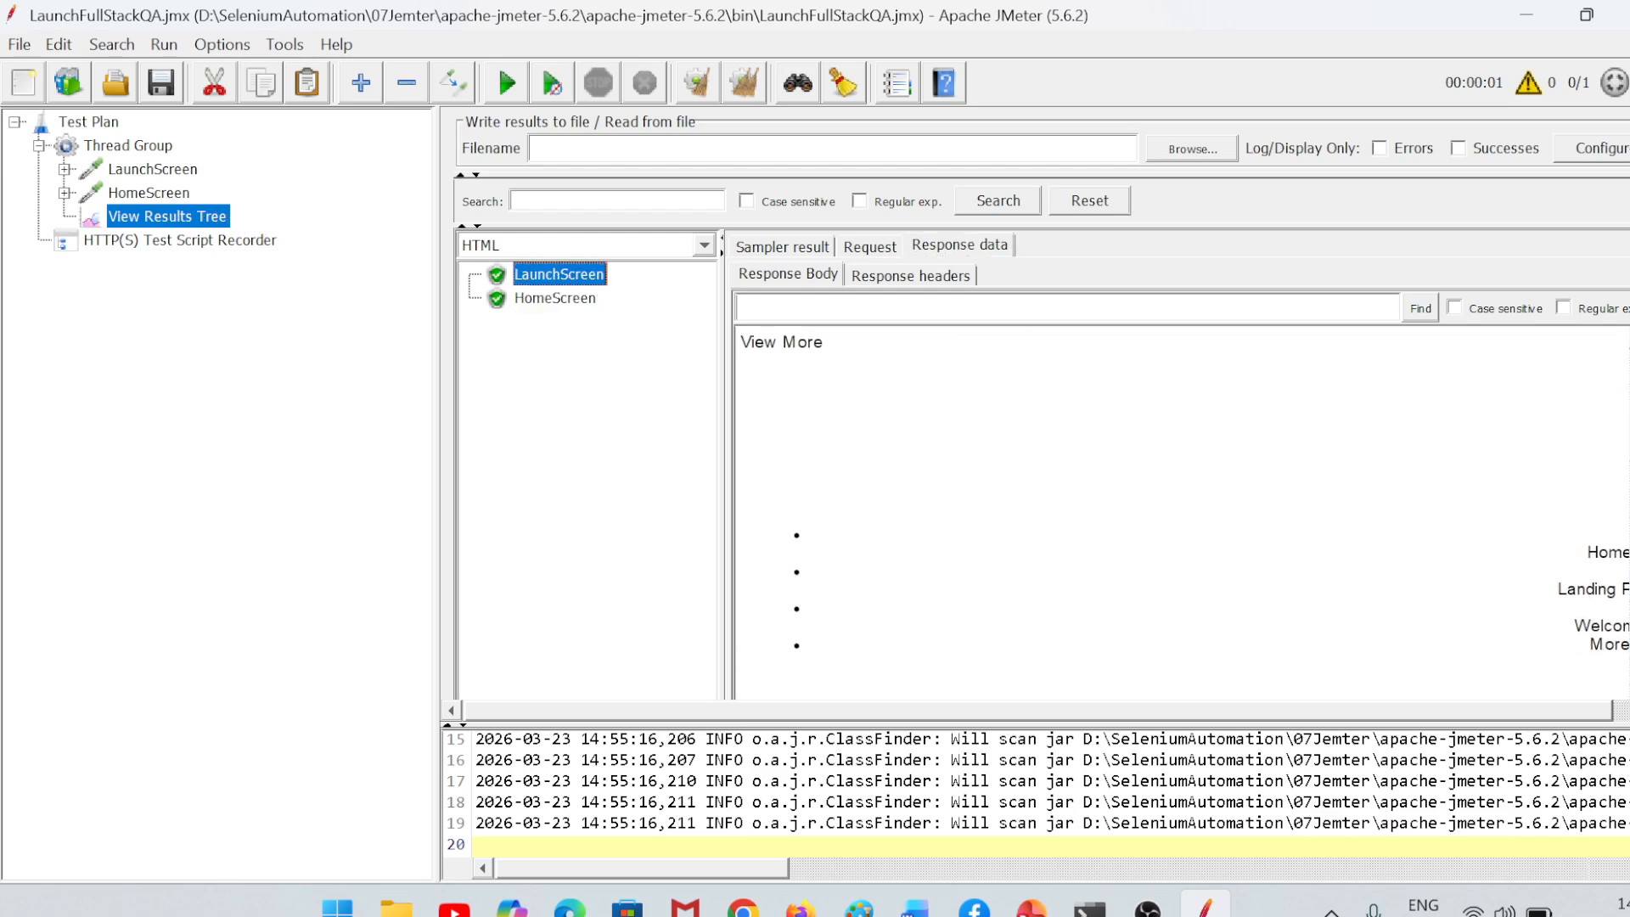
scroll(1185, 513, up, 12)
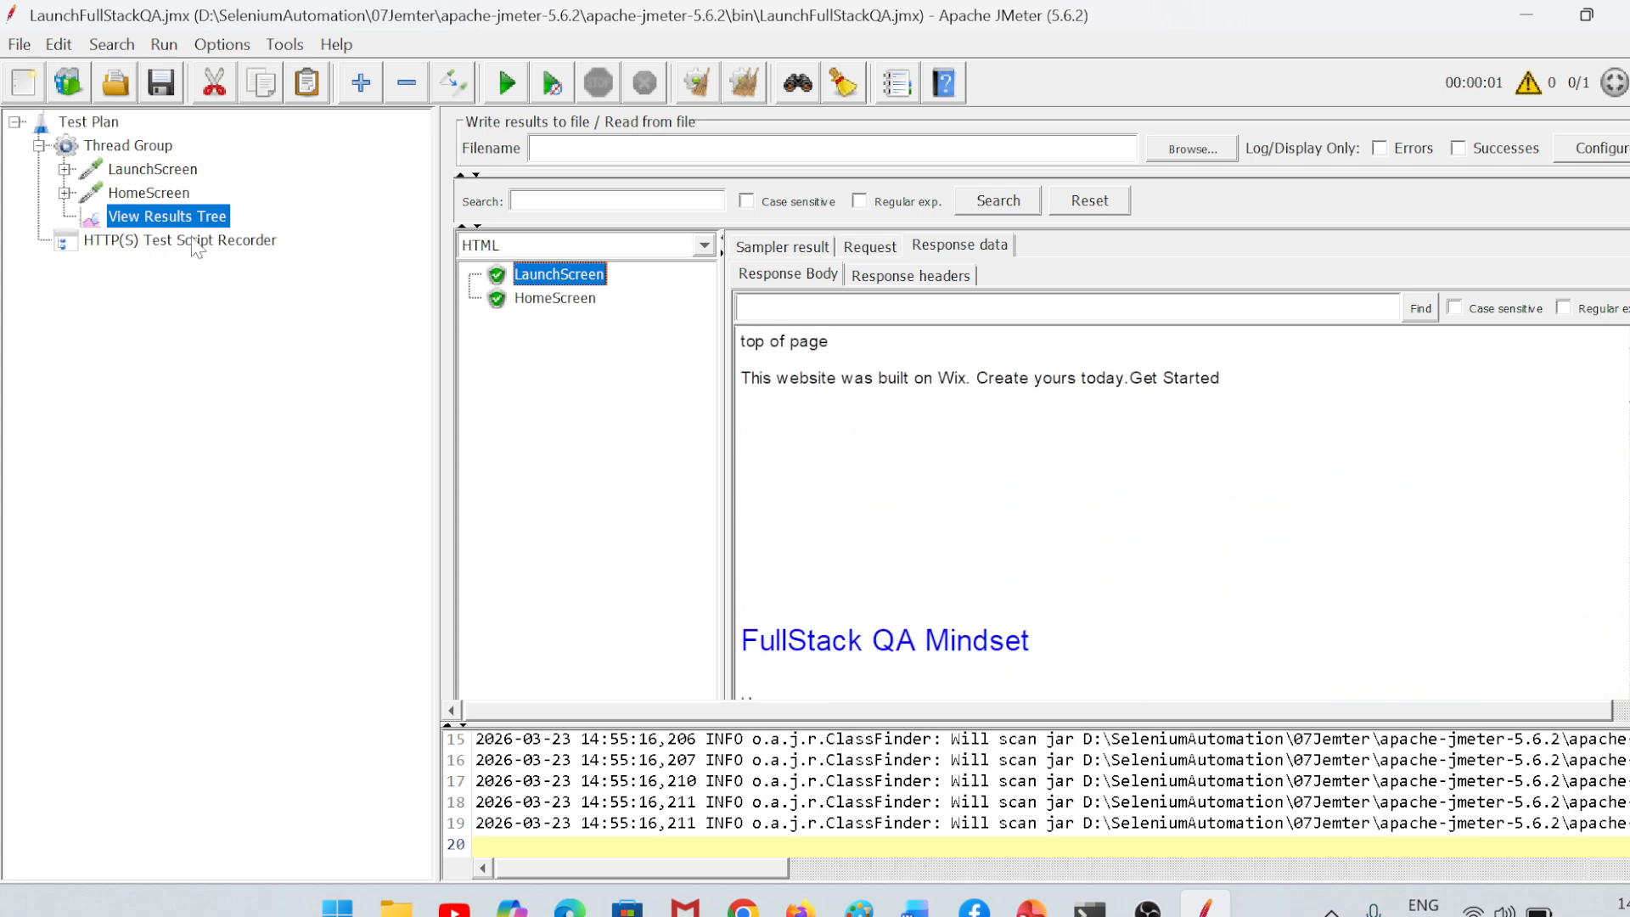
Step: Set the Thread Group to 5 threads with a ramp-up period of 2 seconds, and clear the previous run's results and log
click(129, 149)
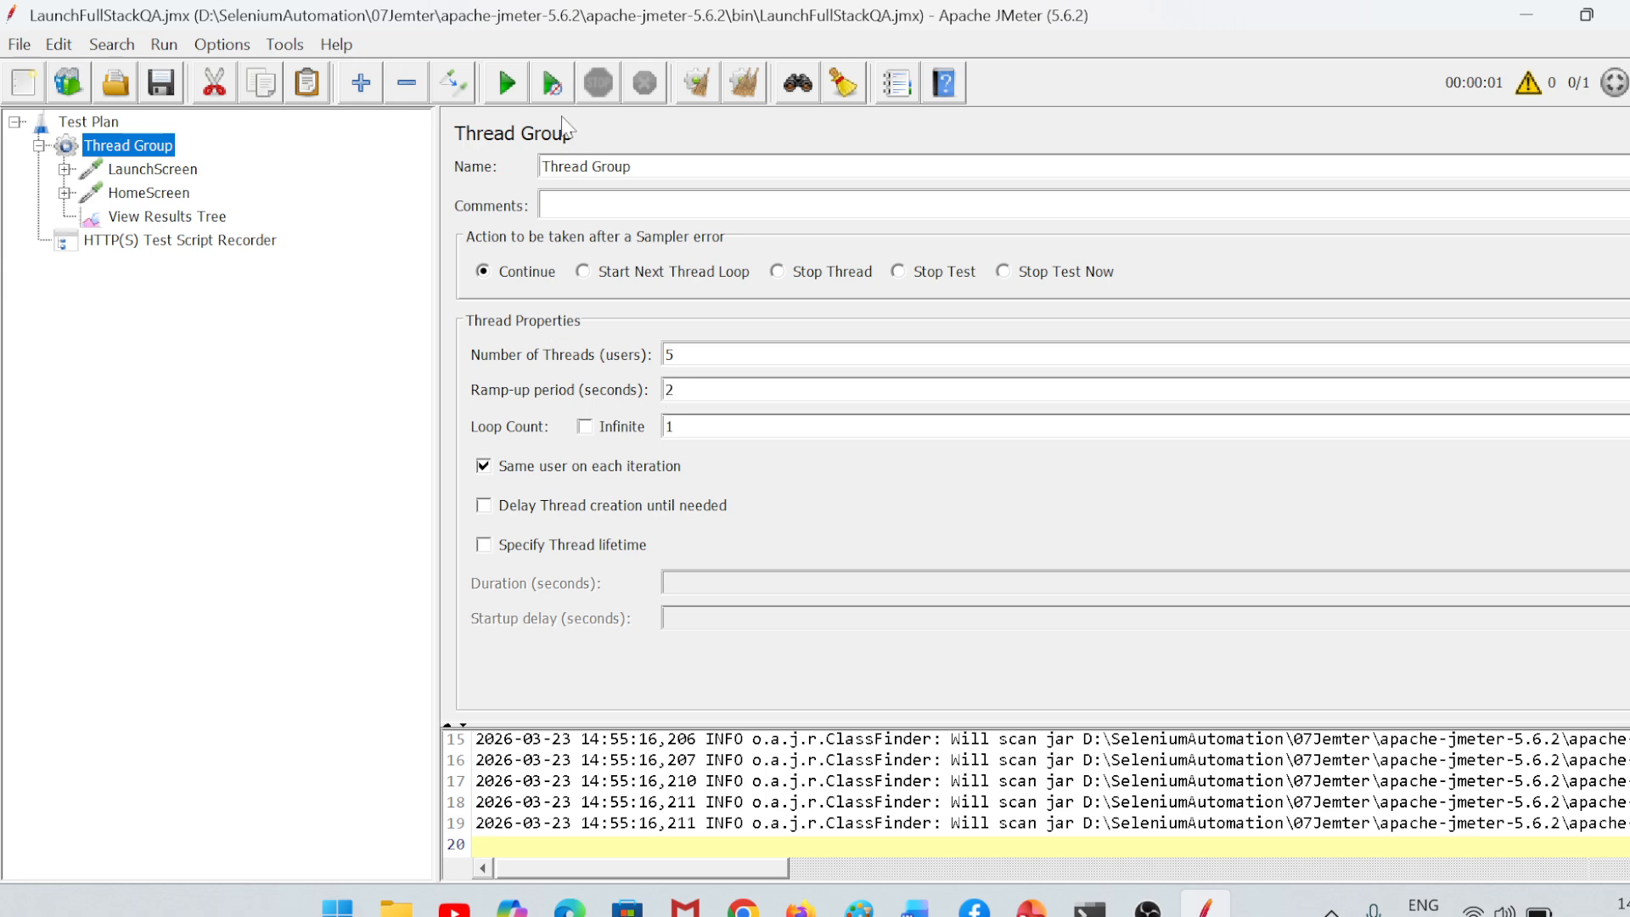
click(717, 95)
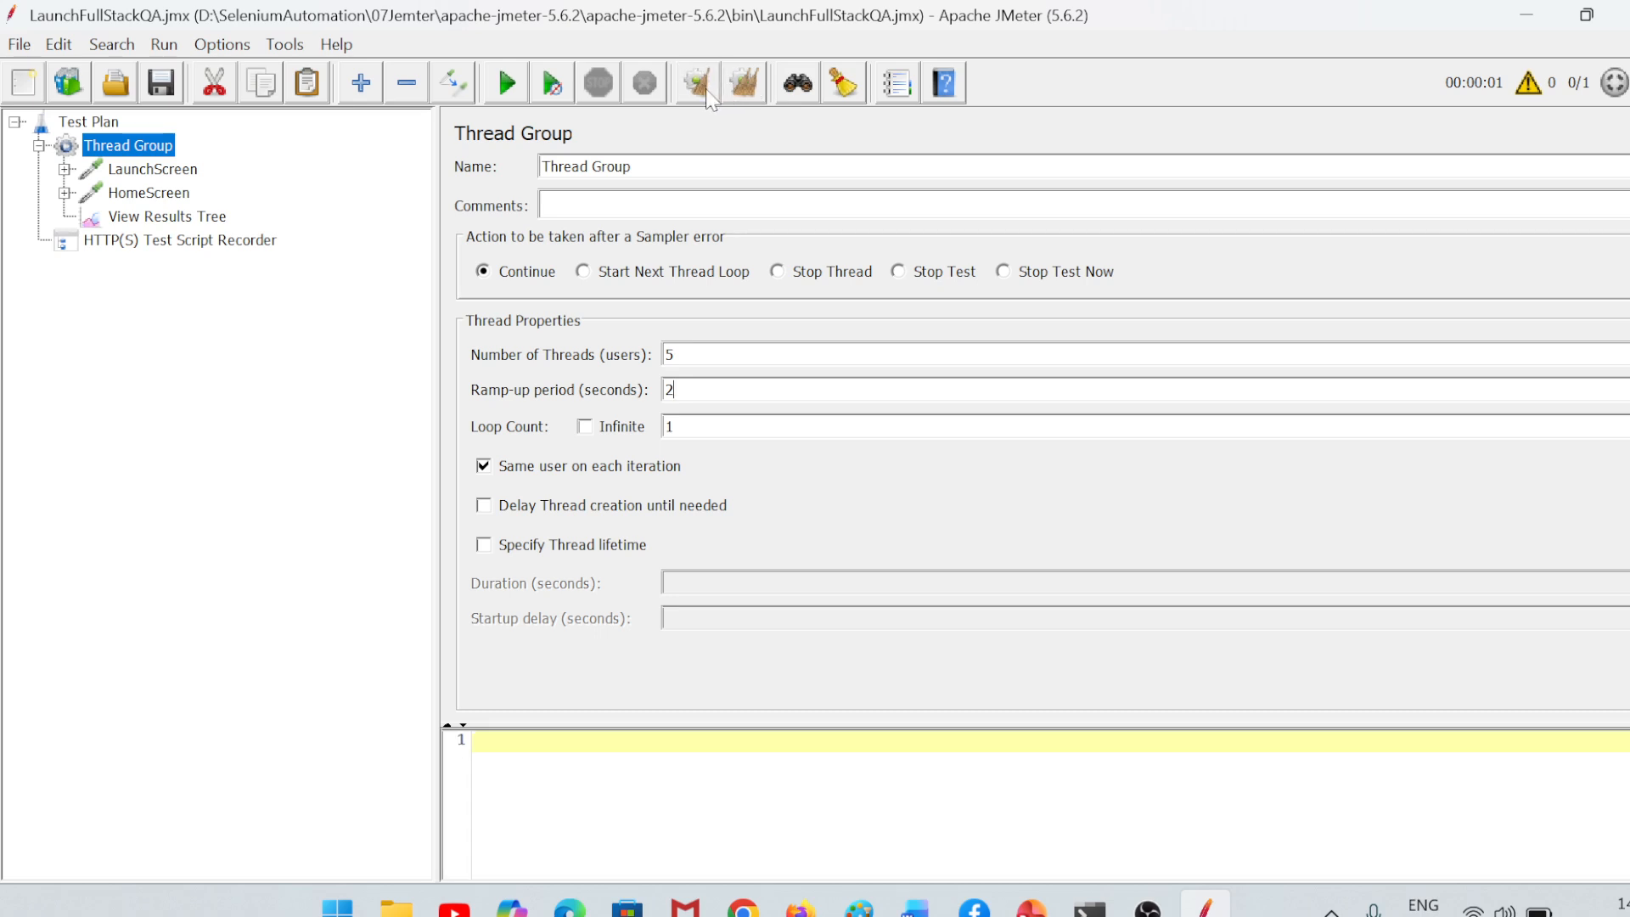
Step: Rerun the test plan with View Results Tree open, and return to the HTTP(S) Test Script Recorder
click(252, 242)
click(214, 223)
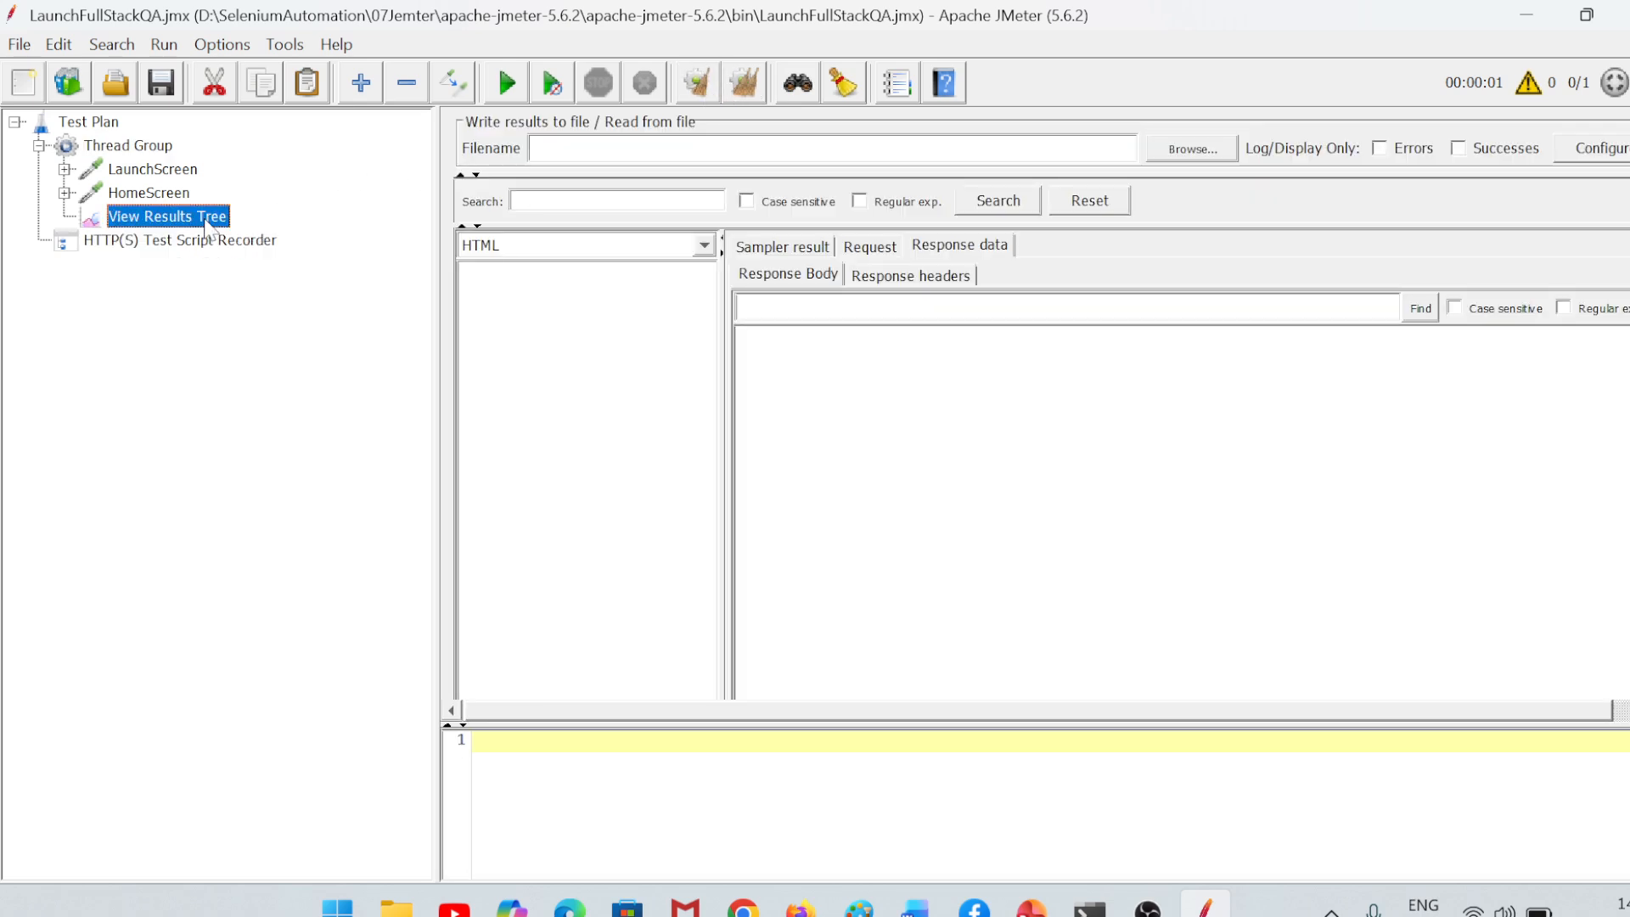
click(510, 85)
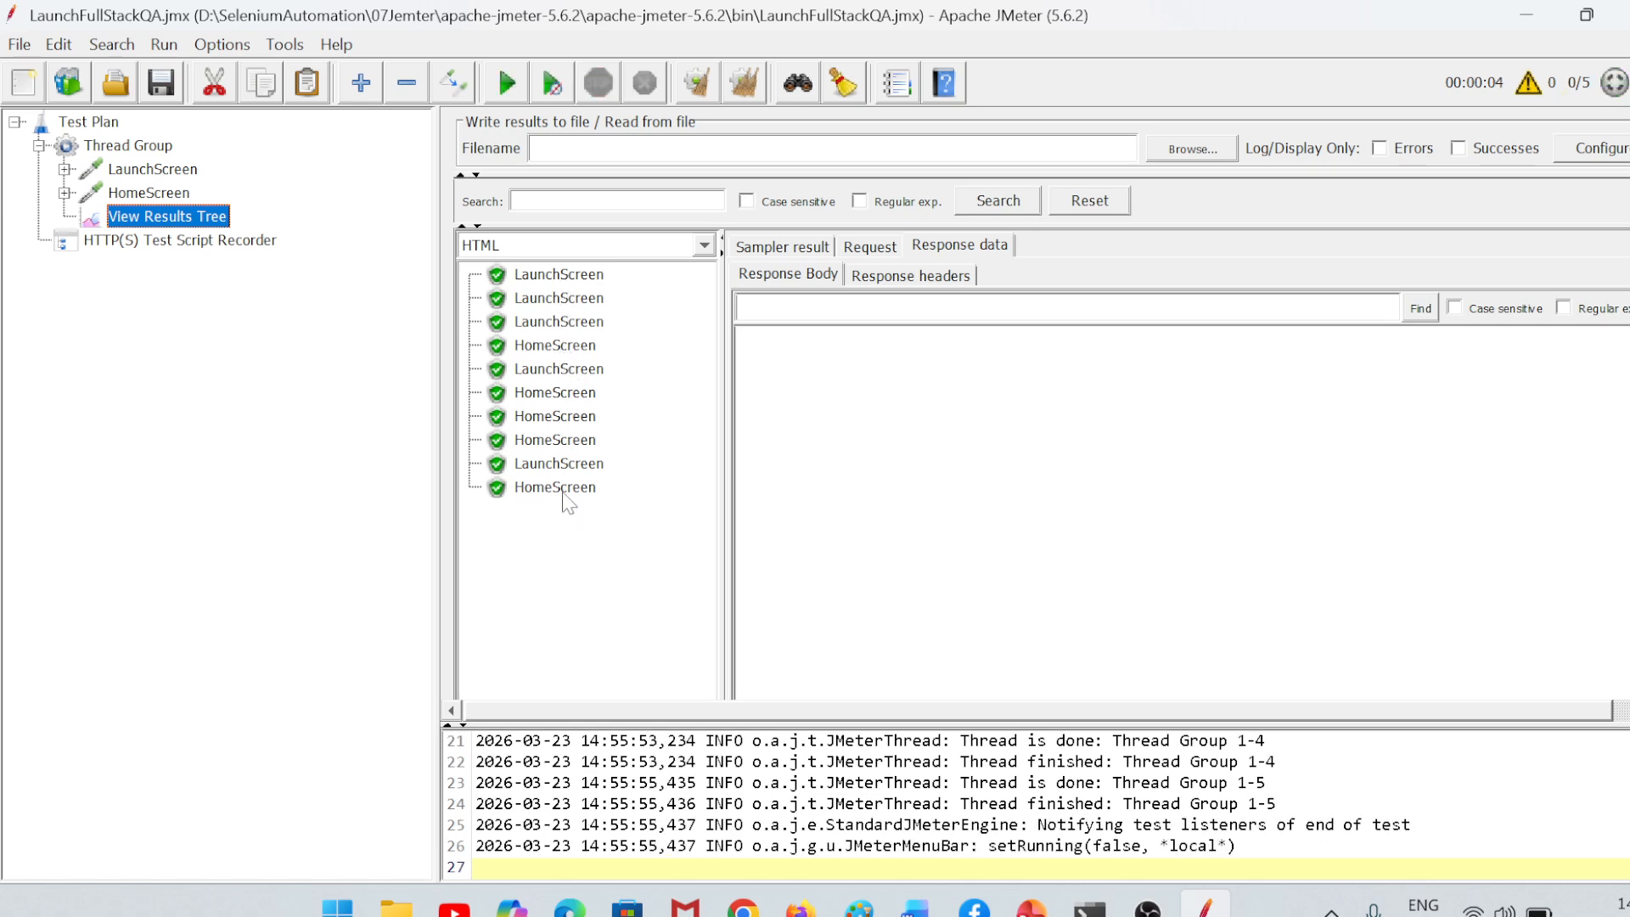
click(199, 244)
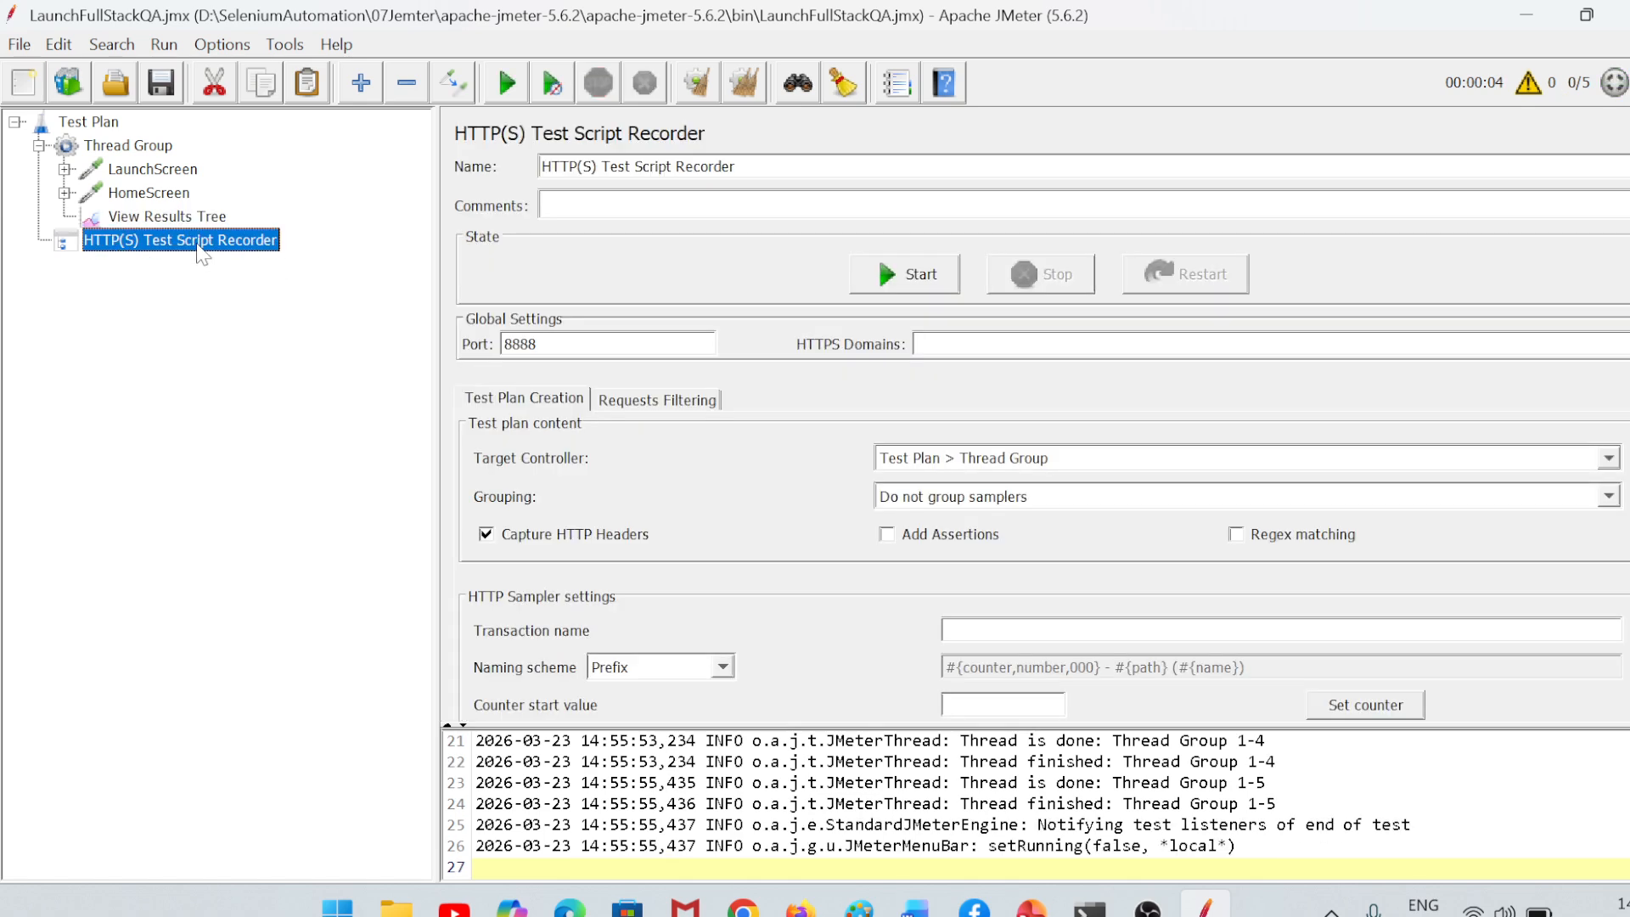
Step: Examine the response bodies of a HomeScreen result and two LaunchScreen results from the multi-user run in View Results Tree
click(165, 219)
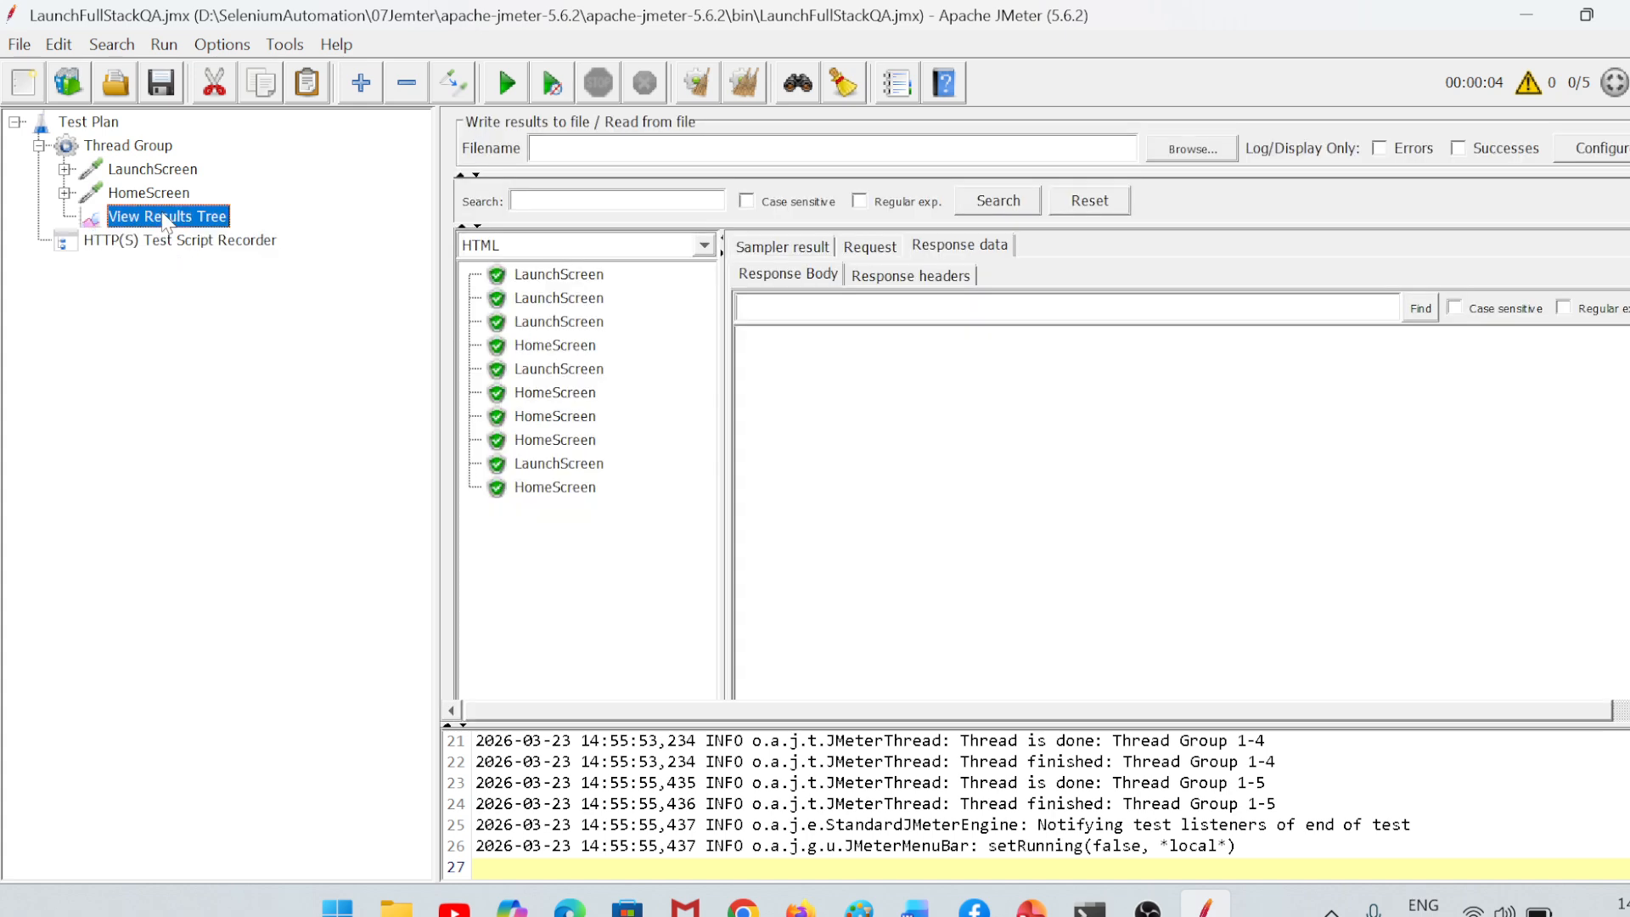
click(546, 418)
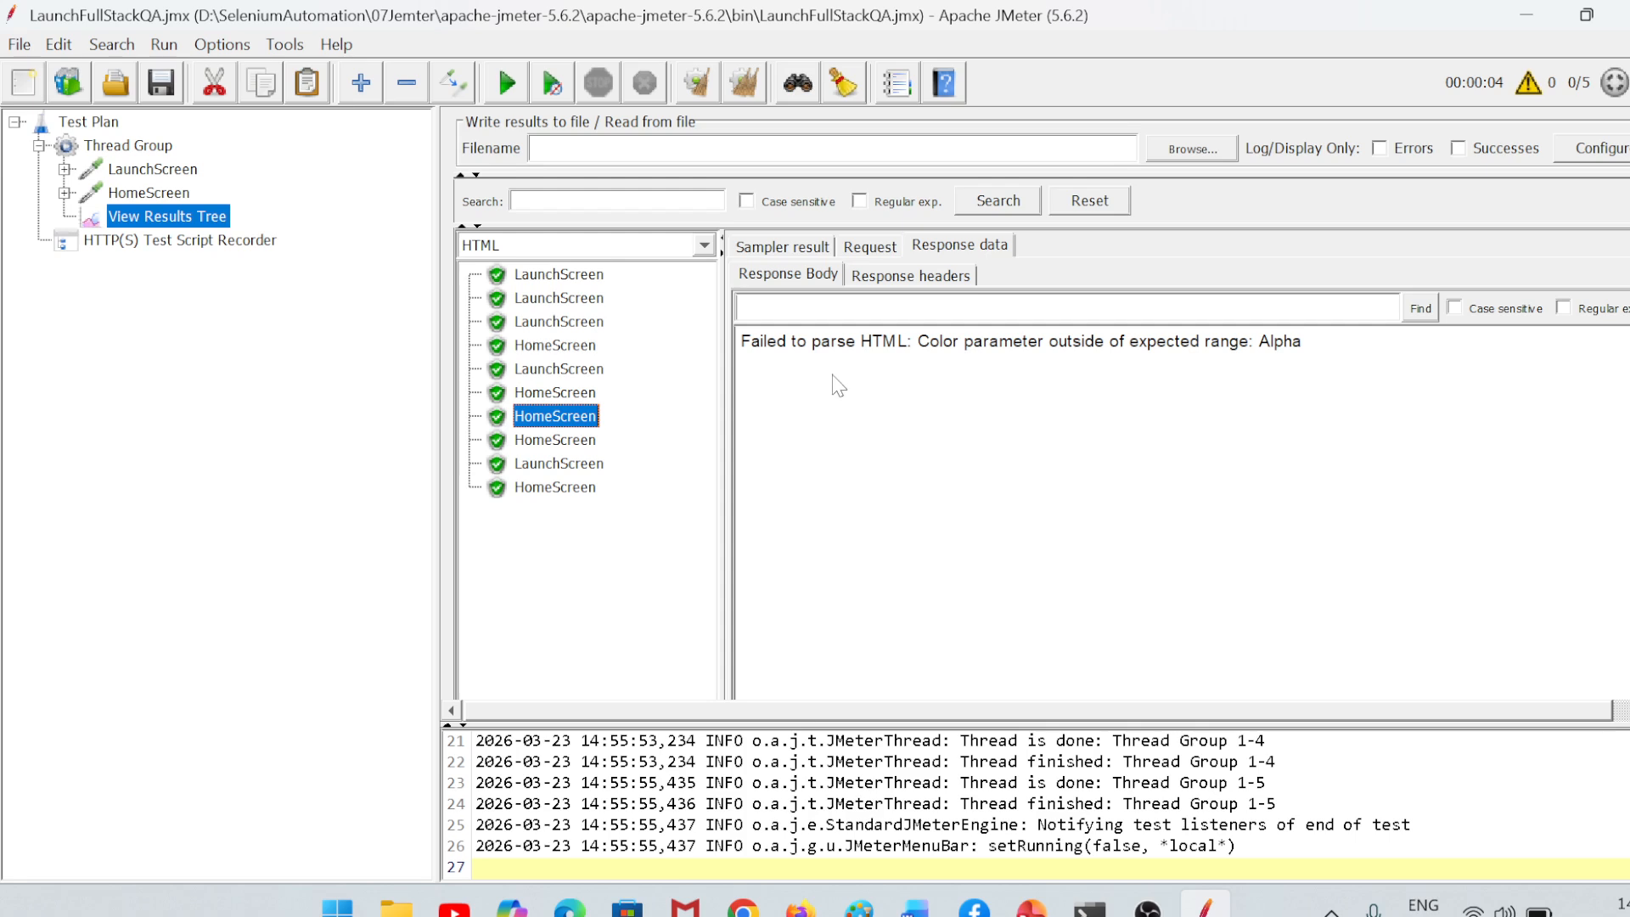
click(560, 276)
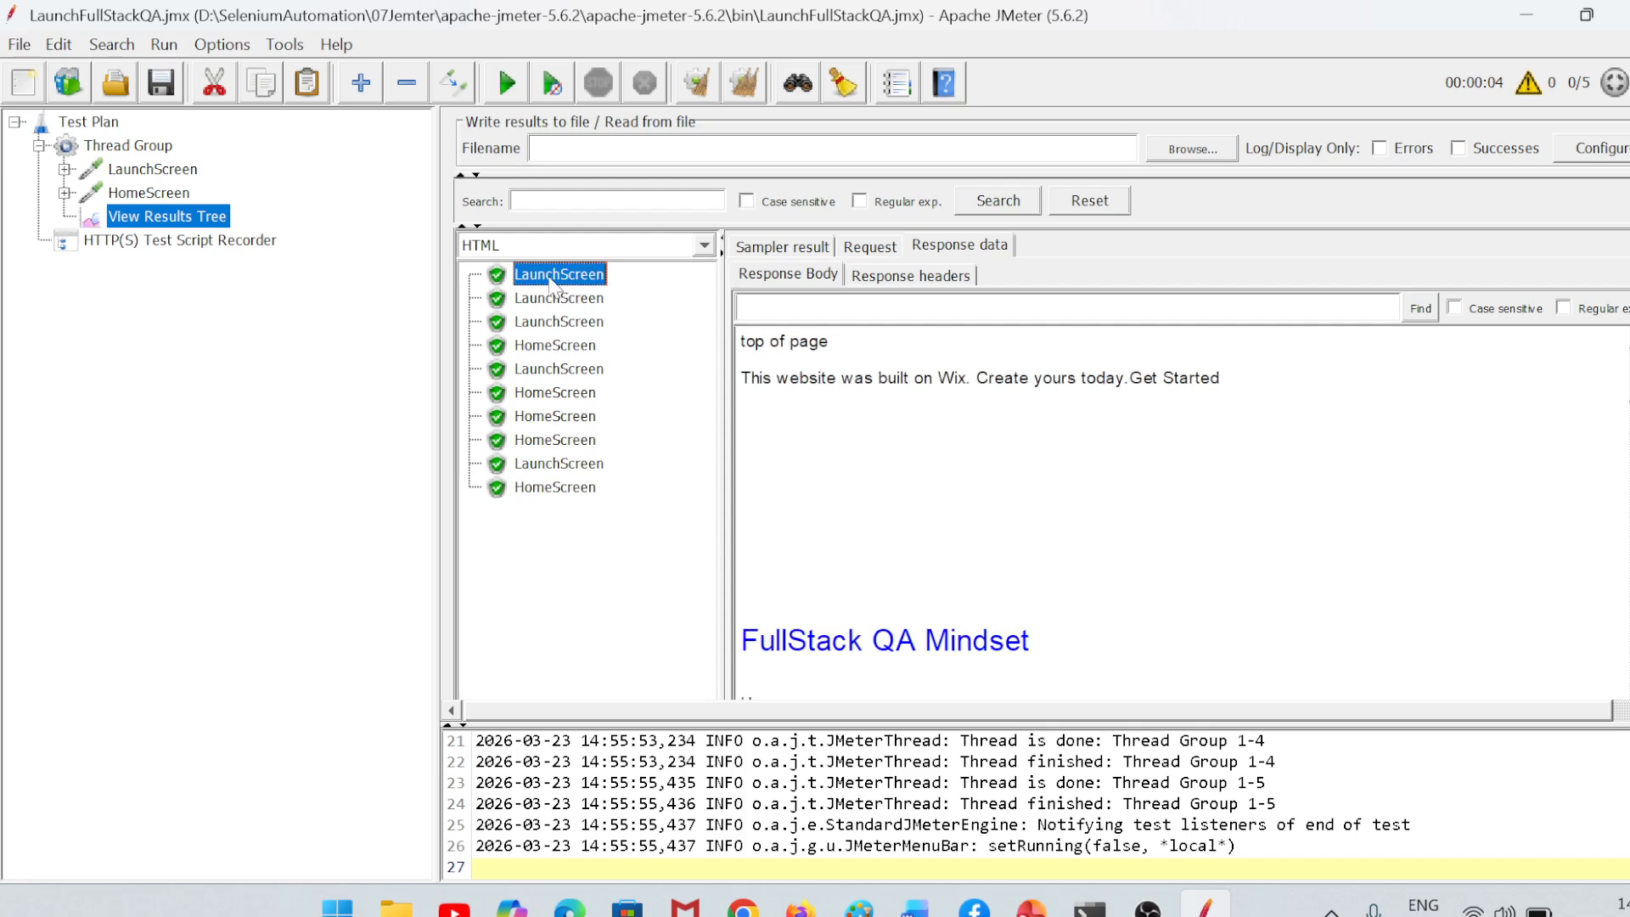
click(557, 463)
mouse_move(1629, 369)
mouse_down()
mouse_move(1629, 516)
mouse_move(1629, 356)
mouse_up()
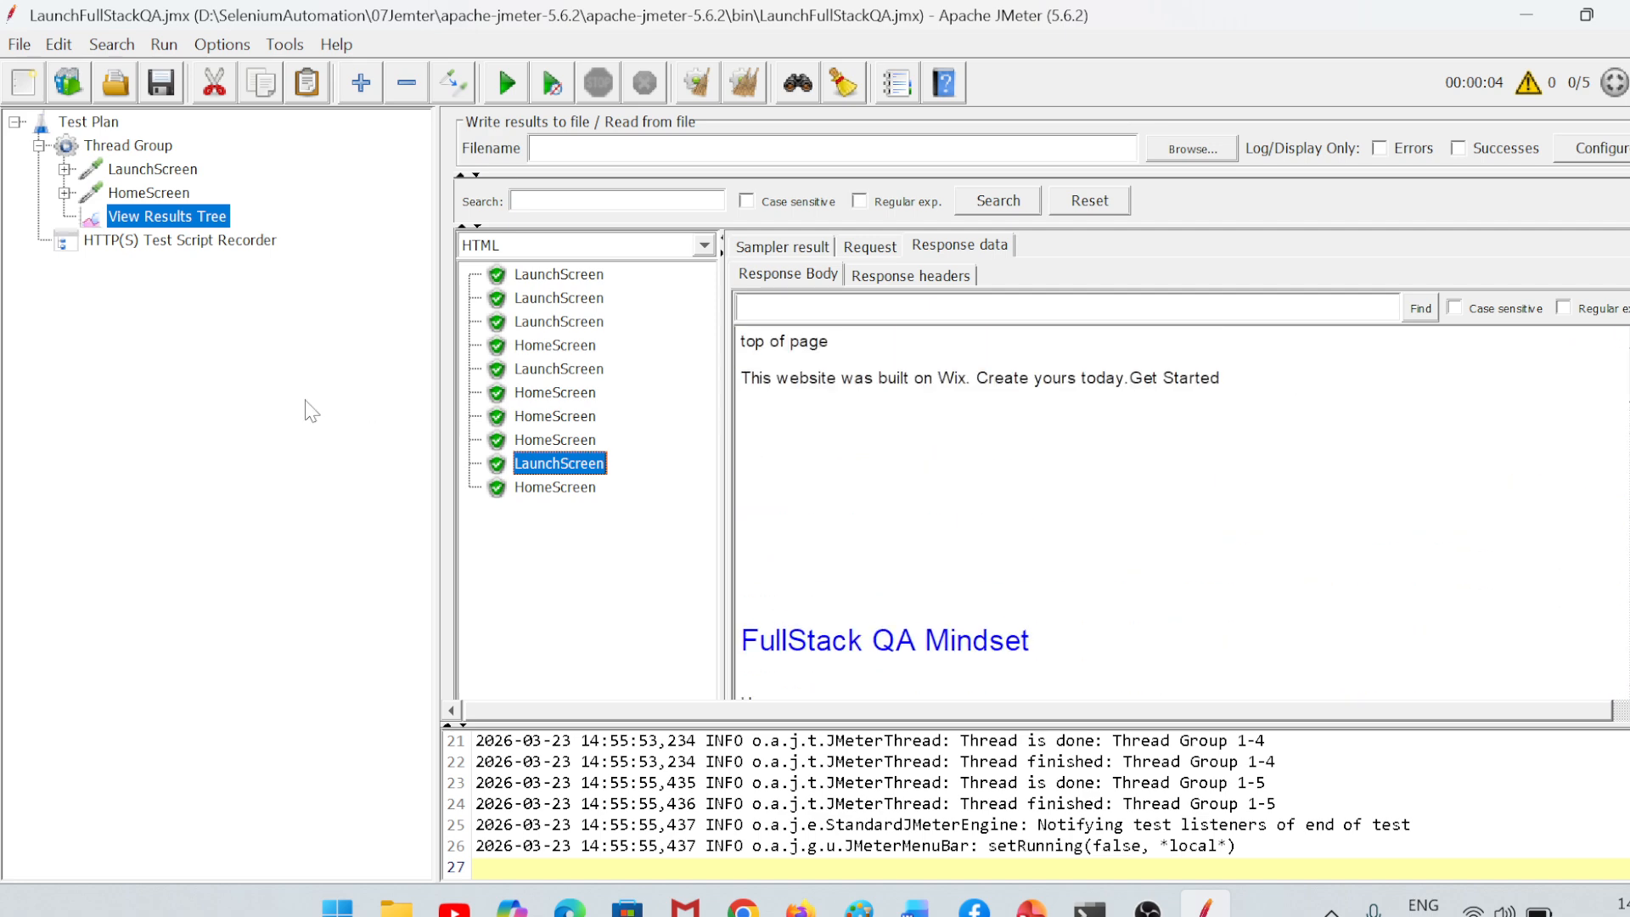
Step: Review the HomeScreen request's HTTP Header Manager and the LaunchScreen request's settings in the Thread Group
click(64, 193)
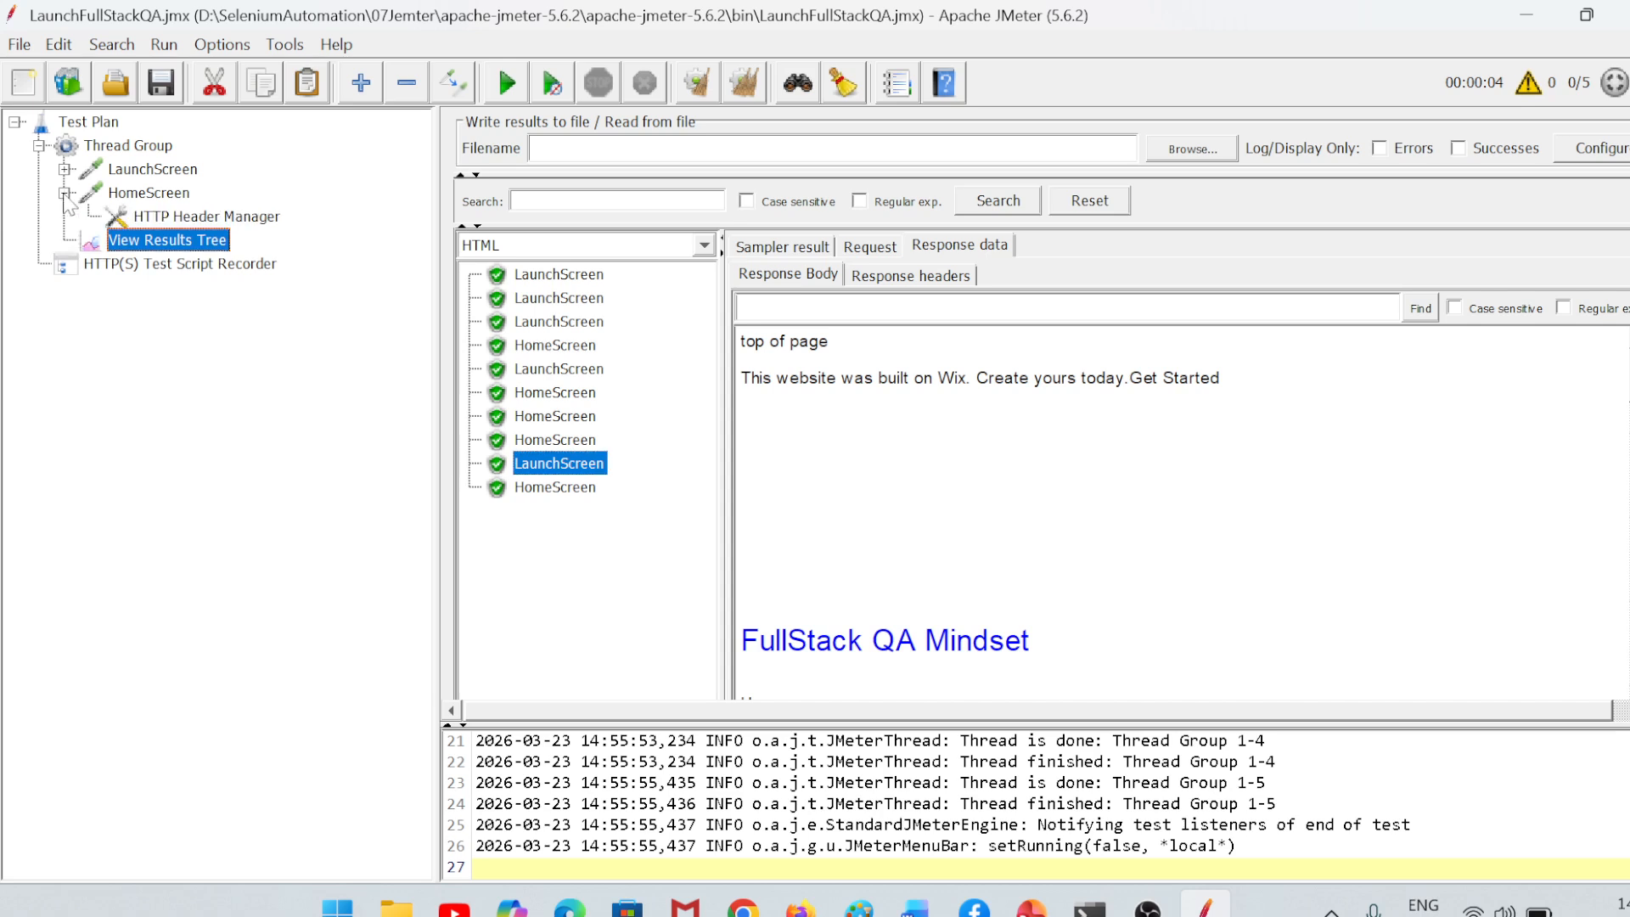
click(199, 219)
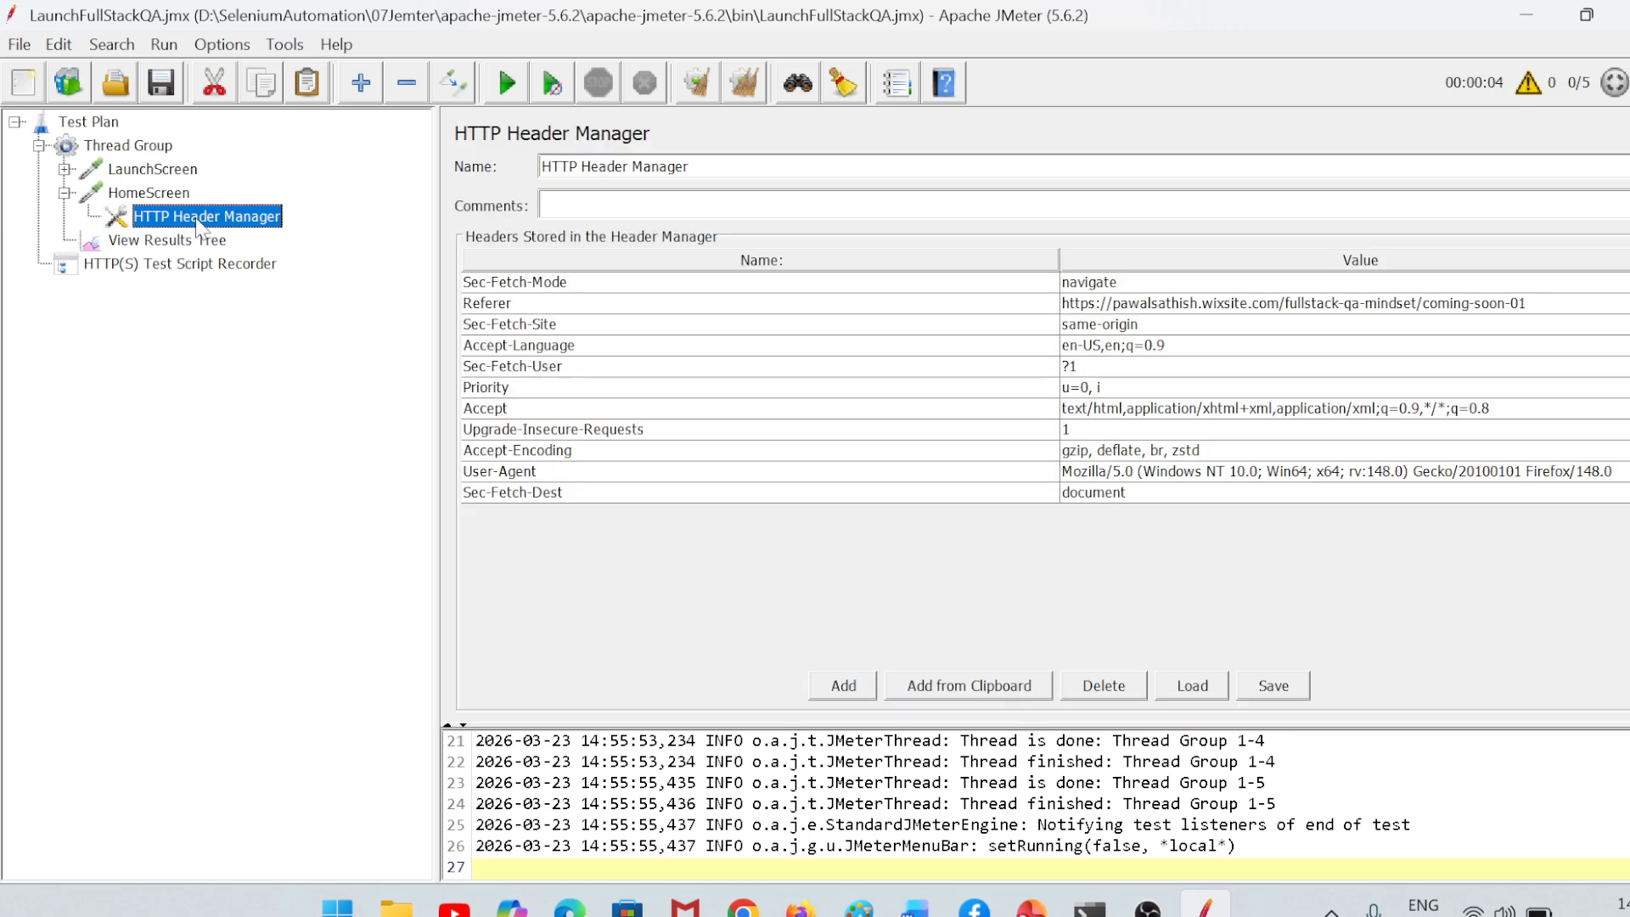
click(64, 193)
click(65, 169)
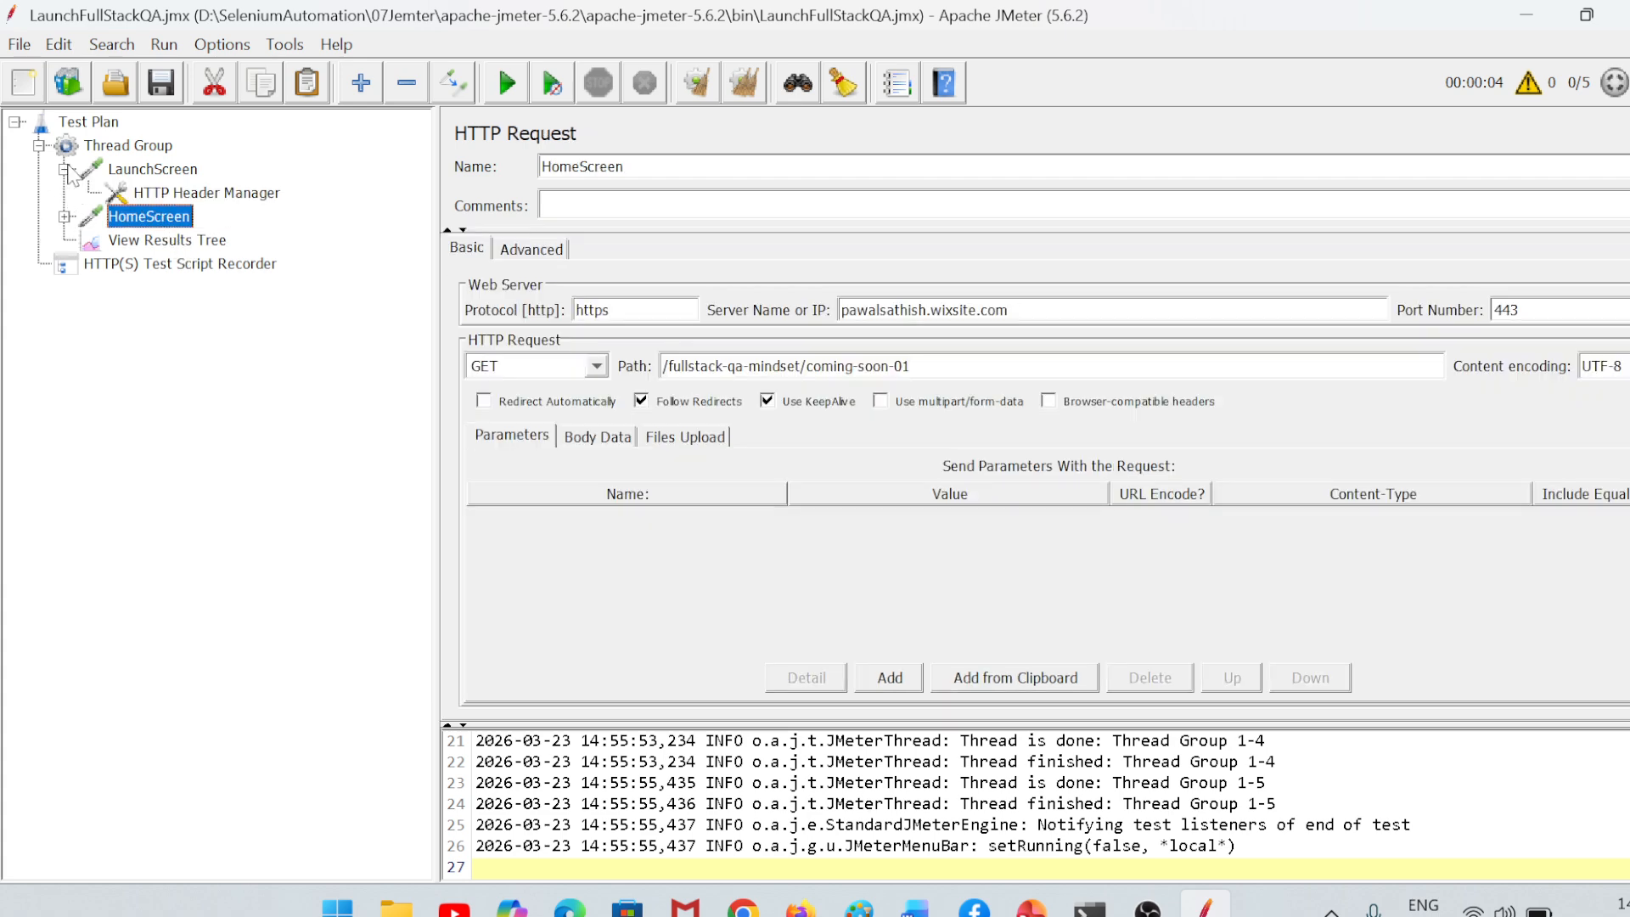
click(126, 171)
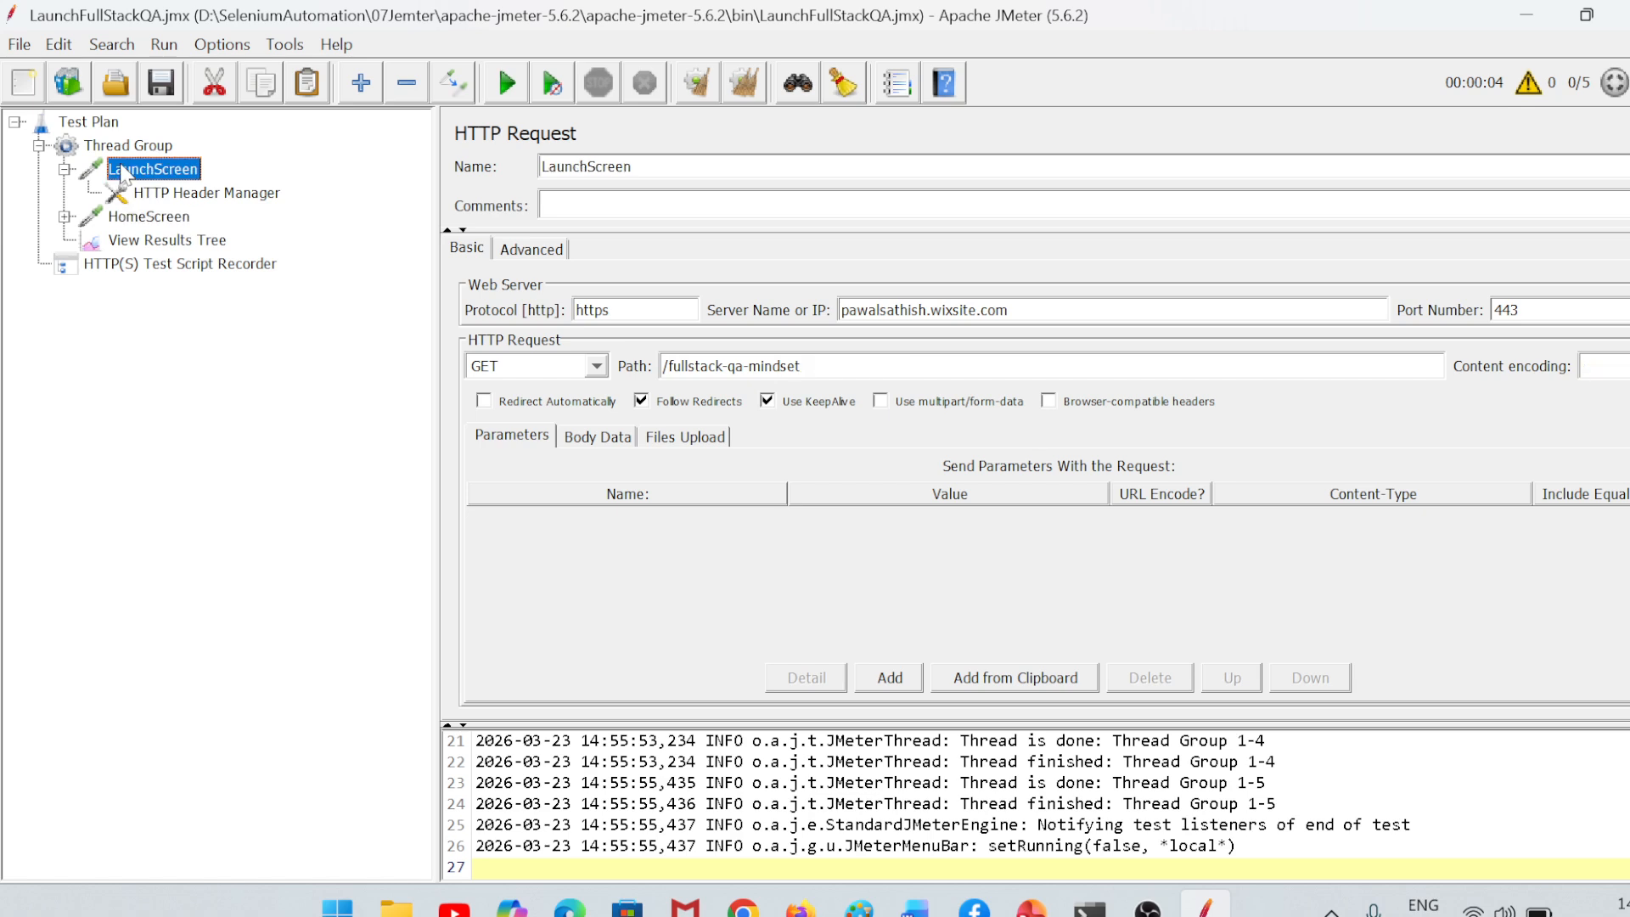
click(64, 169)
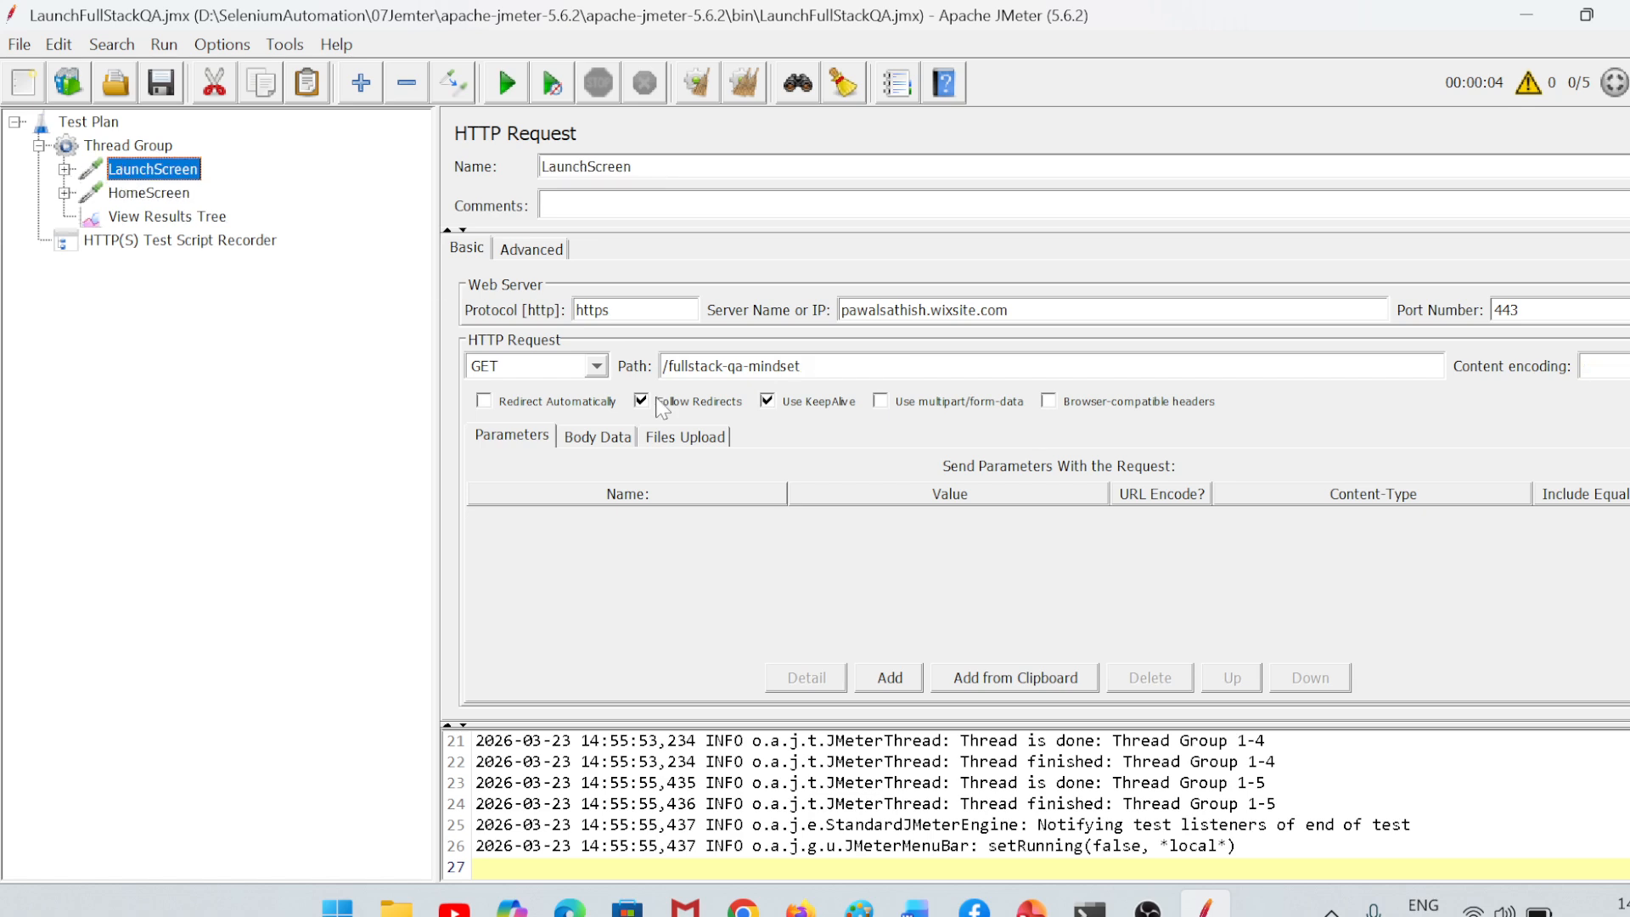